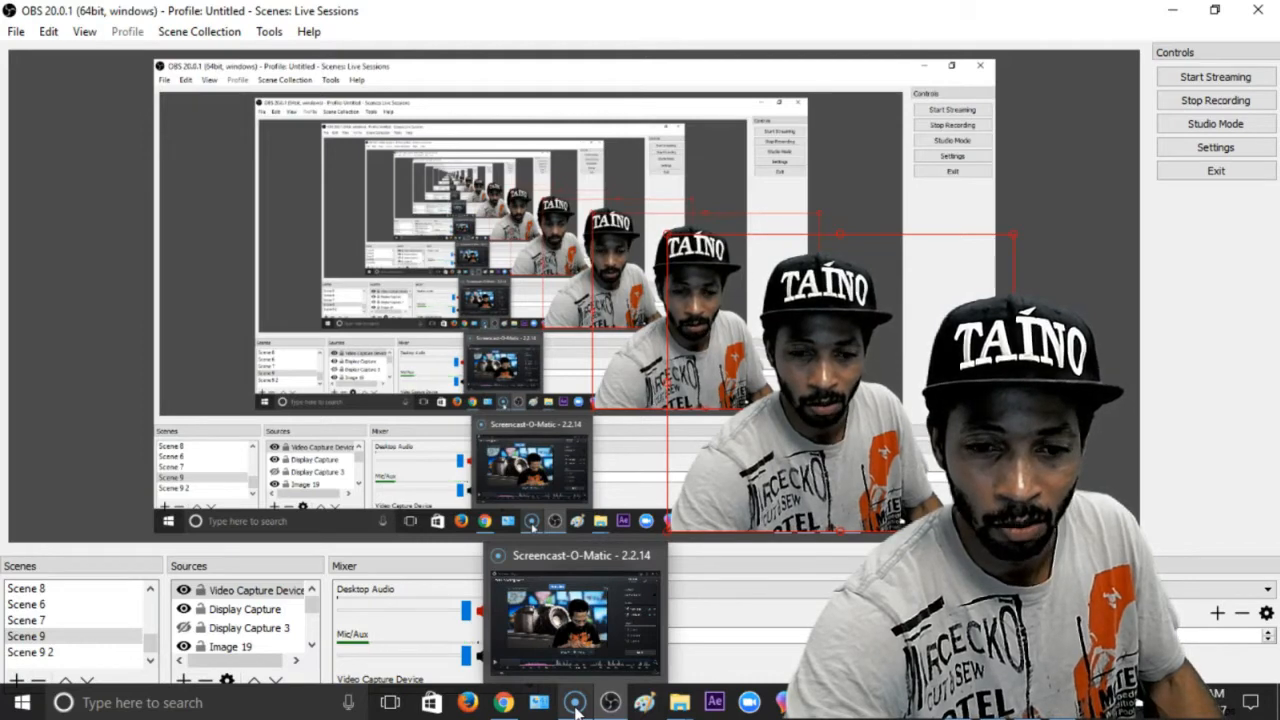
Switch to Screencast-O-Matic, return to the recordings list and start a new screen recording at 1362 x 764
{"action": "left_click", "coordinate": [590, 655]}
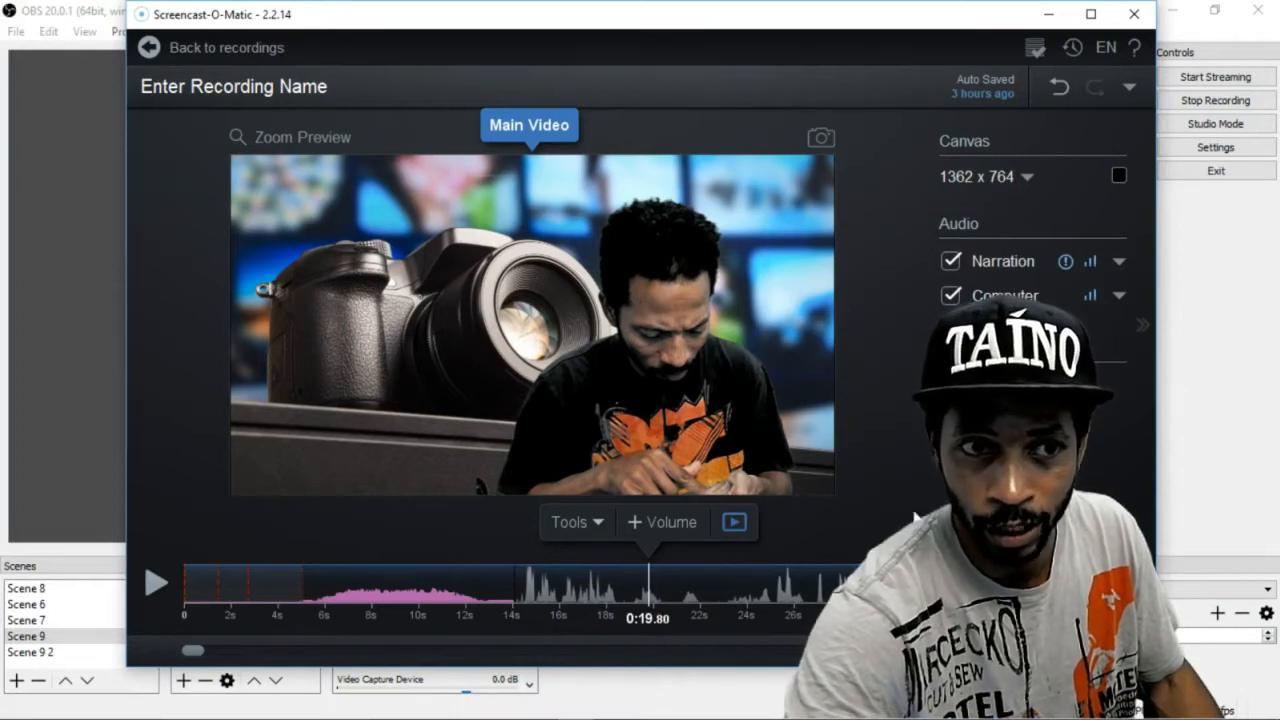
{"action": "left_click", "coordinate": [150, 50]}
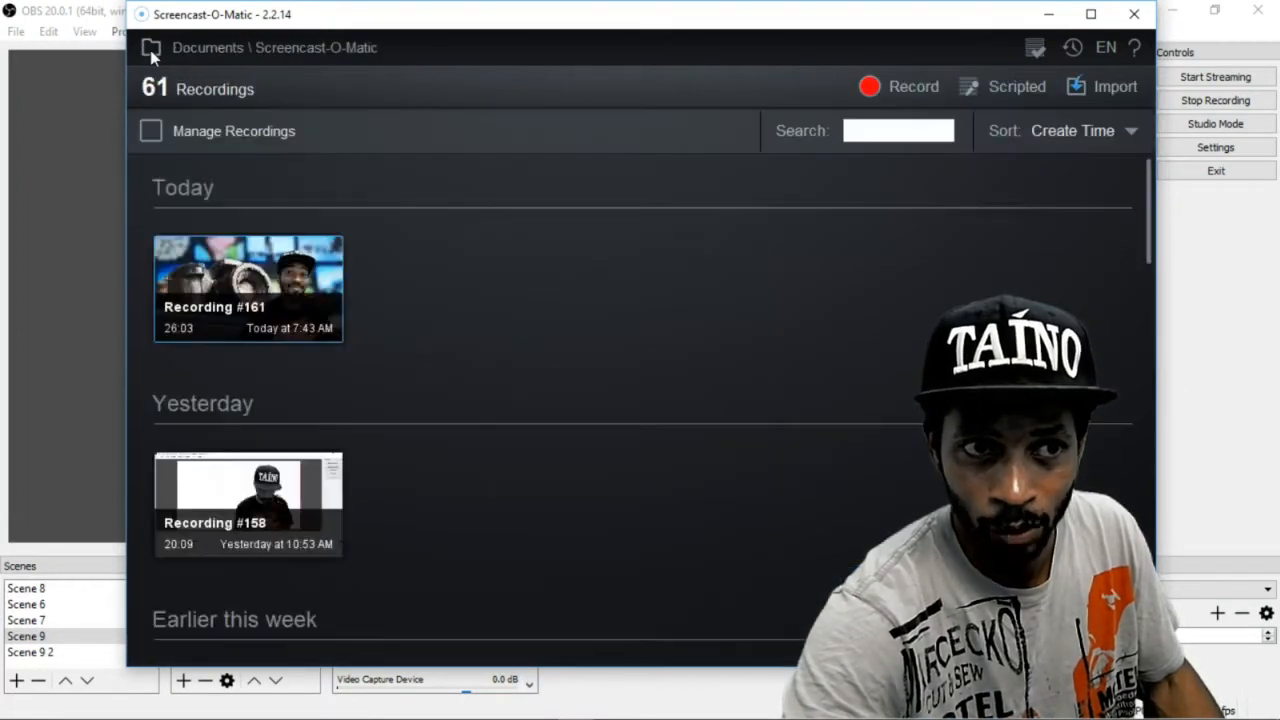
{"action": "left_click", "coordinate": [869, 88]}
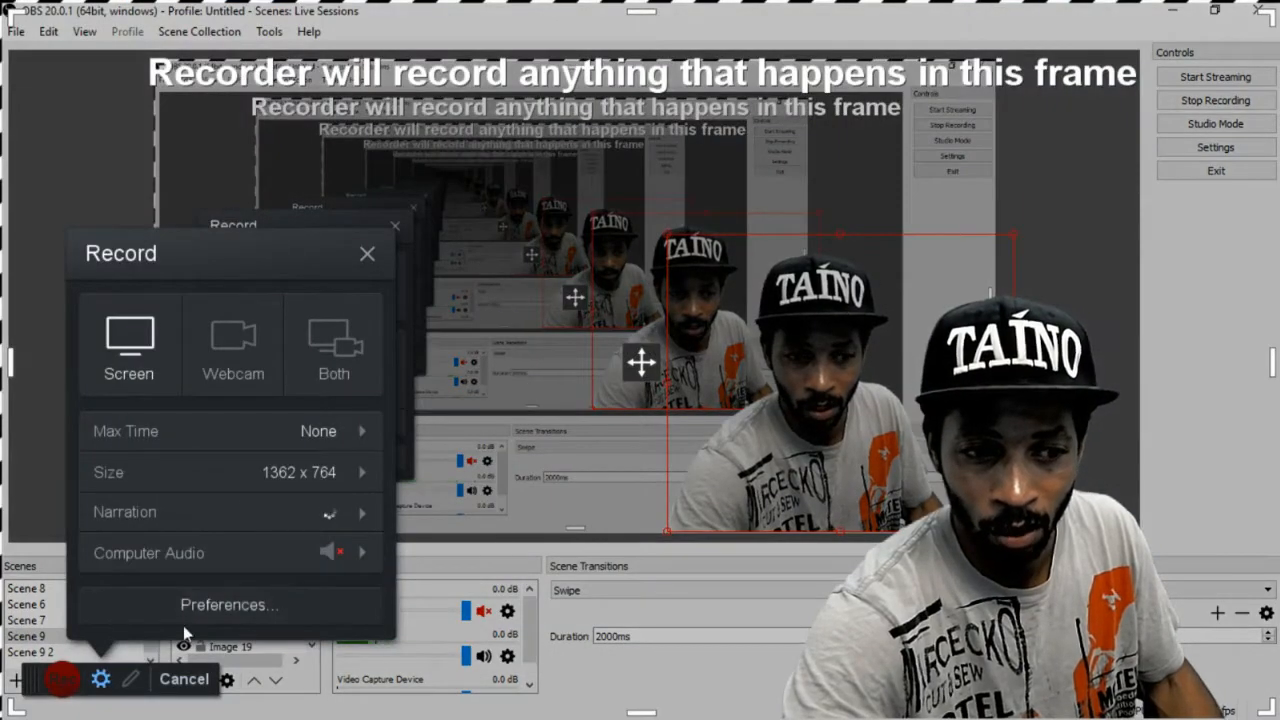
{"action": "left_click", "coordinate": [62, 680]}
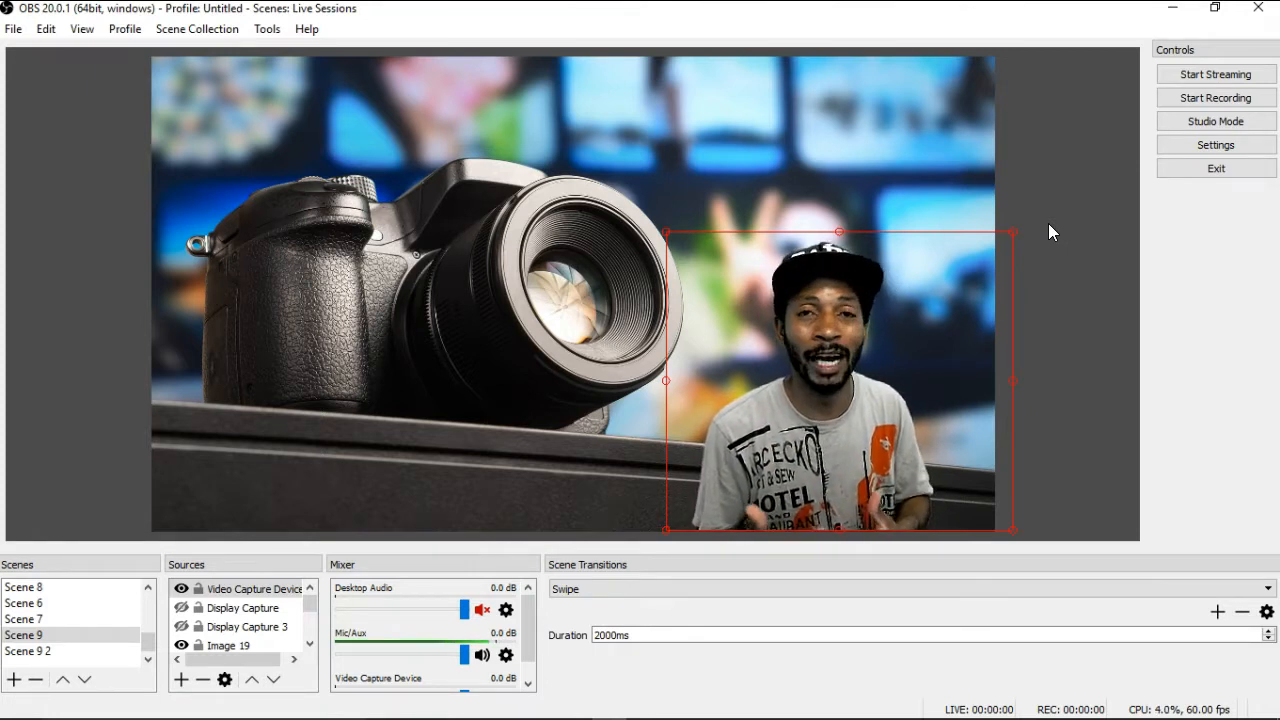
Widen the Scenes, Sources and Mixer areas so their entries are easier to read beside Scene Transitions
{"action": "left_click", "coordinate": [1023, 223]}
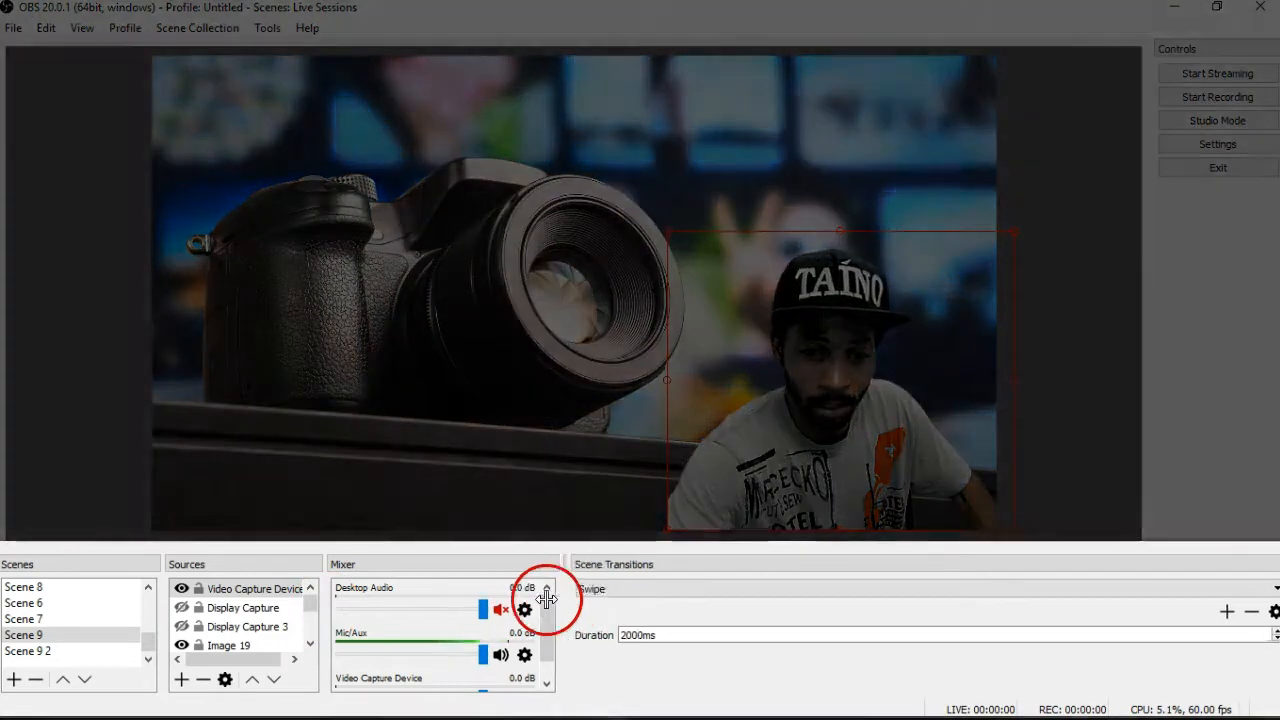
{"action": "mouse_move", "coordinate": [531, 603]}
{"action": "left_mouse_down"}
{"action": "mouse_move", "coordinate": [1072, 597]}
{"action": "mouse_move", "coordinate": [634, 606]}
{"action": "mouse_move", "coordinate": [1080, 628]}
{"action": "mouse_move", "coordinate": [593, 625]}
{"action": "mouse_move", "coordinate": [531, 620]}
{"action": "mouse_move", "coordinate": [603, 617]}
{"action": "mouse_move", "coordinate": [523, 608]}
{"action": "left_mouse_up"}
{"action": "left_click", "coordinate": [175, 593]}
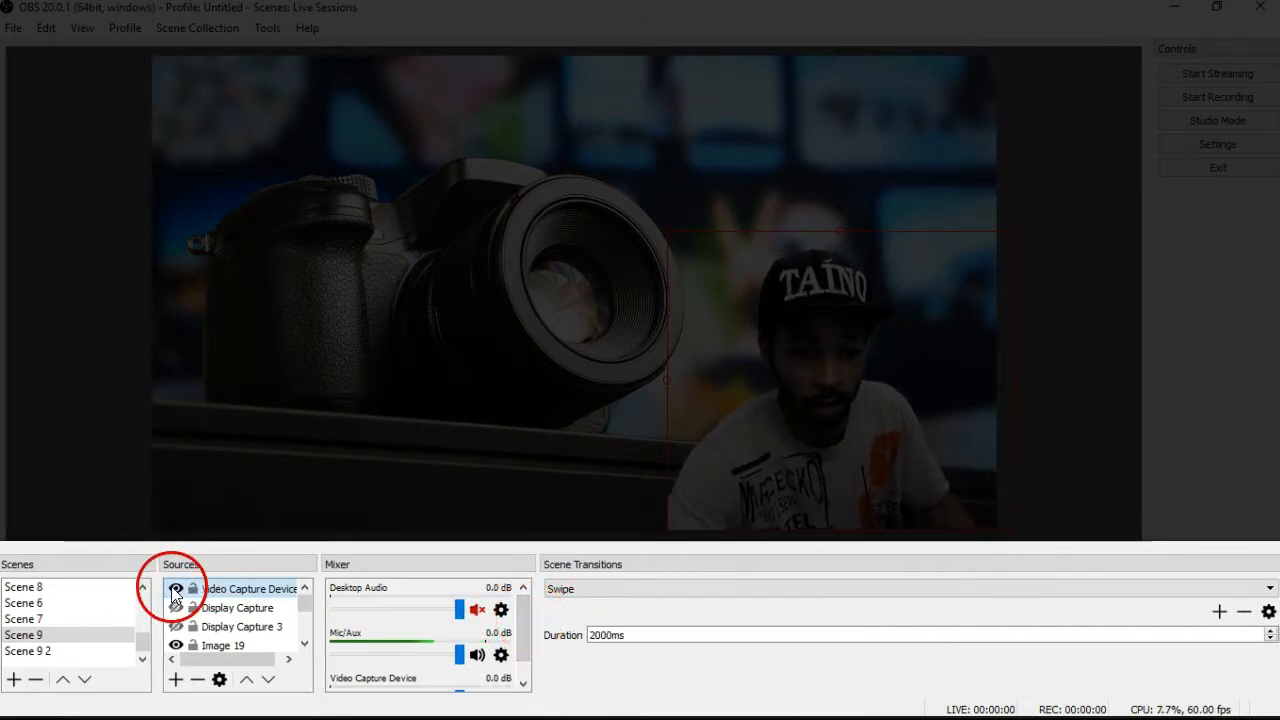
{"action": "left_click_drag", "start_coordinate": [155, 584], "coordinate": [248, 596]}
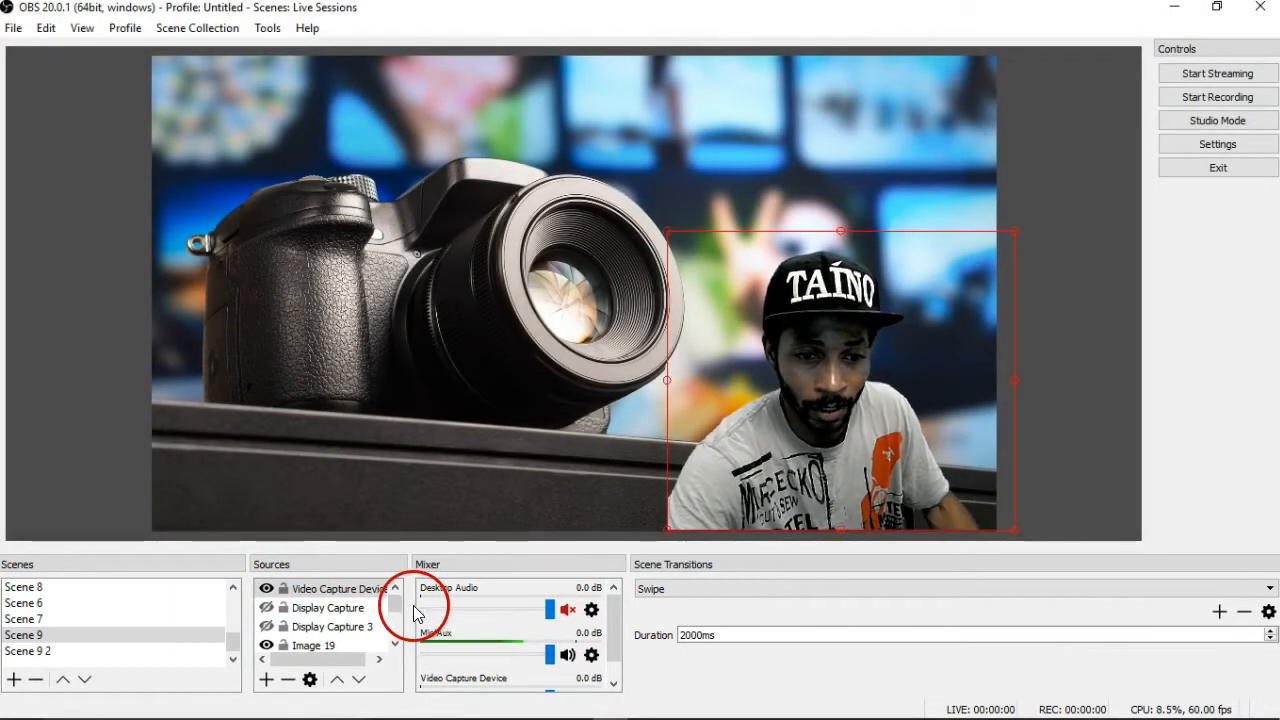
{"action": "left_click_drag", "start_coordinate": [408, 600], "coordinate": [501, 600]}
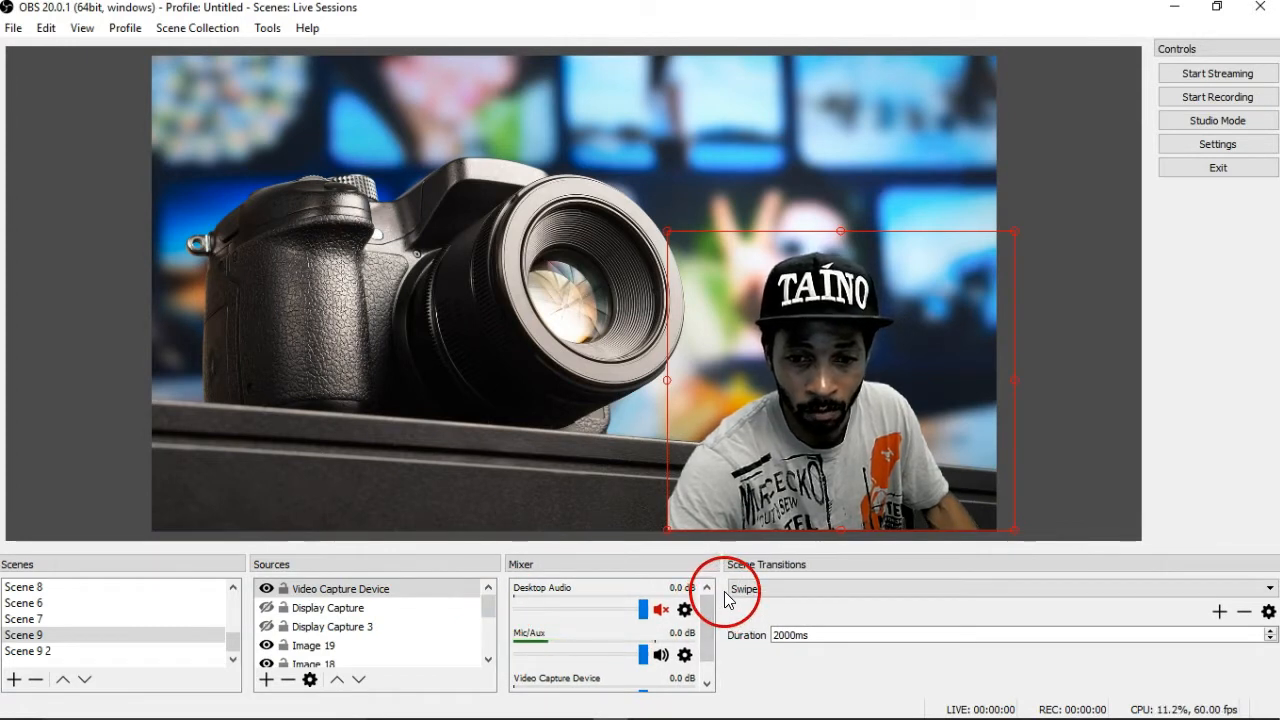
{"action": "left_click_drag", "start_coordinate": [724, 591], "coordinate": [862, 592]}
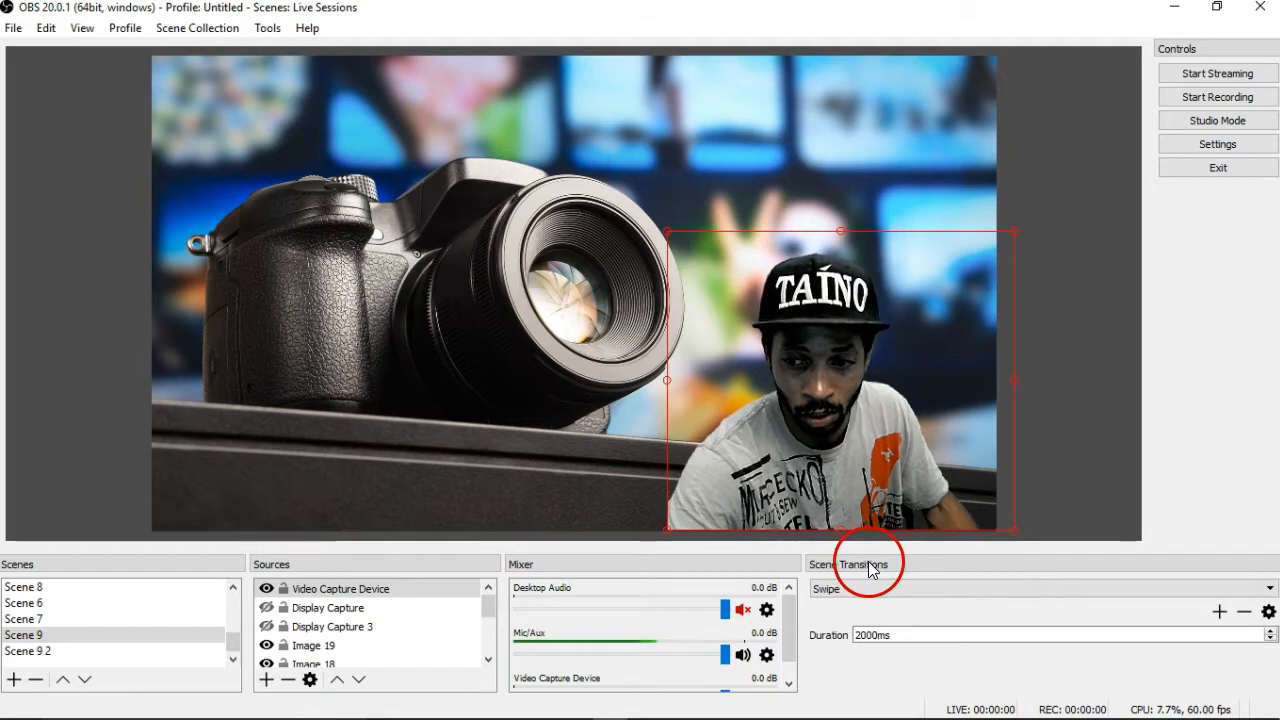
Set the scene transition to Cut and look over the other available transitions
{"action": "left_click", "coordinate": [922, 590]}
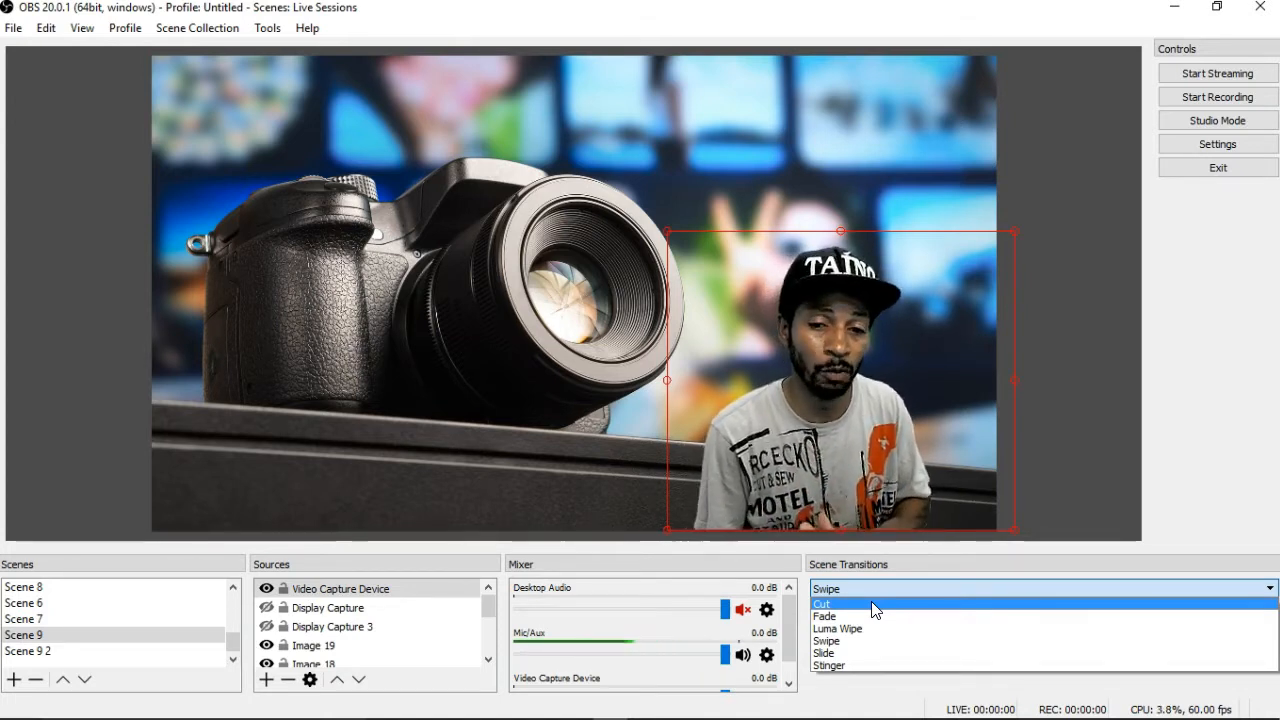
{"action": "left_click", "coordinate": [873, 605]}
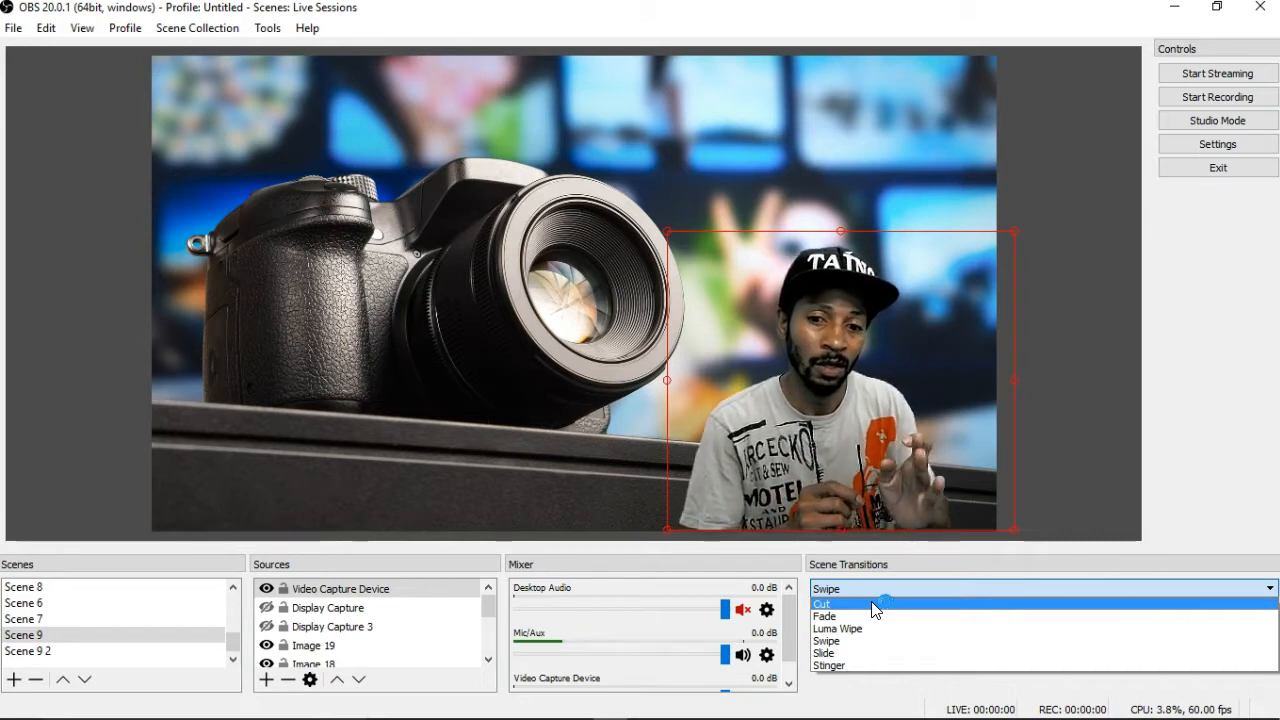
{"action": "left_click", "coordinate": [865, 601]}
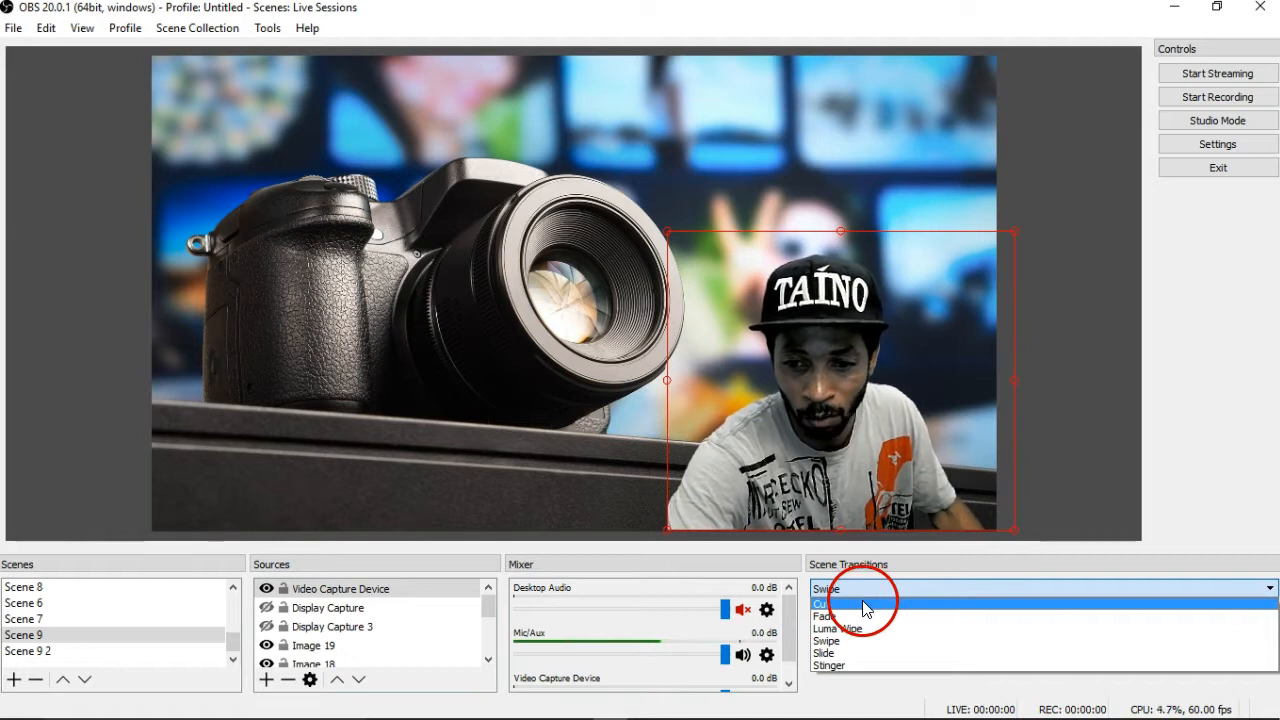
{"action": "left_click", "coordinate": [872, 604]}
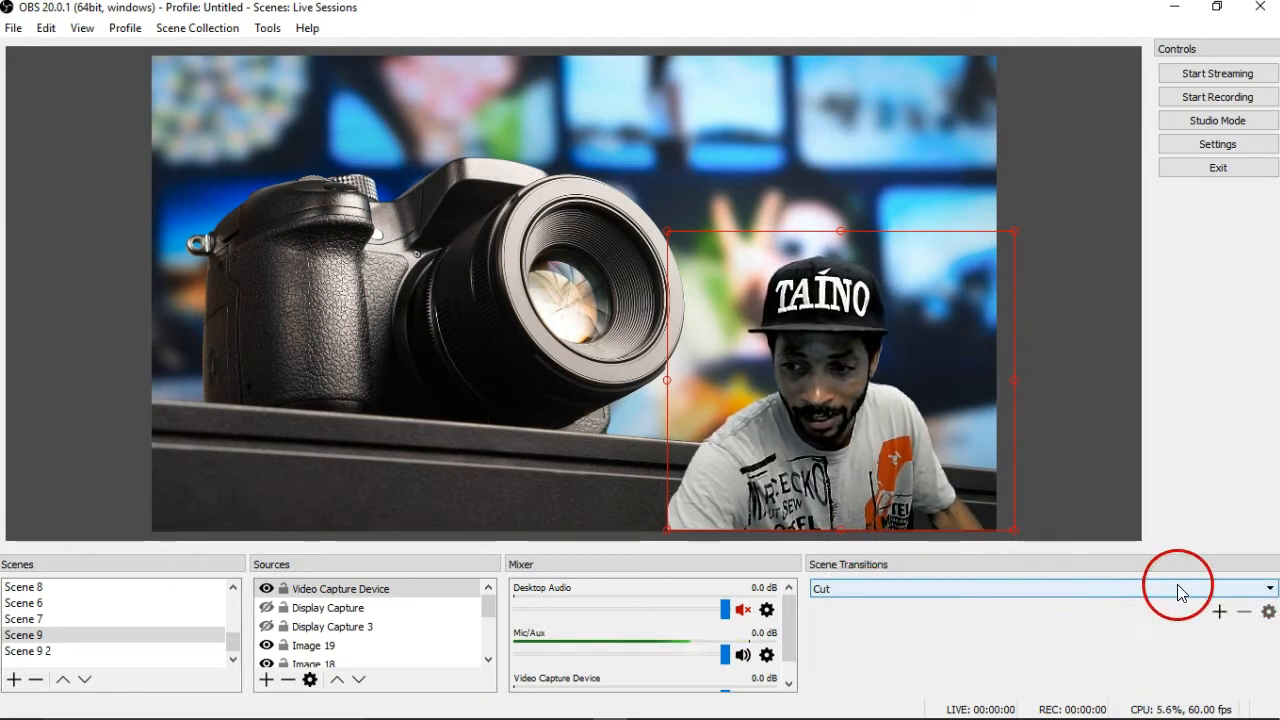
{"action": "left_click", "coordinate": [1269, 590]}
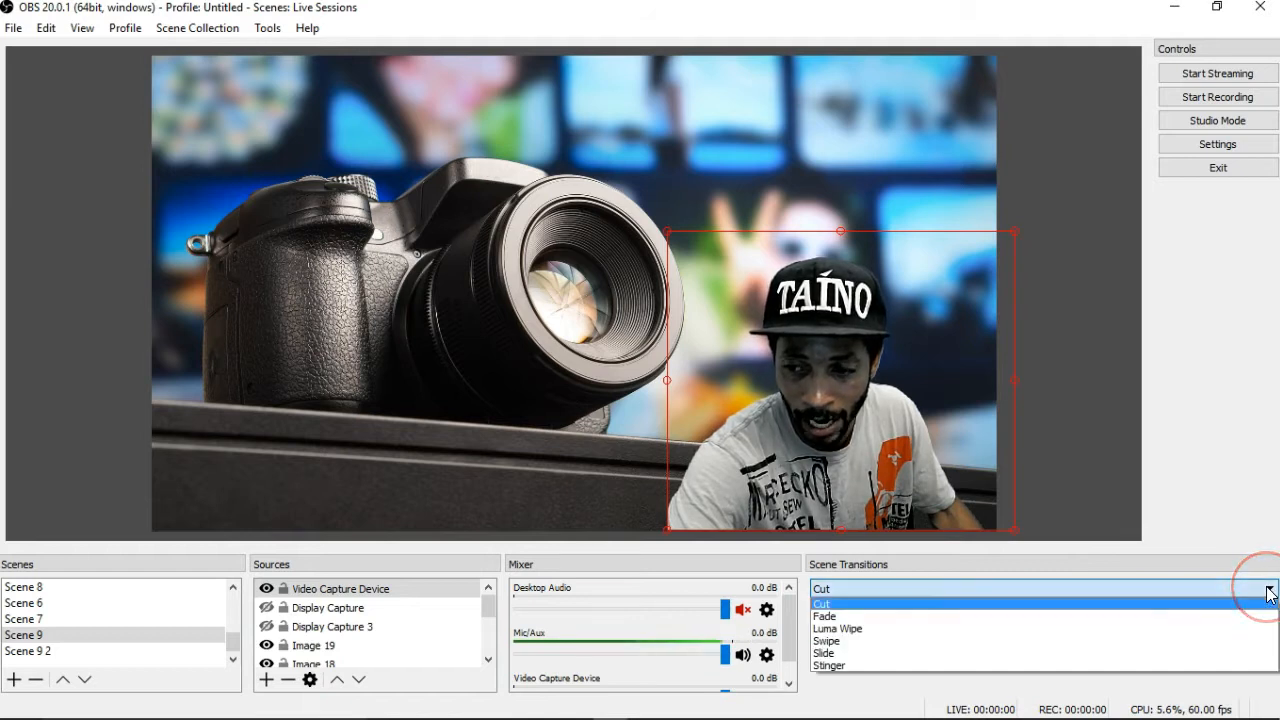
{"action": "left_click", "coordinate": [946, 604]}
{"action": "left_click", "coordinate": [852, 587]}
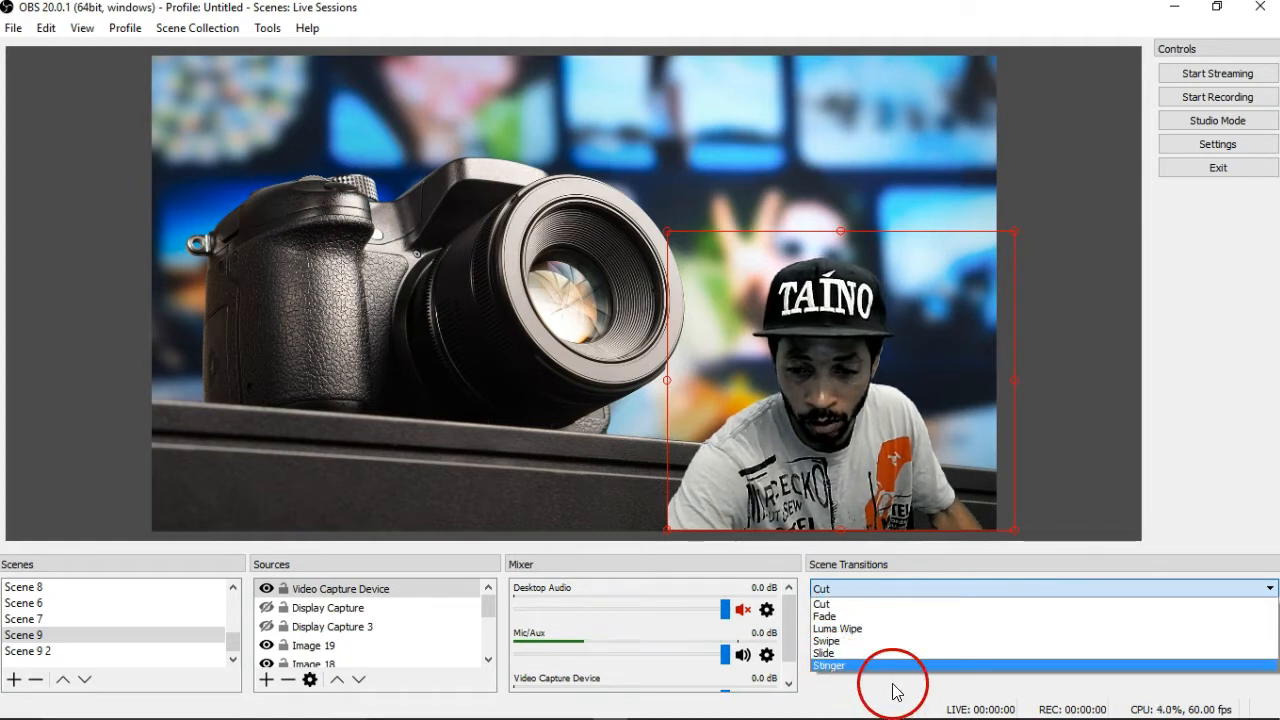
{"action": "left_click", "coordinate": [893, 694]}
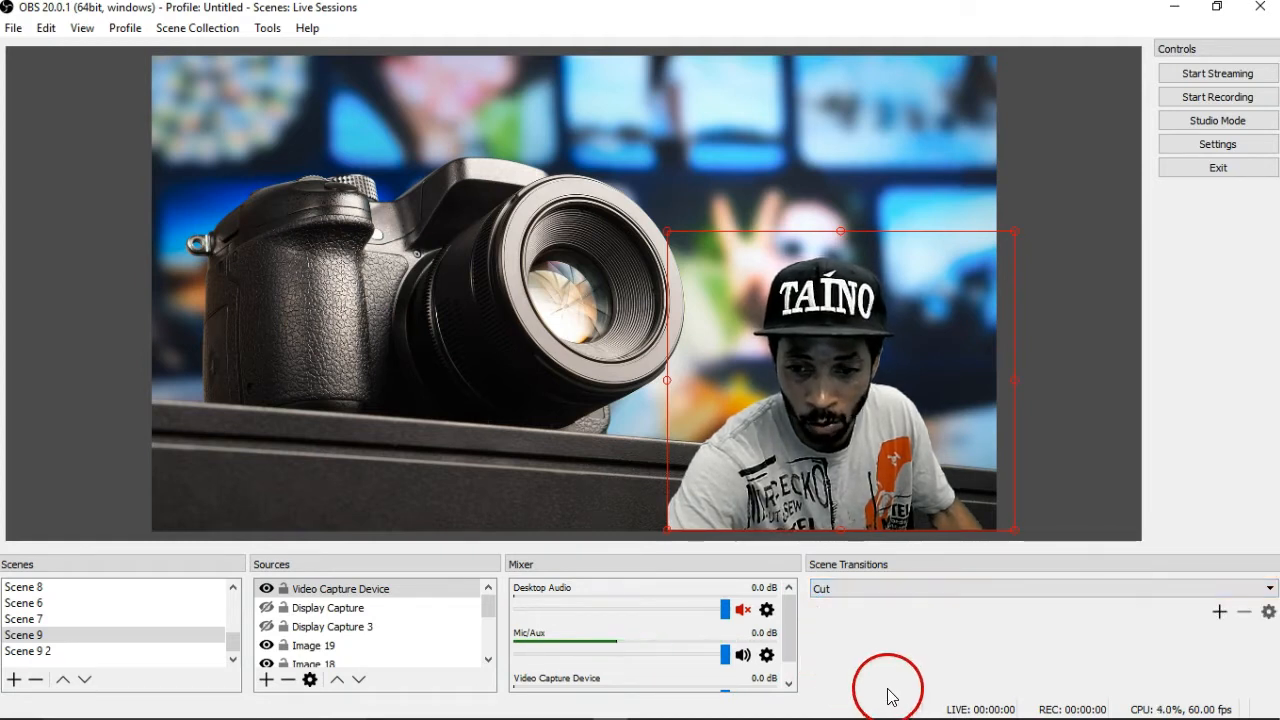
Preview the Cut transition by switching repeatedly between Scene 9 and Scene 9 2, ending on Scene 9
{"action": "left_click", "coordinate": [82, 655]}
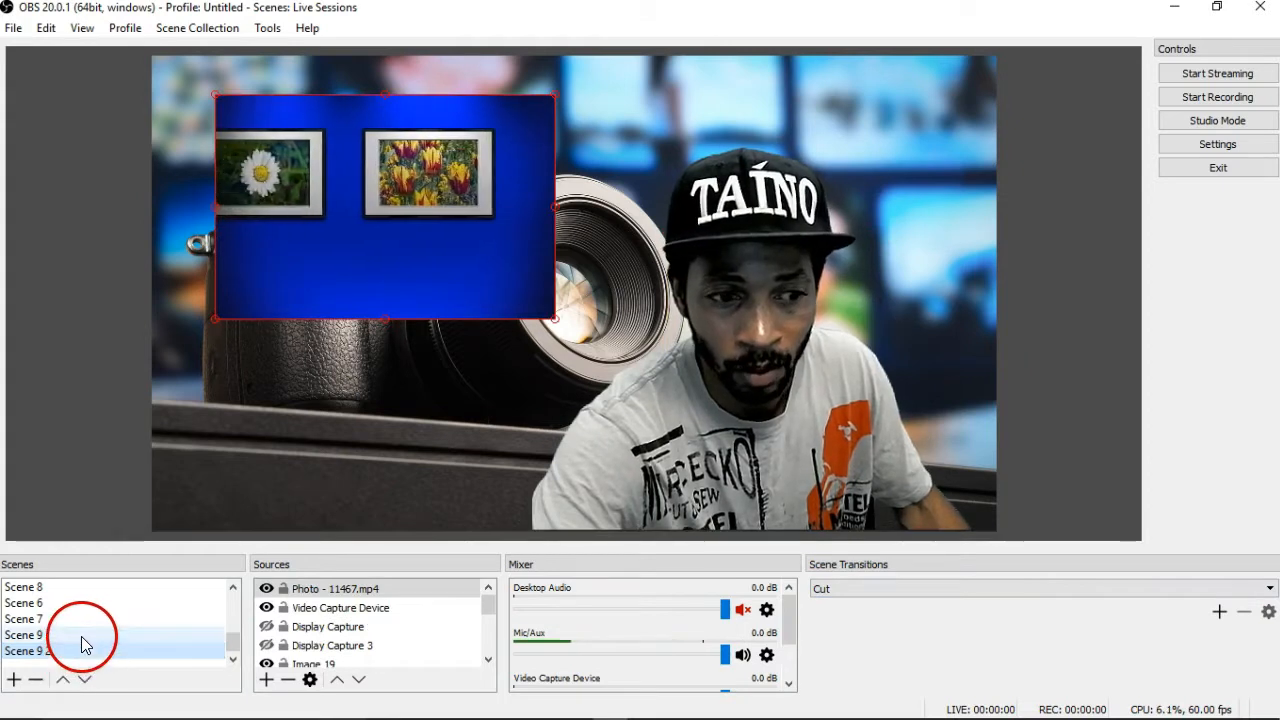
{"action": "left_click", "coordinate": [81, 636]}
{"action": "left_click", "coordinate": [90, 651]}
{"action": "left_click", "coordinate": [98, 635]}
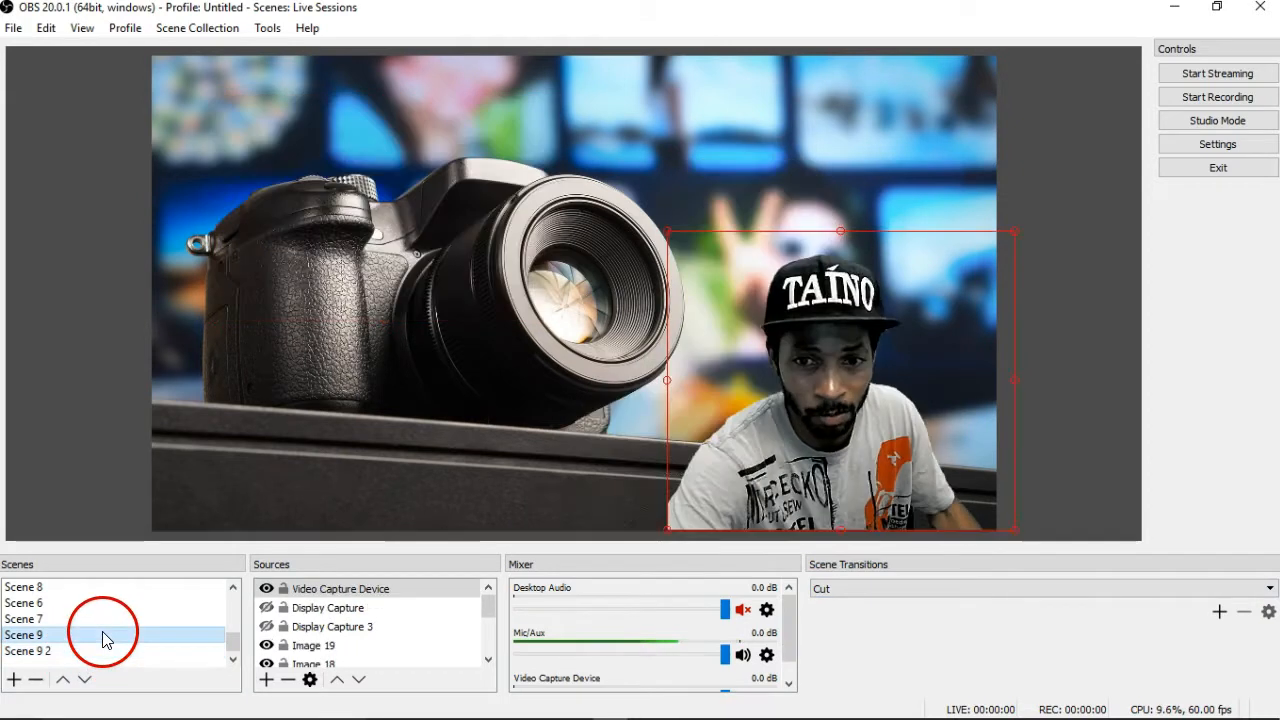
{"action": "left_click", "coordinate": [100, 651]}
{"action": "left_click", "coordinate": [106, 635]}
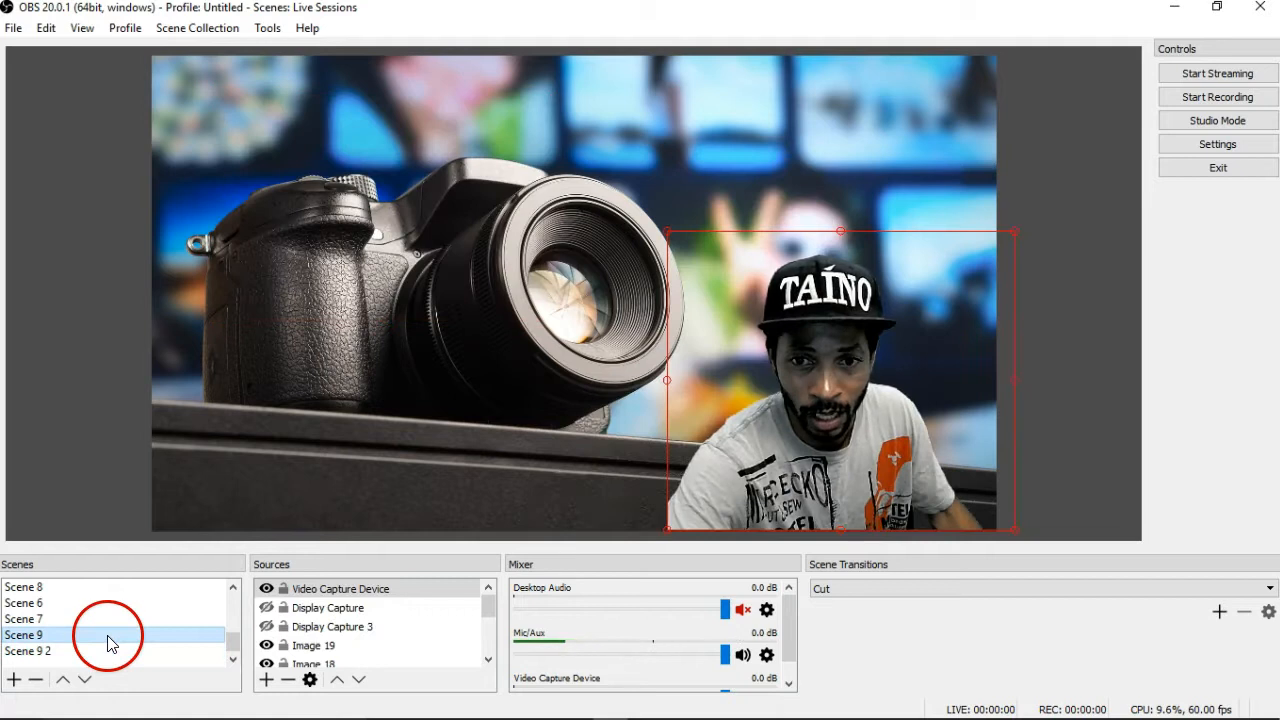
{"action": "left_click", "coordinate": [104, 651]}
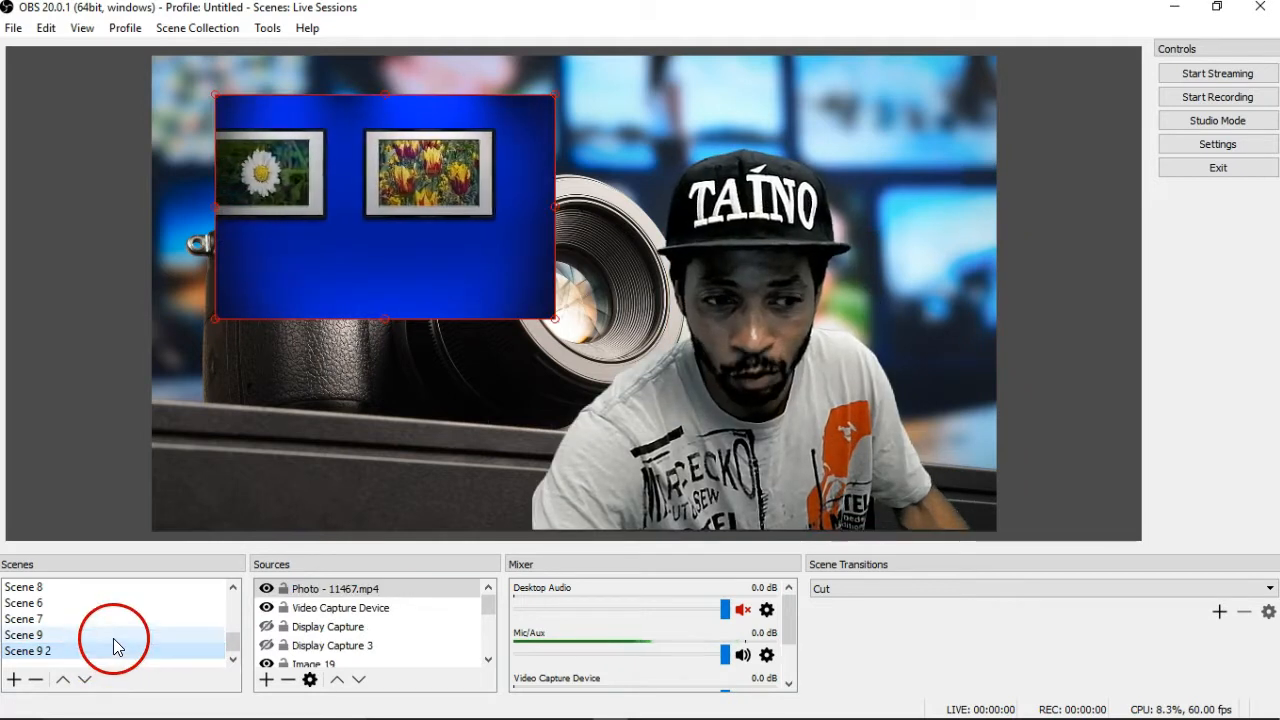
{"action": "left_click", "coordinate": [113, 636]}
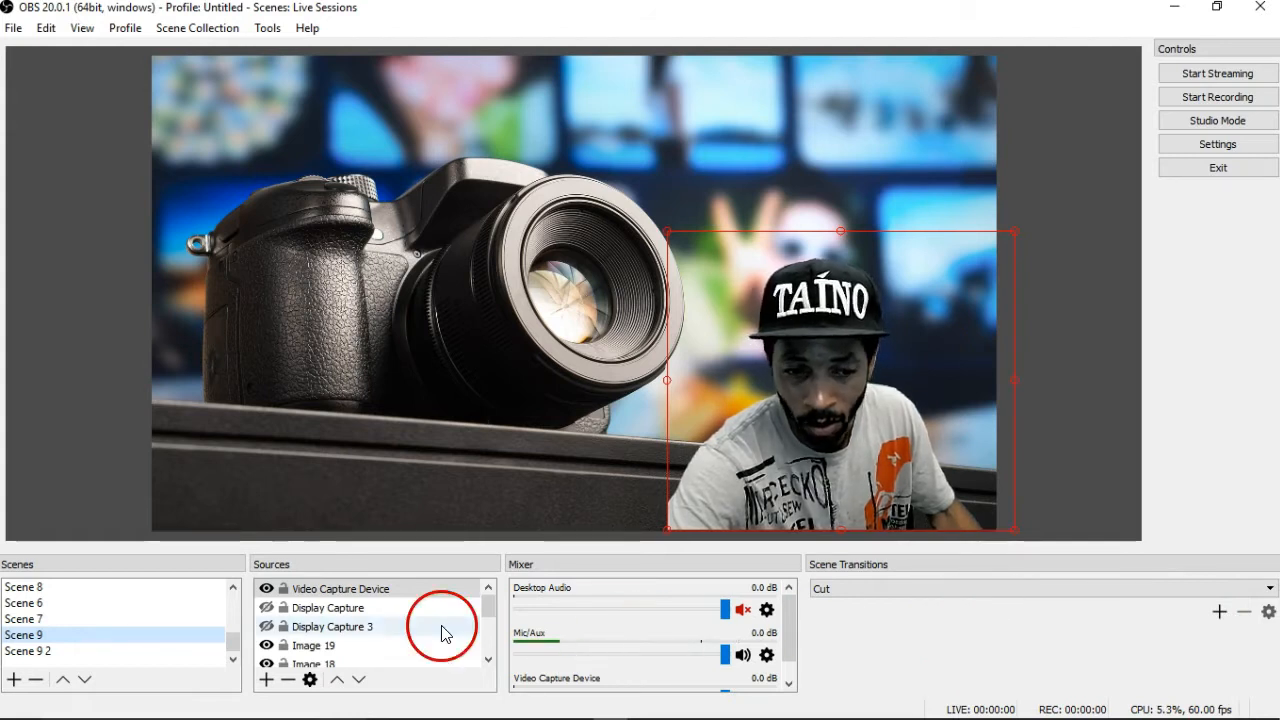
Set the scene transition to Fade and preview it by switching to Scene 9 2 and back to Scene 9
{"action": "left_click", "coordinate": [895, 597]}
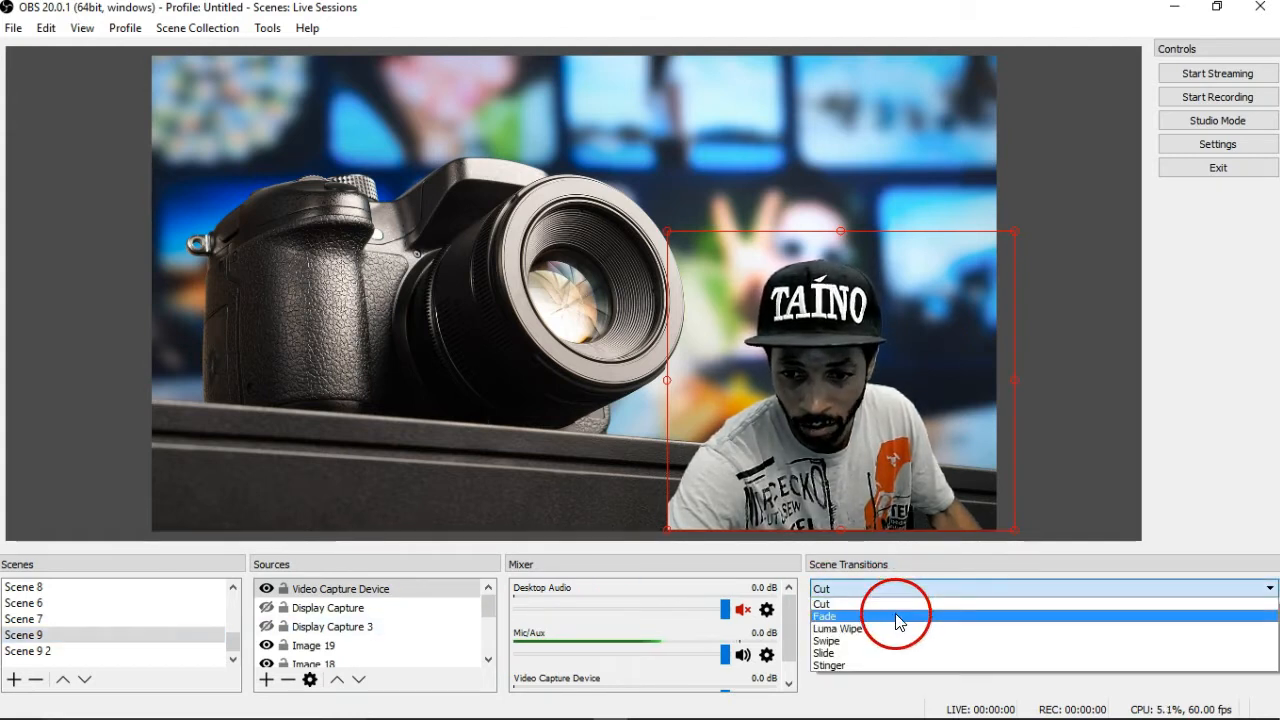
{"action": "left_click", "coordinate": [897, 608]}
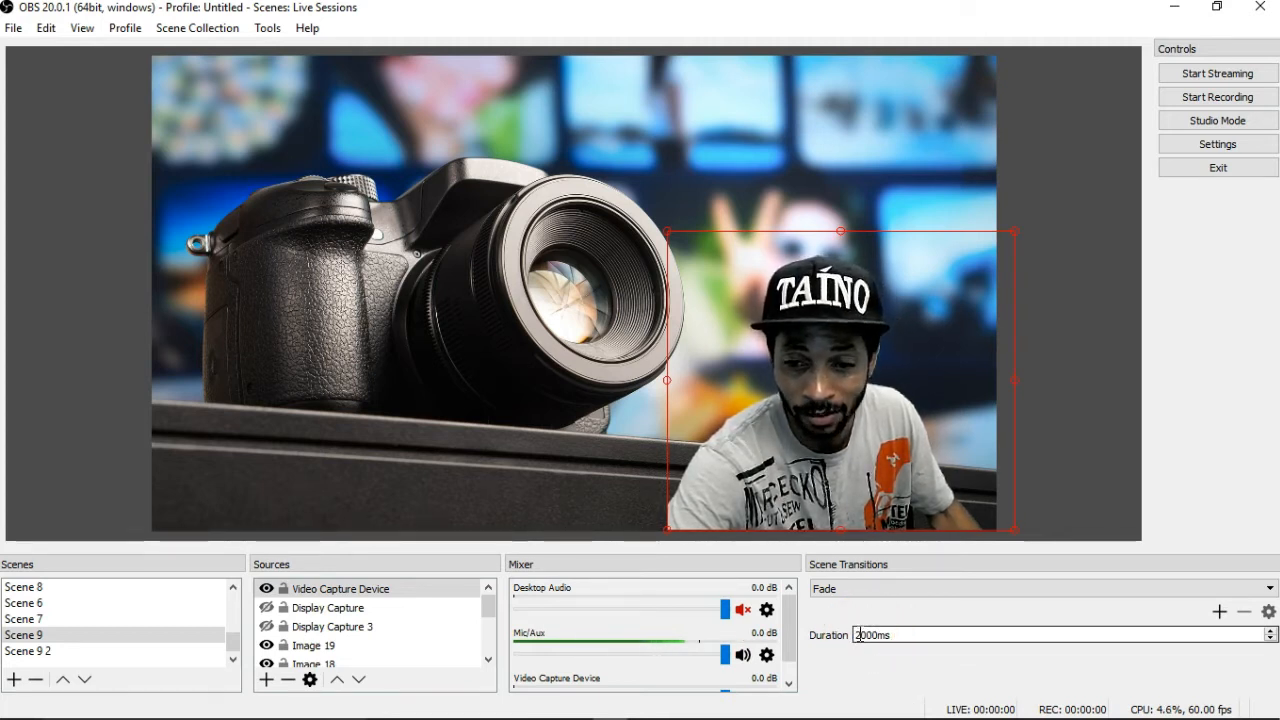
{"action": "left_click", "coordinate": [140, 652]}
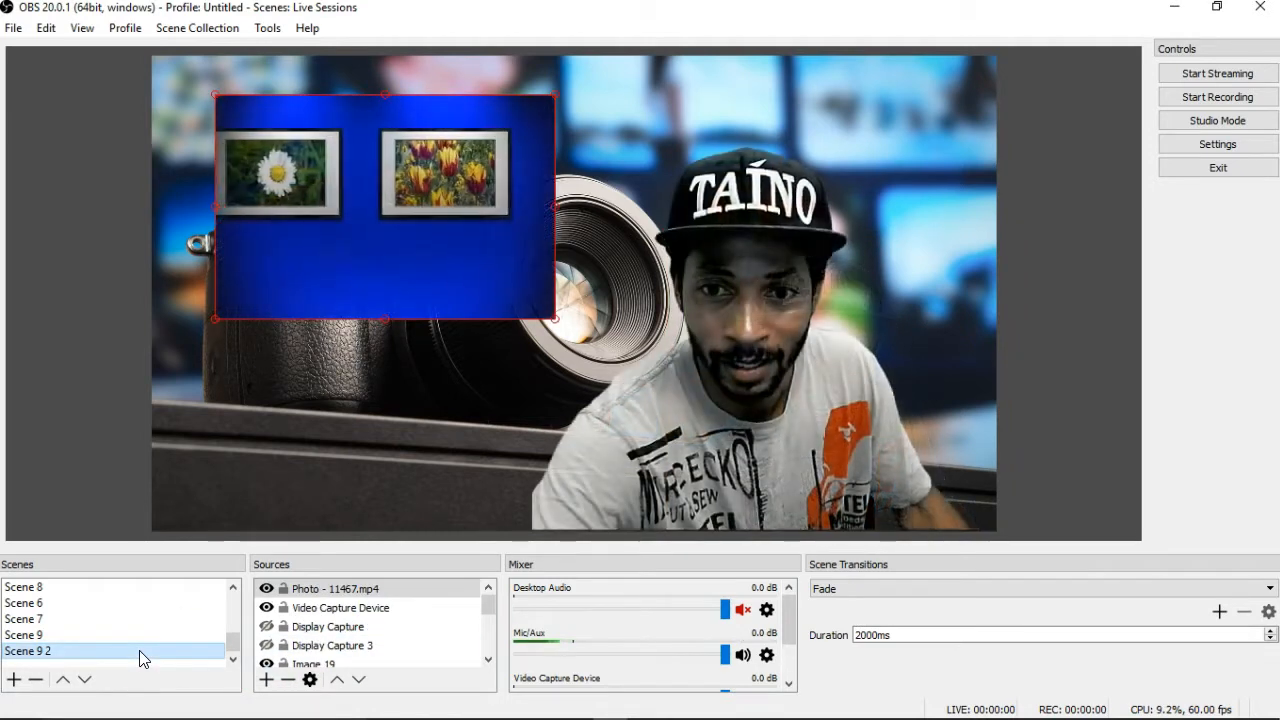
{"action": "left_click", "coordinate": [139, 638]}
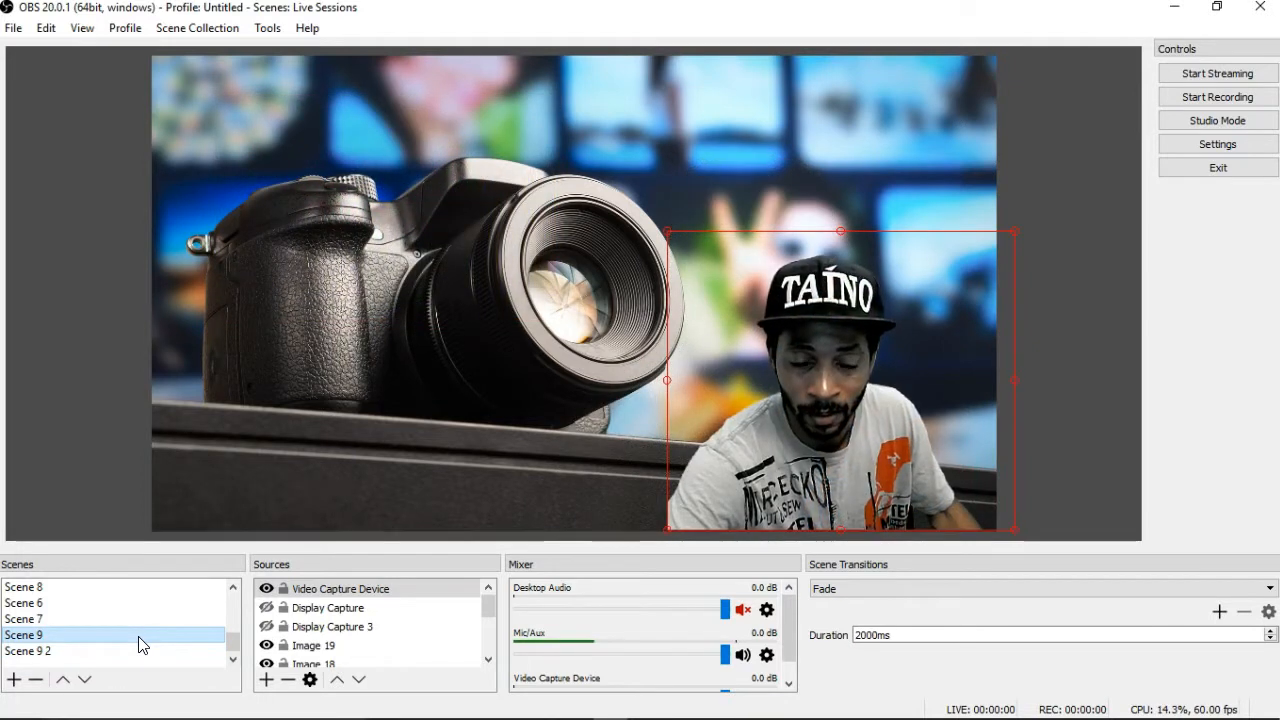
Set the Fade transition's duration to 500 ms
{"action": "left_click", "coordinate": [866, 634]}
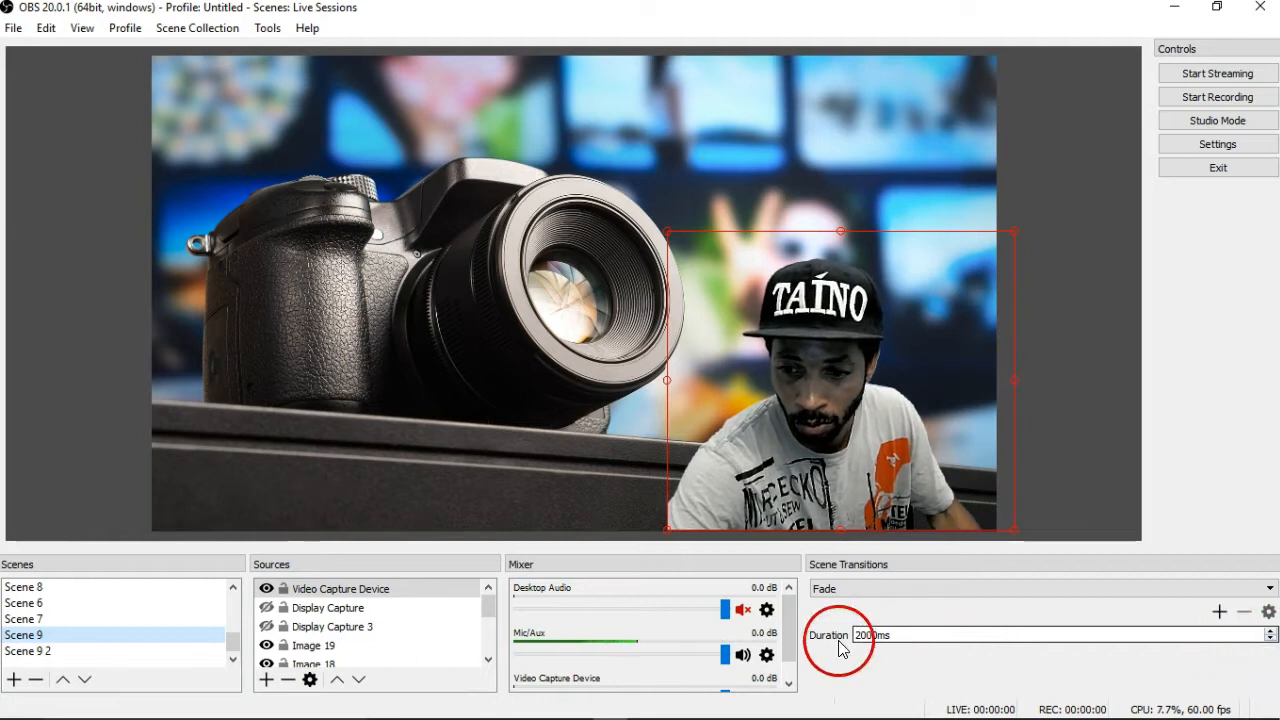
{"action": "left_click_drag", "start_coordinate": [863, 636], "coordinate": [832, 640]}
{"action": "type", "text": "5"}
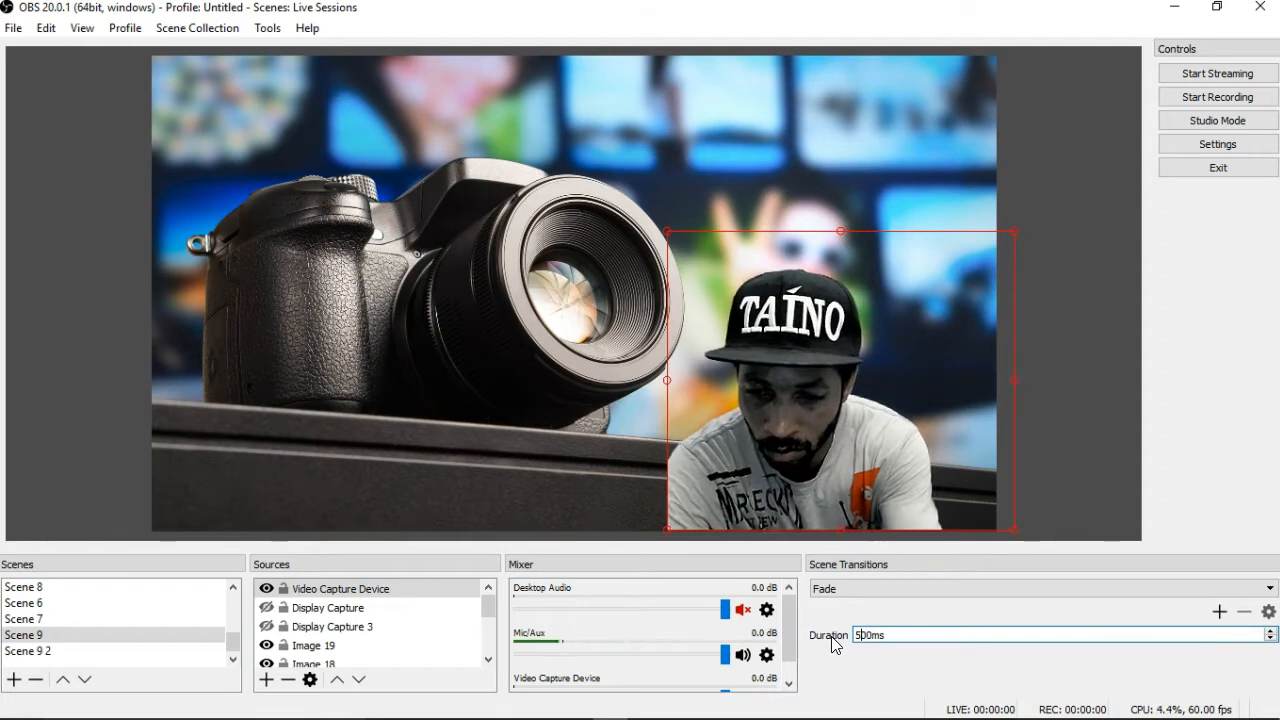
Preview the 500 ms Fade by switching between Scene 9 and Scene 9 2, ending on Scene 9
{"action": "left_click", "coordinate": [204, 634]}
{"action": "left_click", "coordinate": [100, 651]}
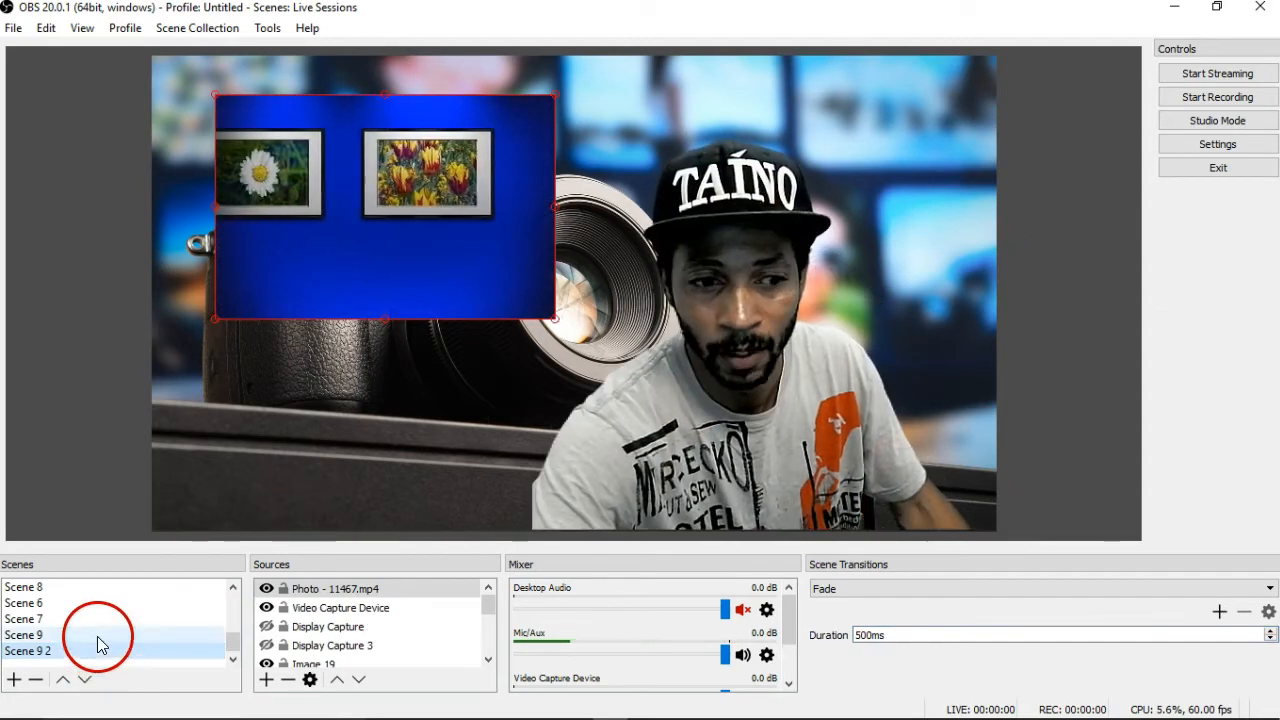
{"action": "left_click", "coordinate": [97, 636]}
{"action": "left_click", "coordinate": [94, 645]}
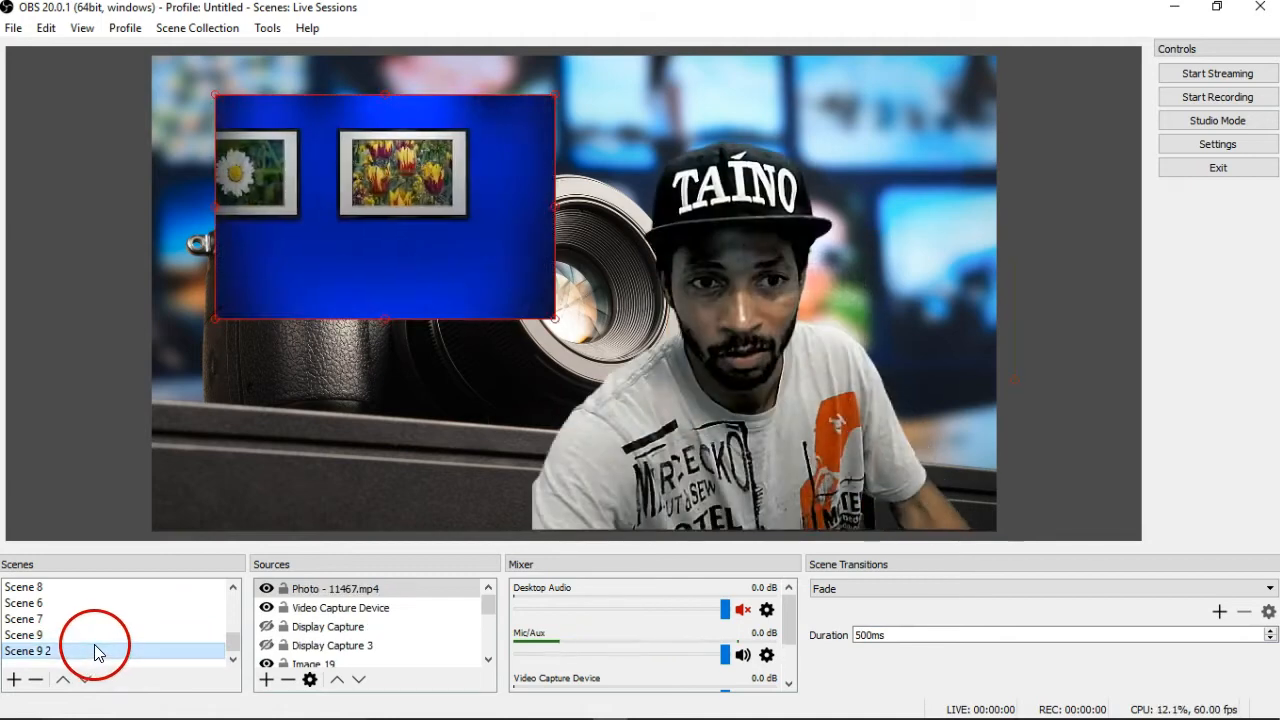
{"action": "left_click", "coordinate": [98, 636]}
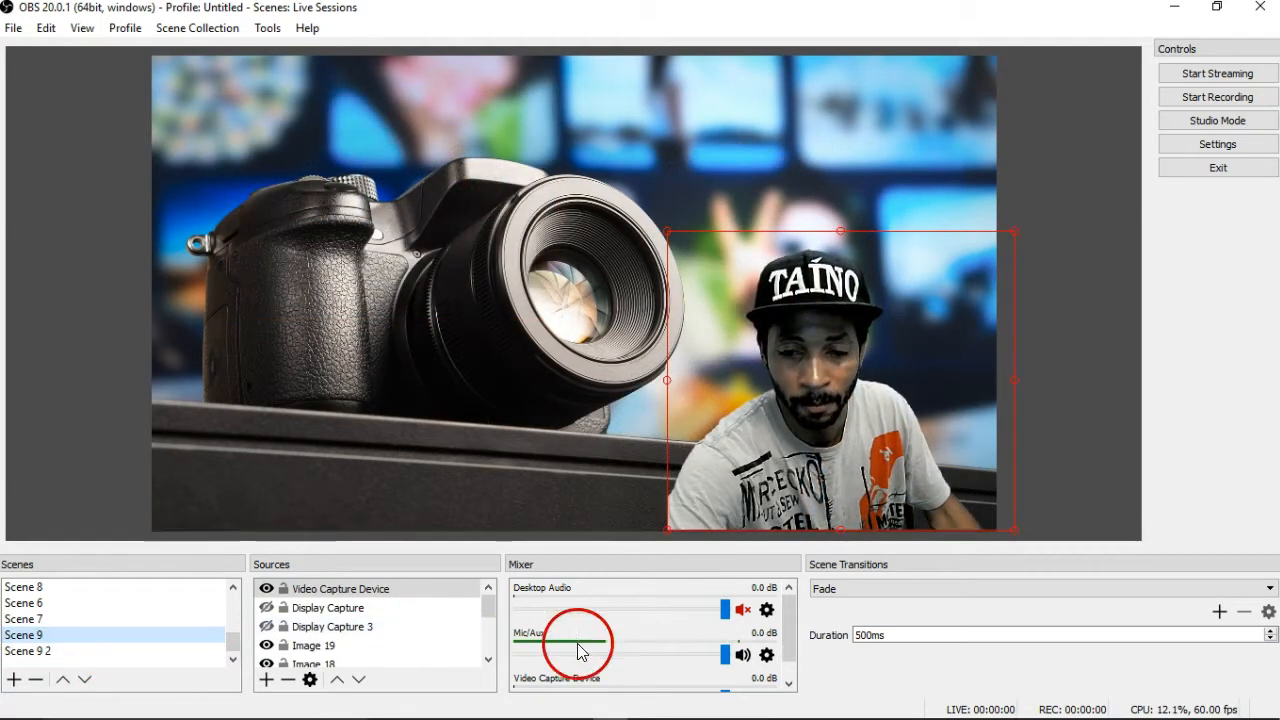
Switch the scene transition to Cut and back to Fade
{"action": "left_click", "coordinate": [904, 588]}
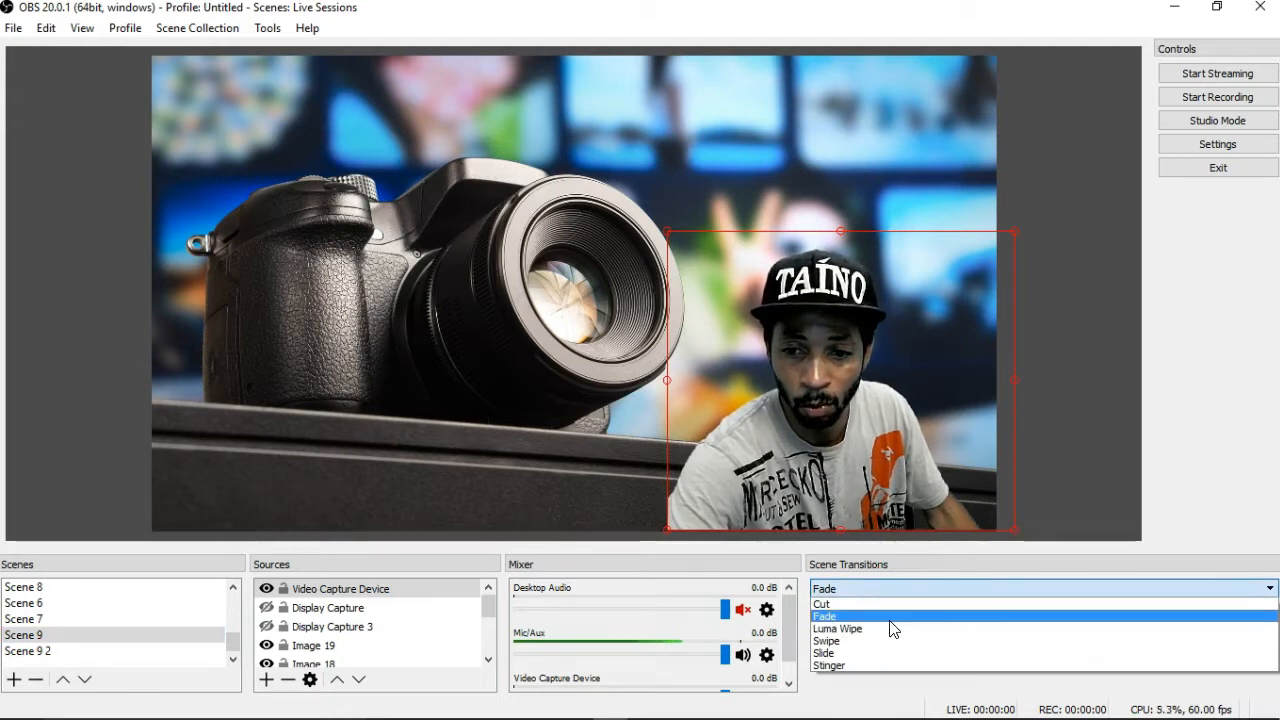
{"action": "mouse_move", "coordinate": [892, 613]}
{"action": "left_mouse_down"}
{"action": "mouse_move", "coordinate": [899, 602]}
{"action": "mouse_move", "coordinate": [901, 626]}
{"action": "mouse_move", "coordinate": [902, 605]}
{"action": "left_mouse_up"}
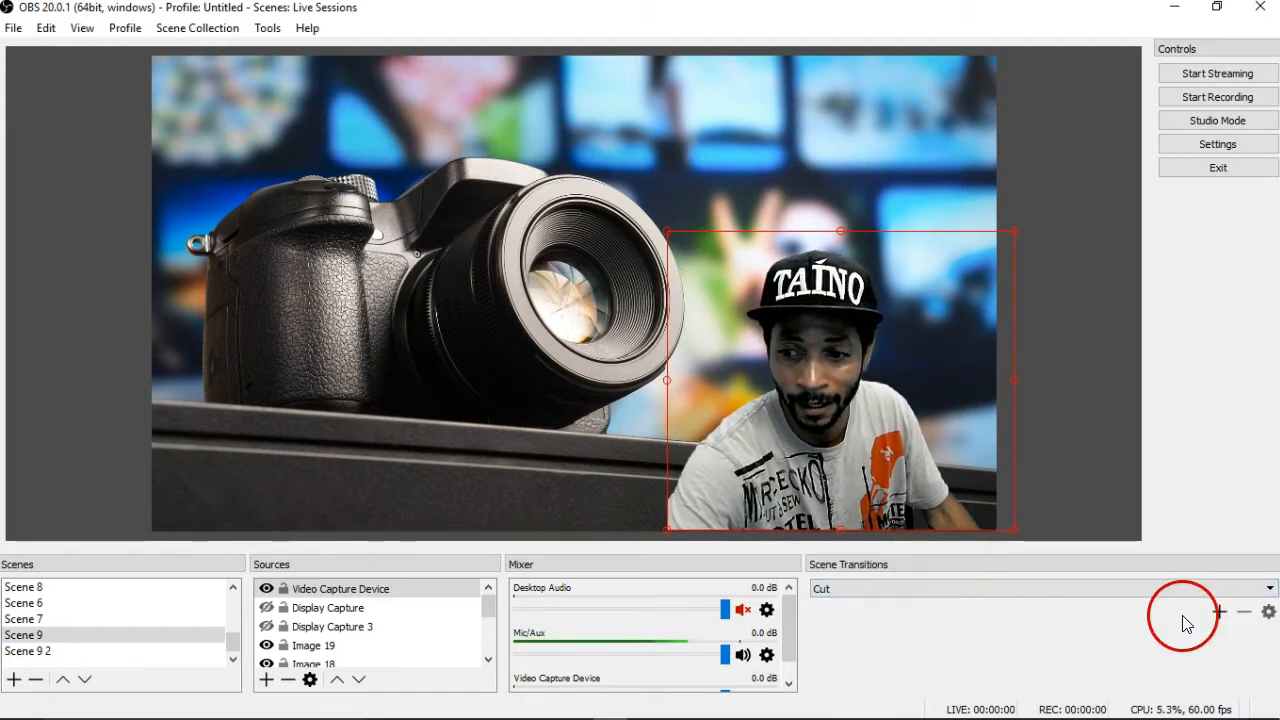
{"action": "left_click", "coordinate": [1010, 590]}
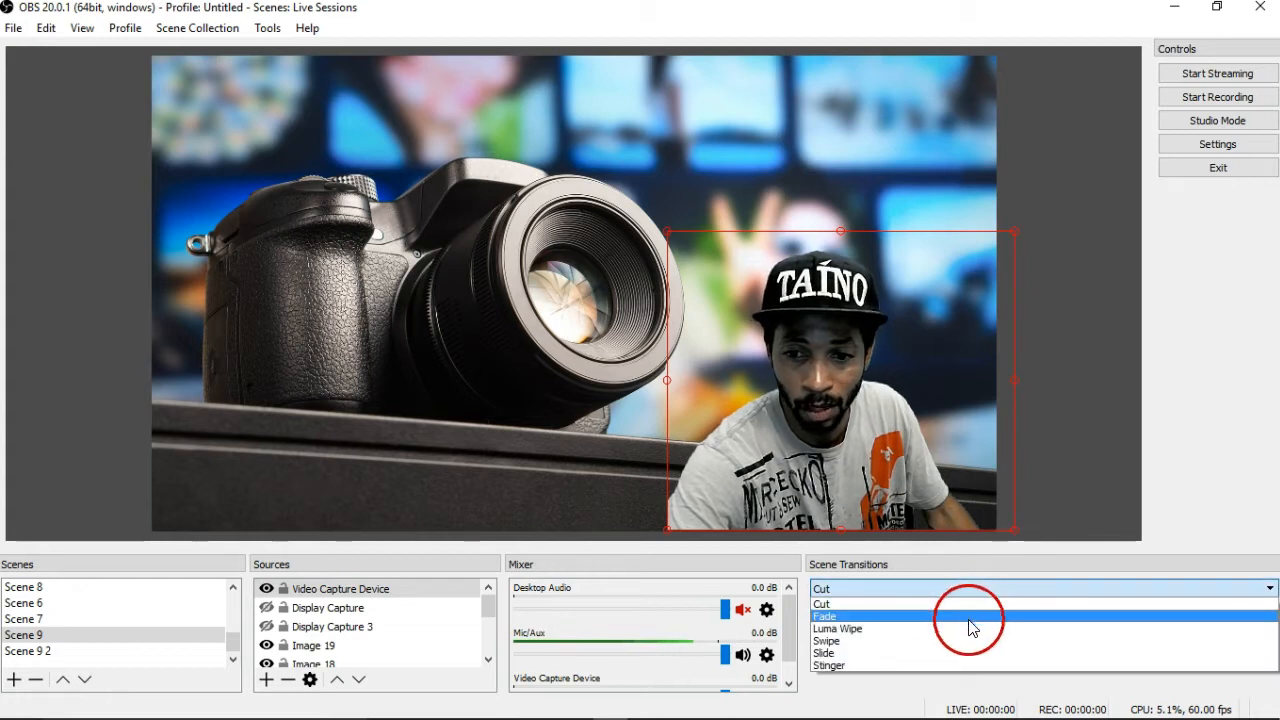
{"action": "left_click", "coordinate": [970, 606]}
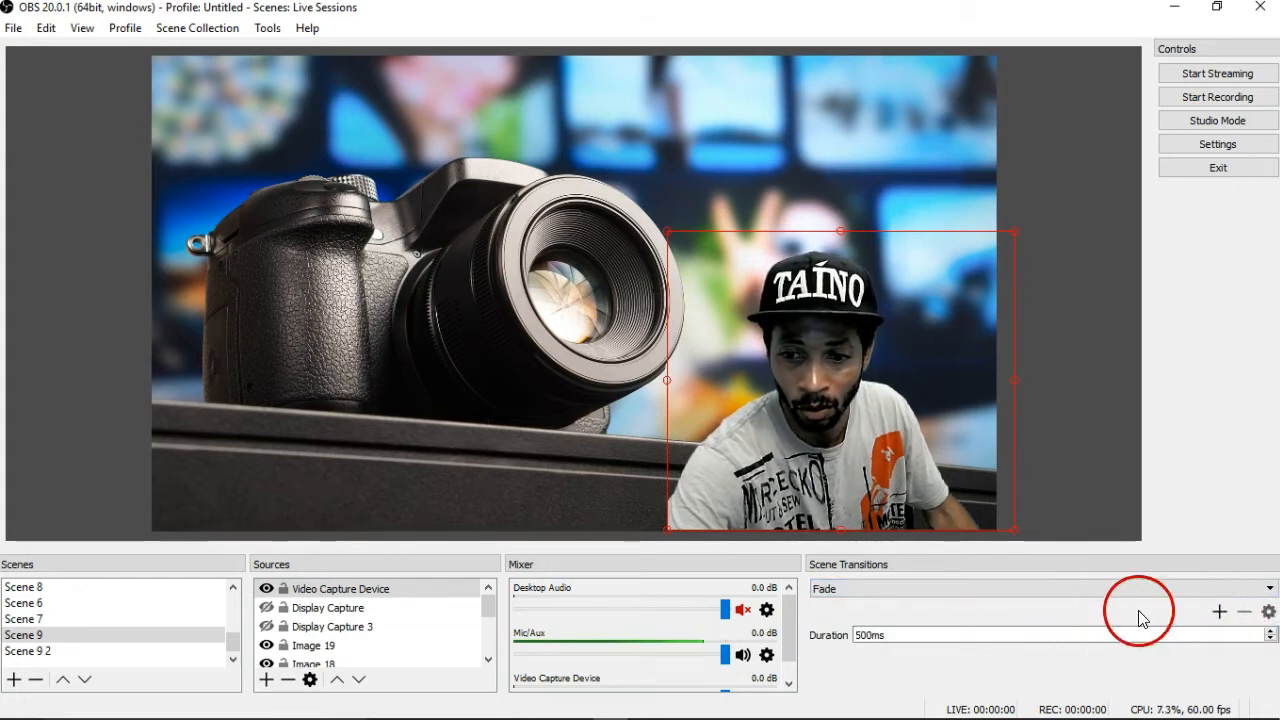
Check which transition types can be added, and set the scene transition to Luma Wipe
{"action": "left_click", "coordinate": [1221, 612]}
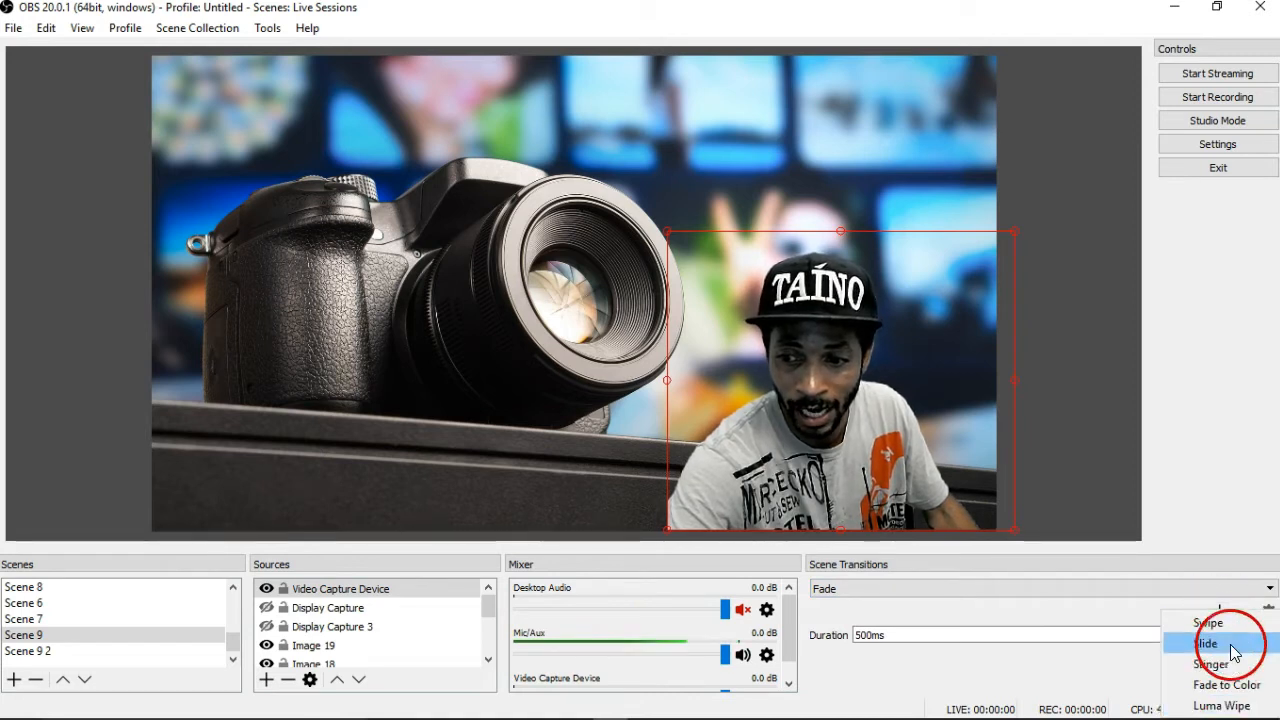
{"action": "left_click", "coordinate": [1057, 622]}
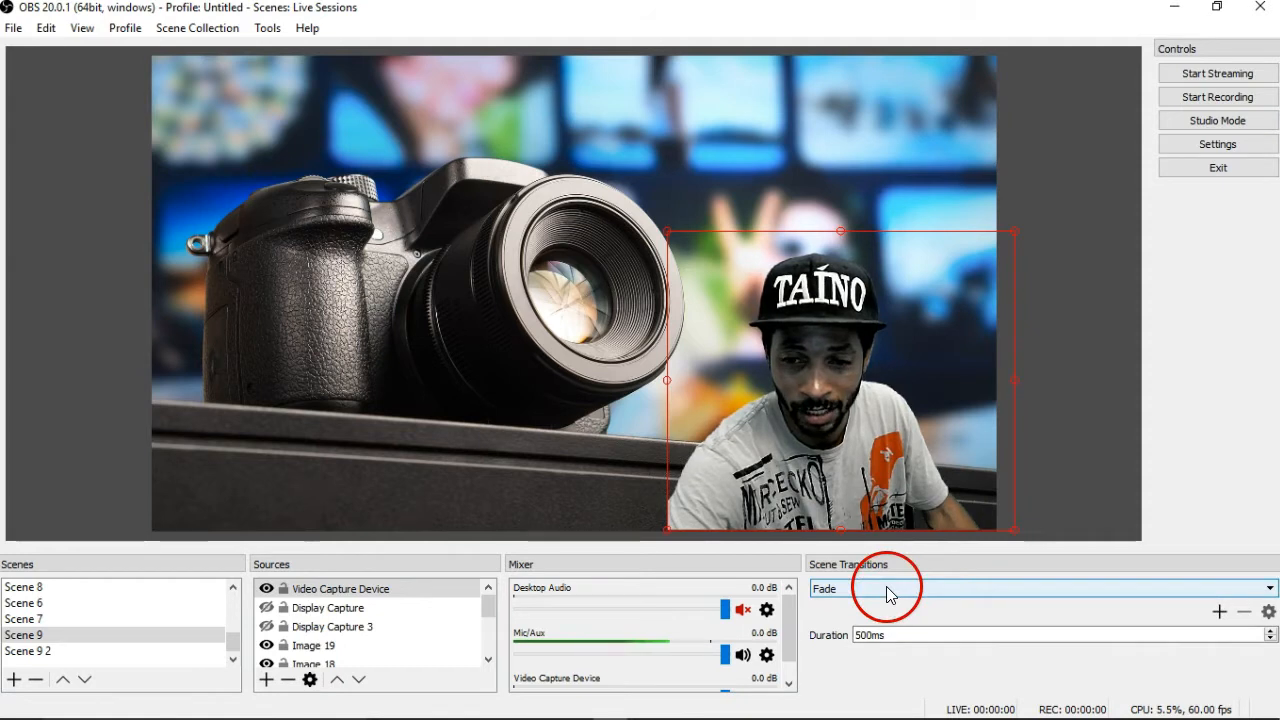
{"action": "left_click", "coordinate": [944, 592]}
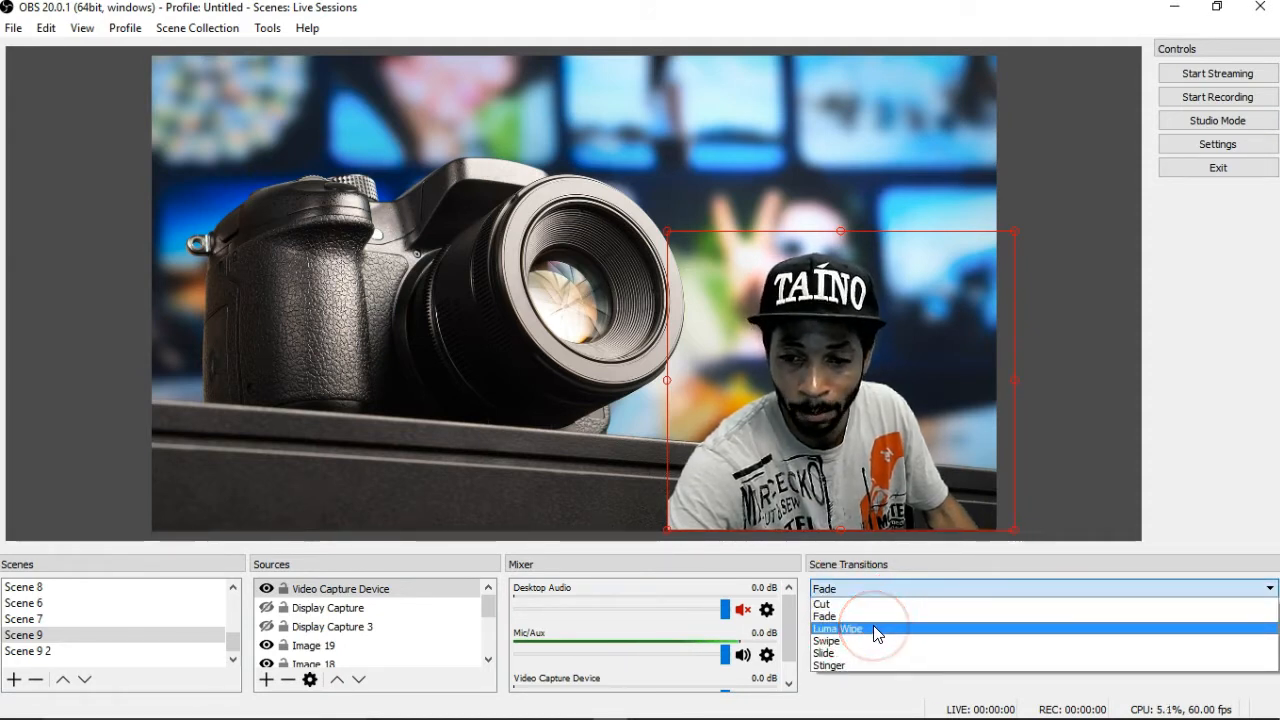
{"action": "left_click", "coordinate": [876, 630]}
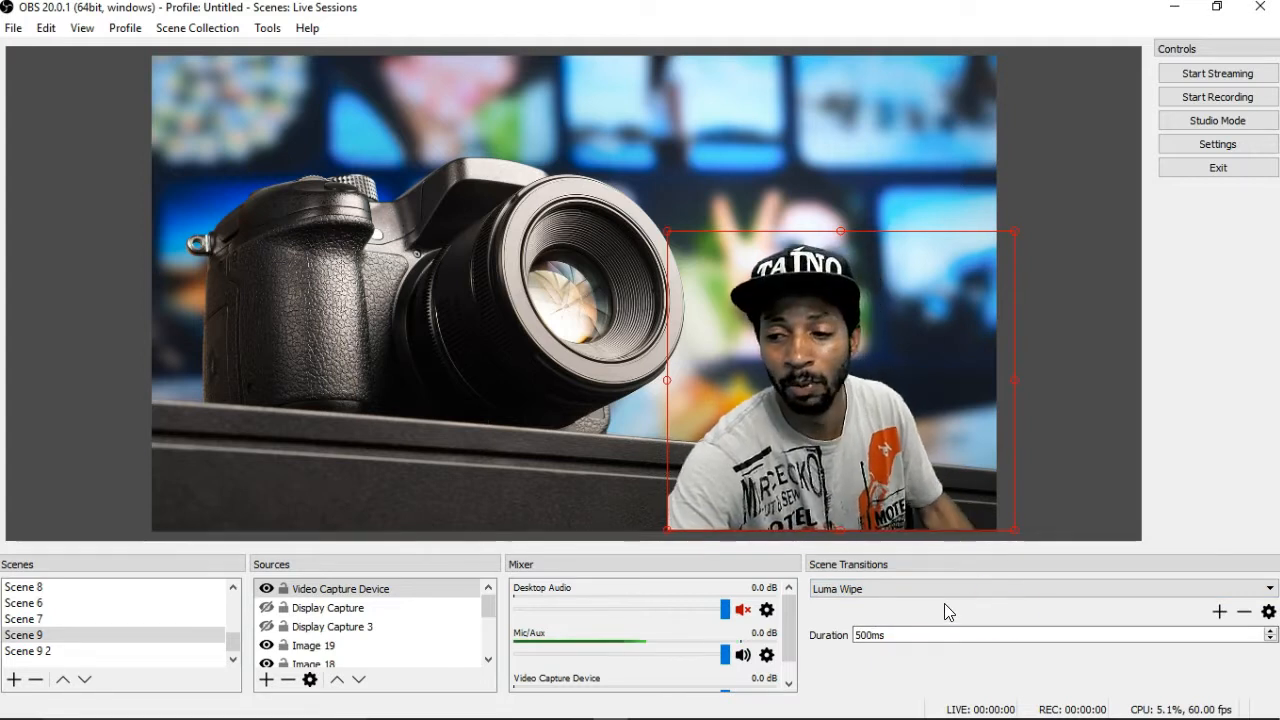
Review the Luma Wipe image options, keep Watercolor, and preview the wipe by switching to Scene 9 2 and back to Scene 9
{"action": "left_click", "coordinate": [1268, 612]}
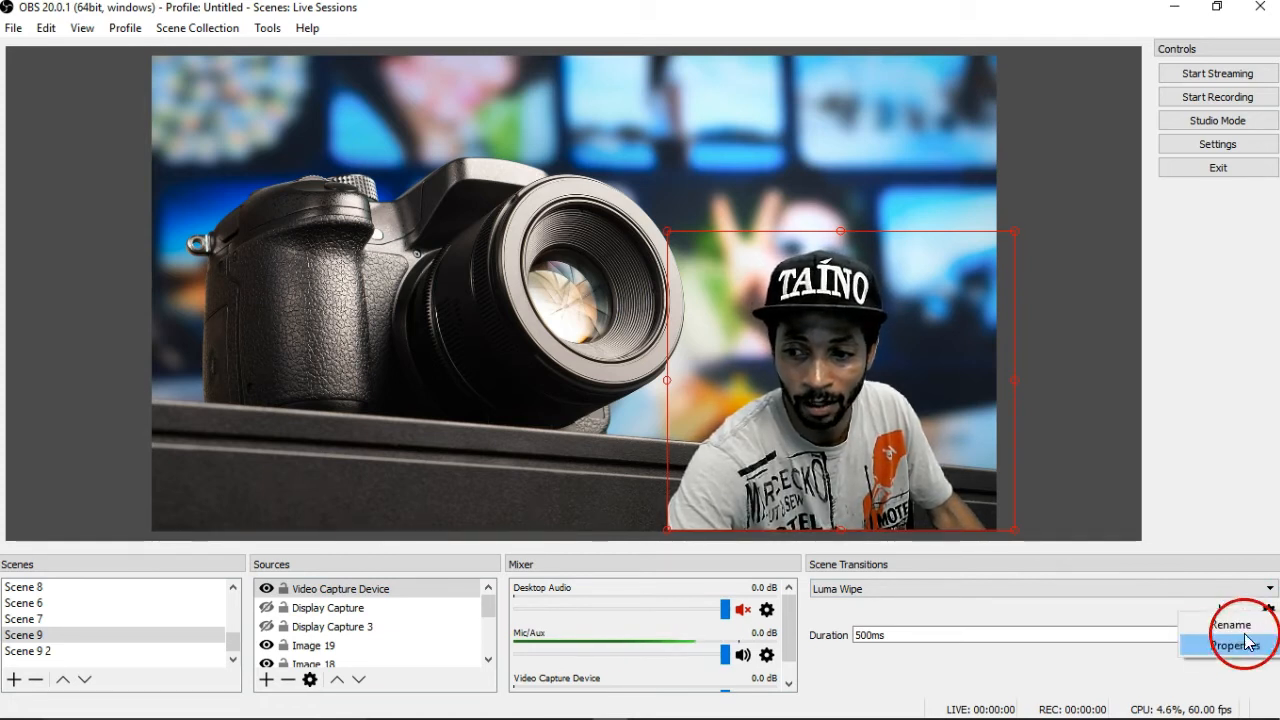
{"action": "left_click", "coordinate": [1237, 646]}
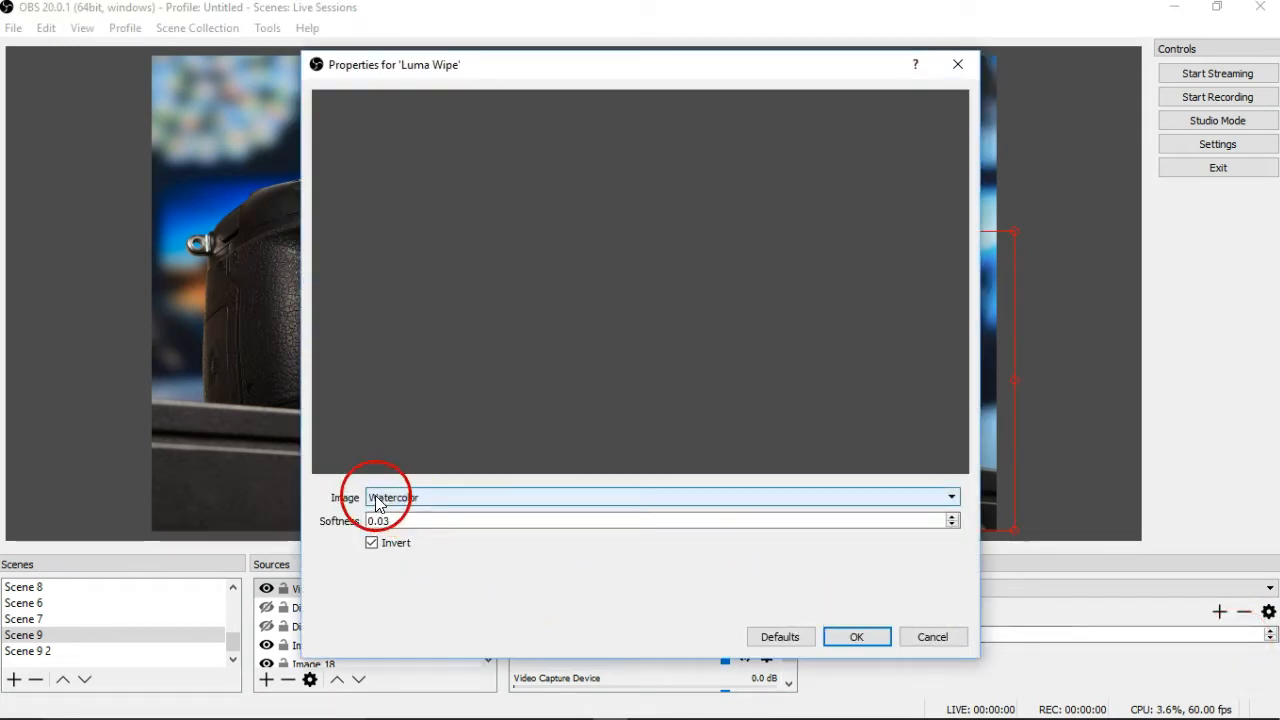
{"action": "left_click", "coordinate": [425, 497]}
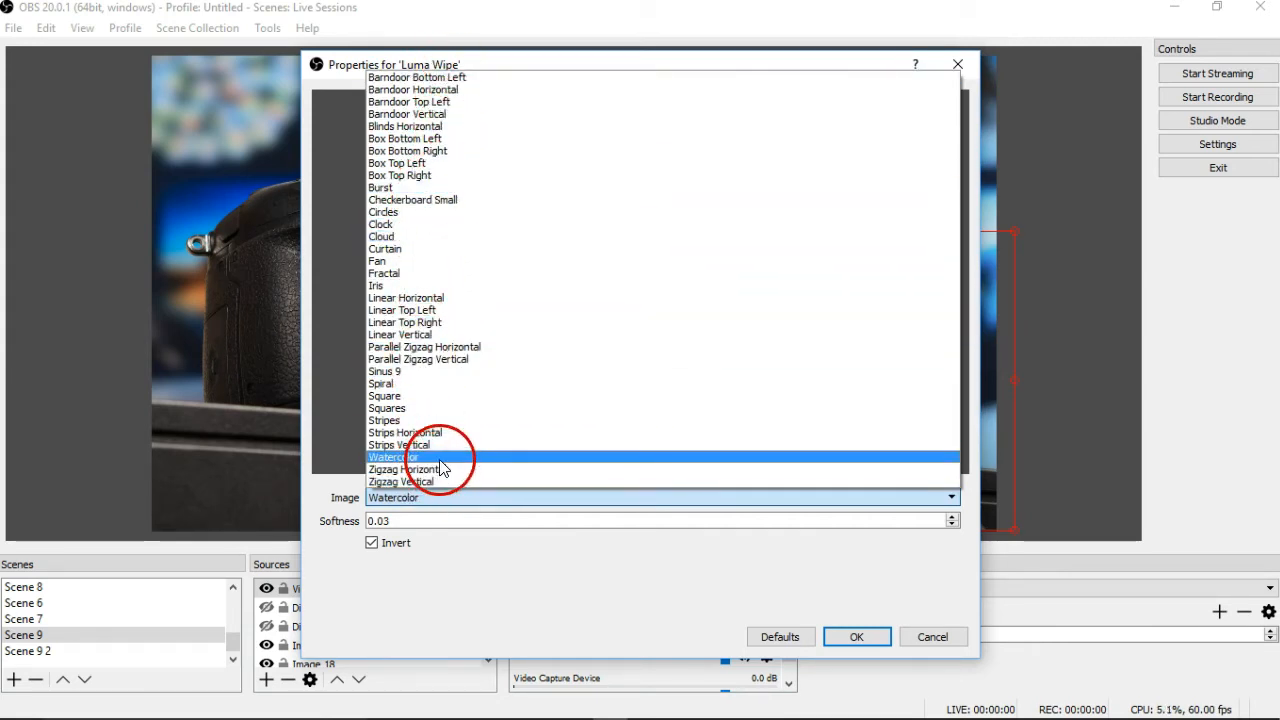
{"action": "left_click", "coordinate": [859, 637]}
{"action": "left_click", "coordinate": [859, 637]}
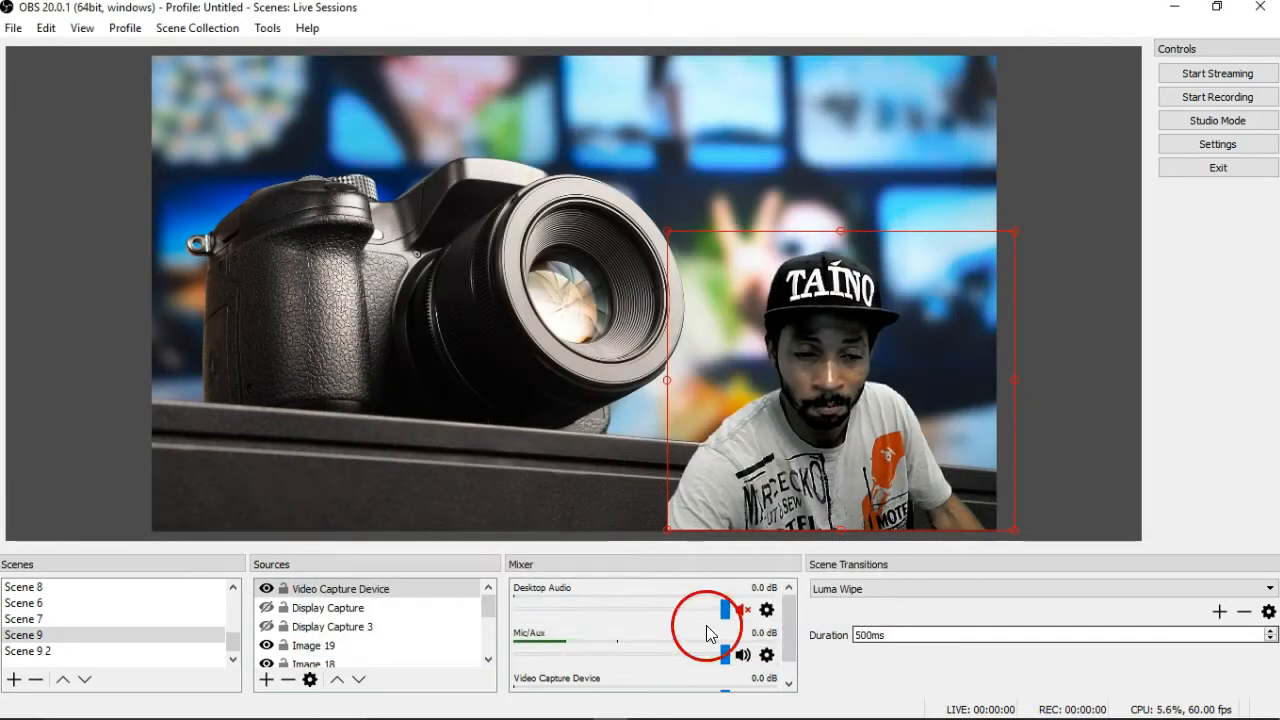
{"action": "left_click", "coordinate": [104, 651]}
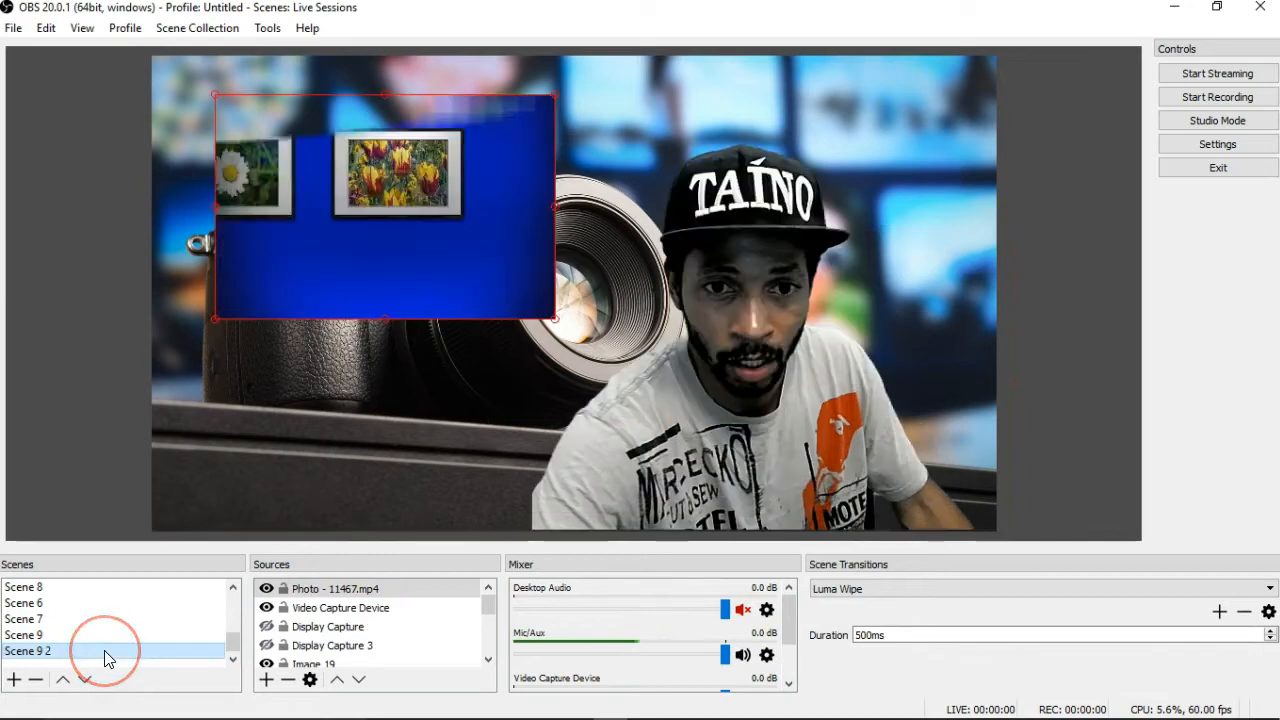
{"action": "left_click", "coordinate": [102, 634]}
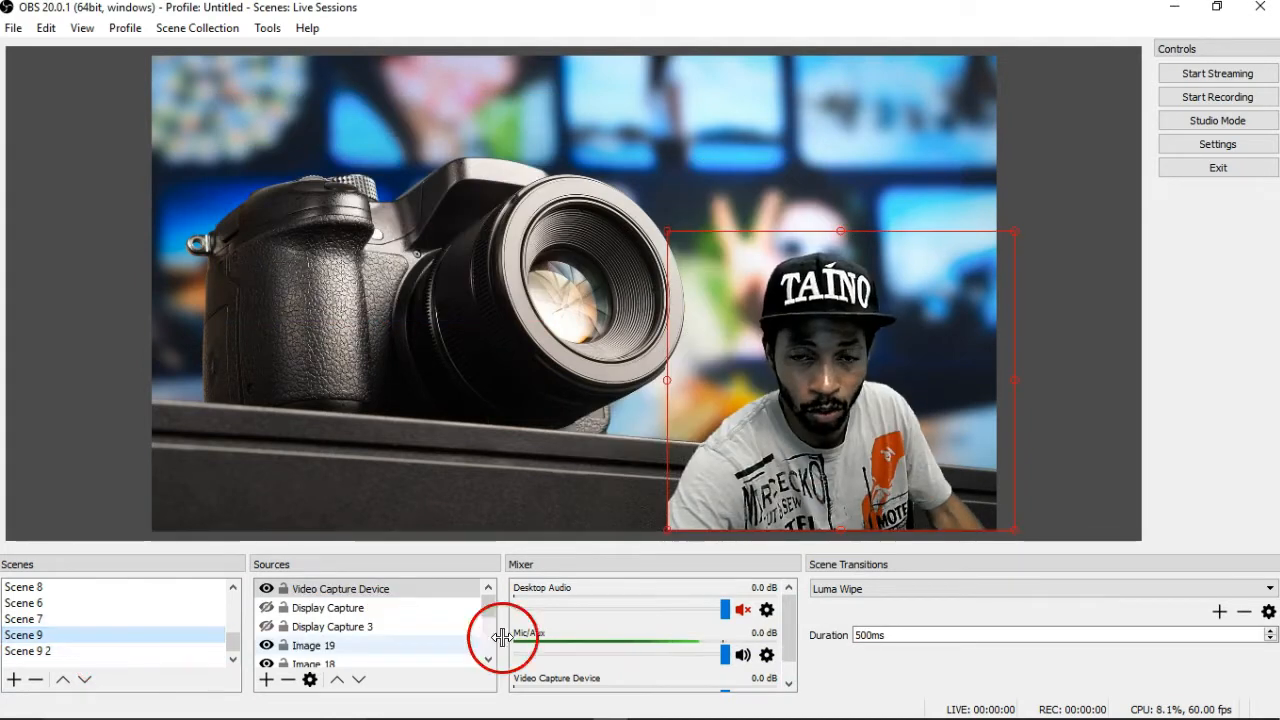
Set the Luma Wipe duration to 2000 ms and preview it by switching between Scene 9 2 and Scene 9, ending on Scene 9 2
{"action": "left_click", "coordinate": [903, 635]}
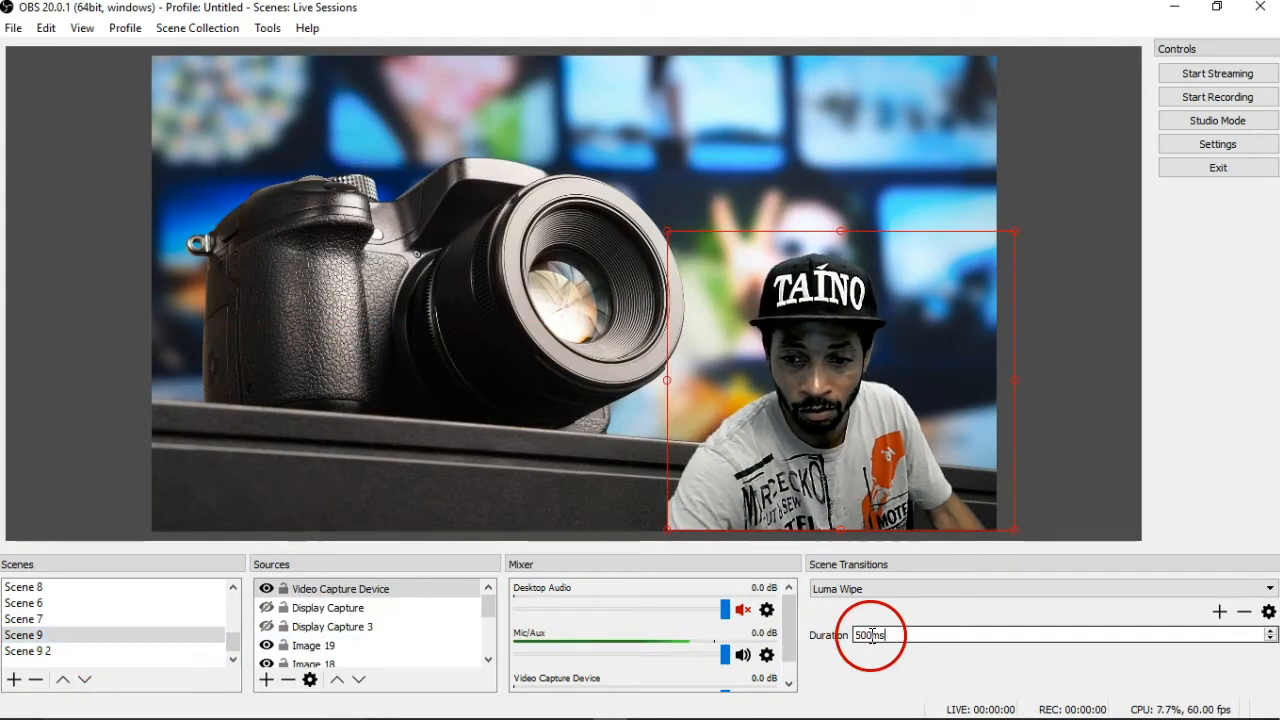
{"action": "type", "text": "2000"}
{"action": "left_click", "coordinate": [749, 651]}
{"action": "left_click", "coordinate": [66, 651]}
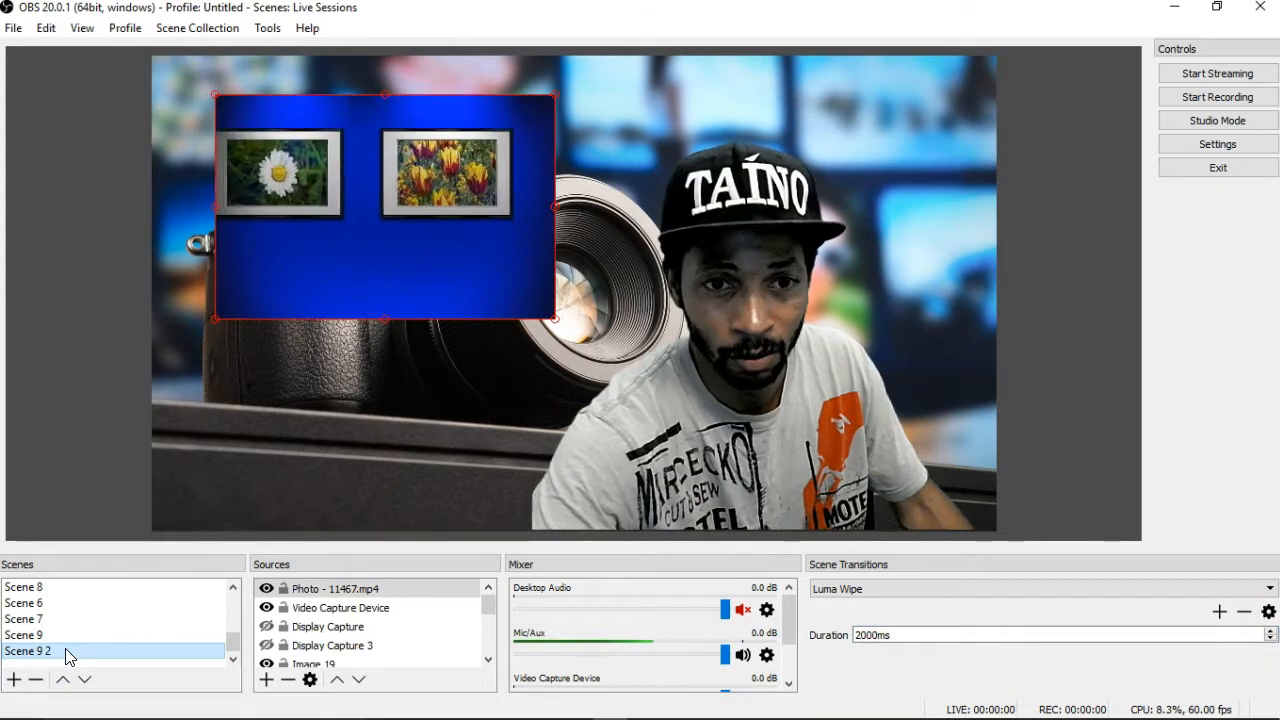
{"action": "left_click", "coordinate": [65, 641]}
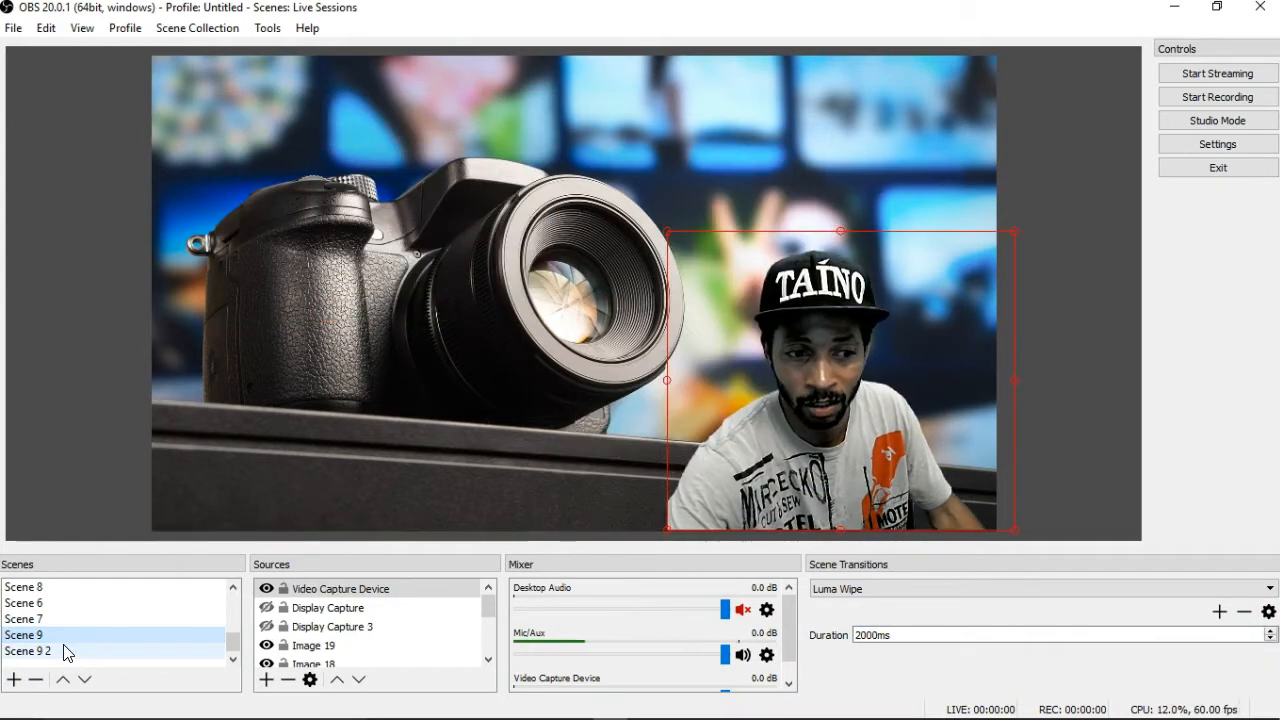
{"action": "left_click", "coordinate": [66, 651]}
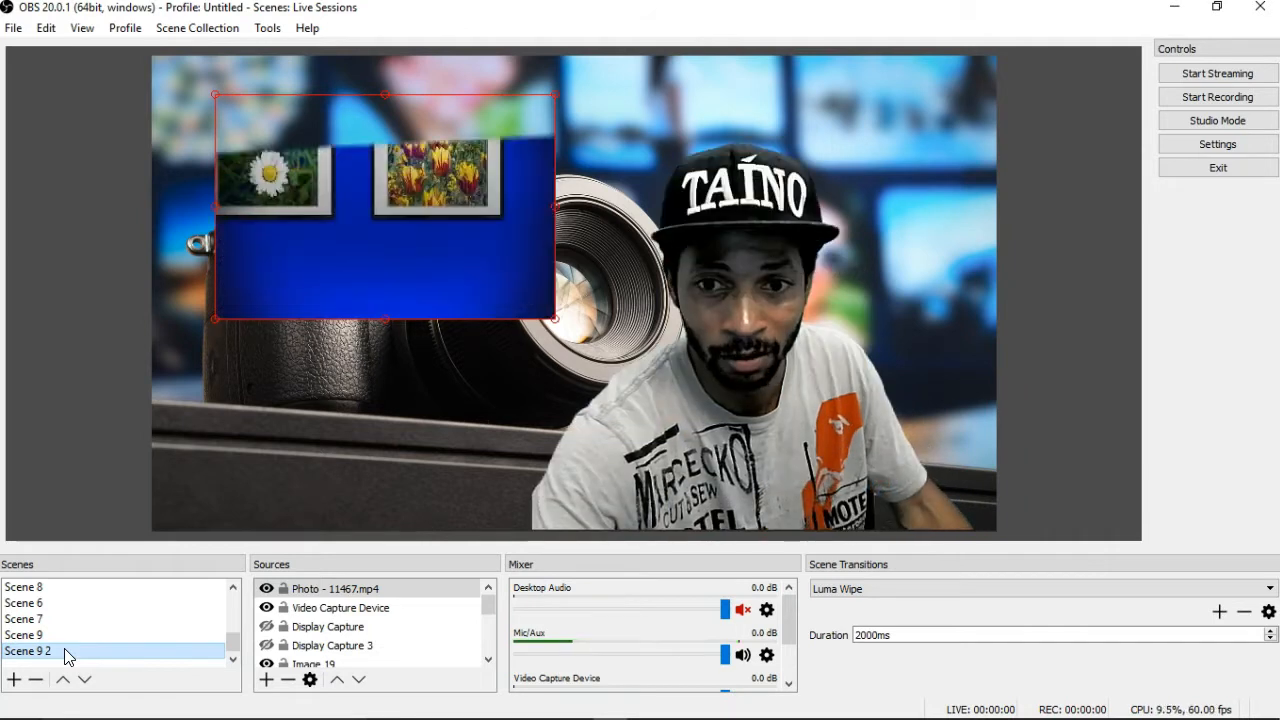
Change the Luma Wipe transition's image to Spiral in its properties
{"action": "left_click", "coordinate": [1158, 588]}
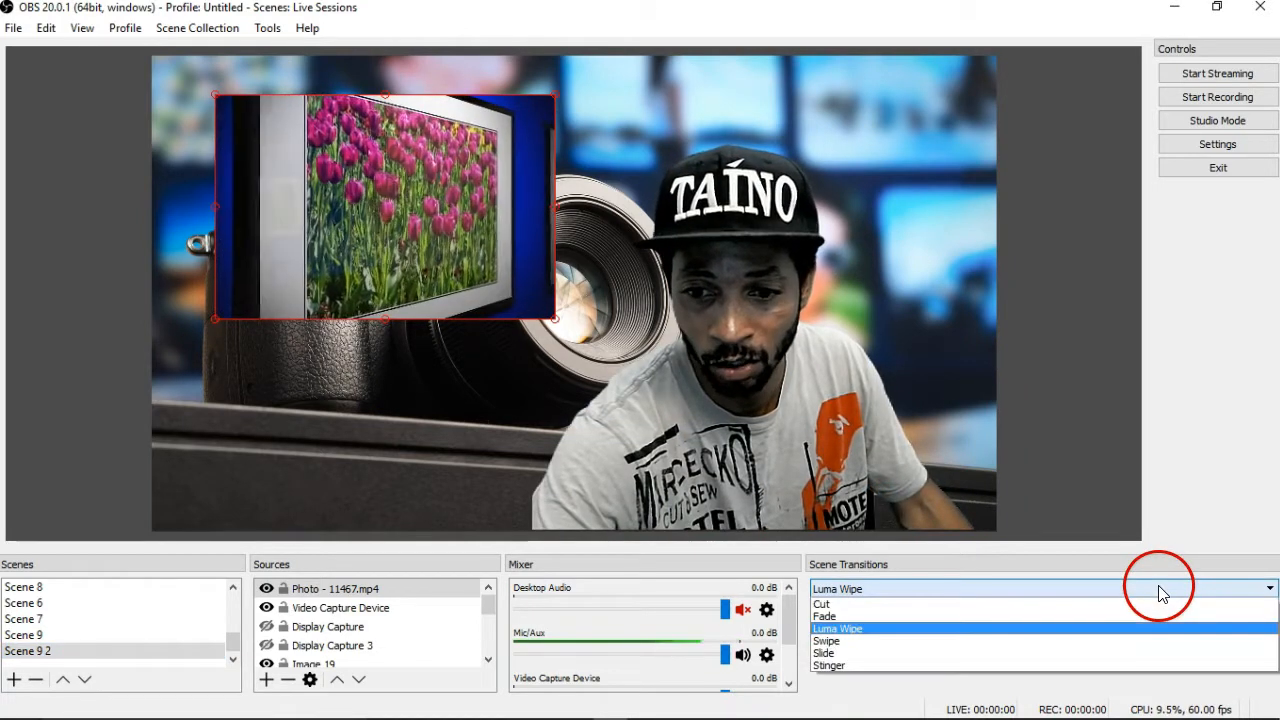
{"action": "left_click", "coordinate": [1070, 628]}
{"action": "left_click", "coordinate": [1267, 612]}
{"action": "left_click", "coordinate": [1245, 648]}
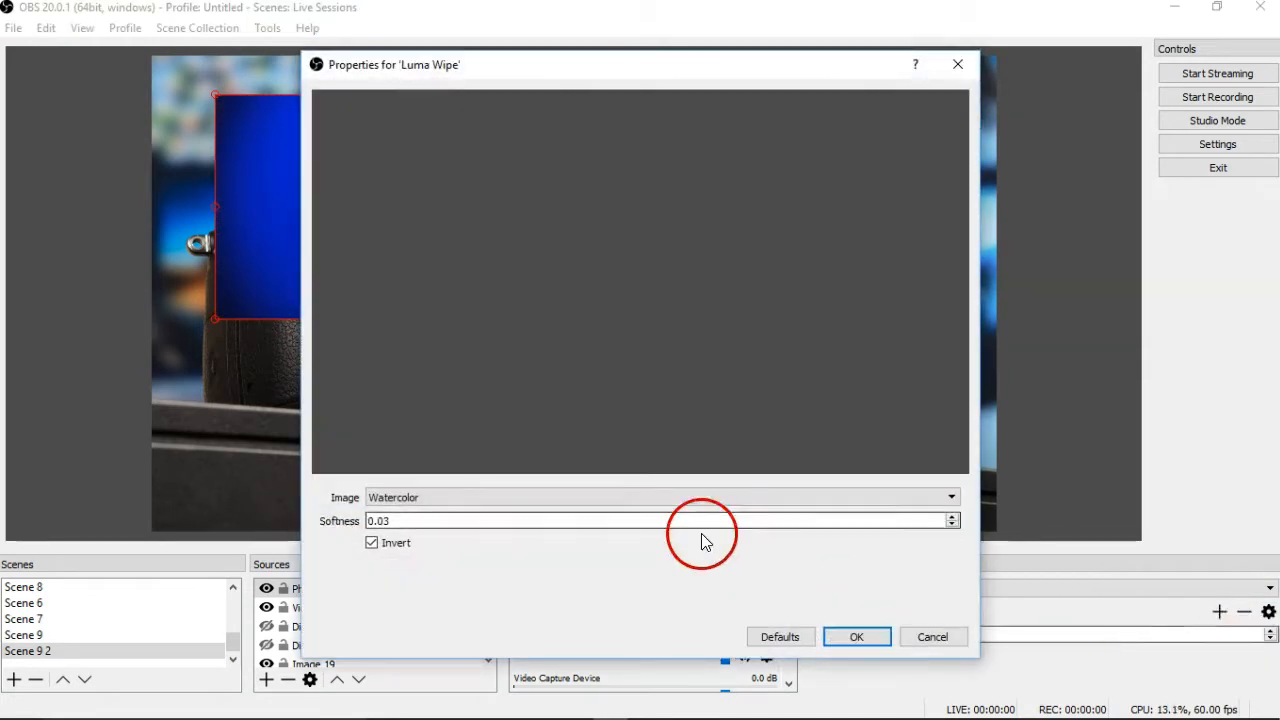
{"action": "left_click", "coordinate": [510, 497]}
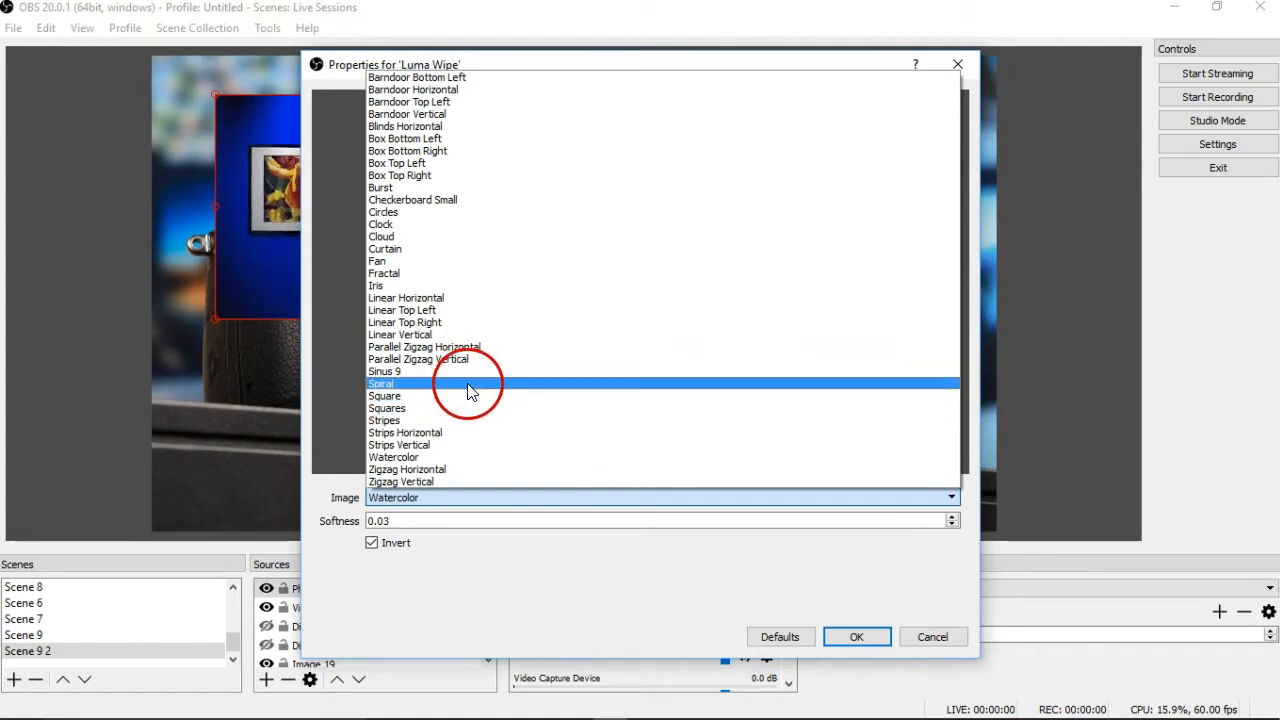
{"action": "left_click", "coordinate": [470, 383]}
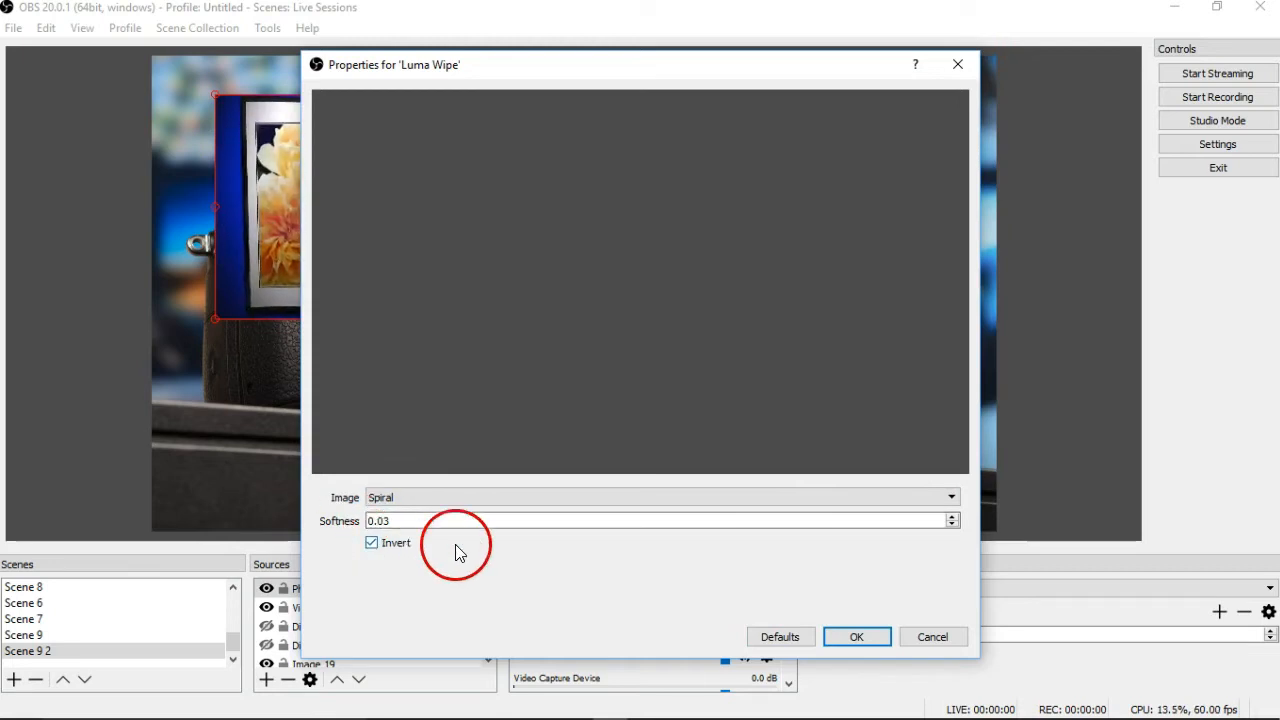
{"action": "left_click", "coordinate": [863, 645]}
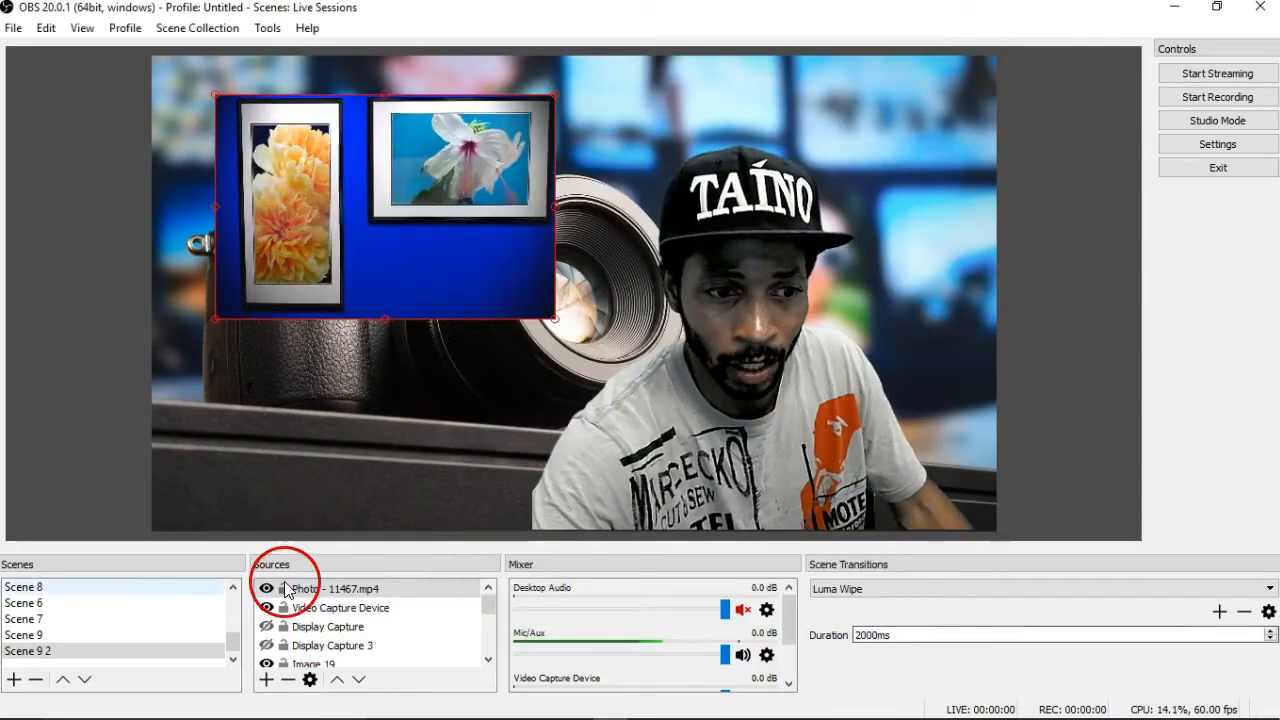
Preview the Spiral wipe by switching to Scene 9, Scene 9 2, Scene 7 and back to Scene 9
{"action": "left_click", "coordinate": [90, 636]}
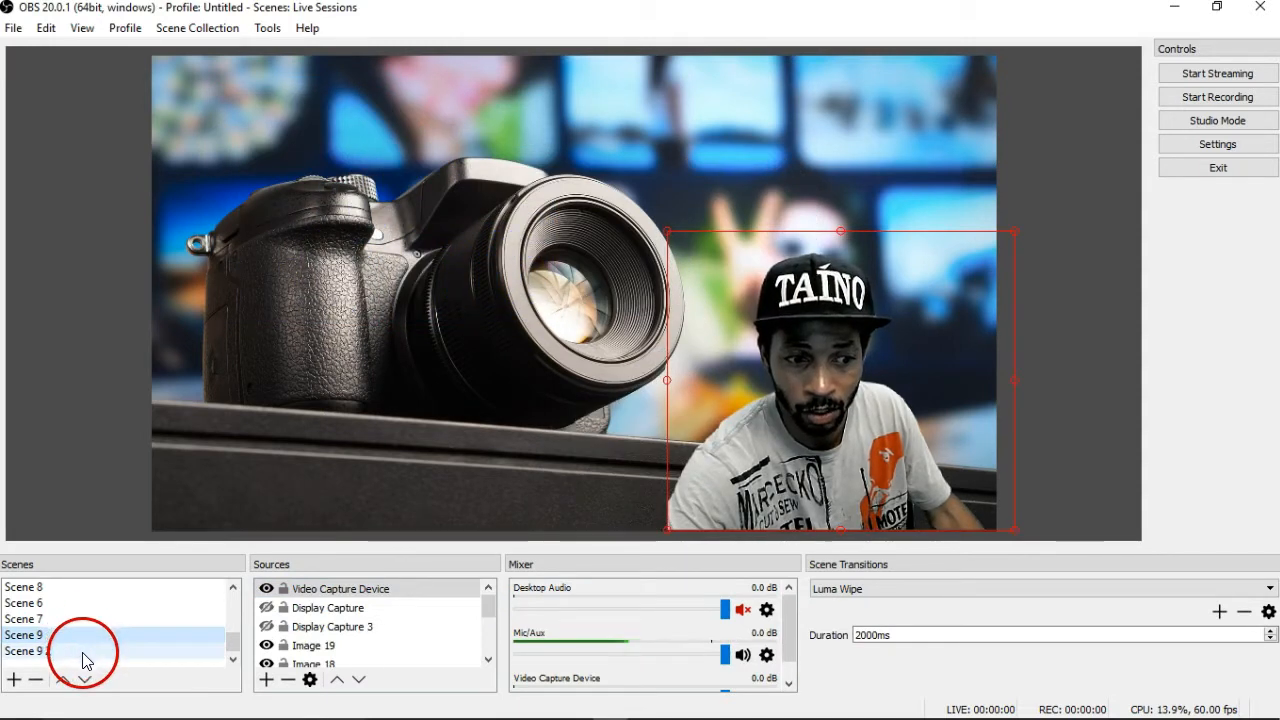
{"action": "left_click", "coordinate": [83, 652]}
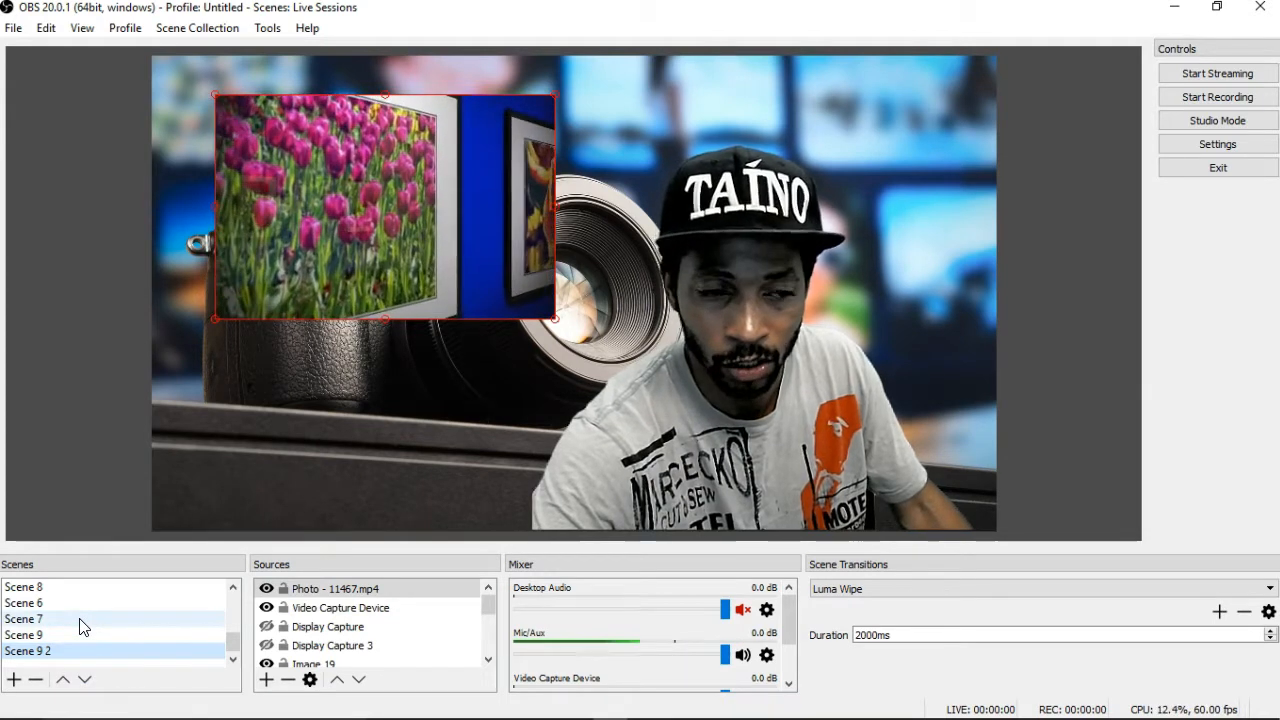
{"action": "left_click", "coordinate": [83, 620]}
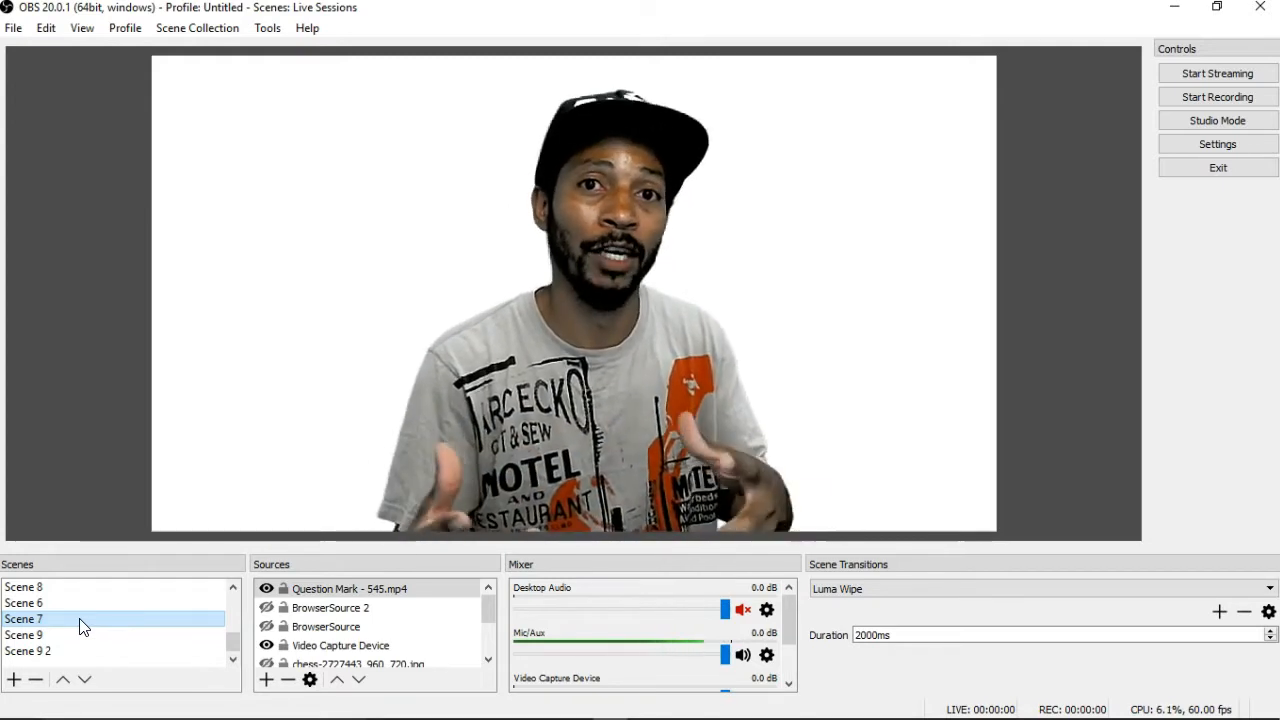
{"action": "left_click", "coordinate": [32, 600]}
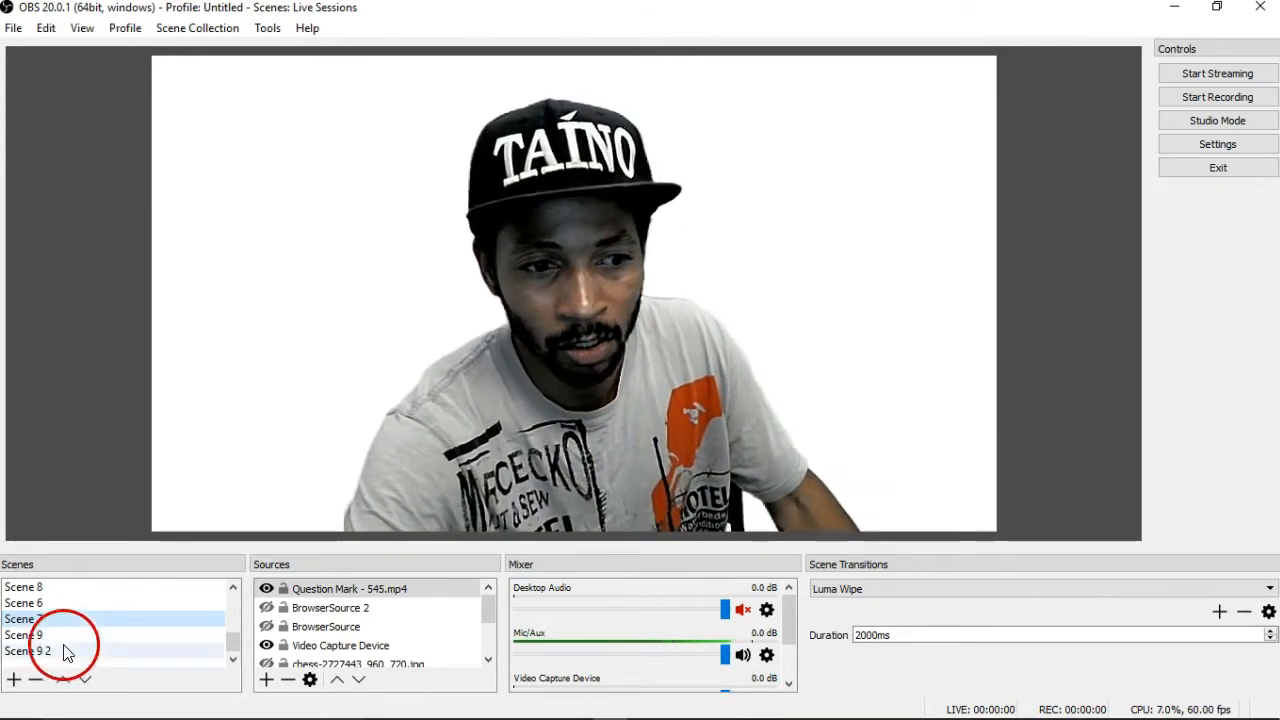
{"action": "left_click", "coordinate": [45, 635]}
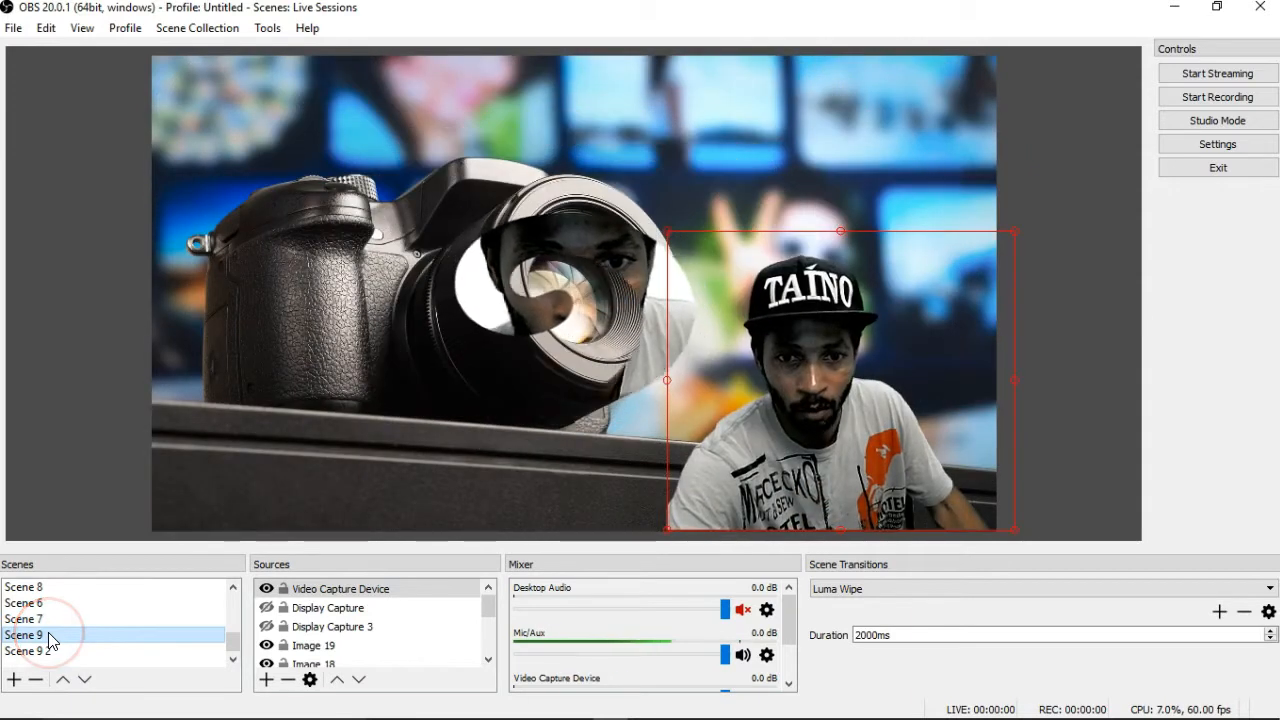
Set the scene transition to Swipe, review its direction options and keep Down
{"action": "left_click", "coordinate": [905, 590]}
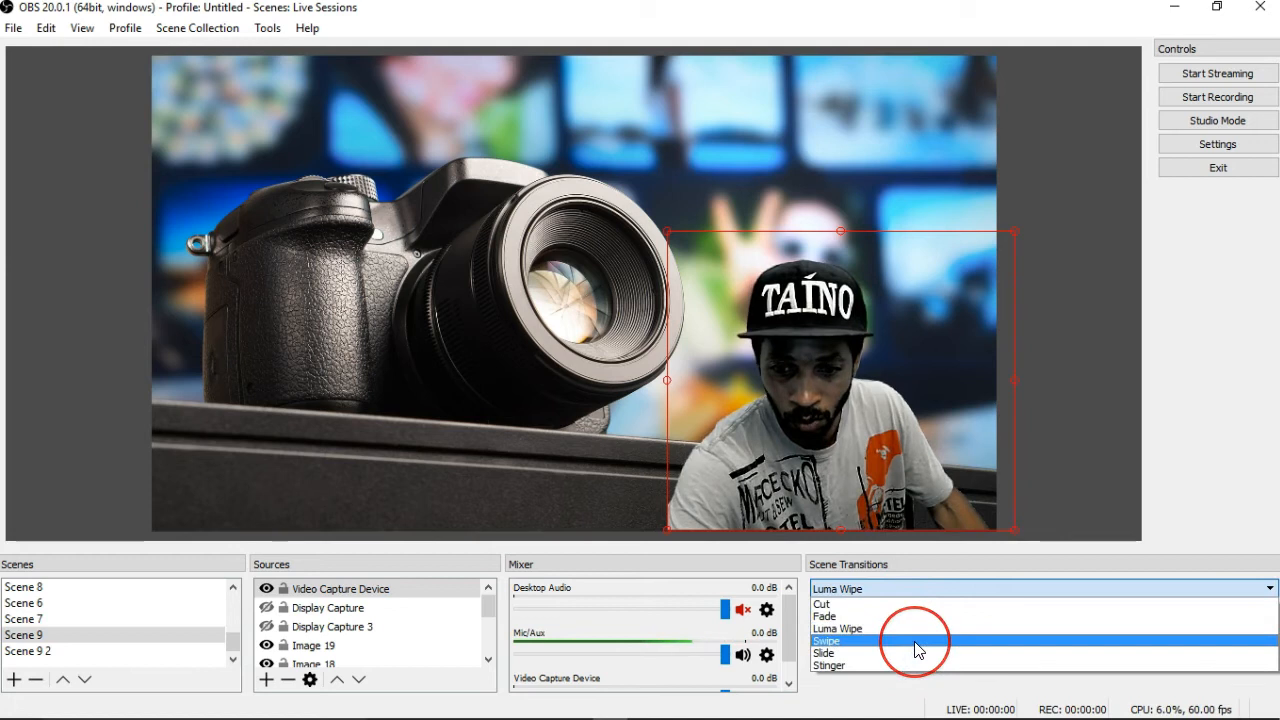
{"action": "left_click", "coordinate": [918, 641]}
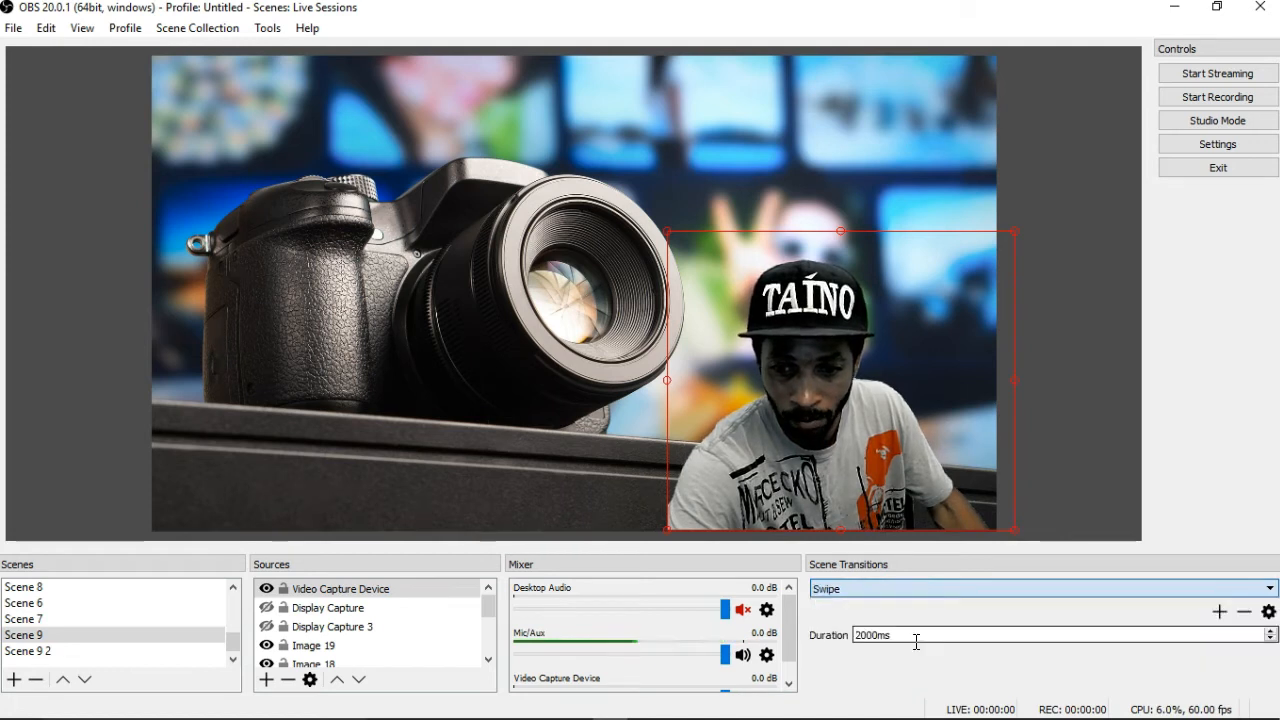
{"action": "left_click", "coordinate": [1268, 611]}
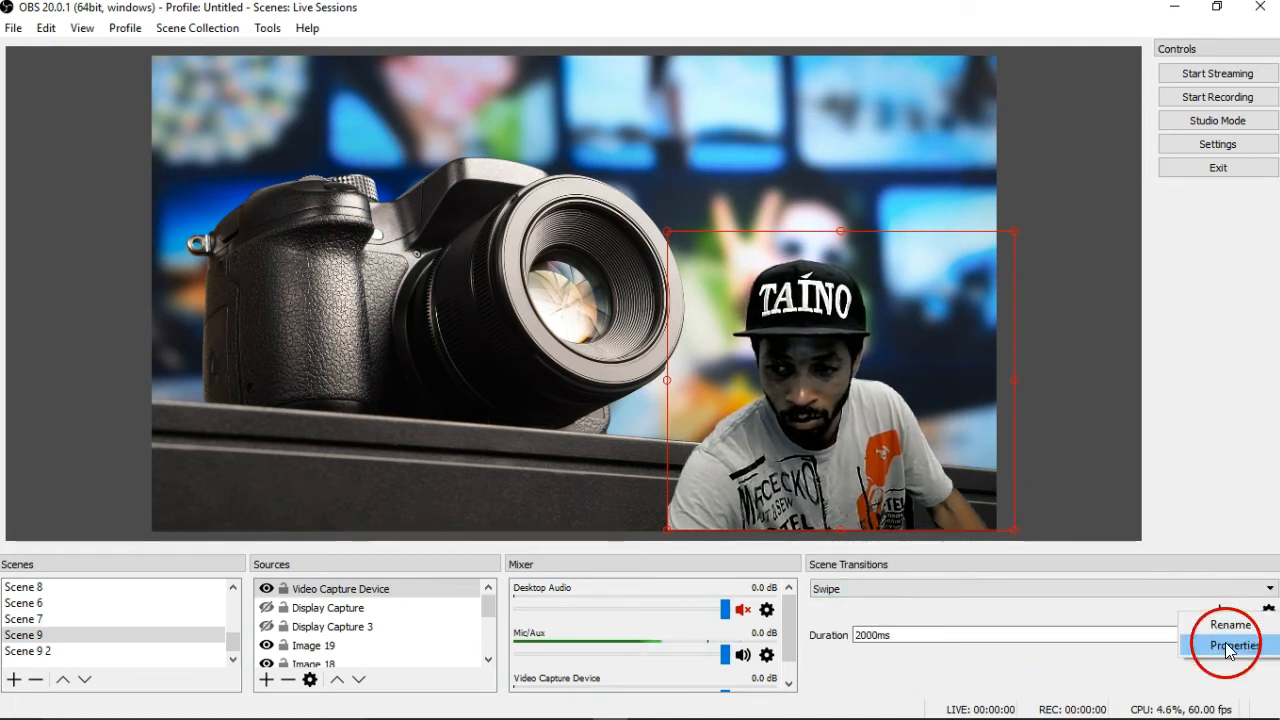
{"action": "left_click", "coordinate": [1236, 645]}
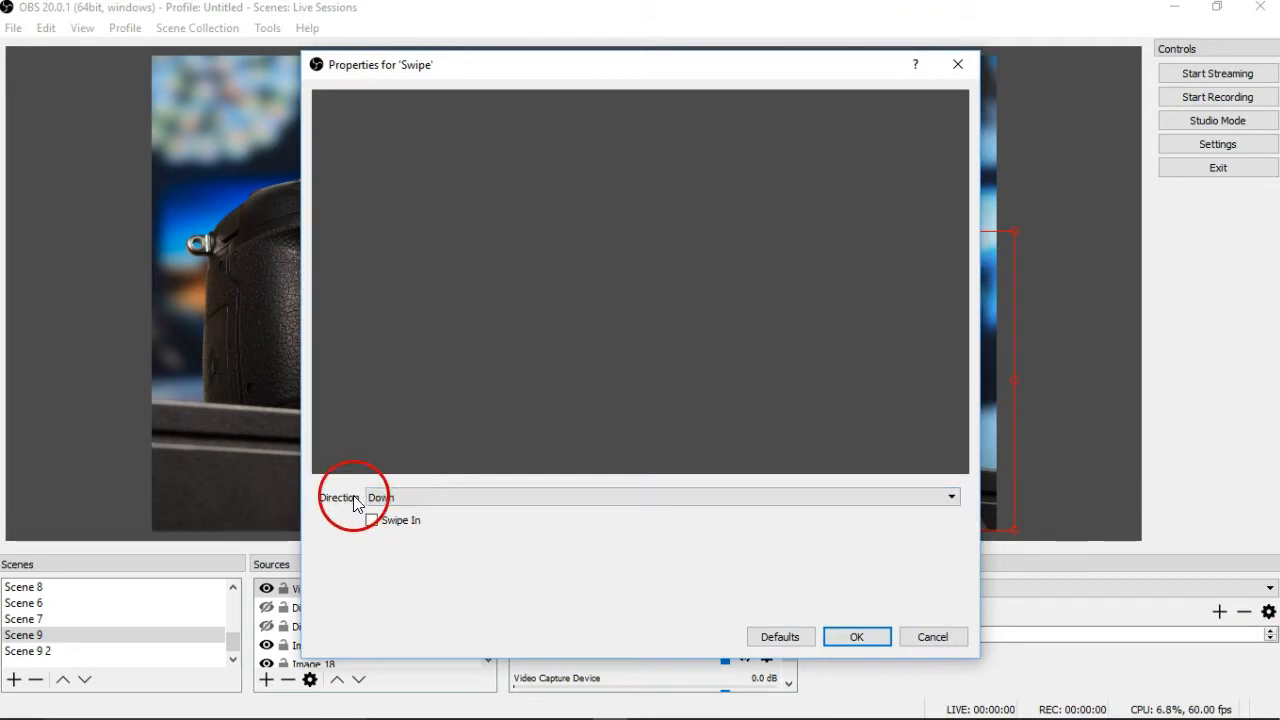
{"action": "left_click", "coordinate": [415, 500]}
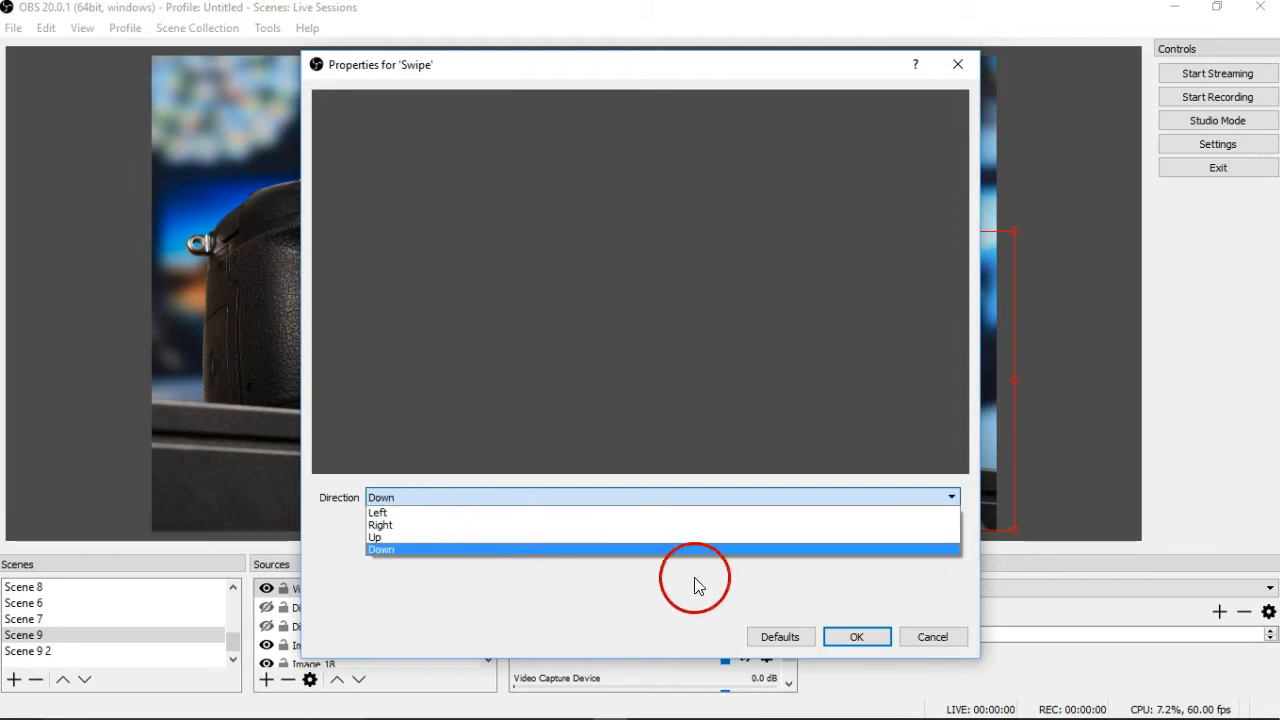
{"action": "left_click", "coordinate": [856, 637]}
Preview the downward Swipe by switching between Scene 9 2 and Scene 9, ending on Scene 9 2
{"action": "left_click", "coordinate": [84, 651]}
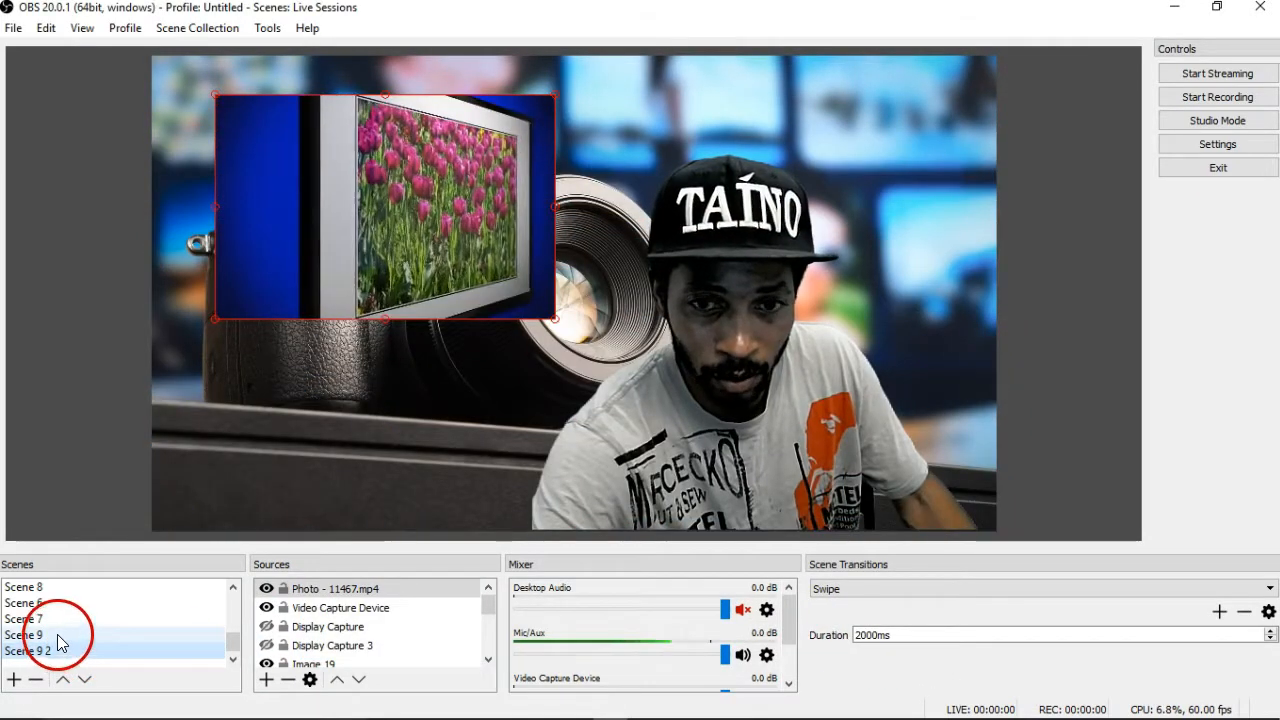
{"action": "left_click", "coordinate": [57, 634]}
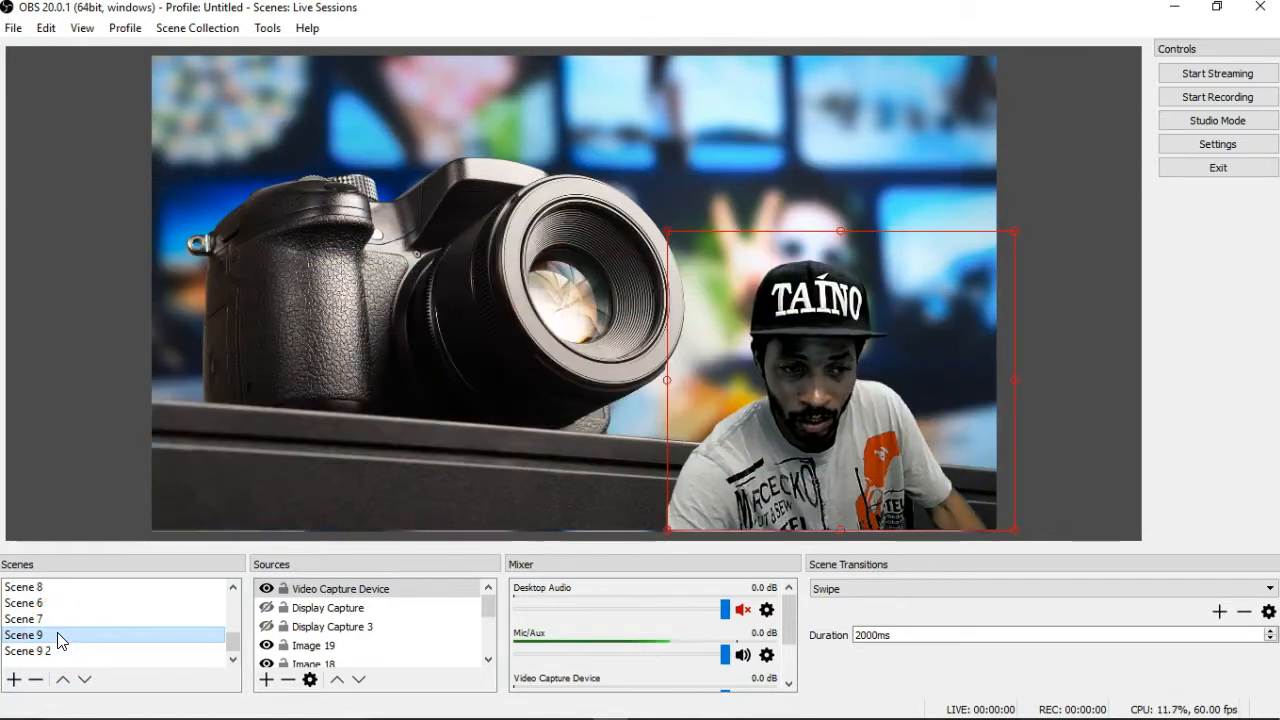
{"action": "left_click", "coordinate": [62, 651]}
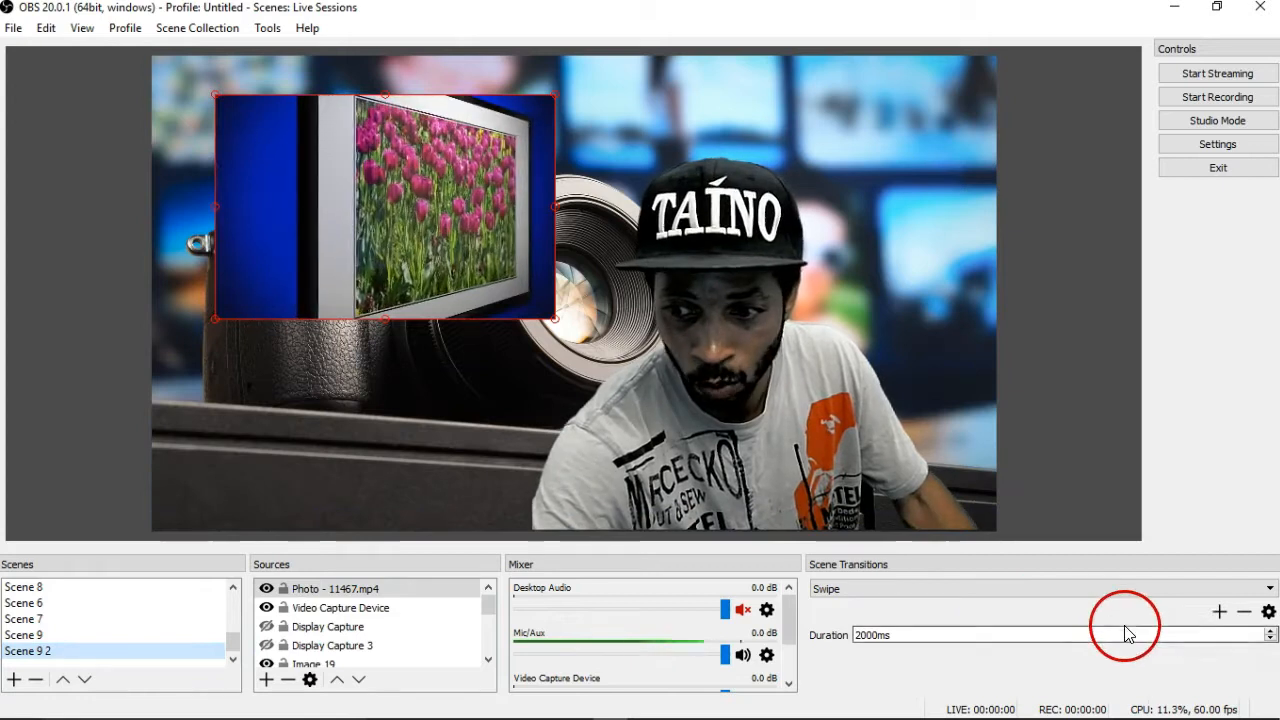
Set the Swipe direction to Left and preview it by switching to Scene 9 and on to Scene 7
{"action": "left_click", "coordinate": [1268, 611]}
{"action": "left_click", "coordinate": [1235, 645]}
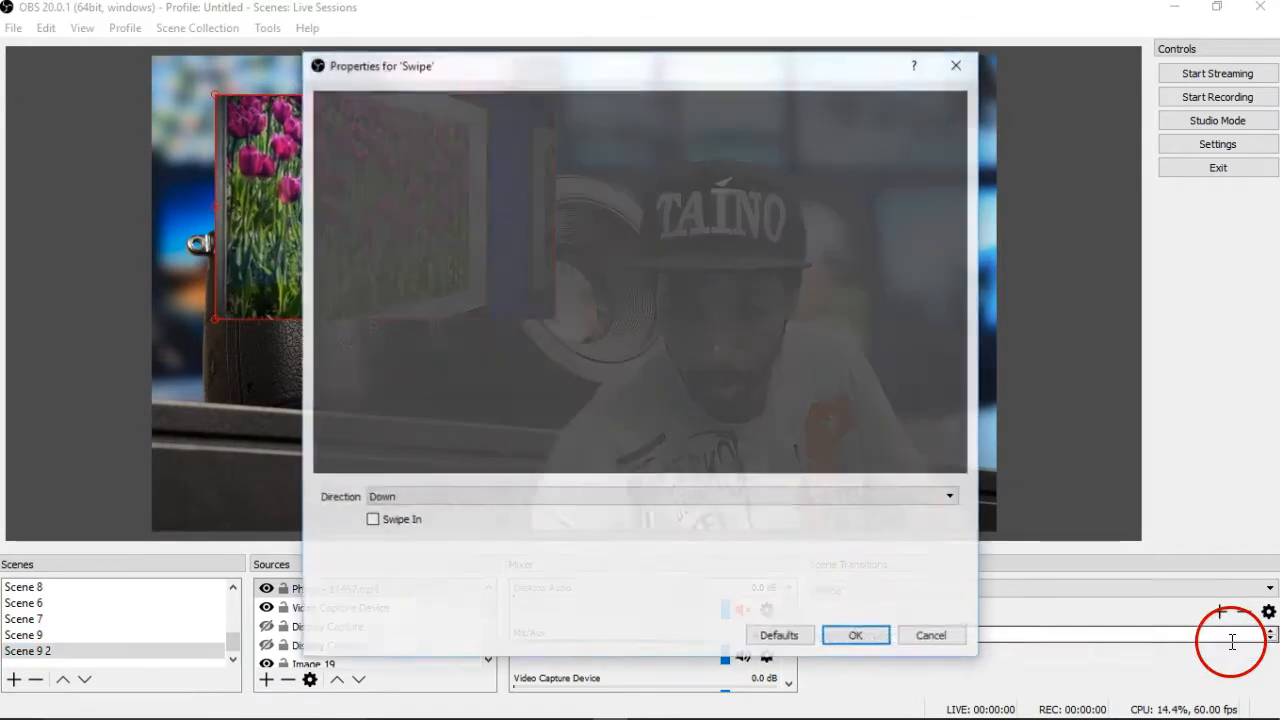
{"action": "left_click", "coordinate": [562, 498]}
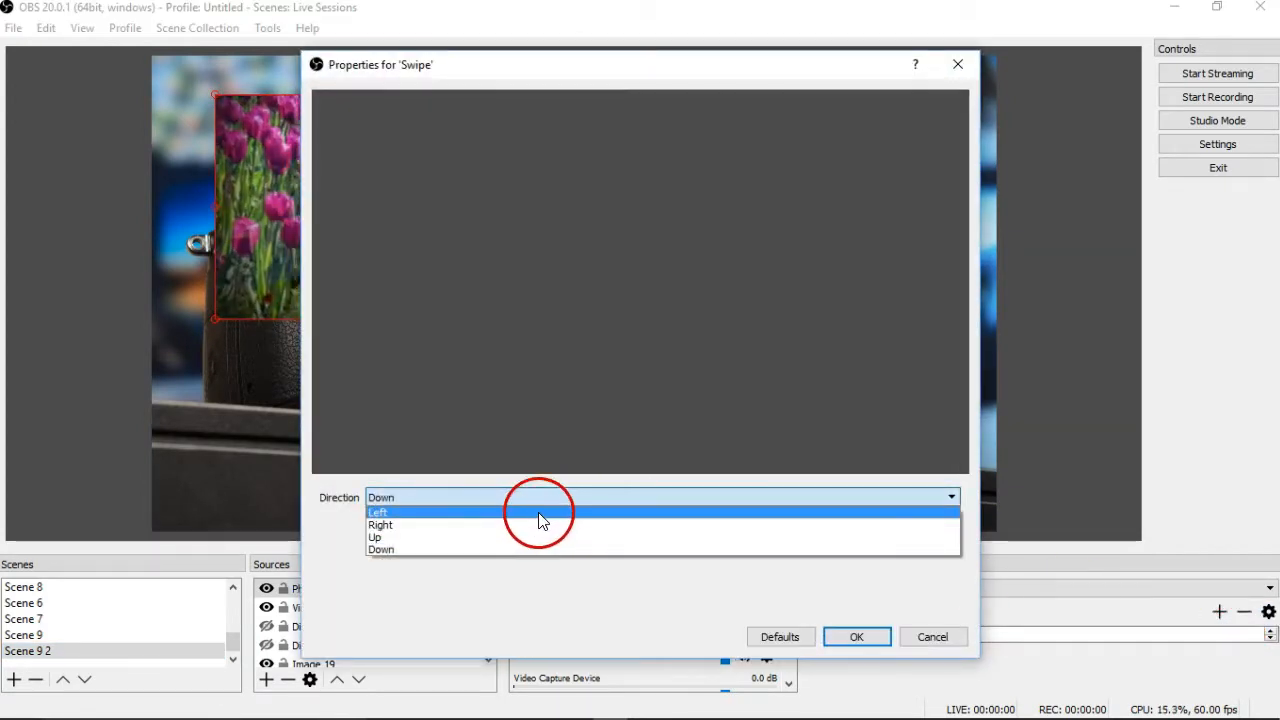
{"action": "left_click", "coordinate": [534, 514]}
{"action": "left_click", "coordinate": [856, 637]}
{"action": "left_click", "coordinate": [135, 635]}
{"action": "left_click", "coordinate": [129, 621]}
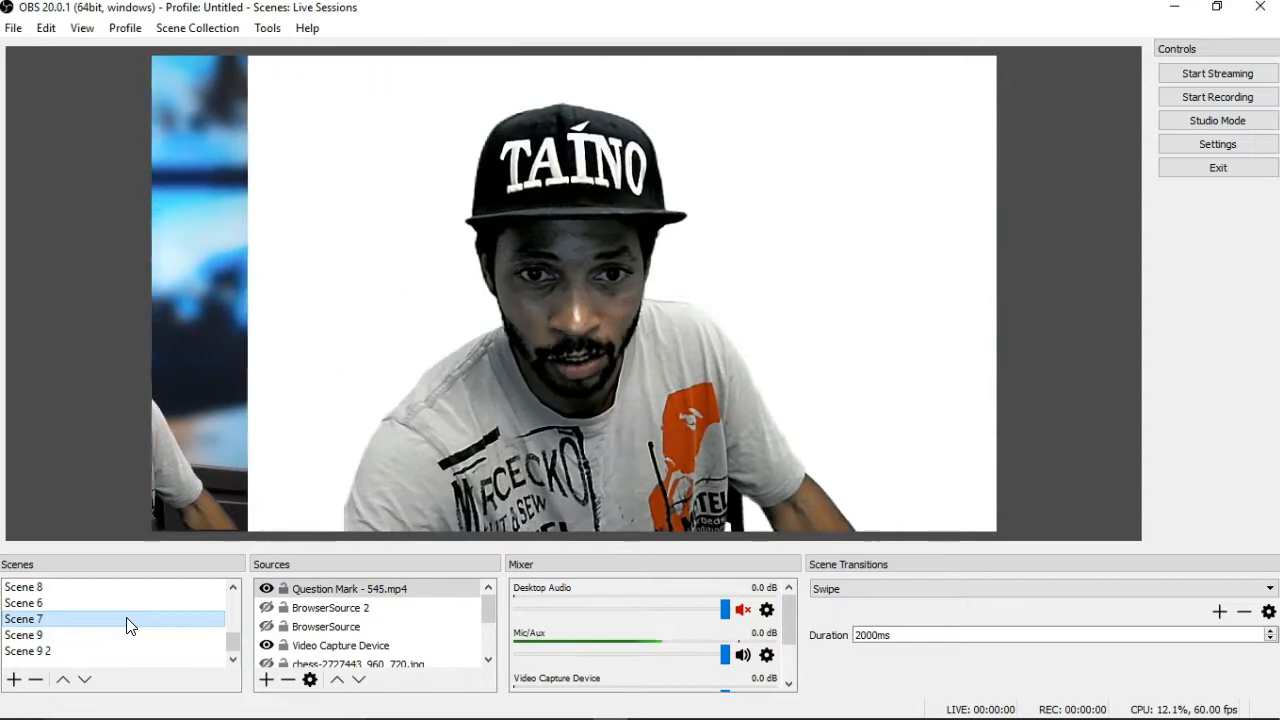
Preview the left Swipe by switching to Scene 6, Scene 8 and Scene 5 2 2 2
{"action": "left_click", "coordinate": [138, 604]}
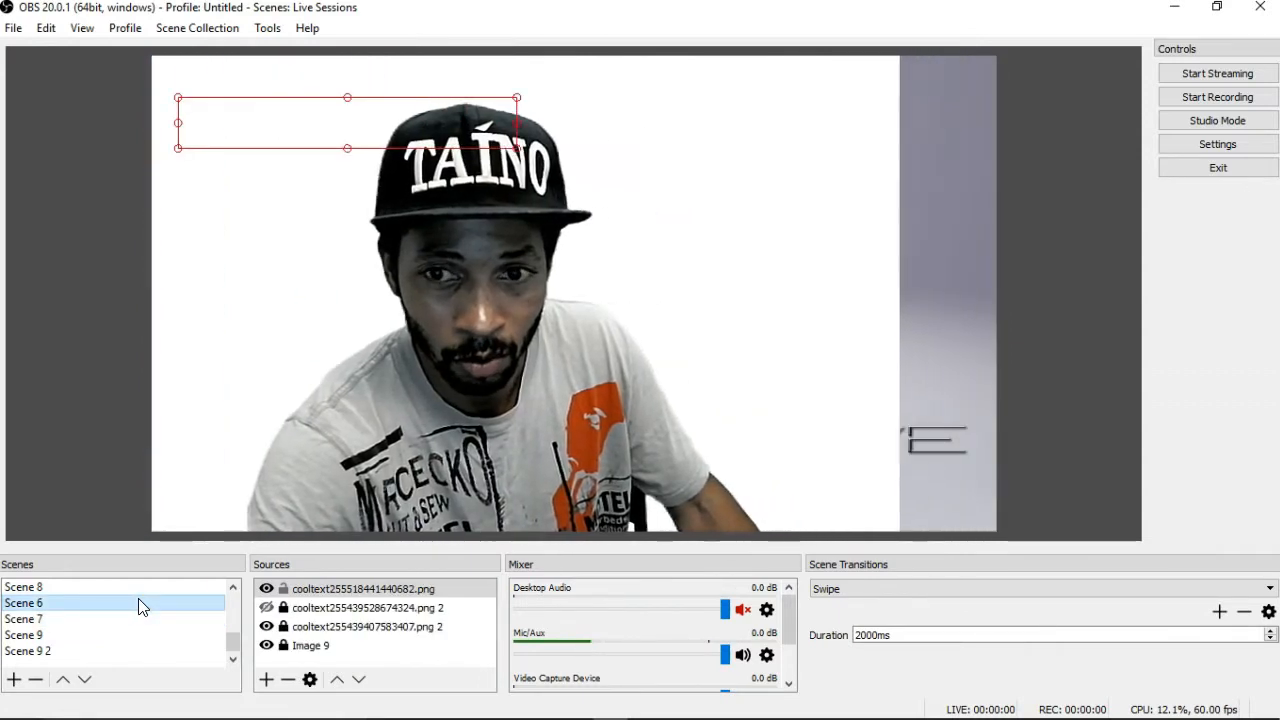
{"action": "left_click", "coordinate": [135, 588]}
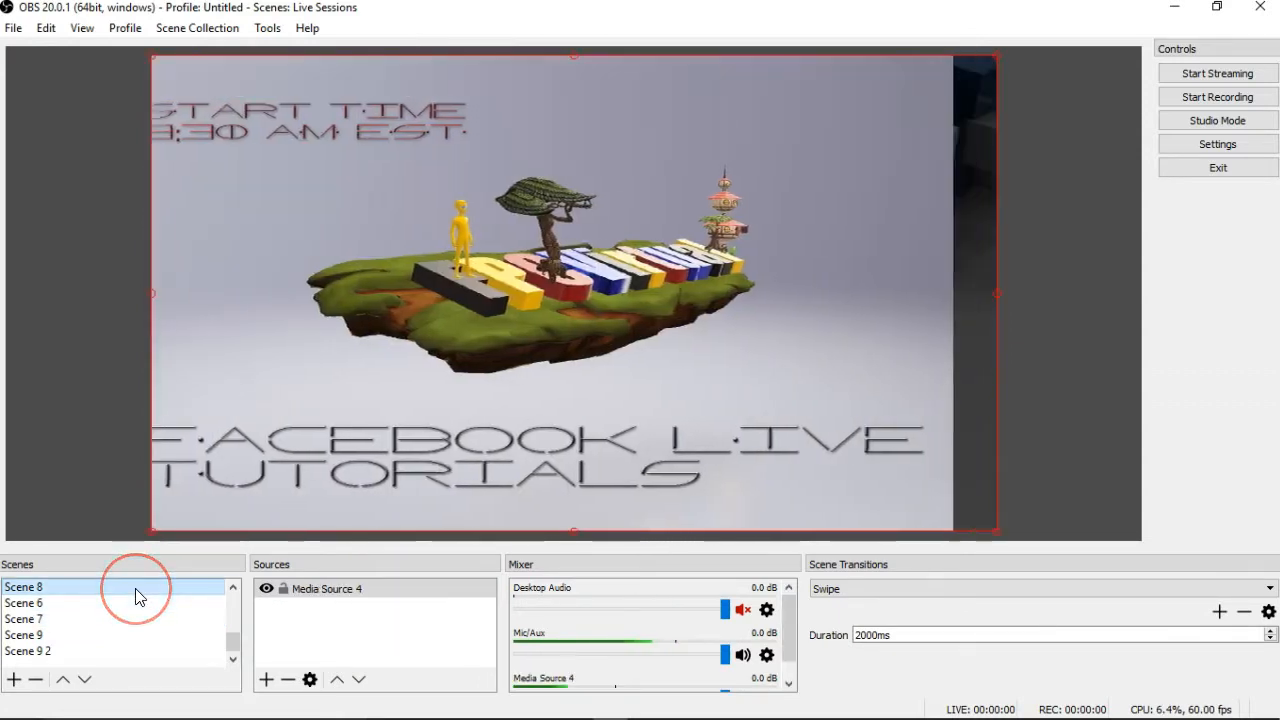
{"action": "left_click", "coordinate": [233, 587]}
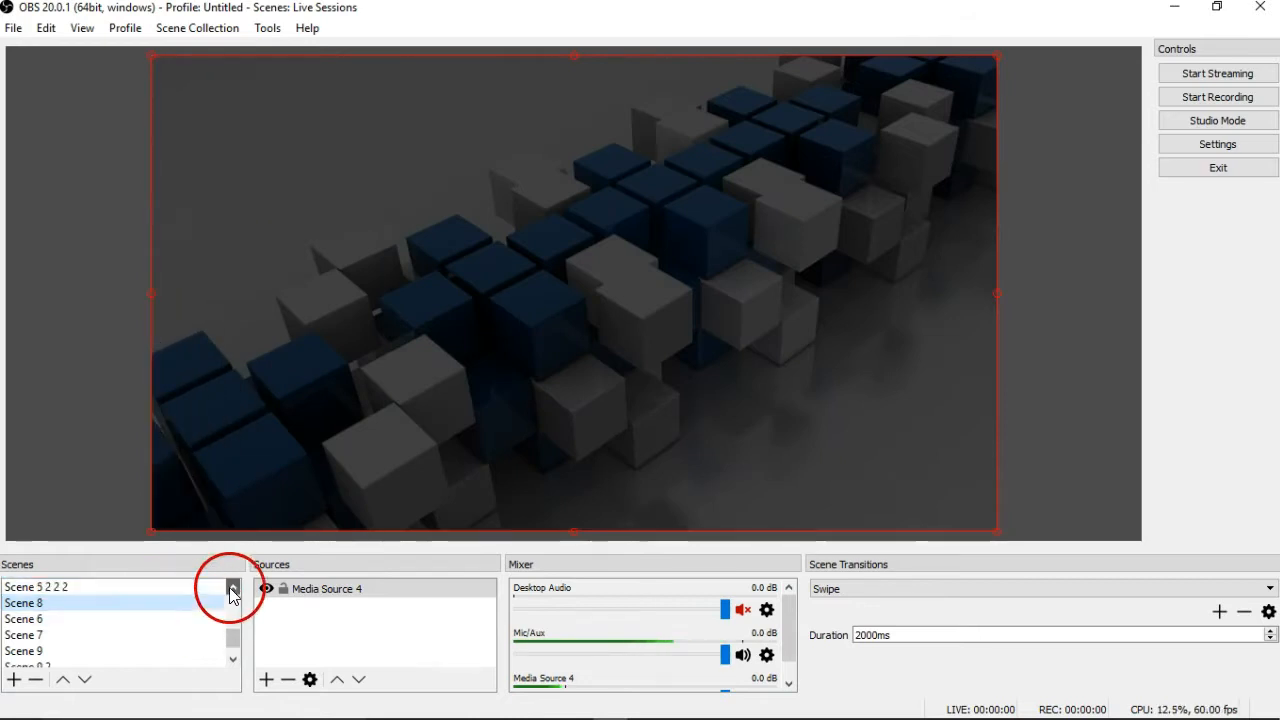
{"action": "left_click", "coordinate": [233, 587]}
{"action": "left_click", "coordinate": [68, 604]}
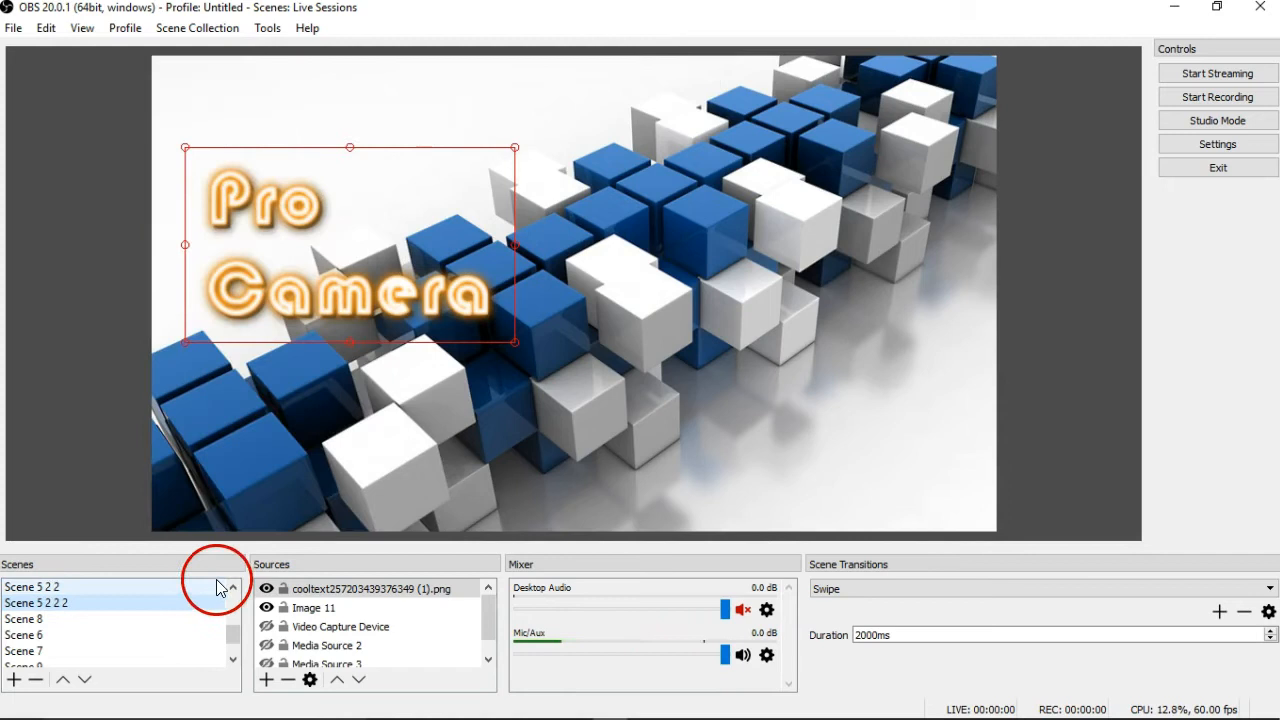
Preview the left Swipe further by switching to Scene 3 and on to Scene 4
{"action": "left_click", "coordinate": [233, 589]}
{"action": "left_click", "coordinate": [233, 589]}
{"action": "left_click", "coordinate": [143, 605]}
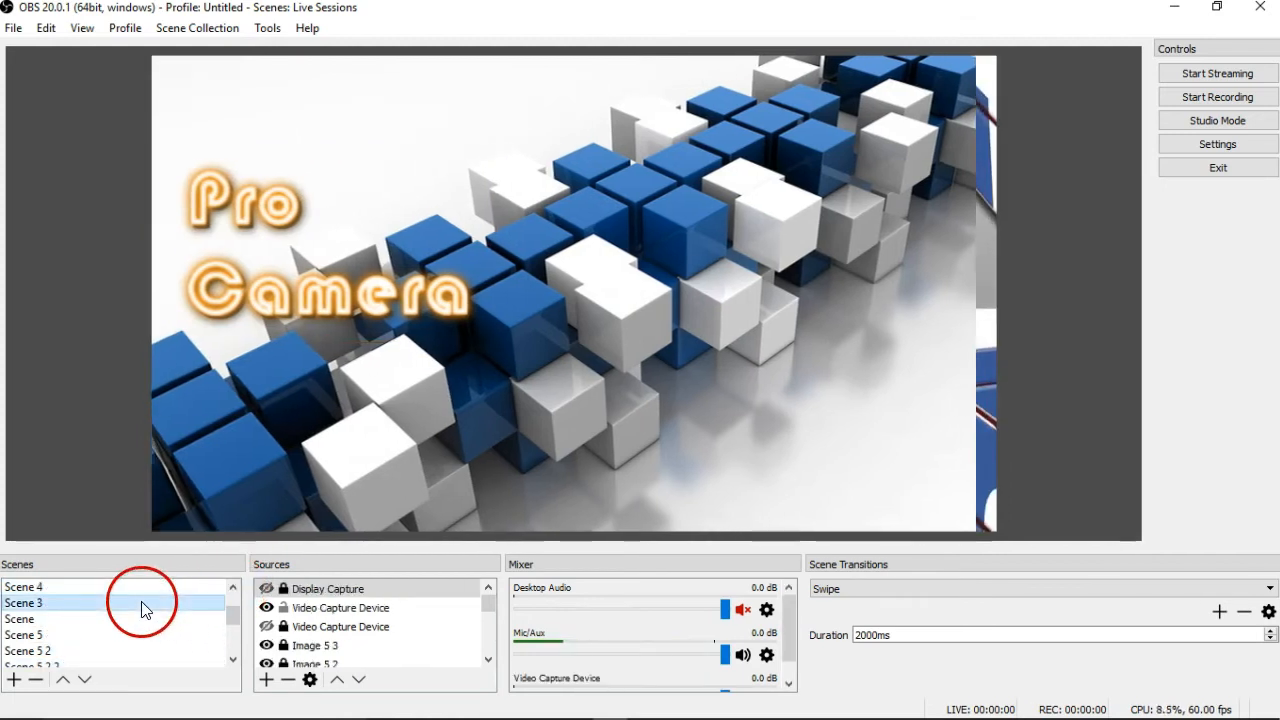
{"action": "left_click", "coordinate": [233, 587]}
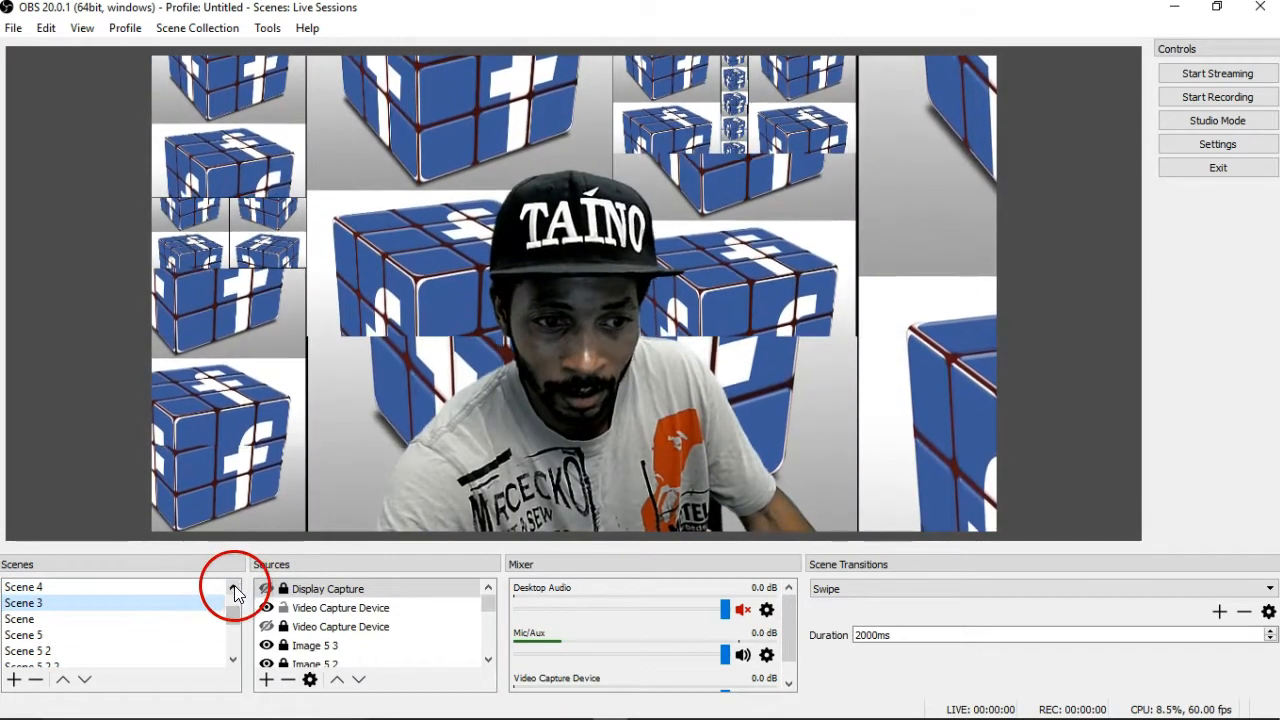
{"action": "left_click", "coordinate": [163, 604]}
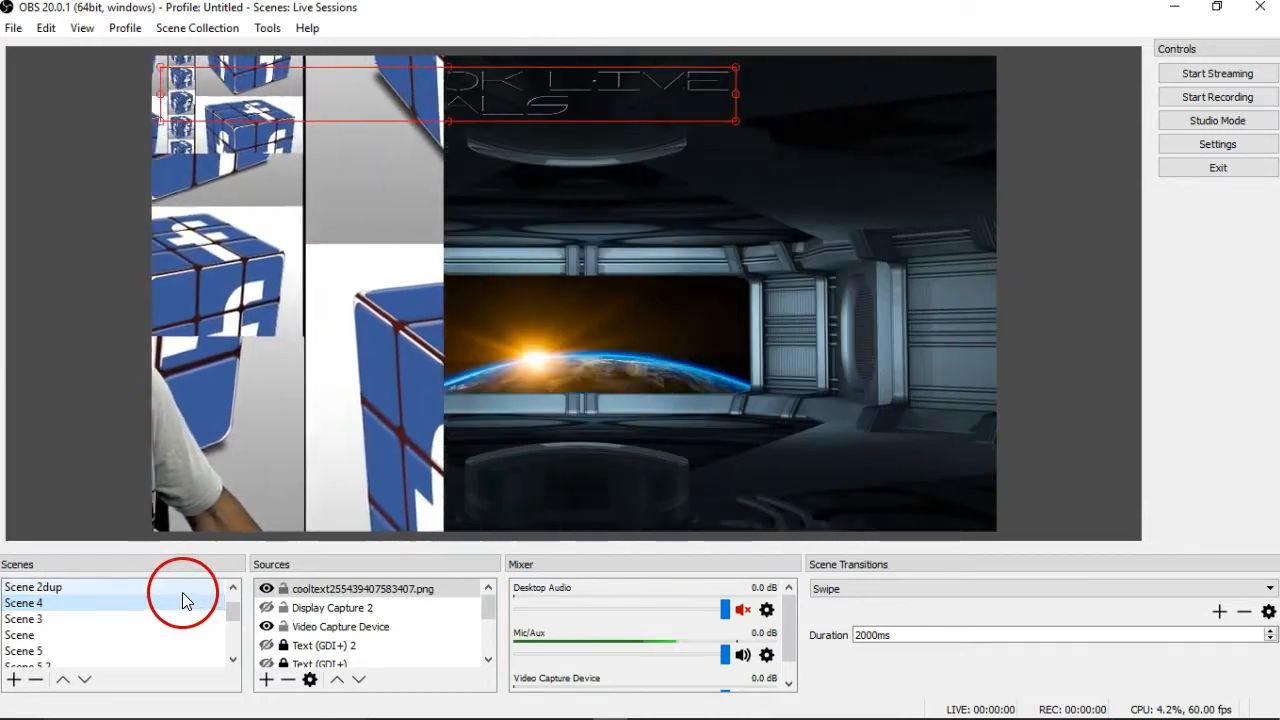
Enlarge the webcam source in Scene 4 slightly and fit it into the canvas's lower-left corner
{"action": "left_click", "coordinate": [311, 465]}
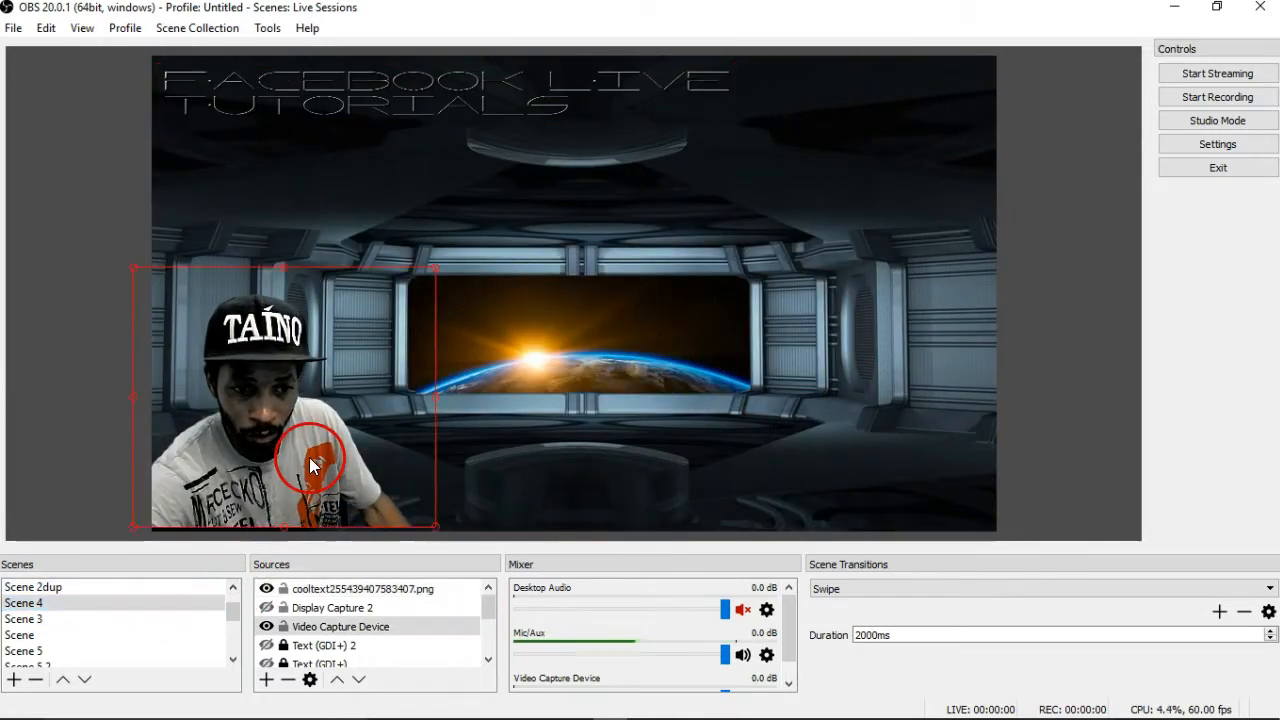
{"action": "left_click_drag", "start_coordinate": [443, 523], "coordinate": [336, 416]}
{"action": "left_click", "coordinate": [323, 628]}
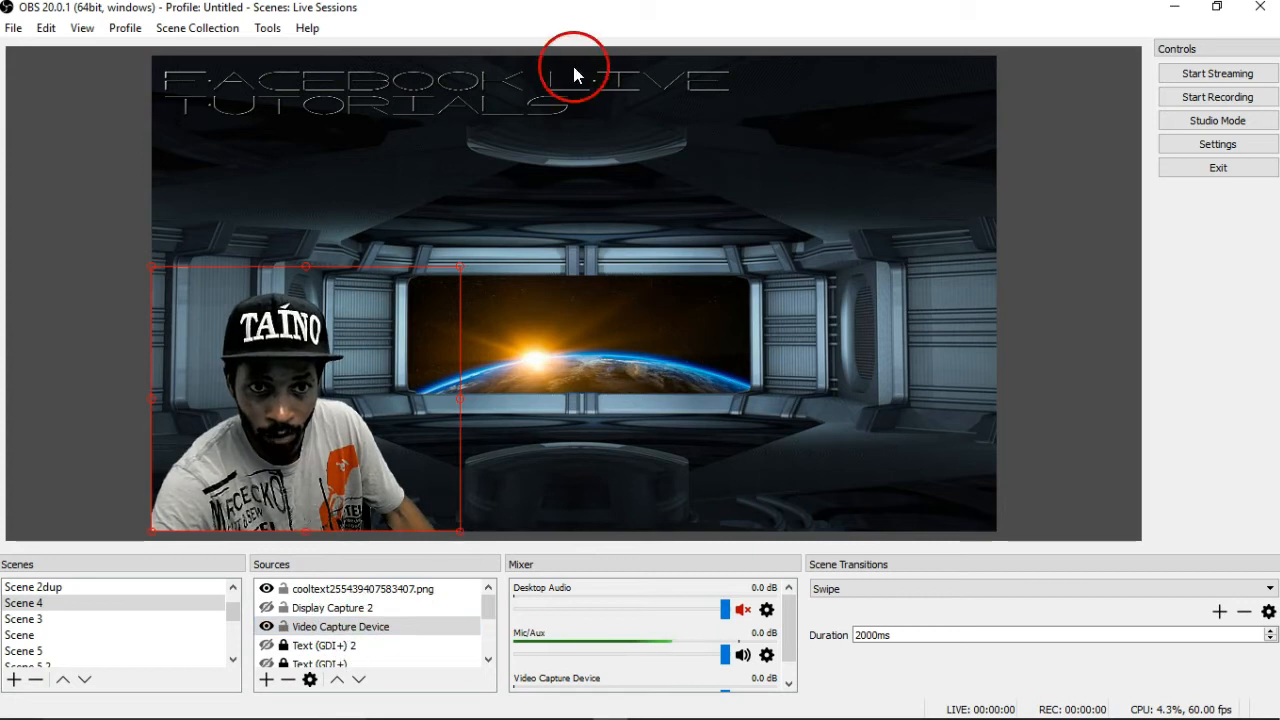
Move the Facebook Live Tutorials title to the canvas's lower edge beside the webcam image and shrink it
{"action": "left_click", "coordinate": [543, 96]}
{"action": "left_click_drag", "start_coordinate": [543, 96], "coordinate": [788, 497]}
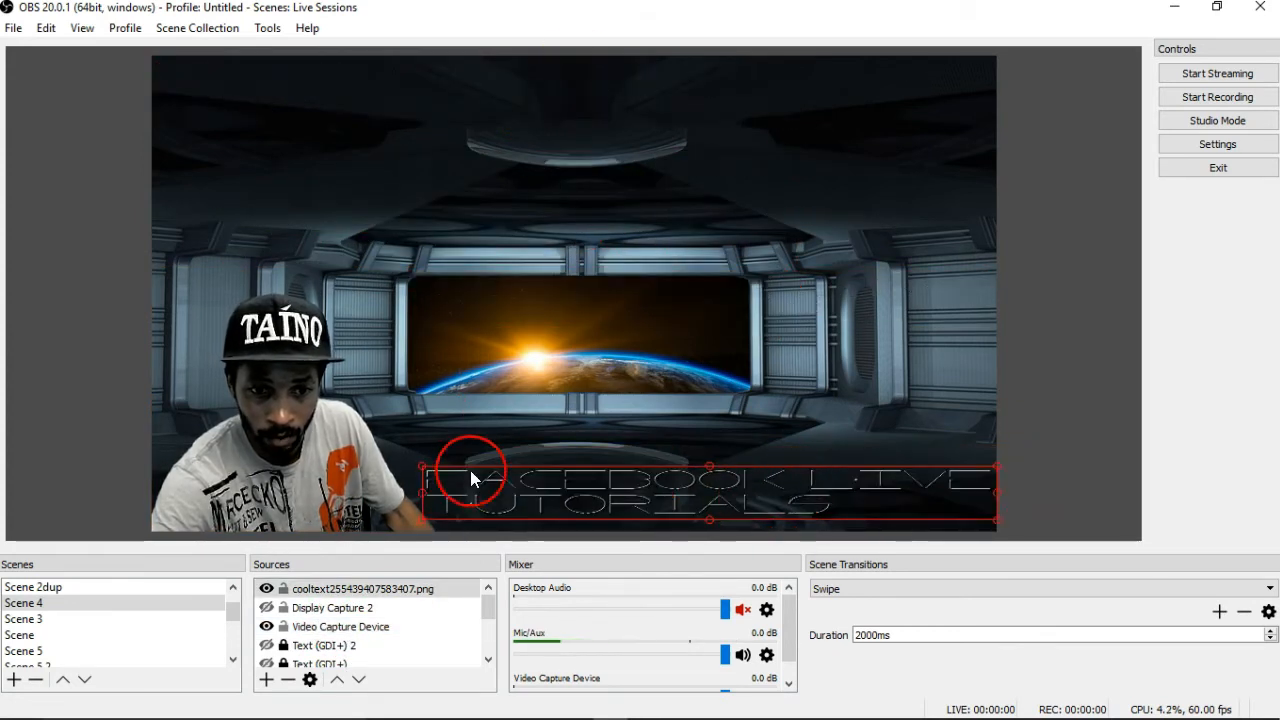
{"action": "left_click_drag", "start_coordinate": [424, 467], "coordinate": [531, 477]}
{"action": "left_click_drag", "start_coordinate": [717, 500], "coordinate": [663, 492]}
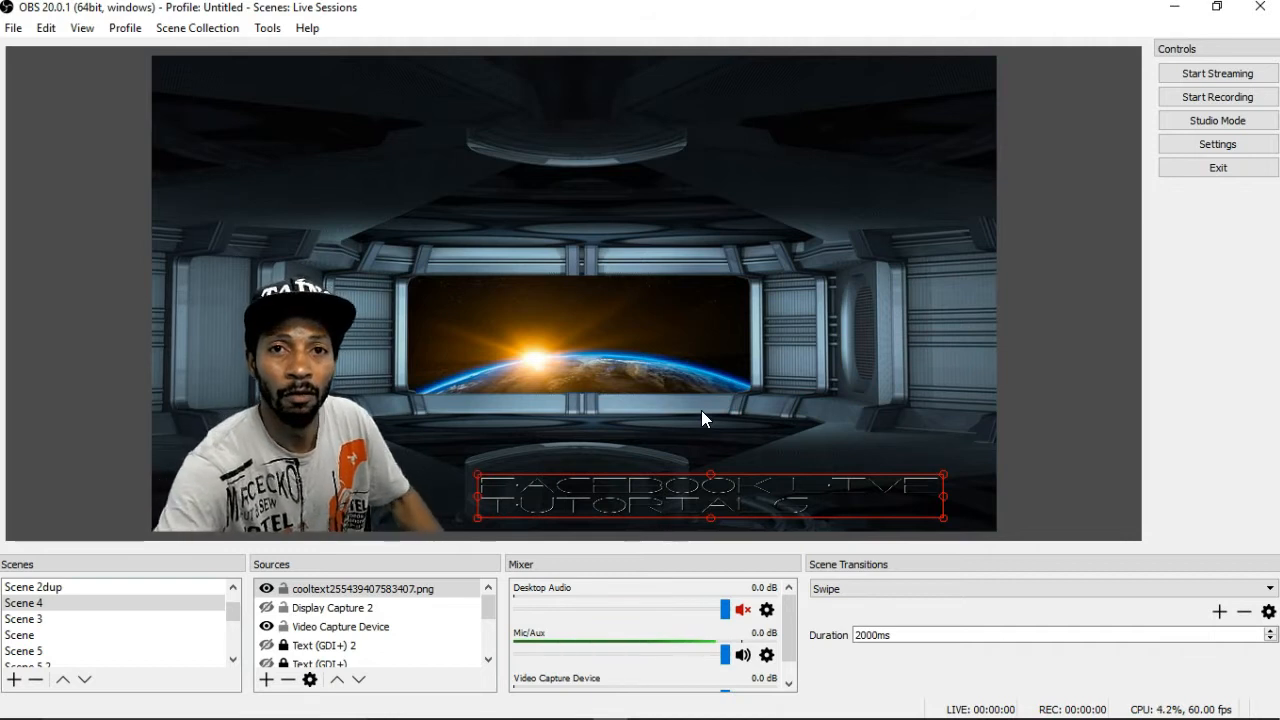
{"action": "left_click", "coordinate": [643, 406]}
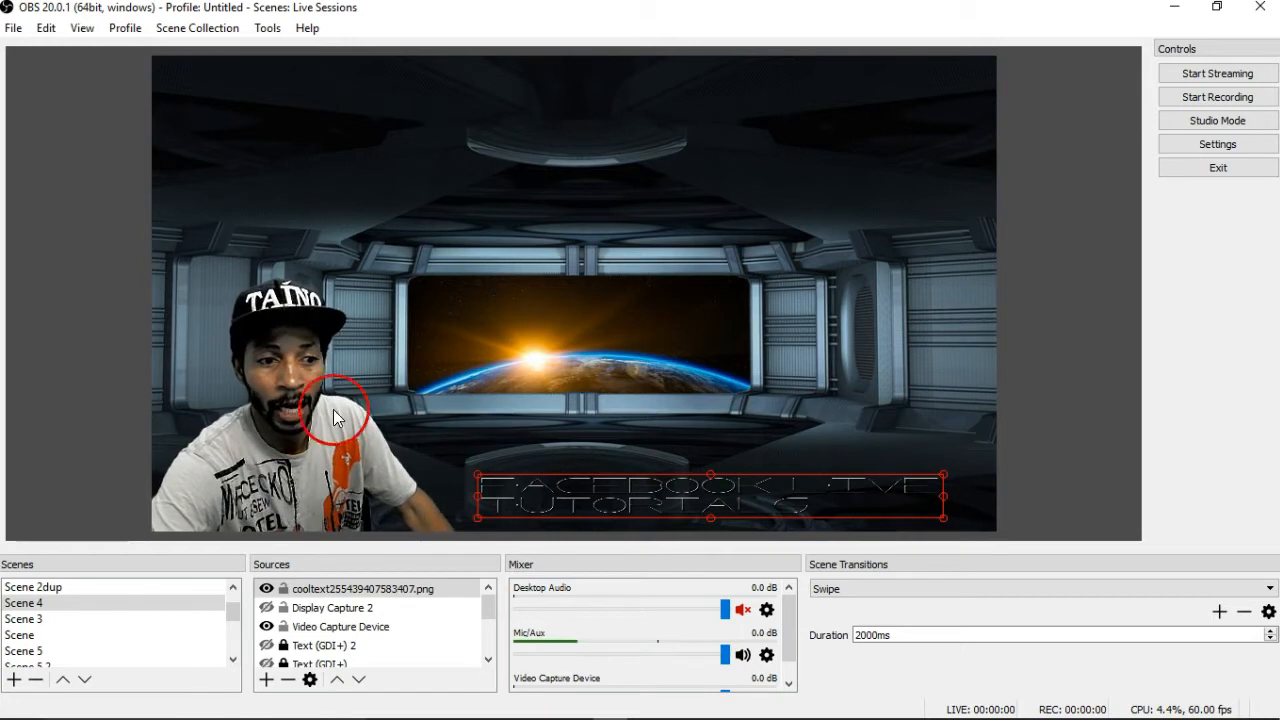
Preview the left Swipe by switching to Scene 2dup, Scene 2, Scene 1 and back to Scene 2
{"action": "left_click", "coordinate": [61, 588]}
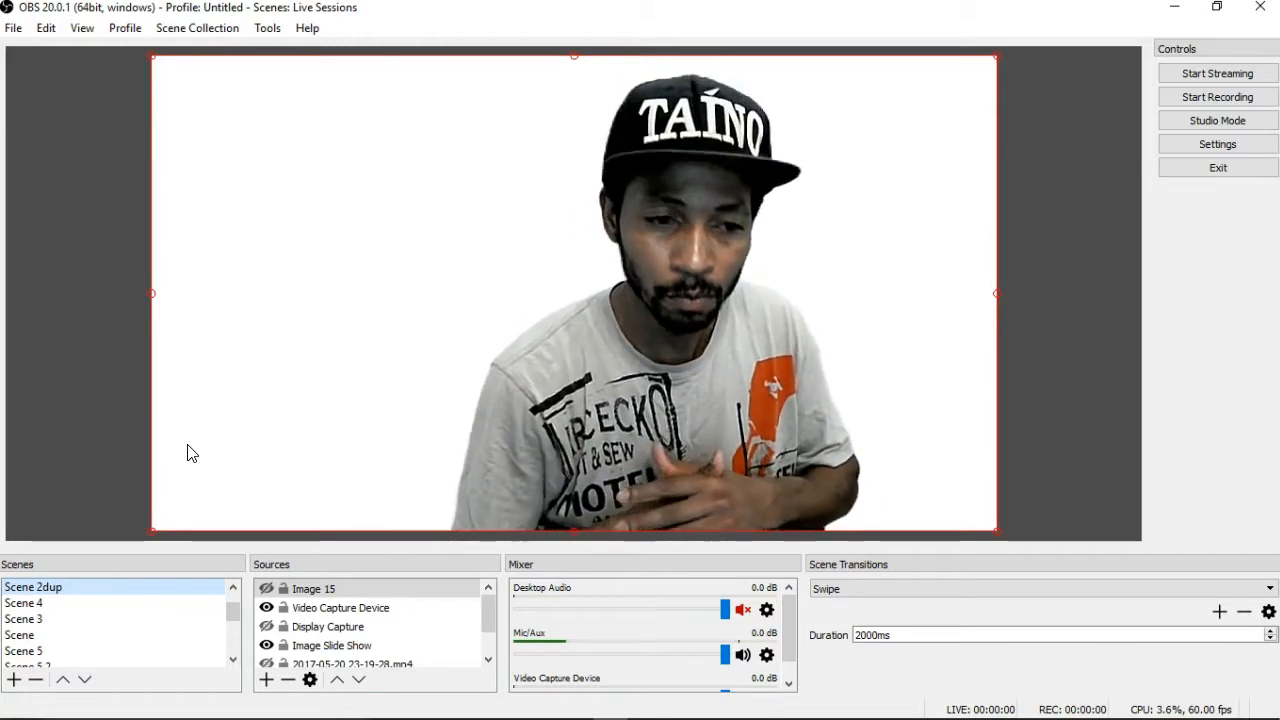
{"action": "scroll", "coordinate": [66, 624], "scroll_direction": "up", "scroll_amount": 1}
{"action": "left_click", "coordinate": [50, 604]}
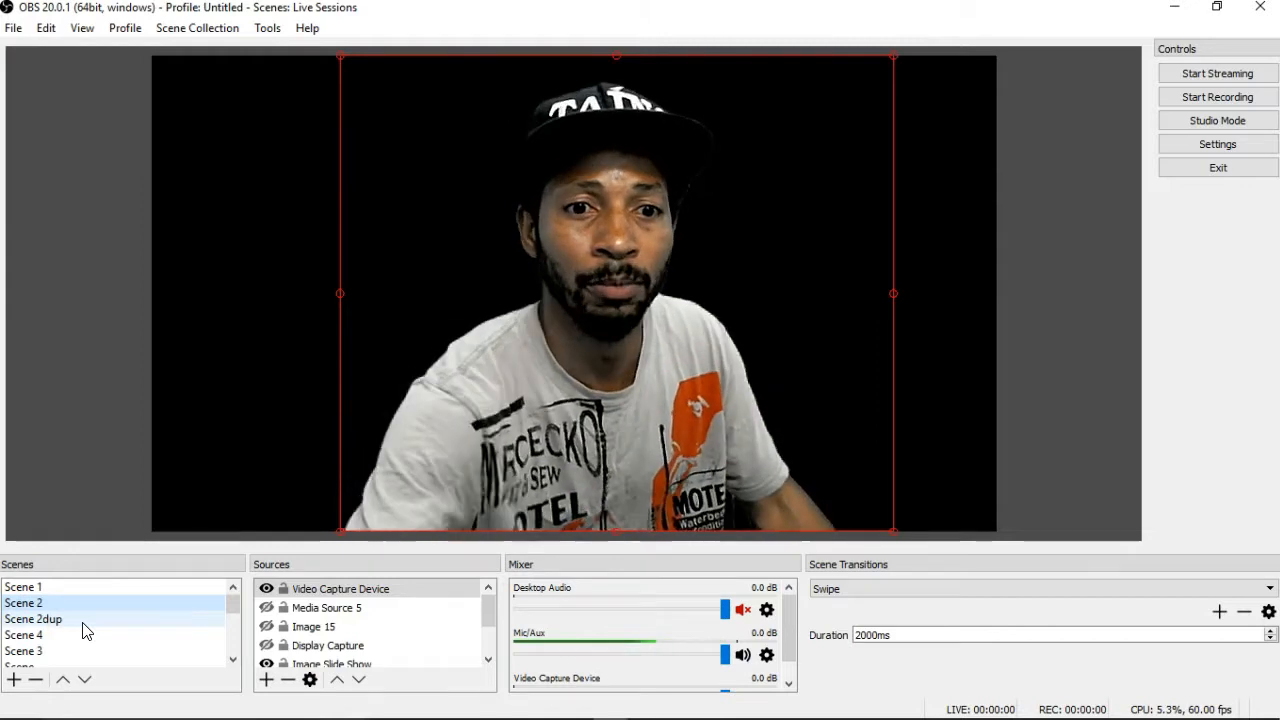
{"action": "left_click", "coordinate": [84, 590]}
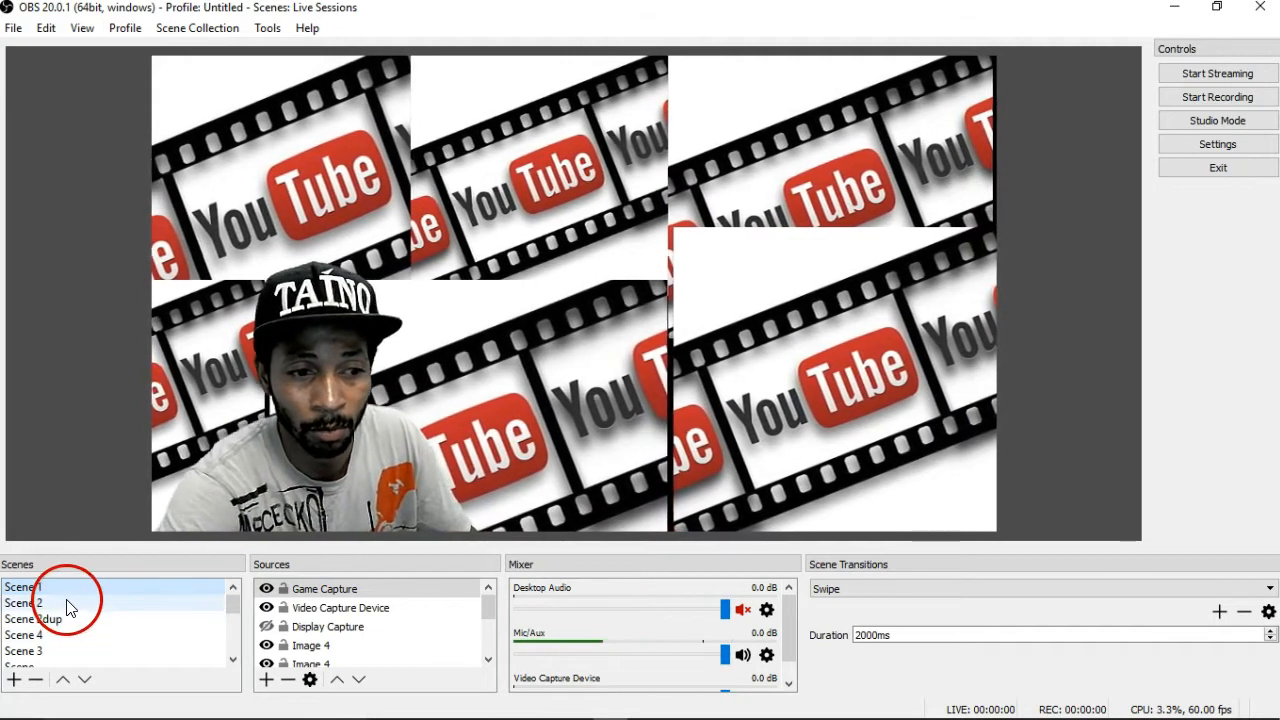
{"action": "left_click", "coordinate": [68, 603]}
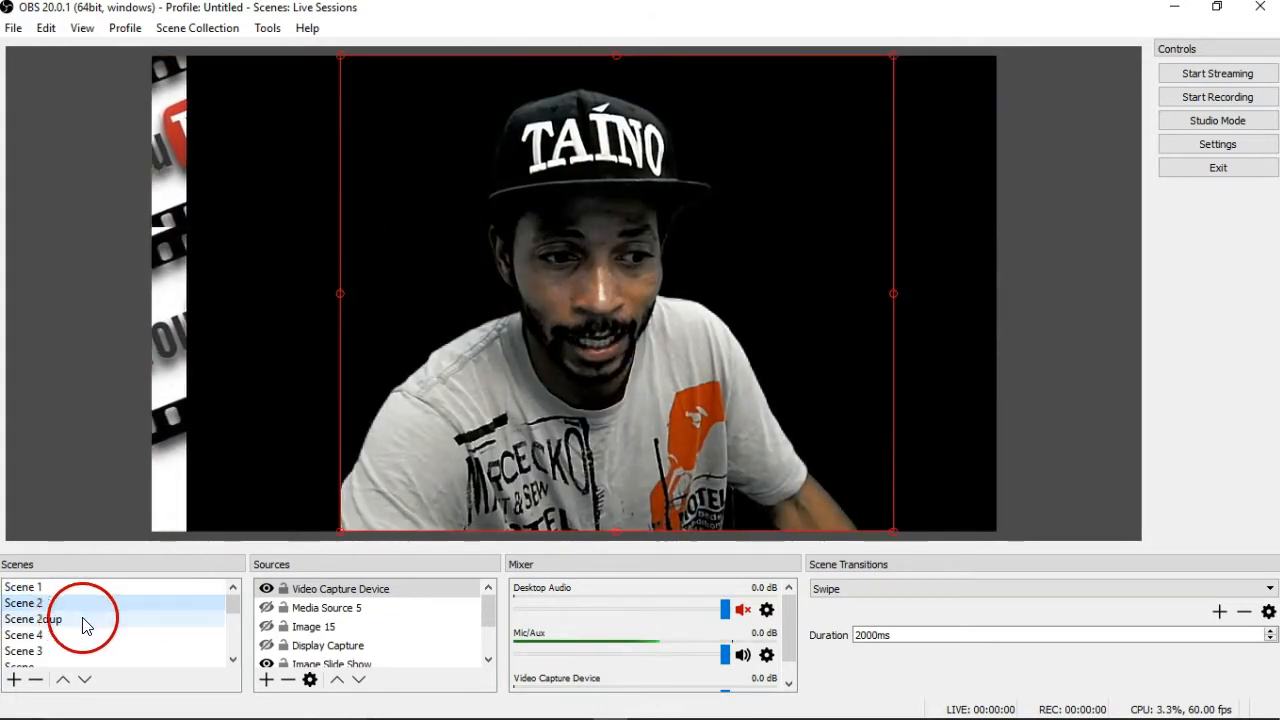
Preview the left Swipe by switching to Scene 9 and on to Scene 9 2
{"action": "scroll", "coordinate": [115, 632], "scroll_direction": "down", "scroll_amount": 2}
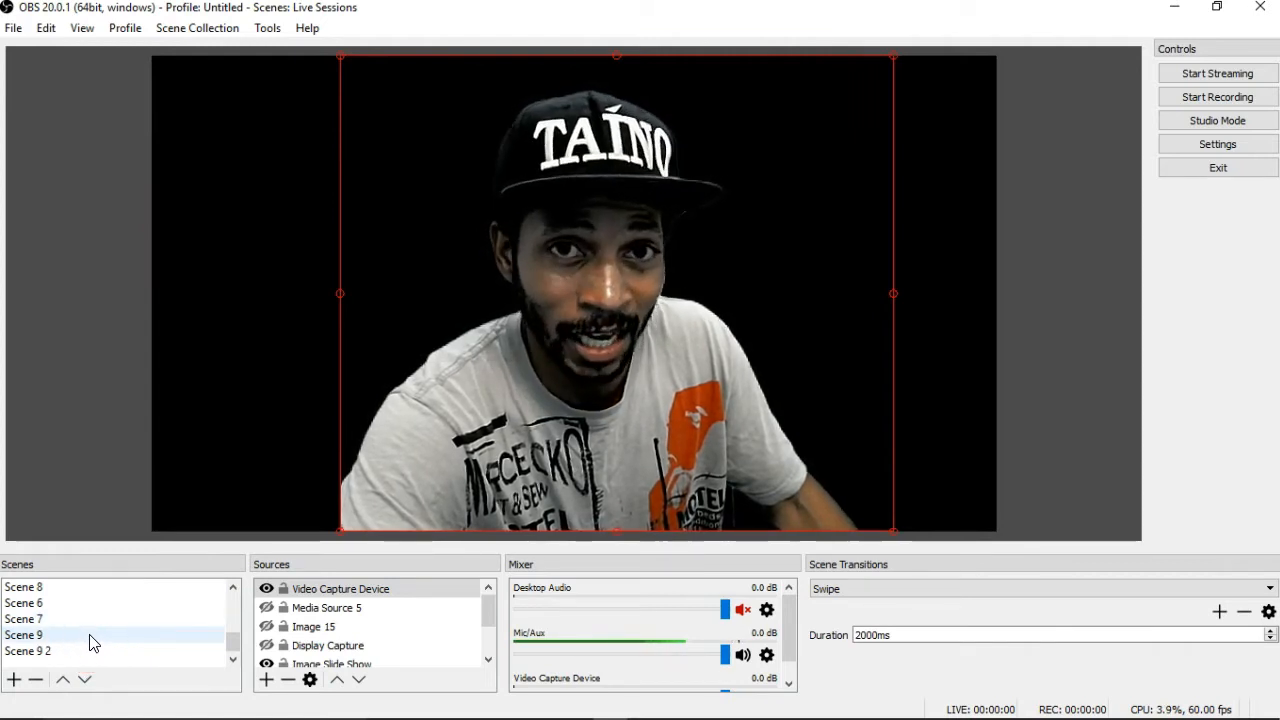
{"action": "left_click", "coordinate": [90, 641]}
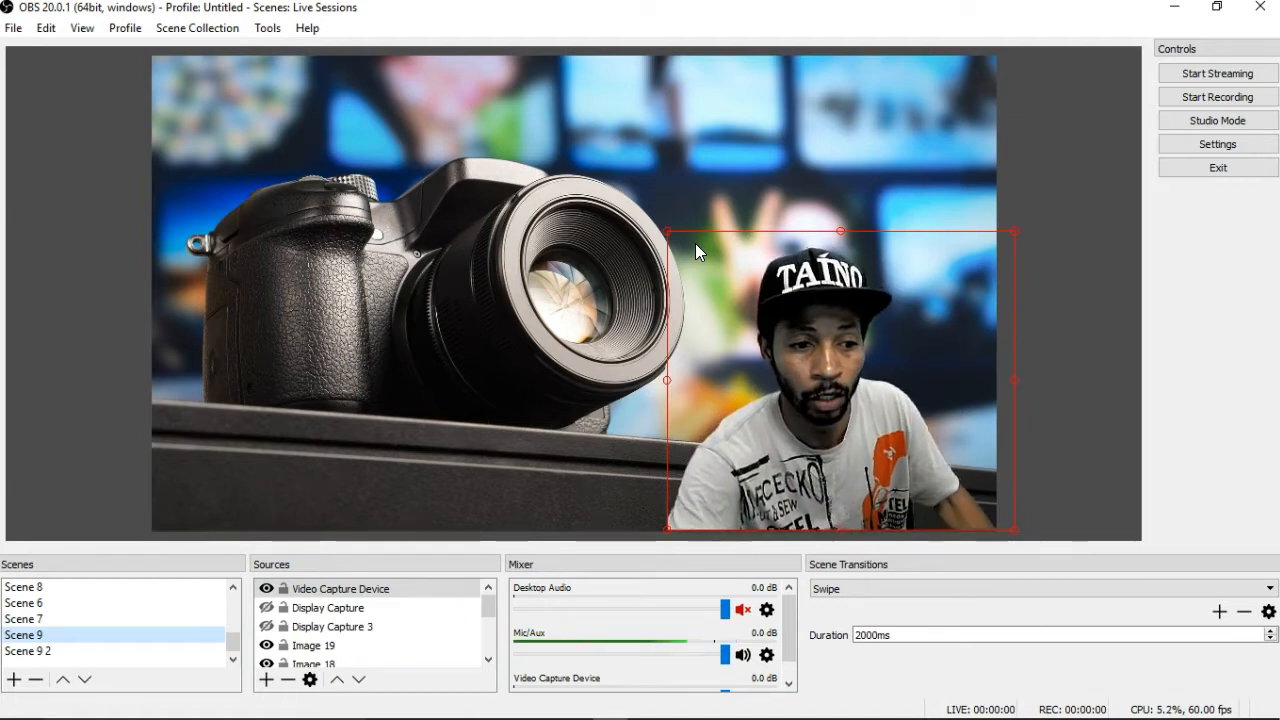
{"action": "left_click", "coordinate": [48, 651]}
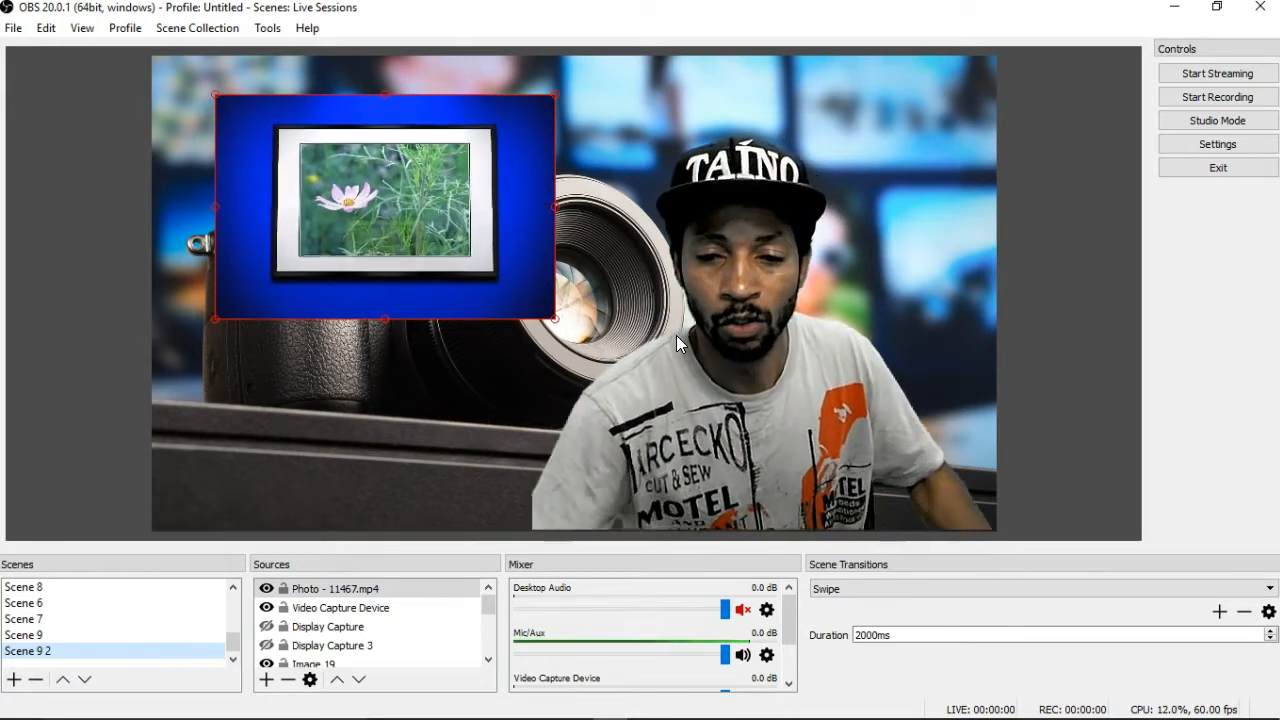
{"action": "left_click", "coordinate": [652, 335]}
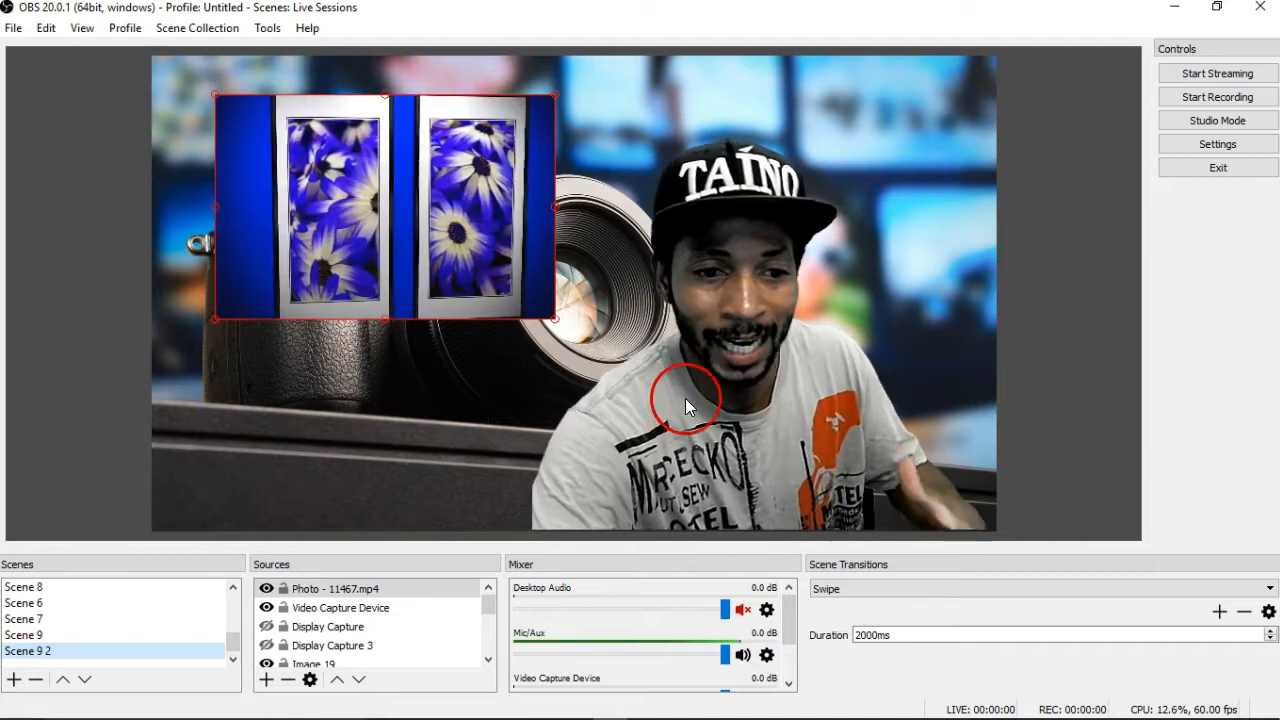
Set the scene transition to Slide with its direction set to Down
{"action": "left_click", "coordinate": [979, 588]}
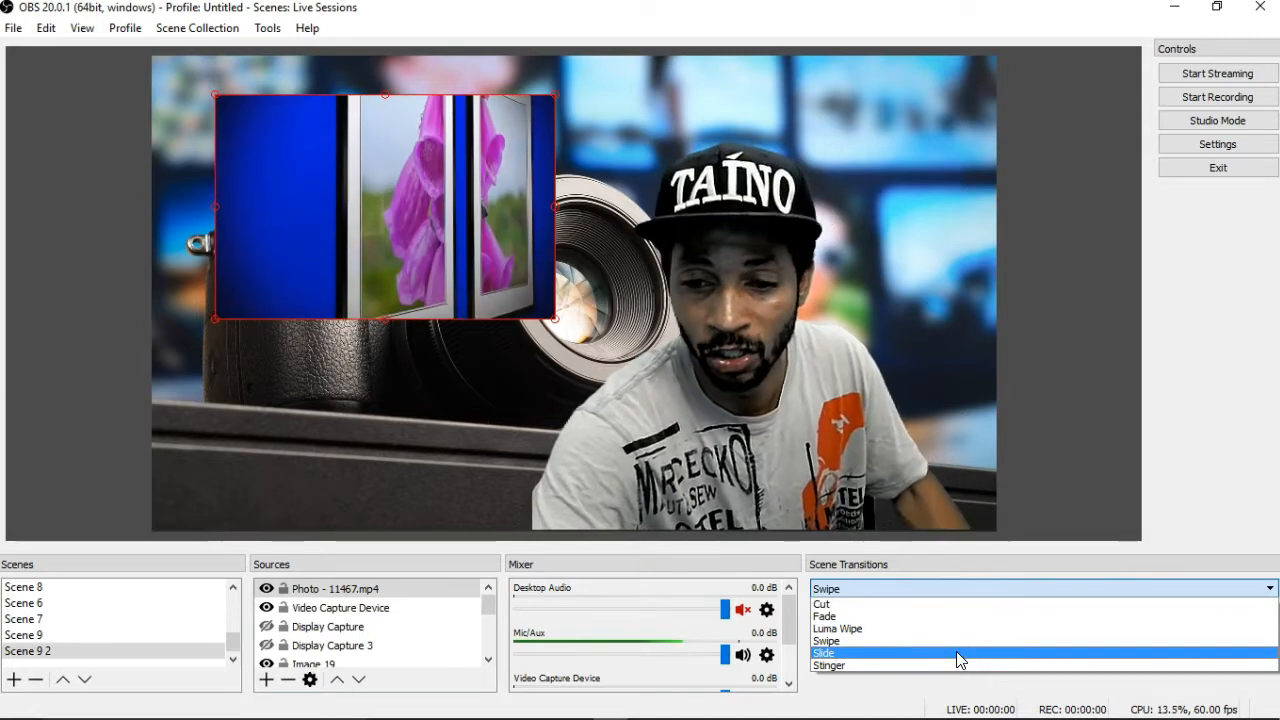
{"action": "left_click", "coordinate": [842, 654]}
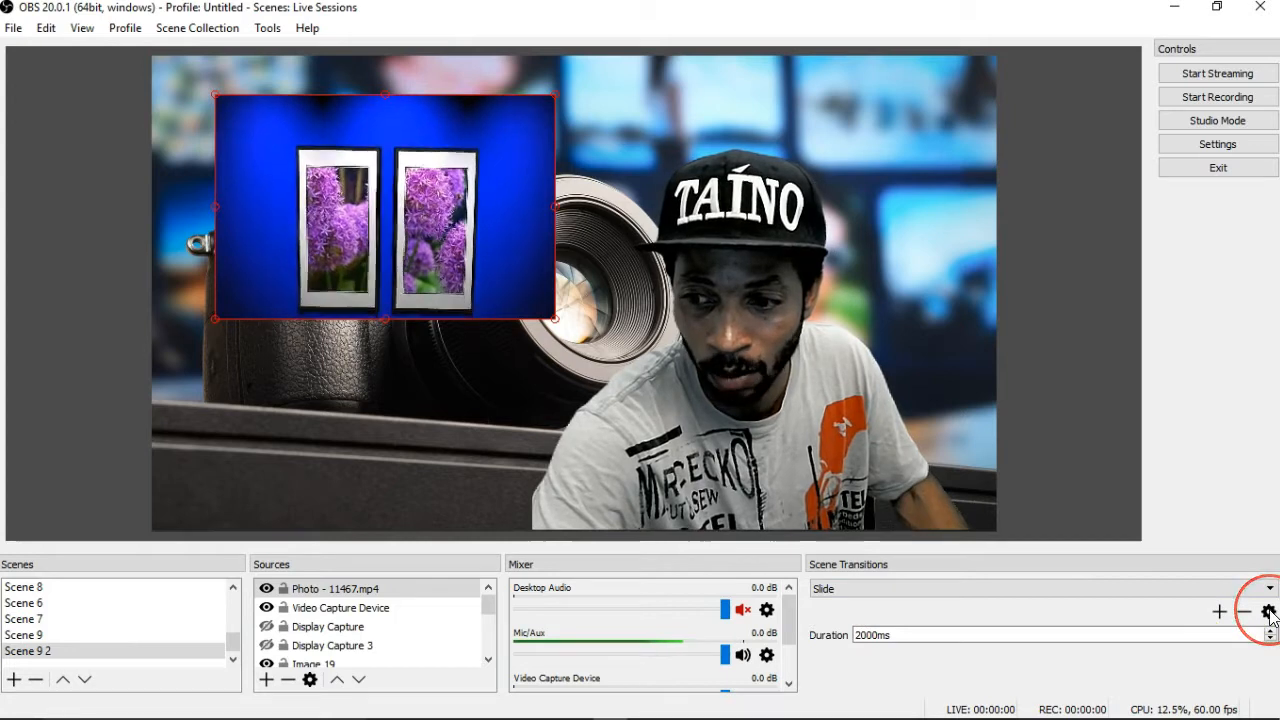
{"action": "left_click", "coordinate": [1235, 644]}
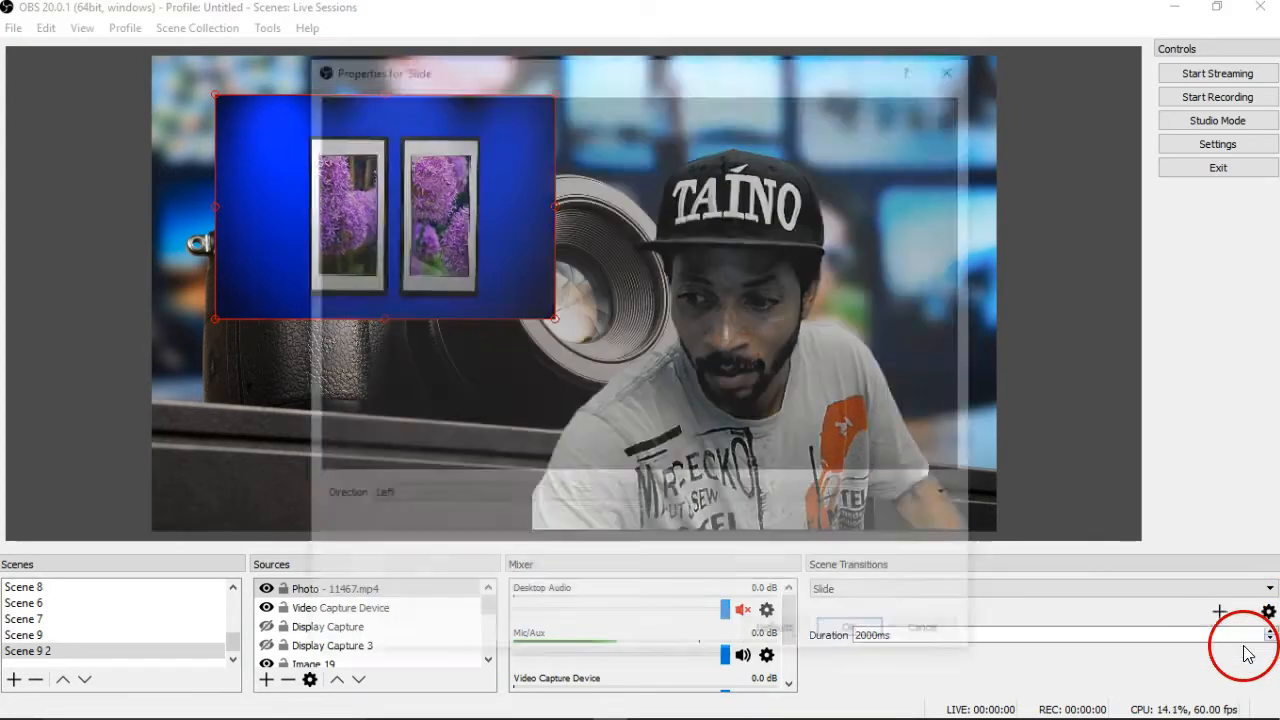
{"action": "left_click", "coordinate": [677, 497]}
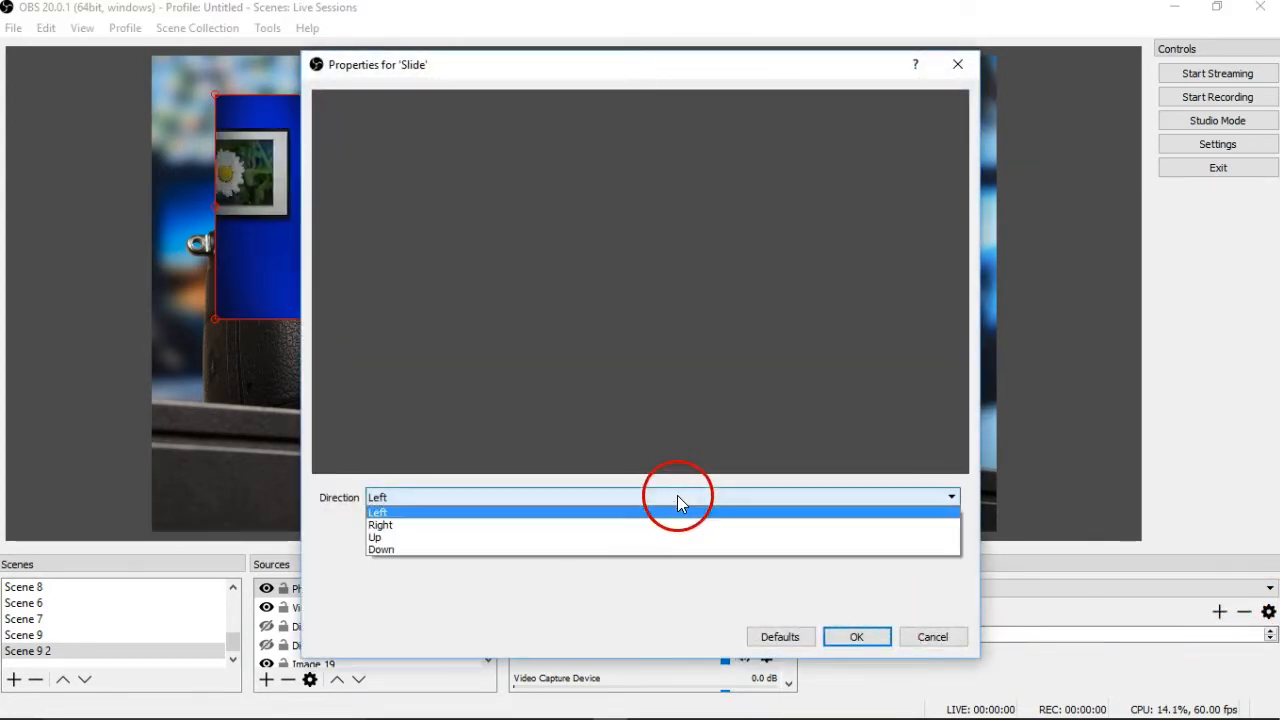
{"action": "left_click", "coordinate": [657, 553]}
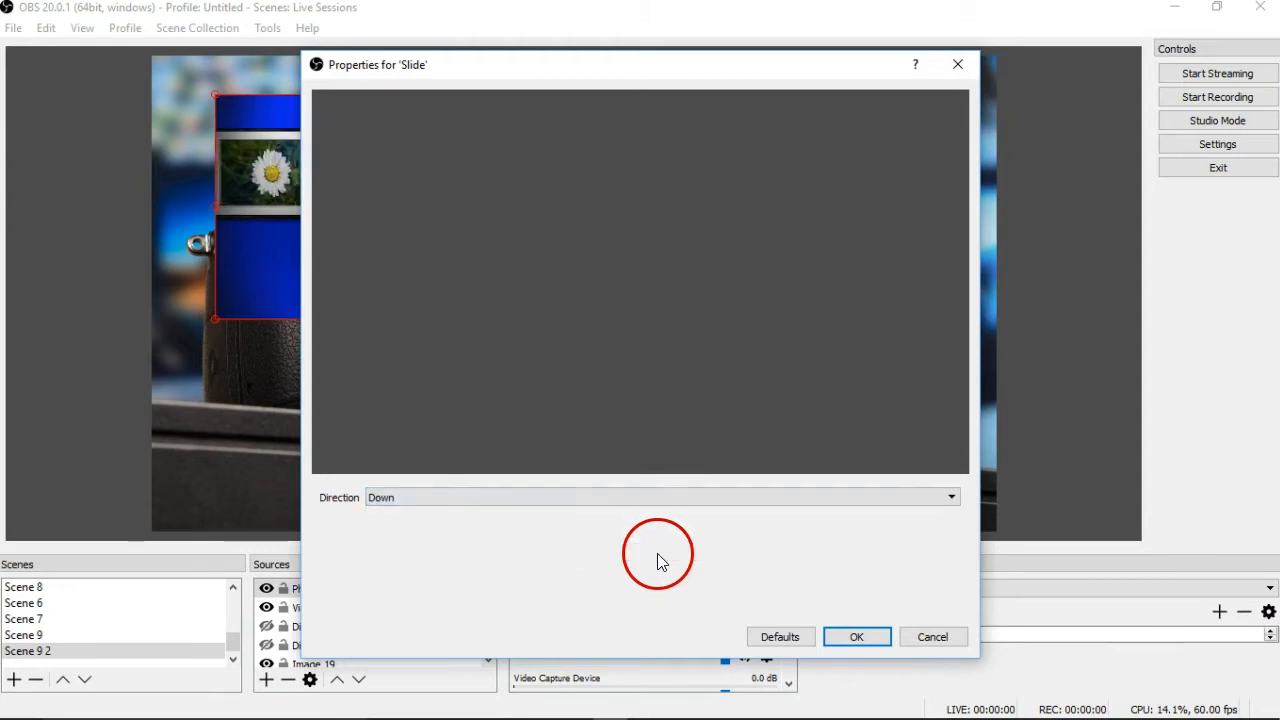
{"action": "left_click", "coordinate": [858, 636]}
Compare the downward Slide with Swipe by switching between Scene 9 and Scene 9 2, ending with Slide on Scene 9
{"action": "left_click", "coordinate": [120, 638]}
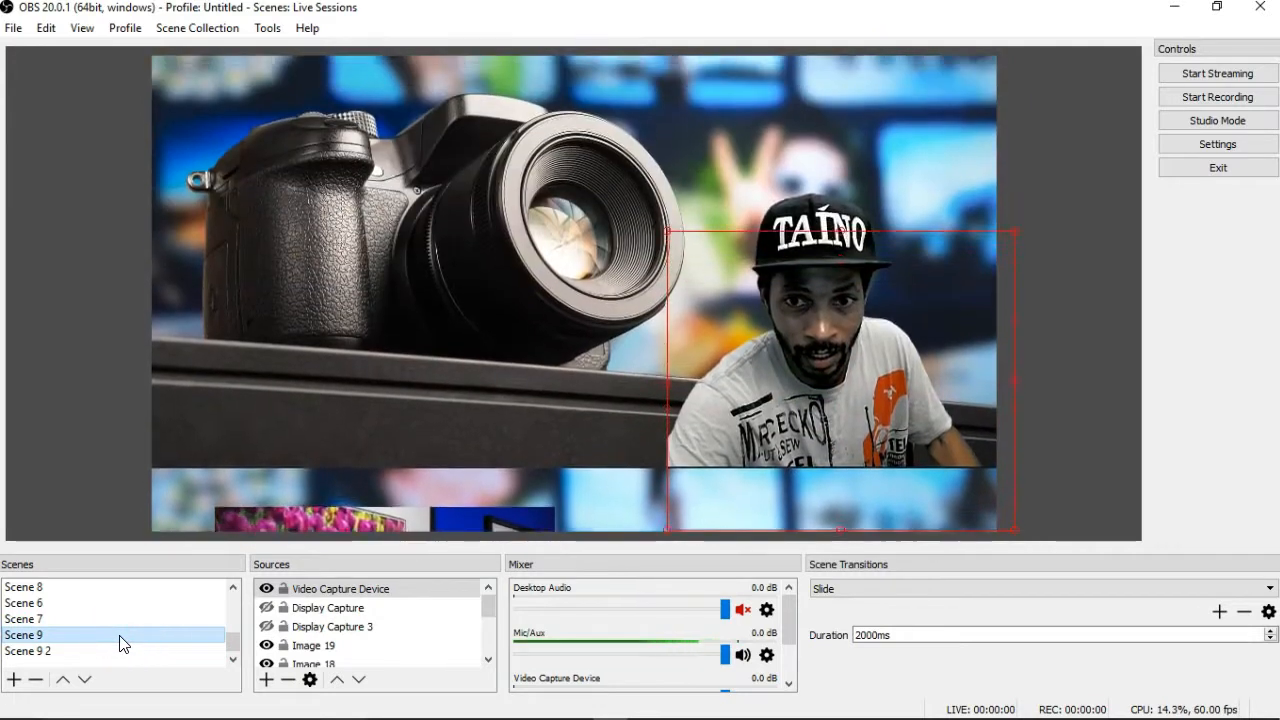
{"action": "left_click", "coordinate": [911, 590]}
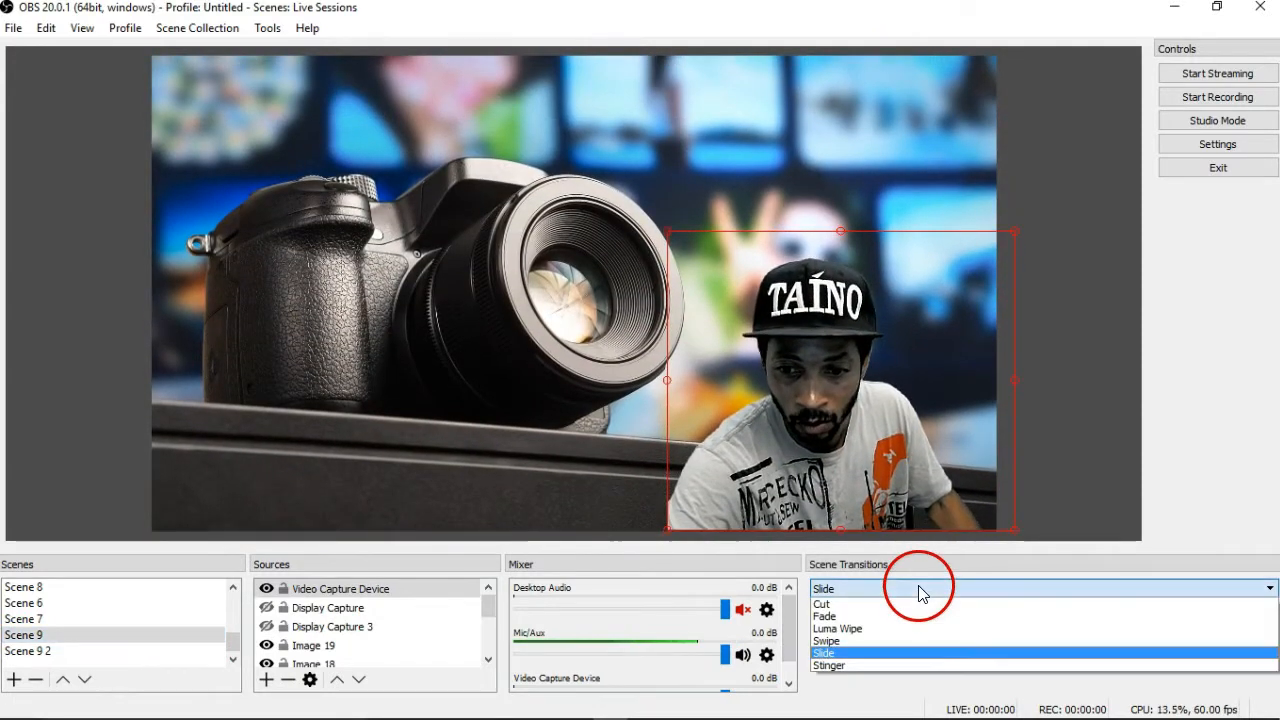
{"action": "left_click", "coordinate": [901, 641]}
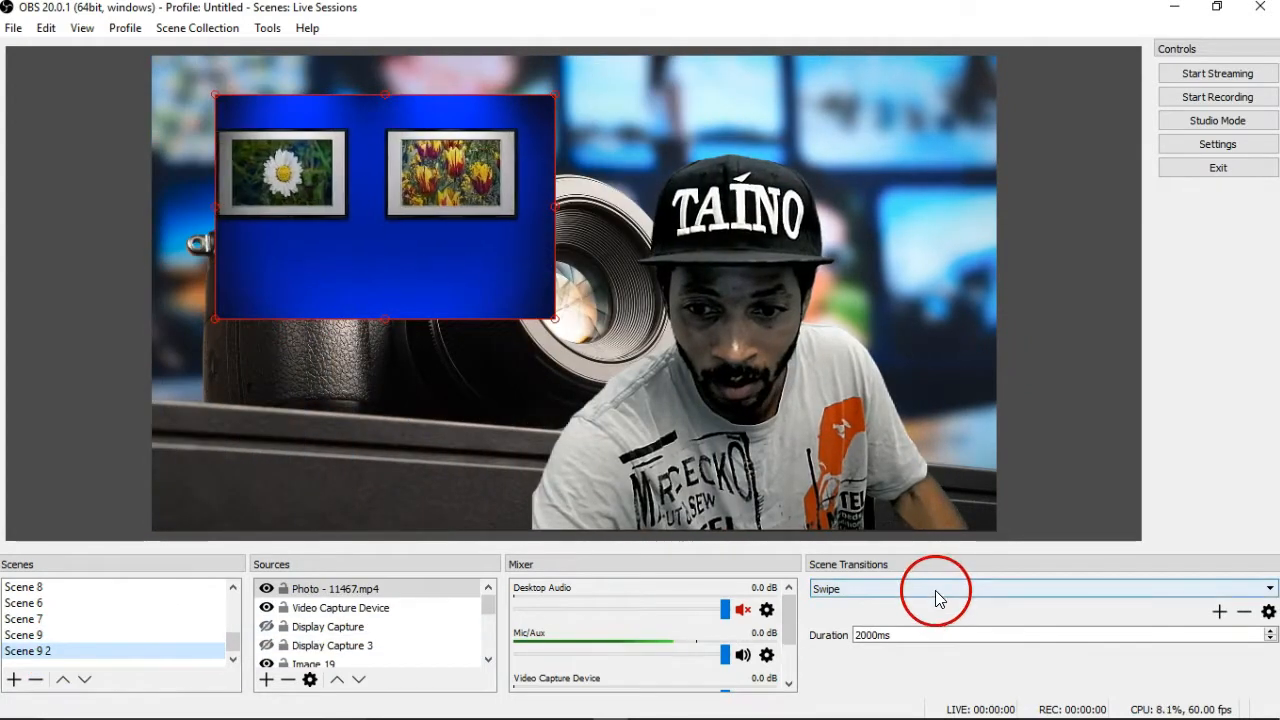
{"action": "left_click", "coordinate": [935, 590]}
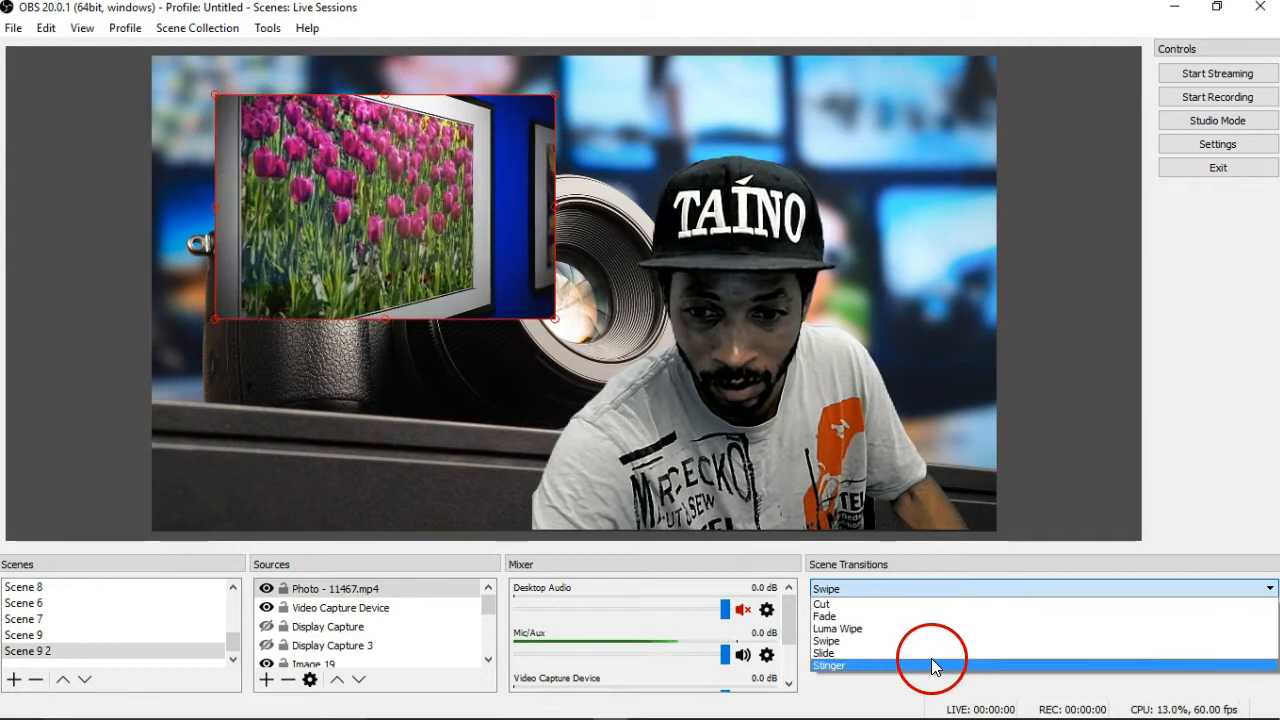
{"action": "left_click", "coordinate": [931, 655]}
{"action": "left_click", "coordinate": [129, 636]}
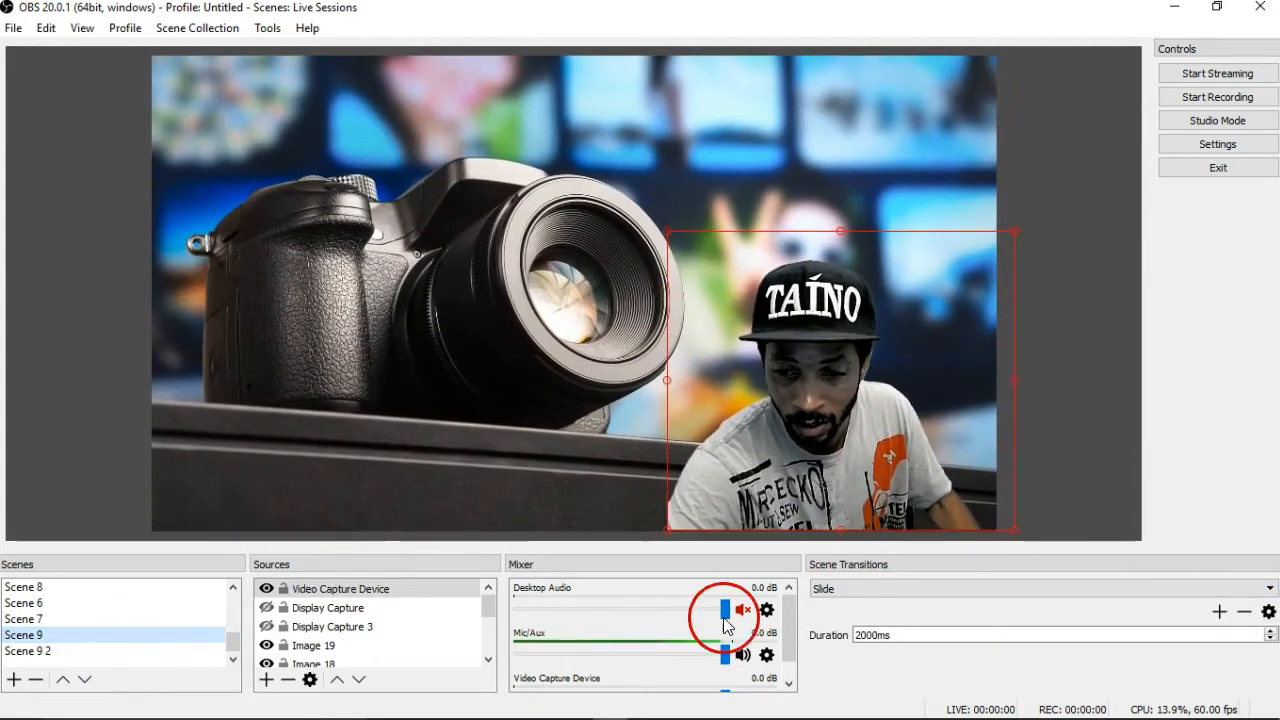
Set the scene transition to Stinger and open its properties
{"action": "left_click", "coordinate": [886, 590]}
{"action": "left_click", "coordinate": [869, 667]}
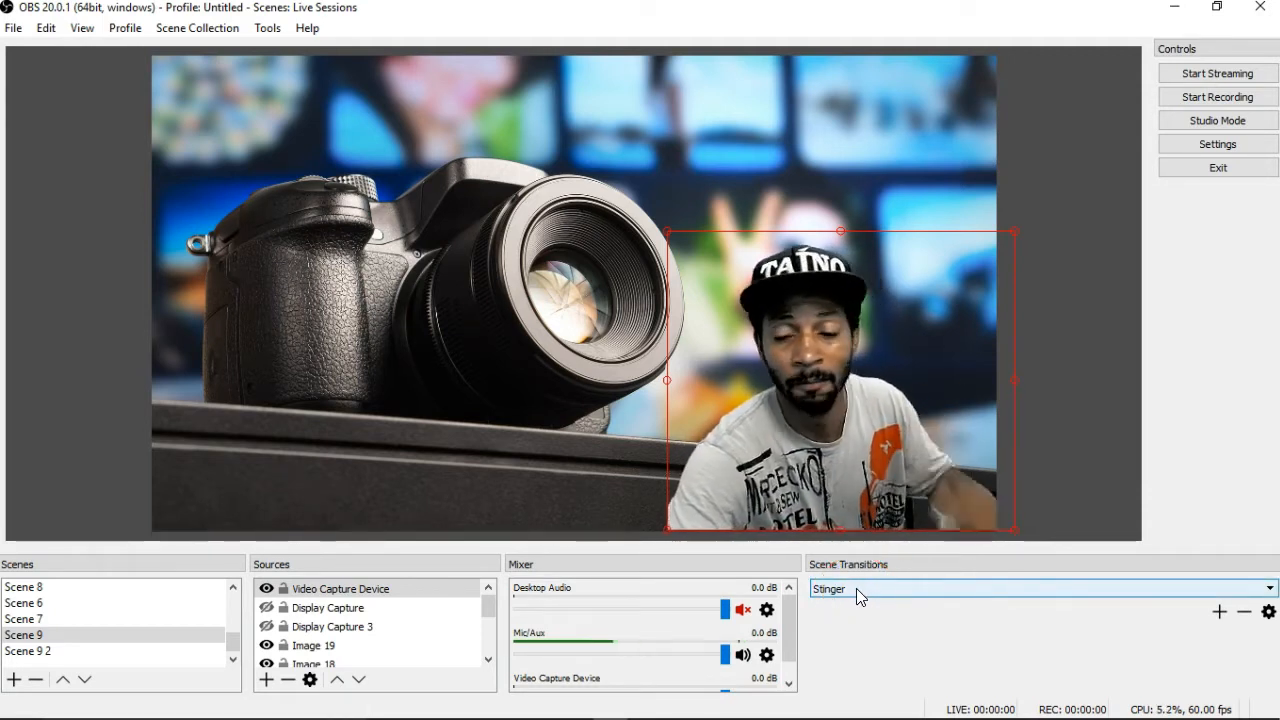
{"action": "left_click", "coordinate": [1236, 645]}
{"action": "left_click", "coordinate": [1225, 650]}
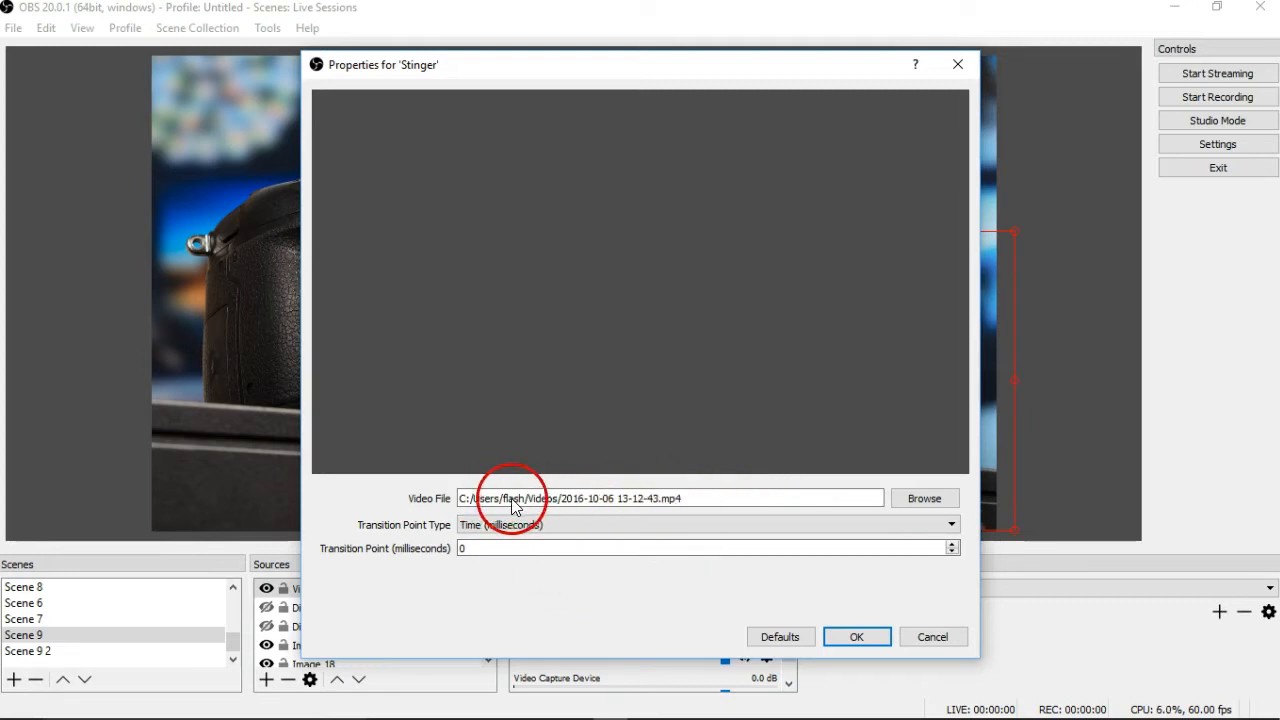
Browse to the Videos folder to choose the Stinger's video file
{"action": "left_click", "coordinate": [917, 499]}
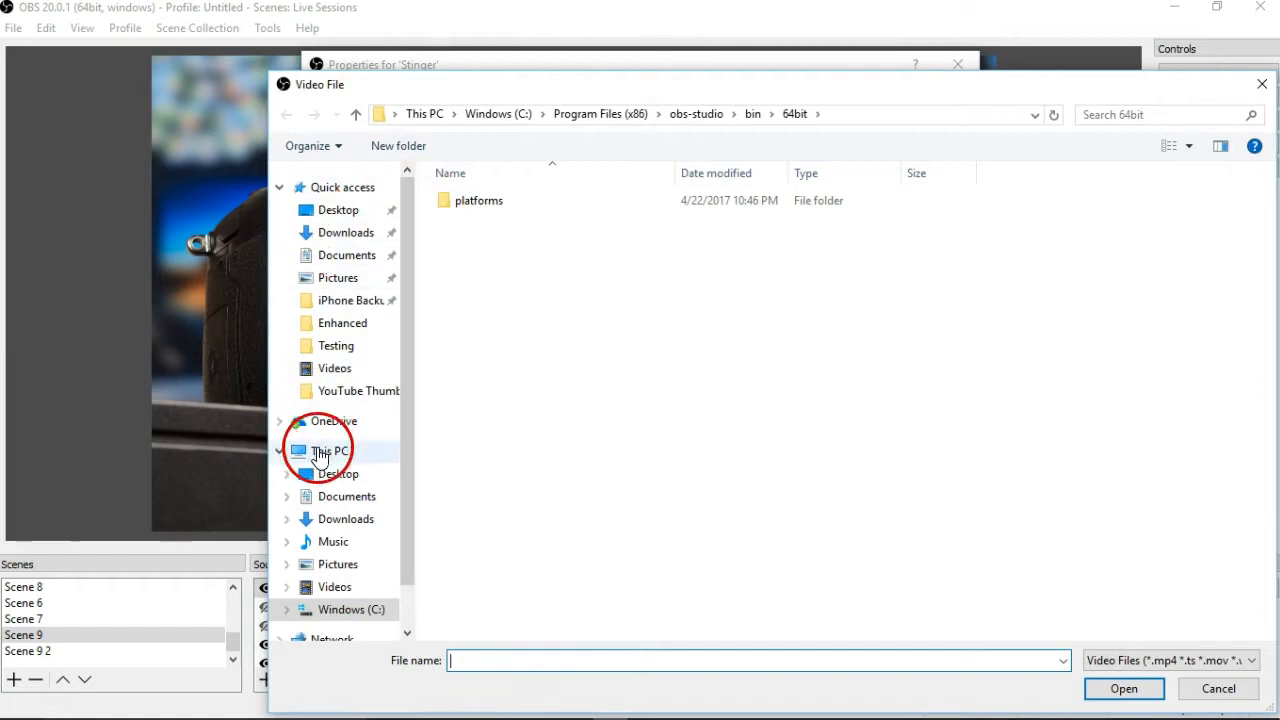
{"action": "left_click", "coordinate": [335, 368]}
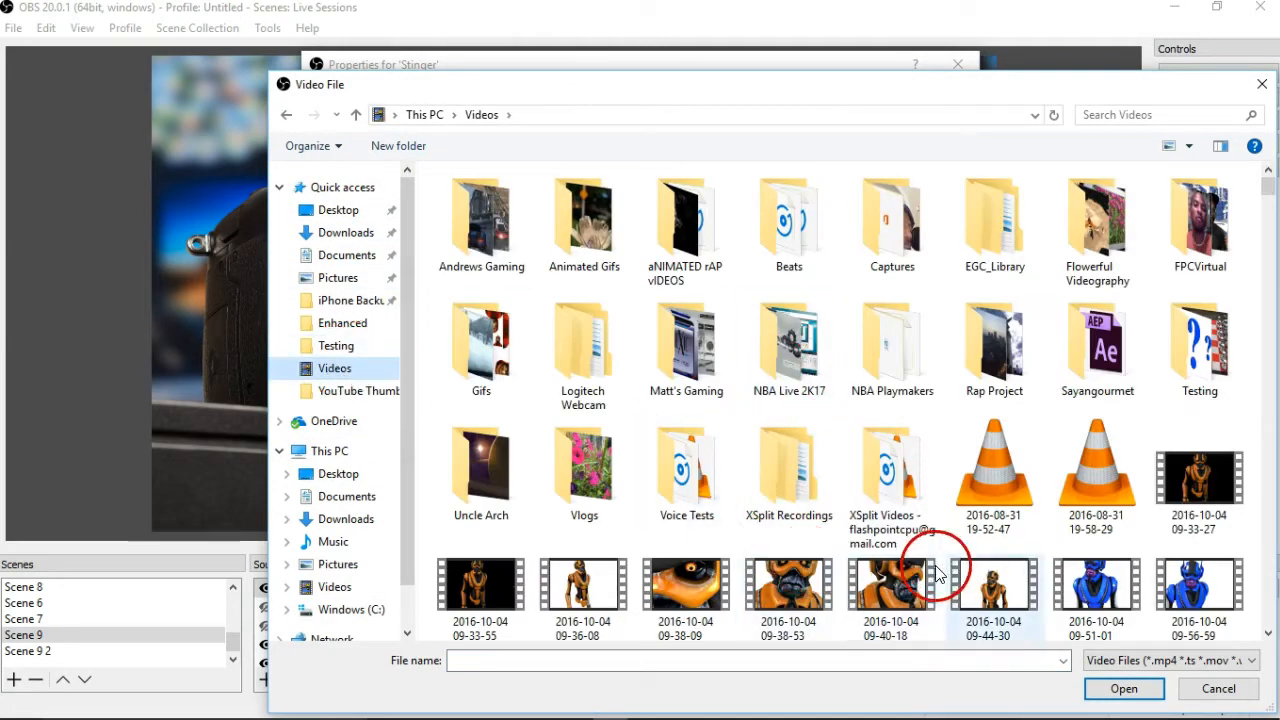
{"action": "scroll", "coordinate": [975, 565], "scroll_direction": "down", "scroll_amount": 5}
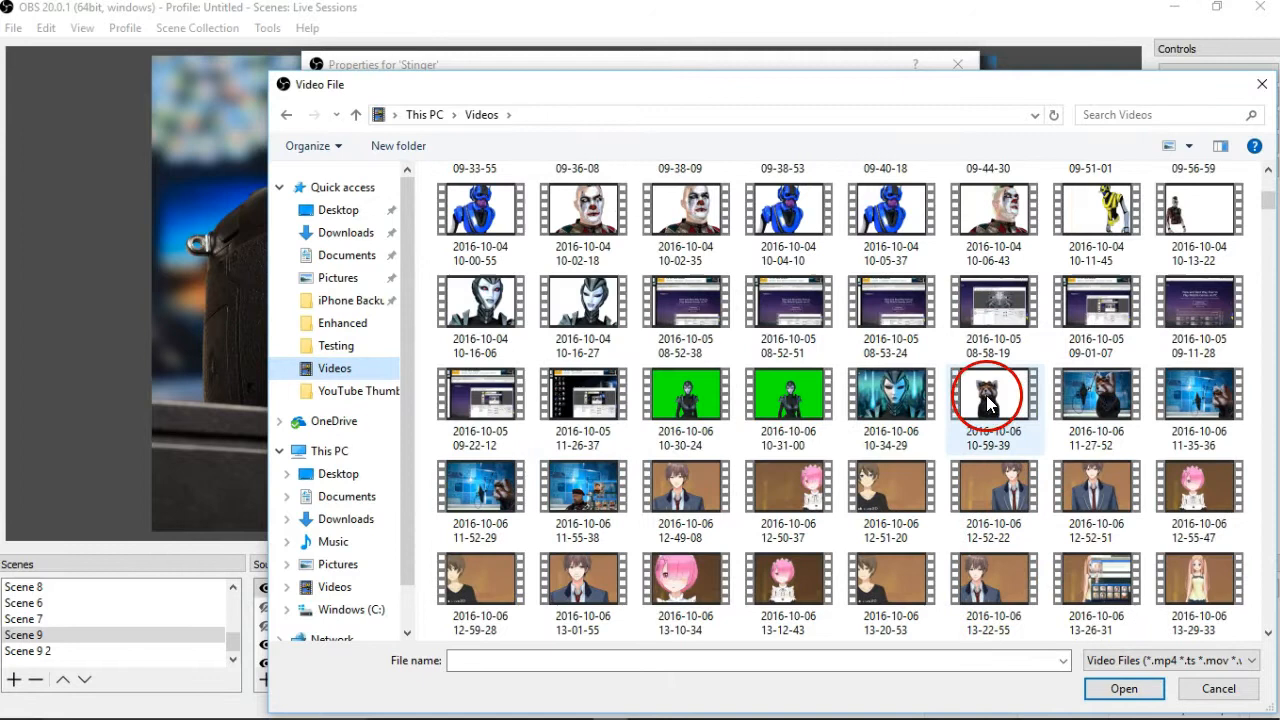
{"action": "left_click", "coordinate": [775, 216]}
{"action": "right_click", "coordinate": [773, 220]}
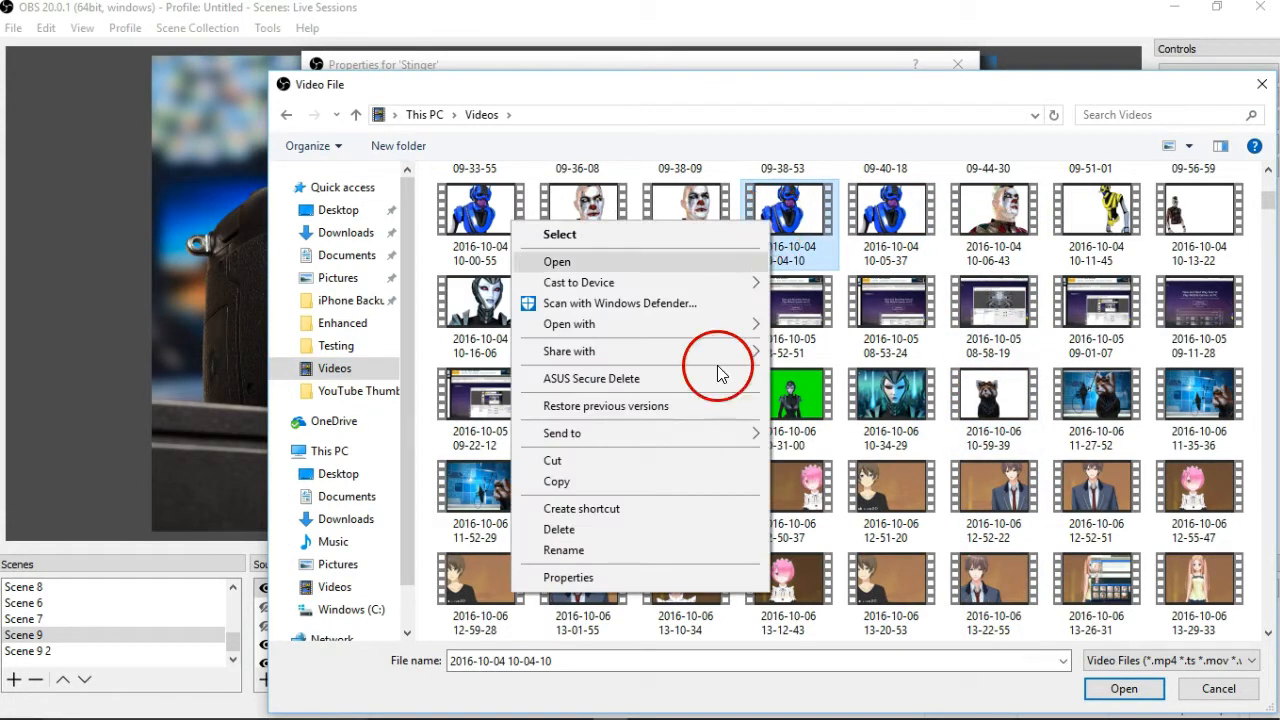
{"action": "left_click", "coordinate": [568, 578]}
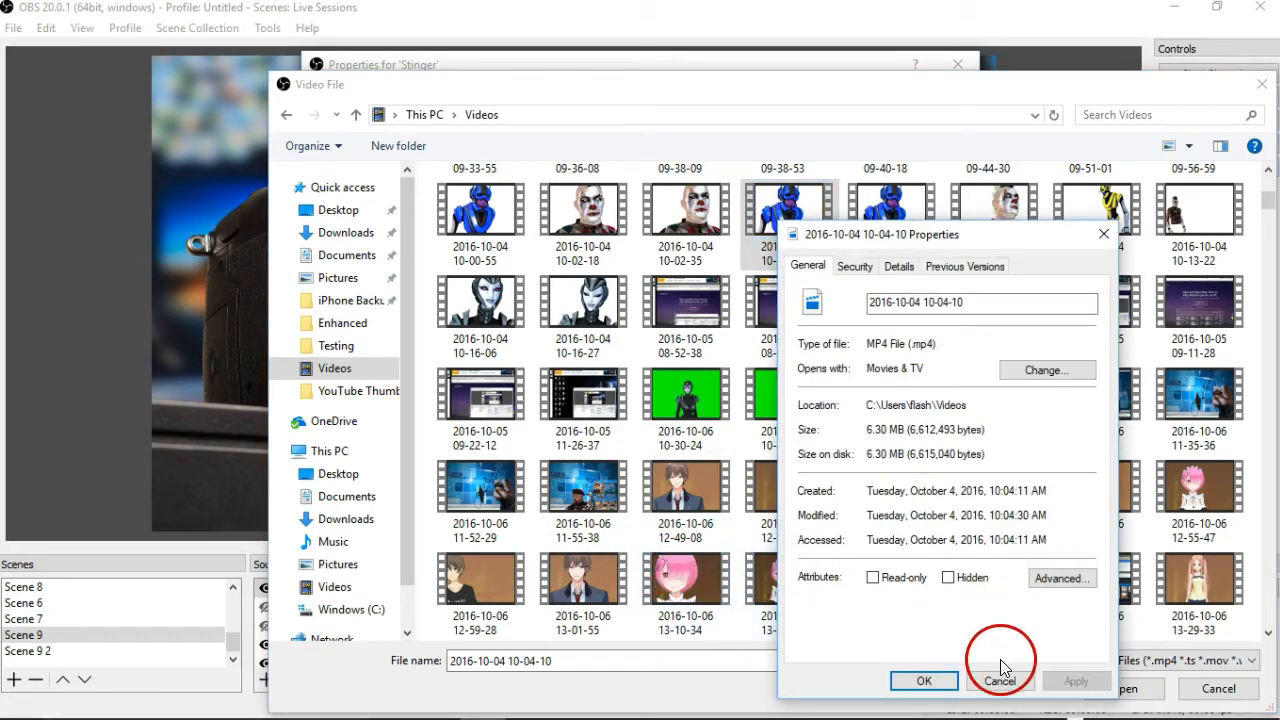
{"action": "left_click", "coordinate": [1000, 681]}
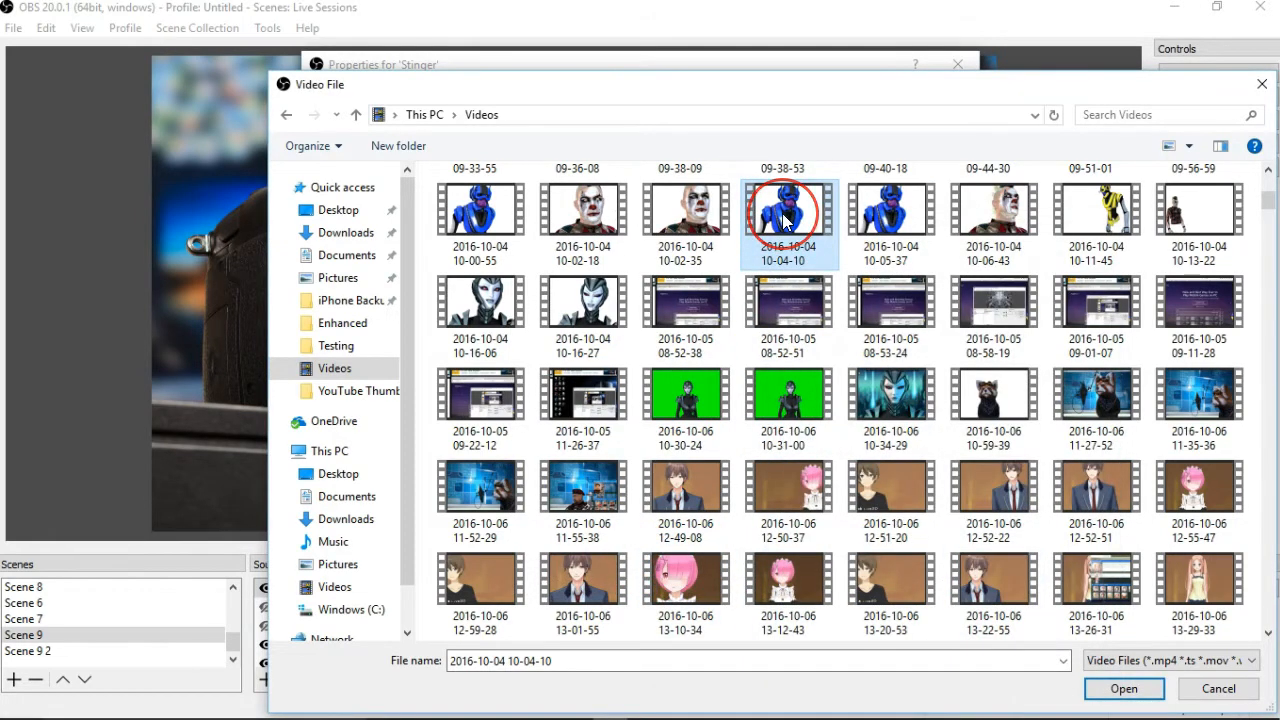
{"action": "mouse_move", "coordinate": [785, 221]}
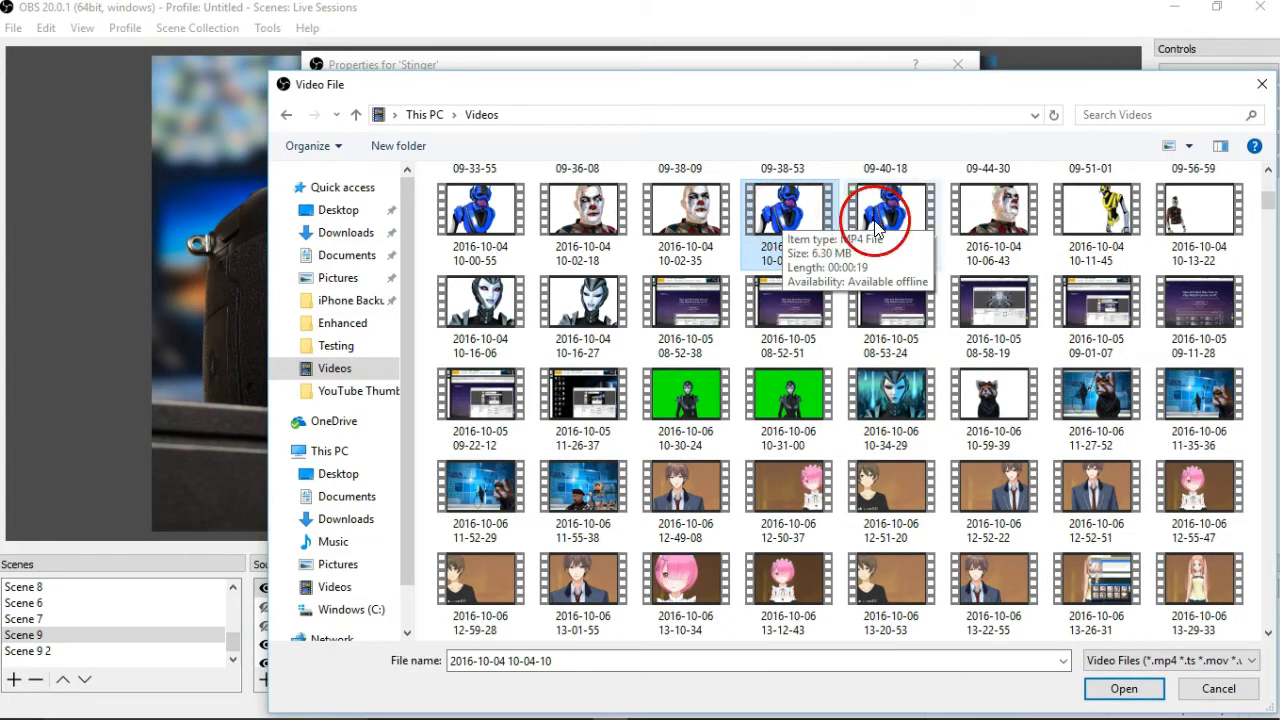
{"action": "mouse_move", "coordinate": [907, 228]}
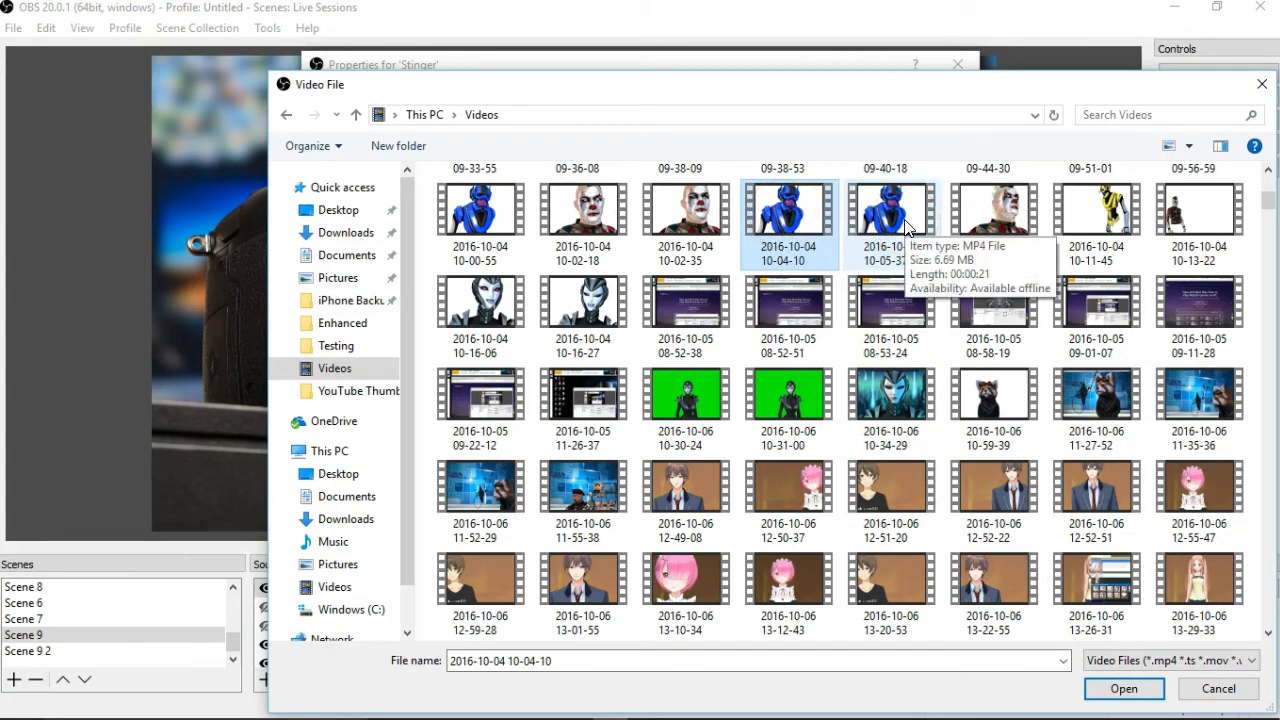
{"action": "left_click", "coordinate": [1085, 222]}
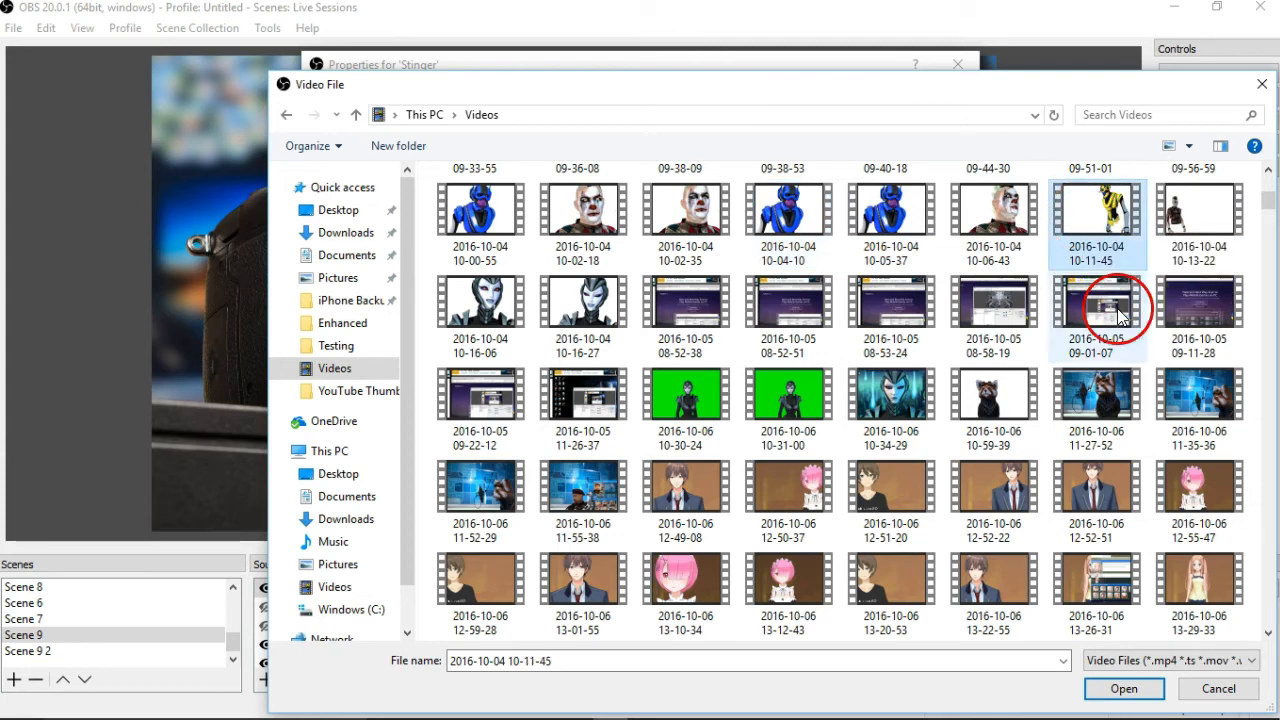
{"action": "left_click", "coordinate": [1125, 689]}
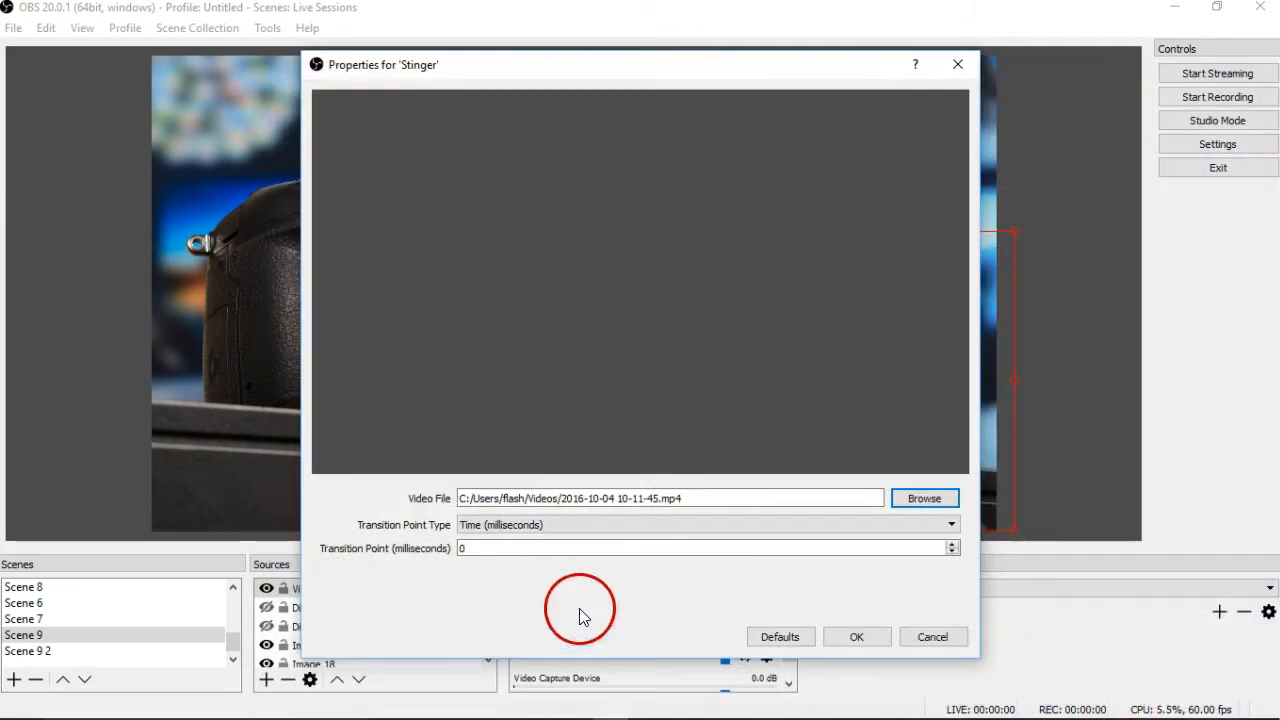
{"action": "left_click", "coordinate": [857, 637]}
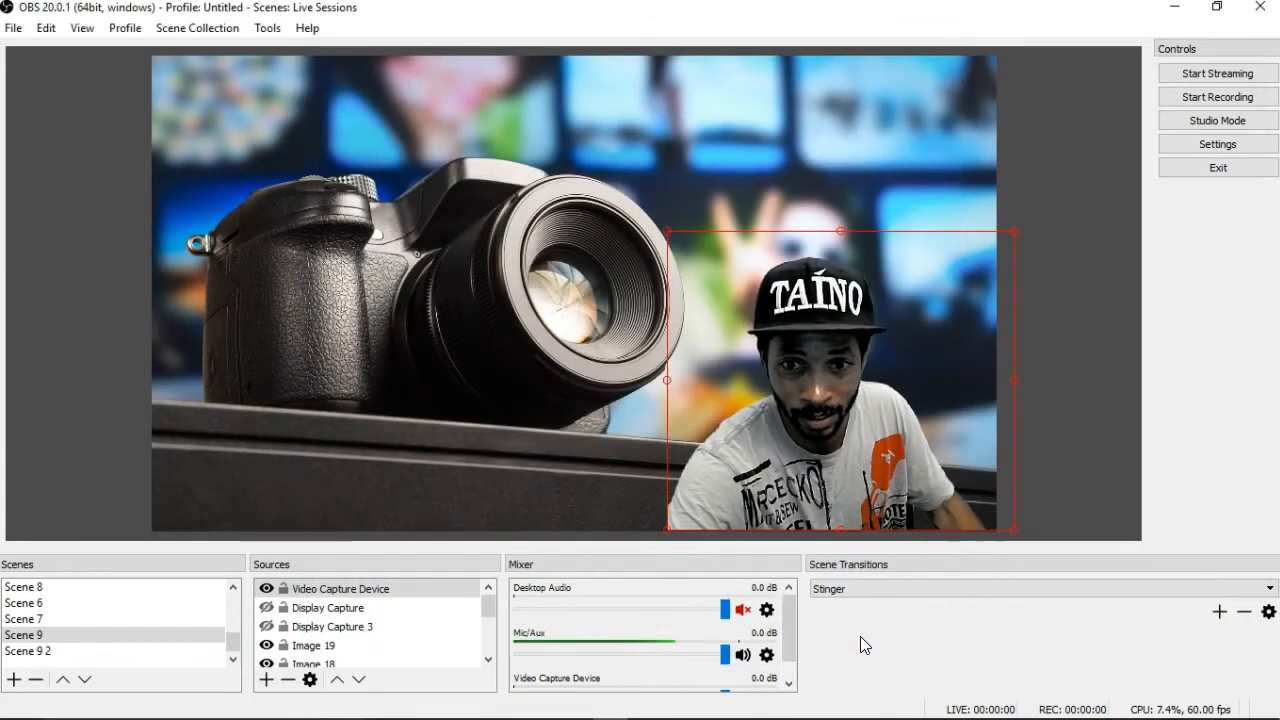
Preview the Stinger transition by switching from Scene 9 to Scene 9 2
{"action": "left_click", "coordinate": [62, 650]}
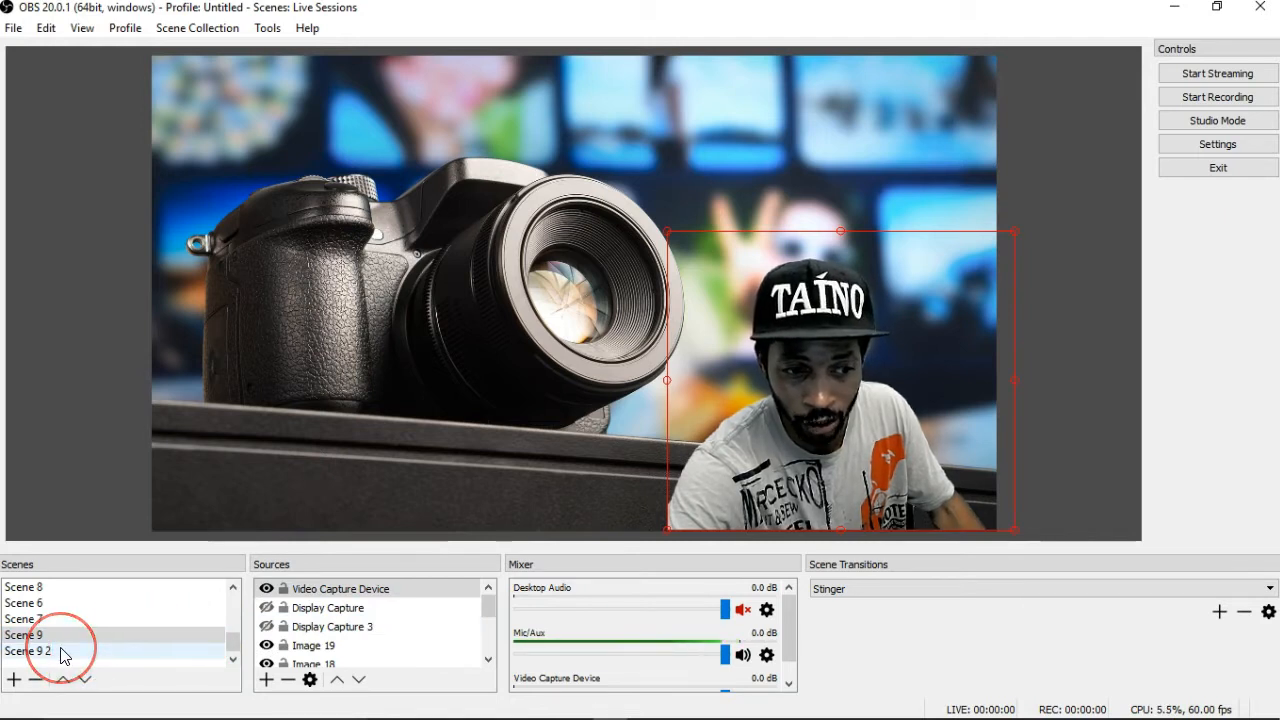
{"action": "left_click", "coordinate": [62, 651]}
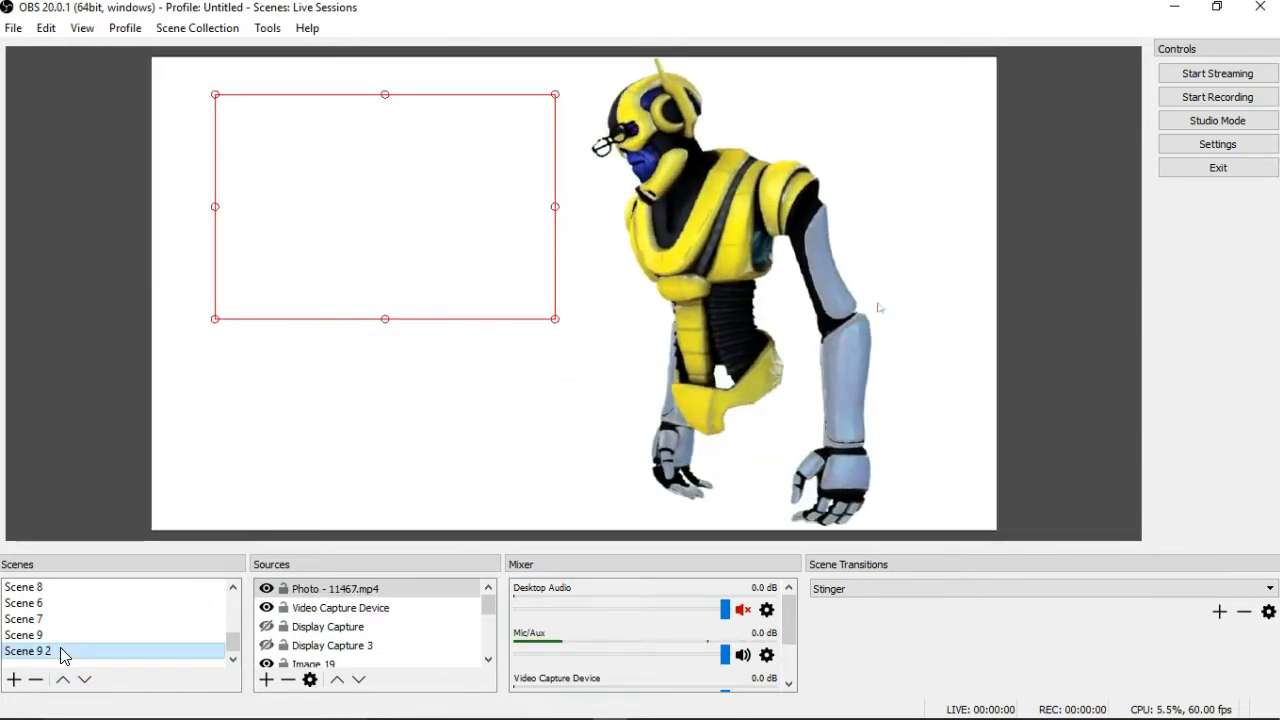
{"action": "left_click", "coordinate": [68, 645]}
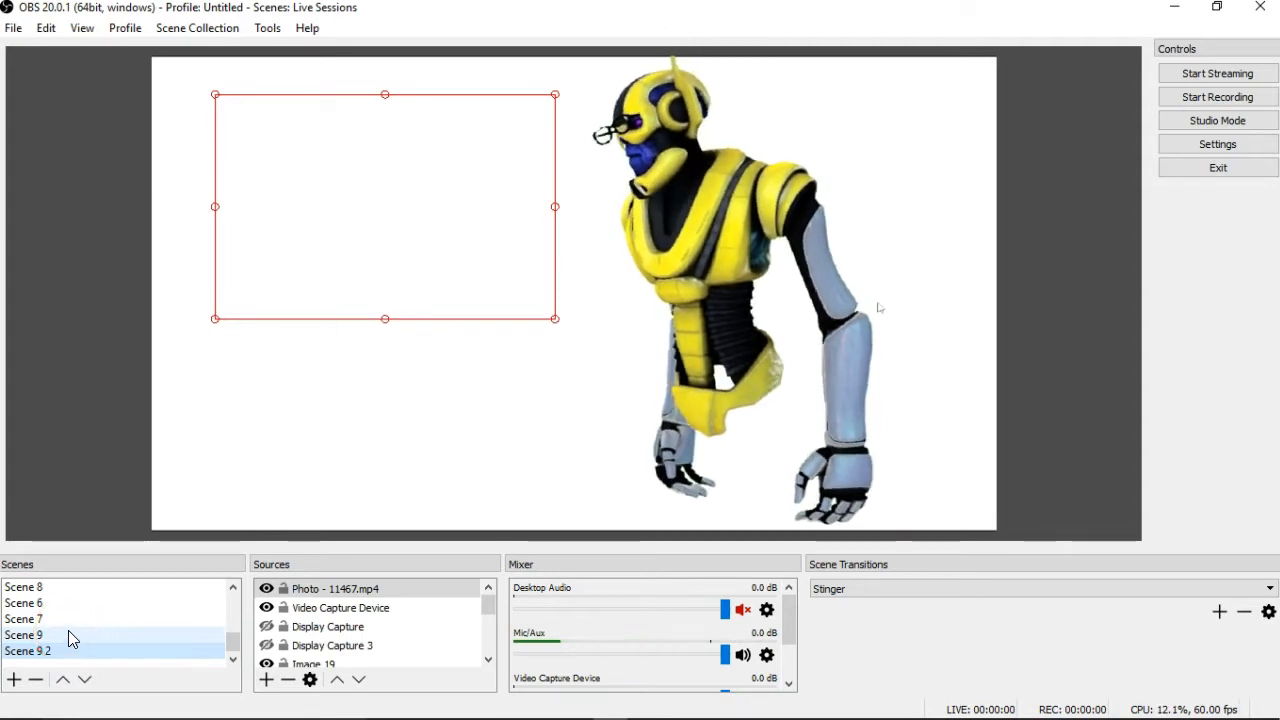
{"action": "left_click", "coordinate": [91, 622]}
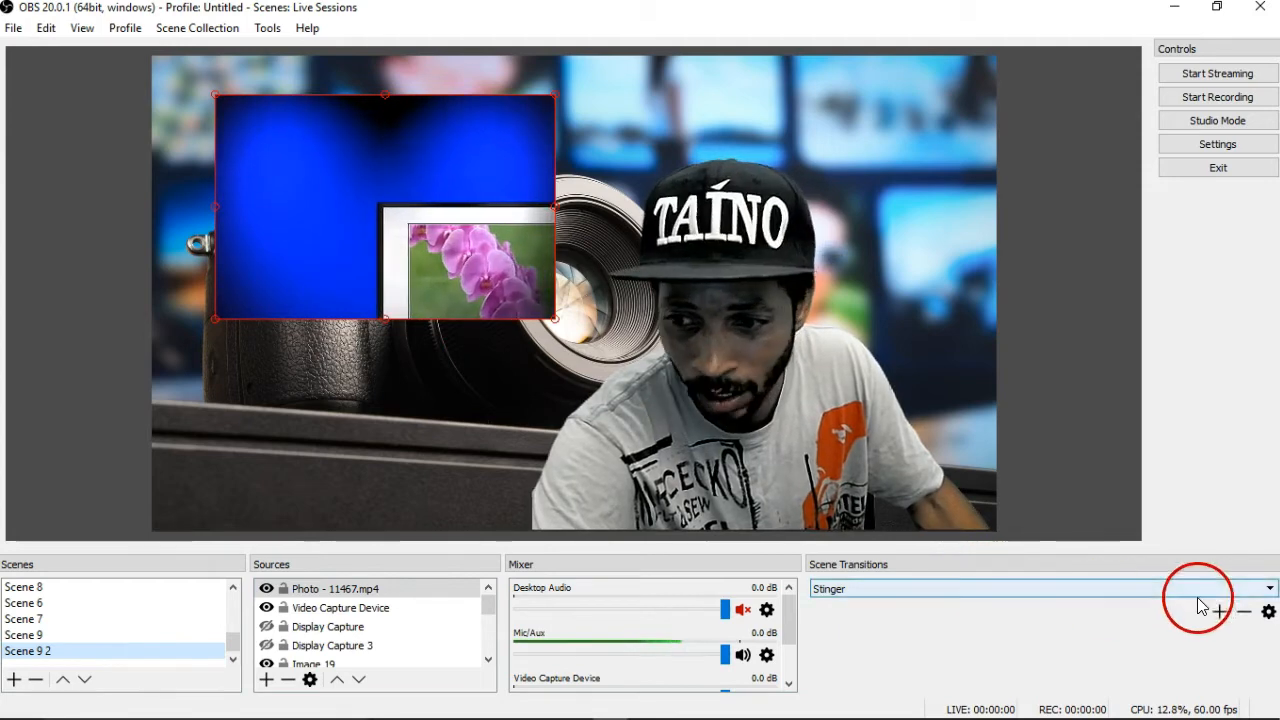
{"action": "left_click", "coordinate": [1268, 611]}
{"action": "left_click", "coordinate": [1237, 647]}
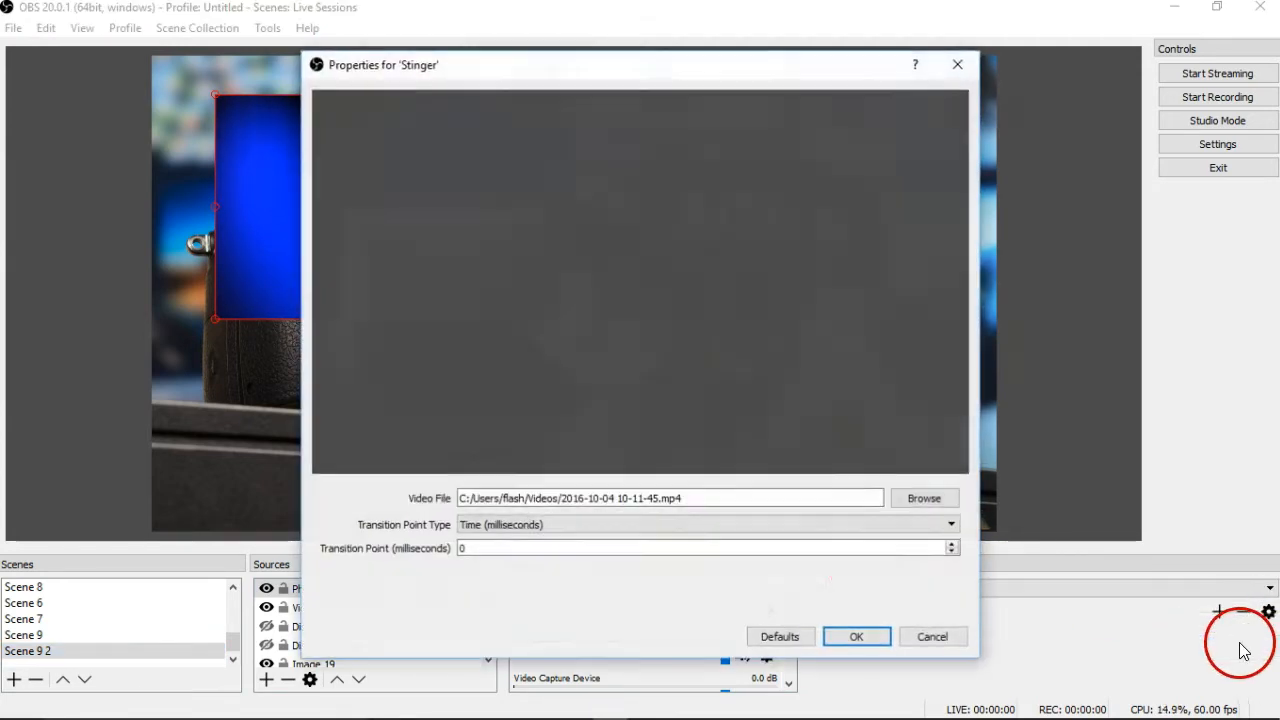
{"action": "left_click", "coordinate": [922, 499]}
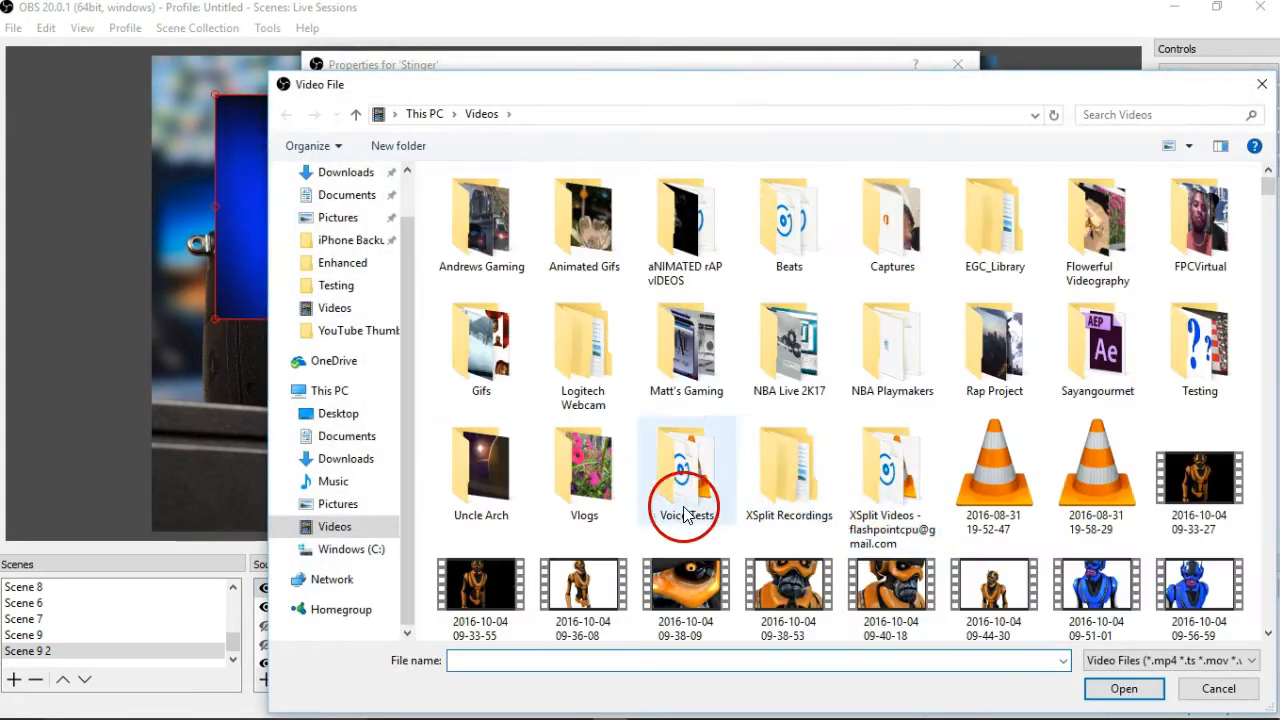
{"action": "scroll", "coordinate": [700, 515], "scroll_direction": "down", "scroll_amount": 1}
{"action": "scroll", "coordinate": [826, 520], "scroll_direction": "down", "scroll_amount": 3}
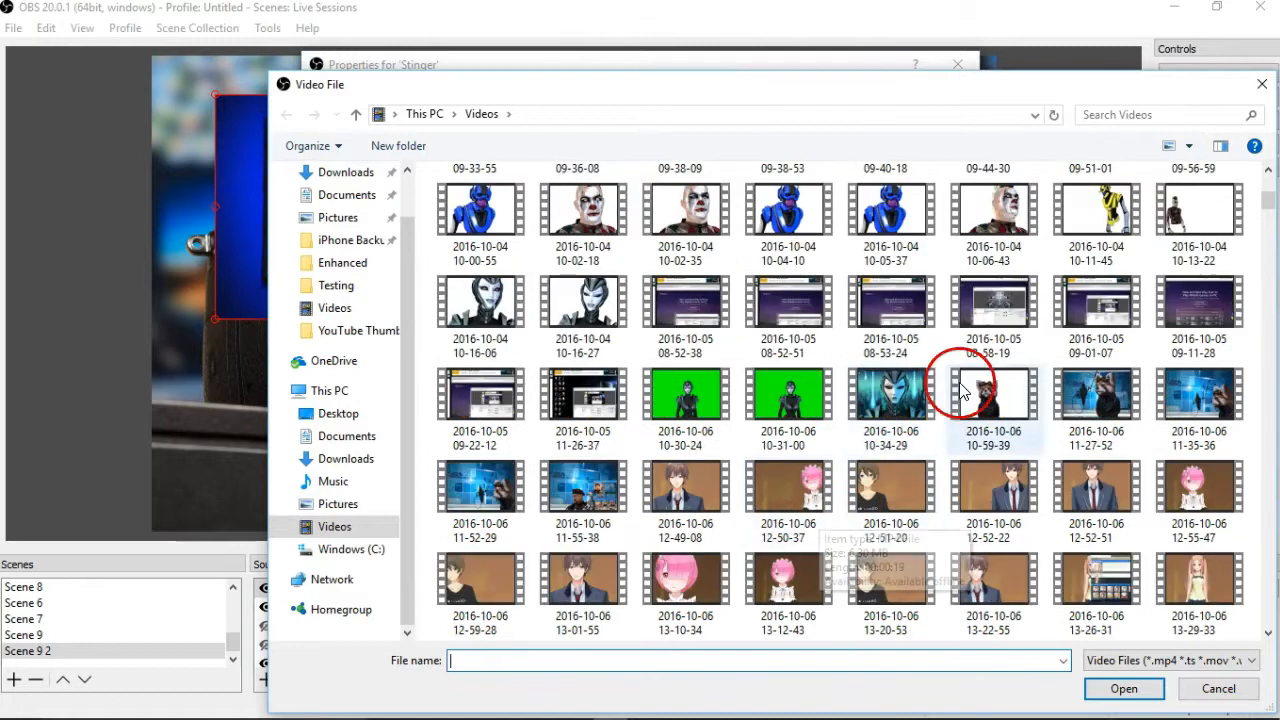
{"action": "right_click", "coordinate": [1007, 205]}
{"action": "left_click", "coordinate": [1080, 205]}
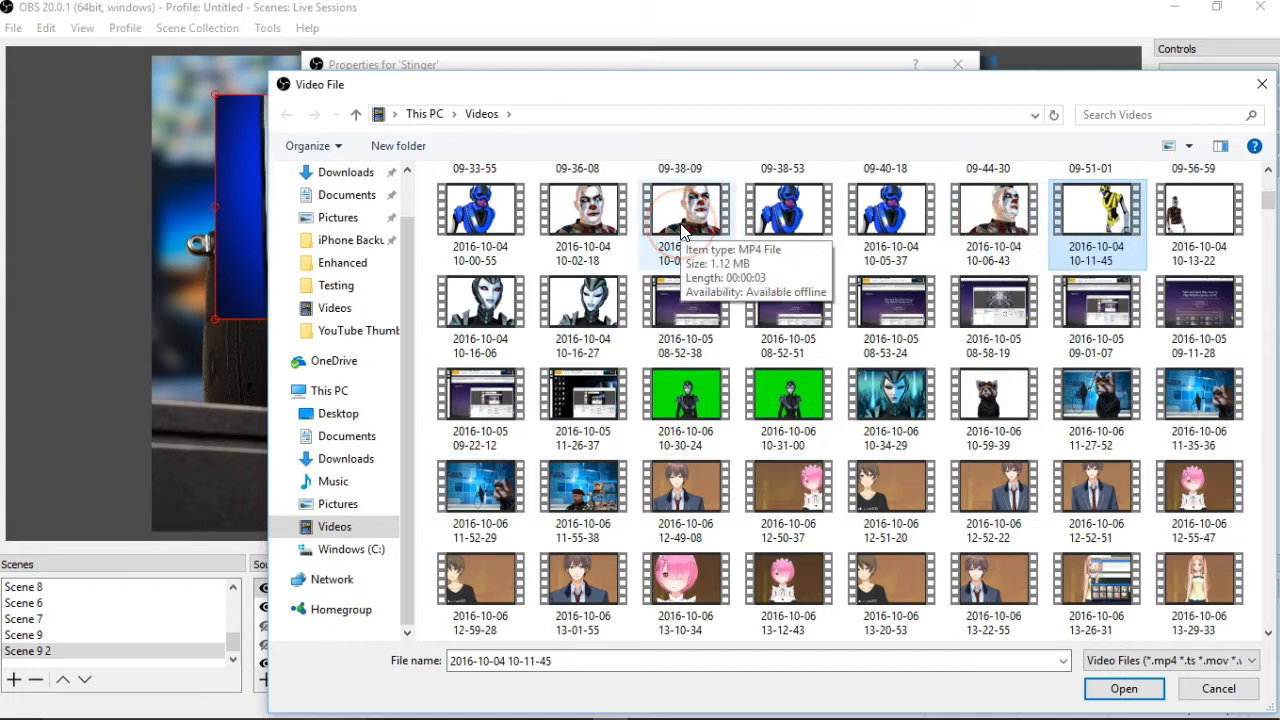
{"action": "left_click", "coordinate": [682, 229]}
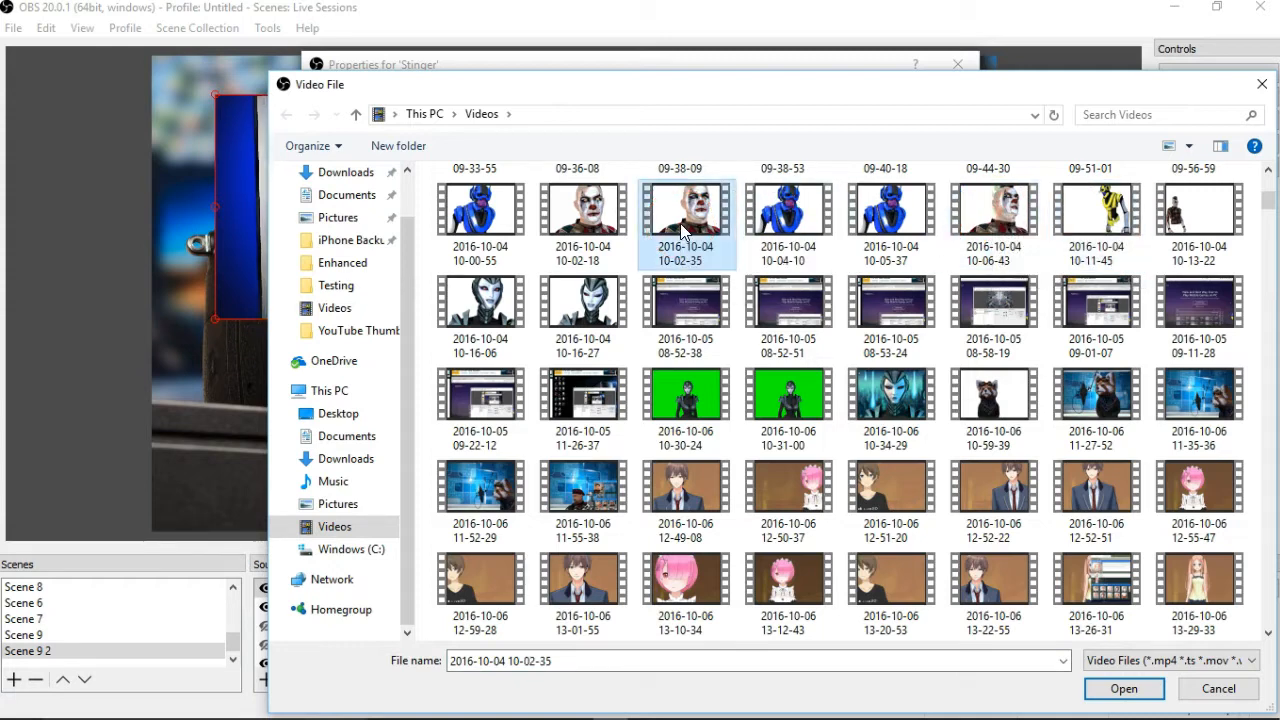
{"action": "left_click", "coordinate": [1124, 688]}
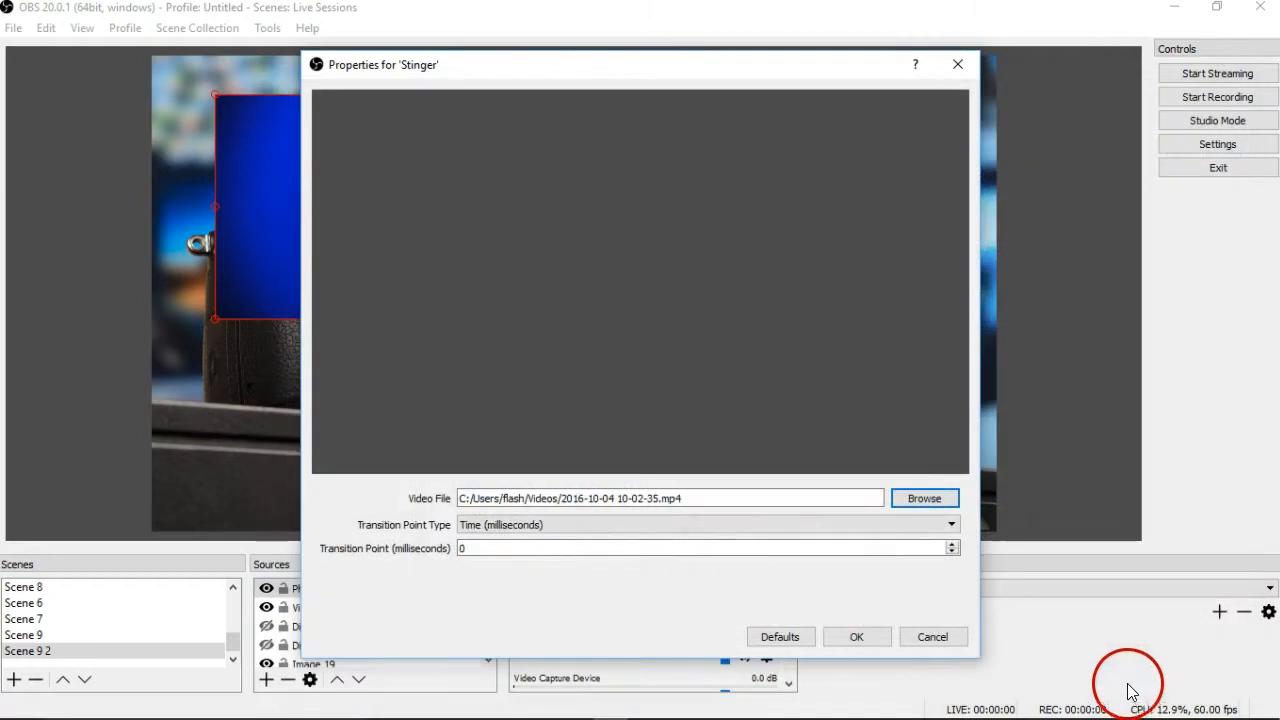
{"action": "left_click", "coordinate": [858, 638]}
Preview the new Stinger video by switching to Scene 7, Scene 6 and Scene 8
{"action": "left_click", "coordinate": [40, 617]}
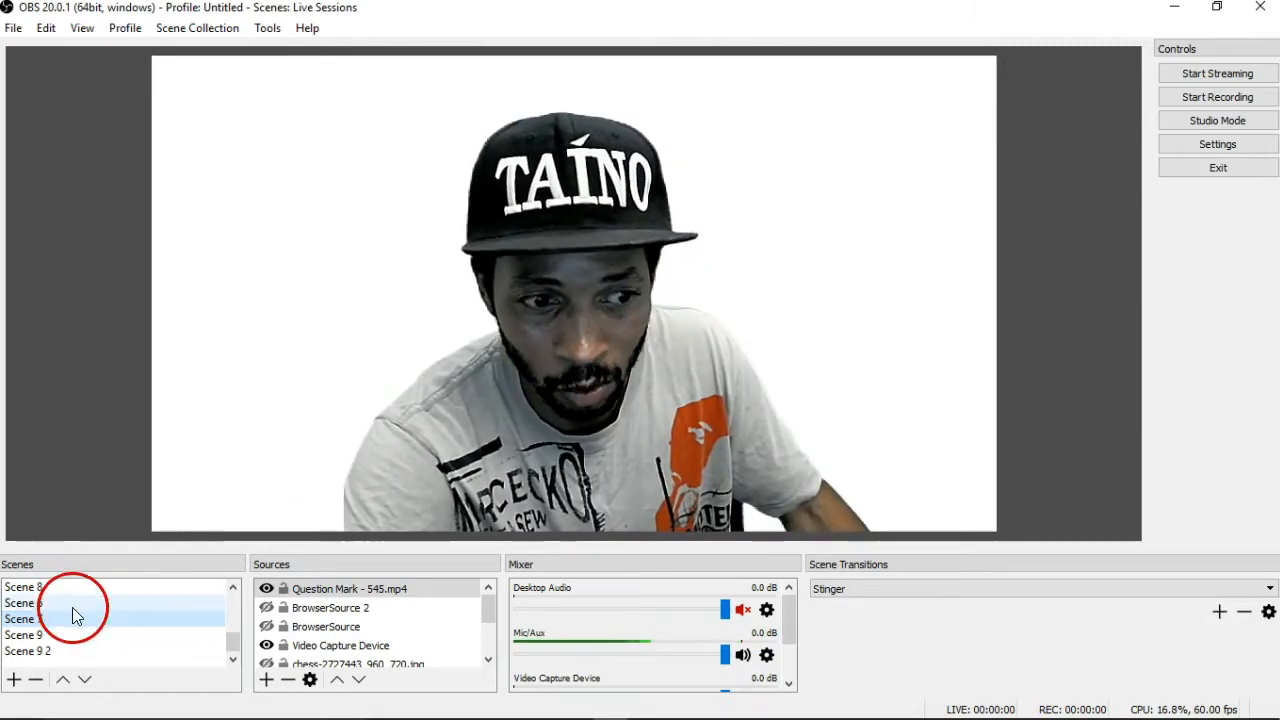
{"action": "left_click", "coordinate": [72, 607]}
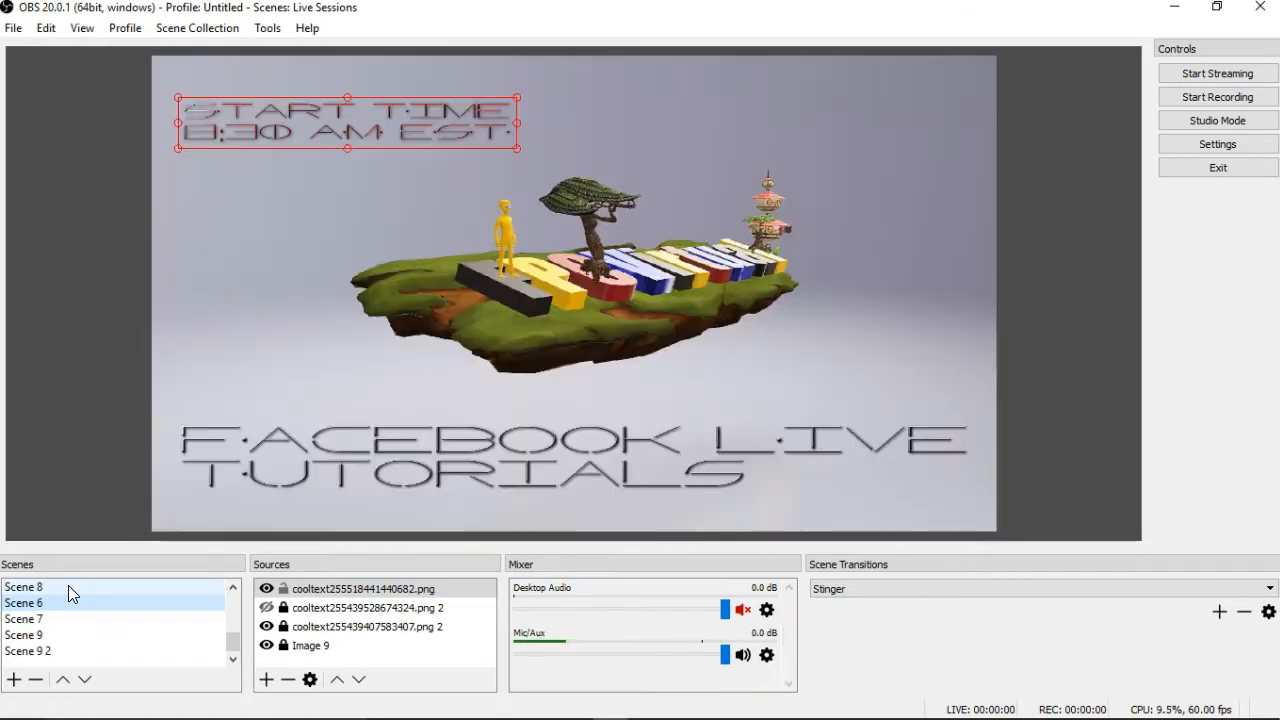
{"action": "left_click", "coordinate": [68, 586]}
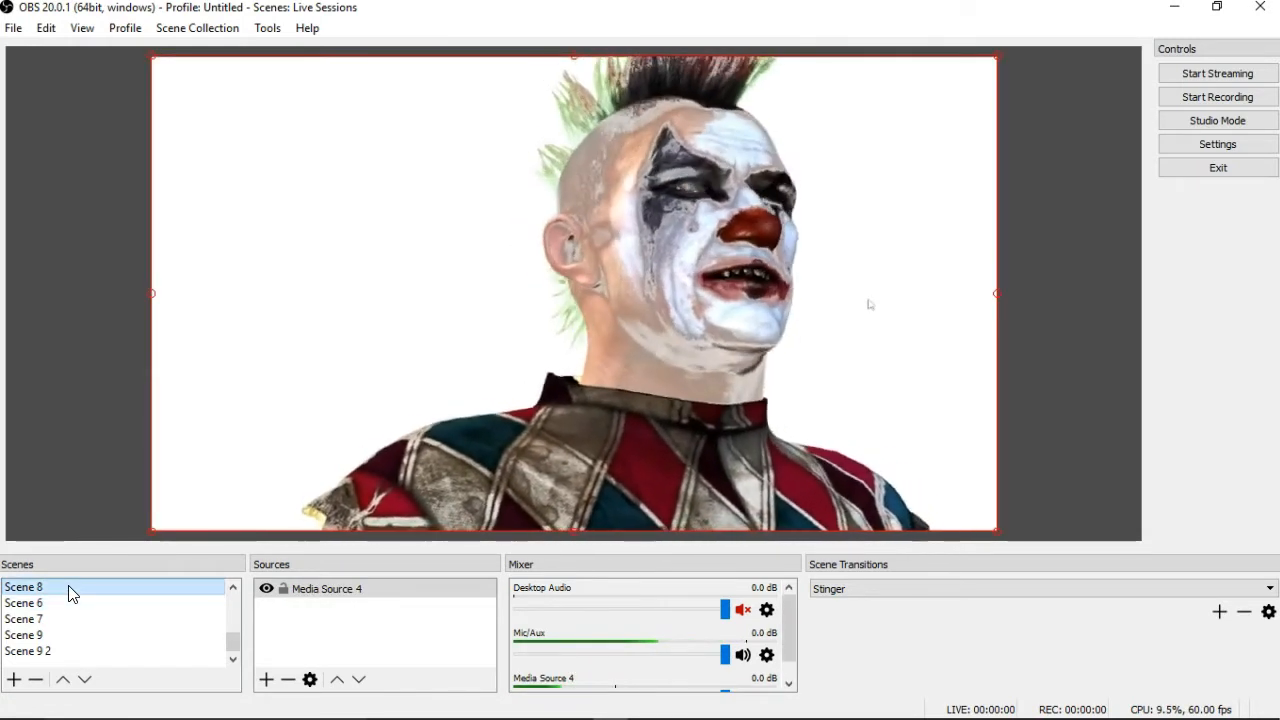
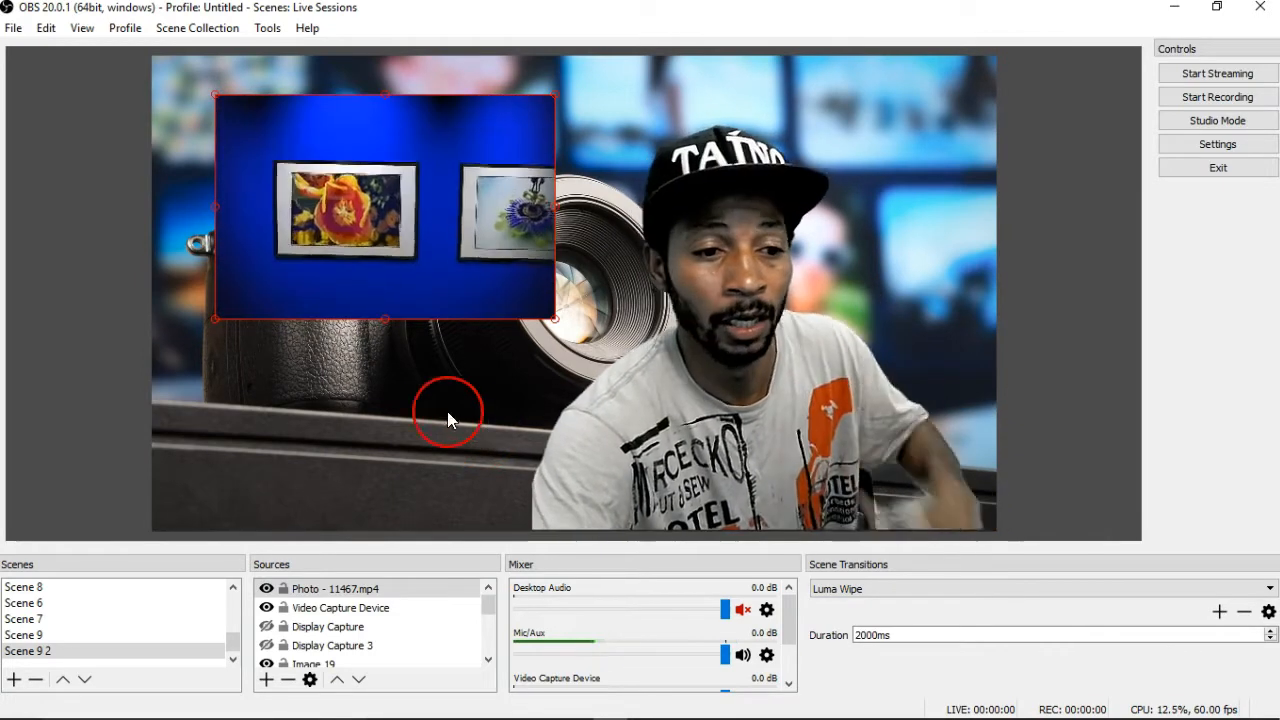
Preview the 2000 ms Luma Wipe by switching to Scene 9 and back to Scene 9 2
{"action": "left_click", "coordinate": [40, 652]}
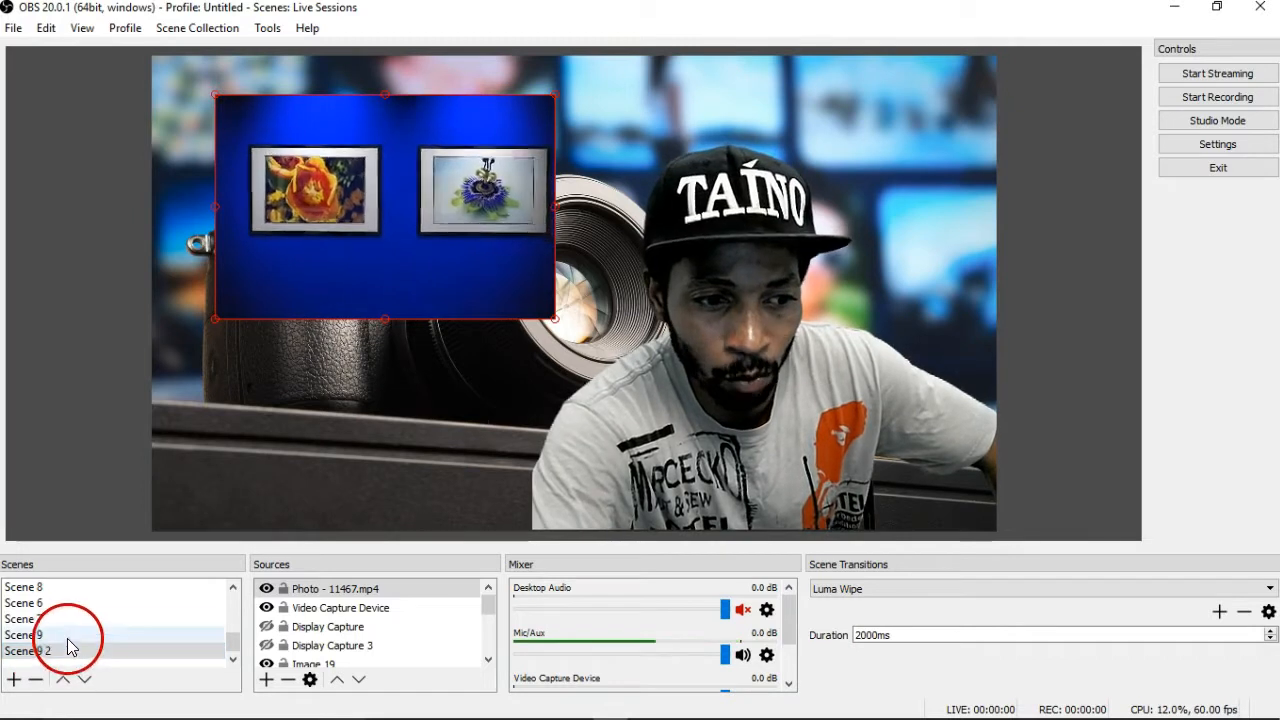
{"action": "left_click", "coordinate": [53, 636]}
{"action": "left_click", "coordinate": [54, 651]}
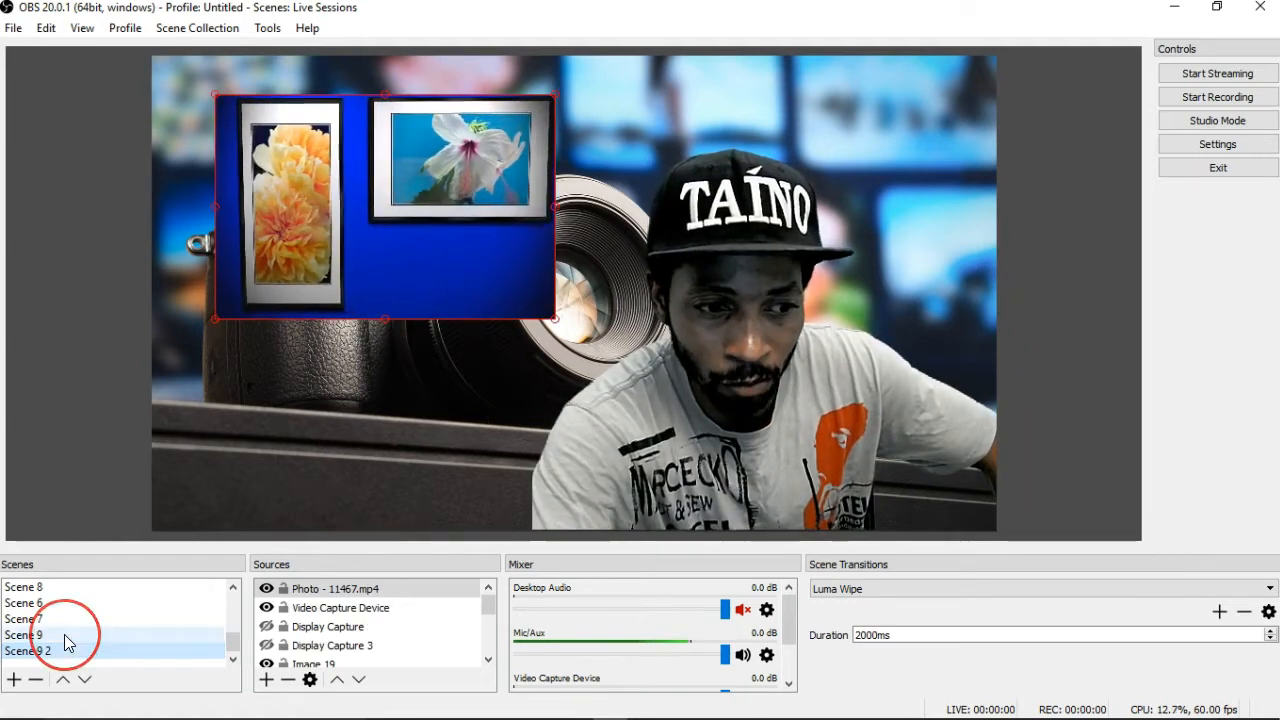
Remove Scene 9 from the scene list
{"action": "right_click", "coordinate": [64, 634]}
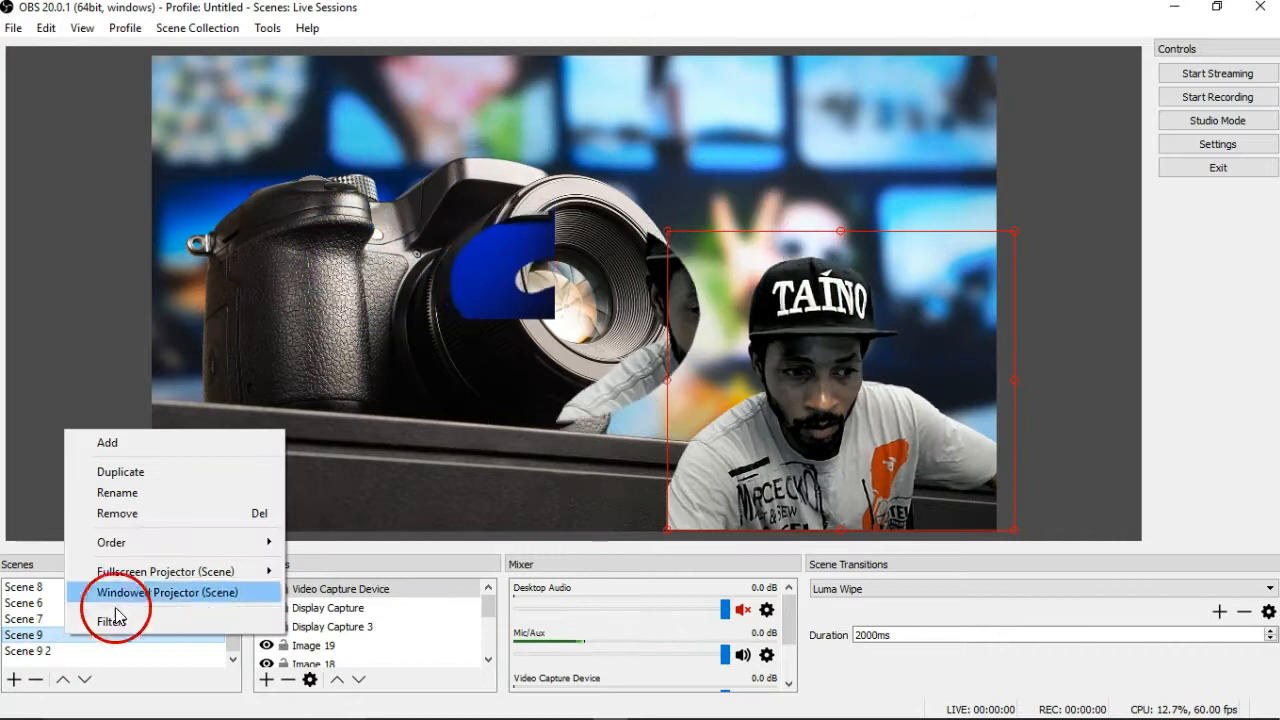
{"action": "left_click", "coordinate": [135, 515]}
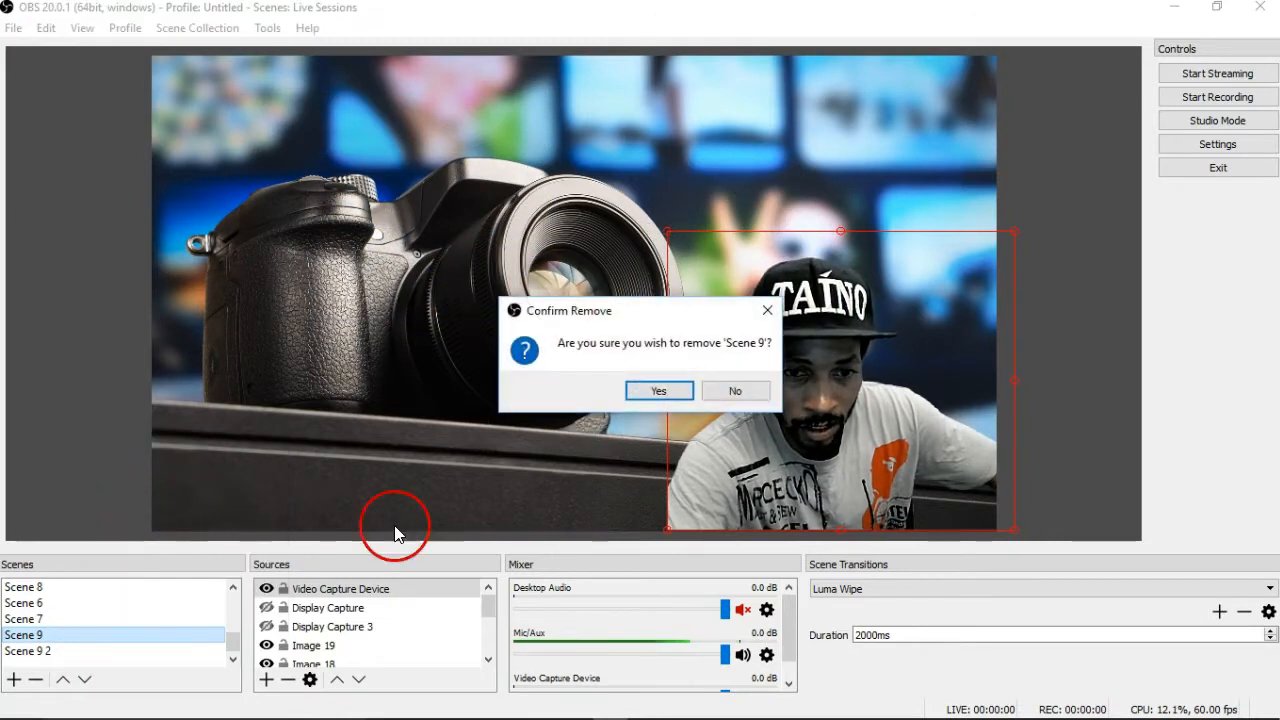
{"action": "left_click", "coordinate": [660, 391]}
Duplicate Scene 9 2 and name the copy Scene 9Dup
{"action": "right_click", "coordinate": [58, 656]}
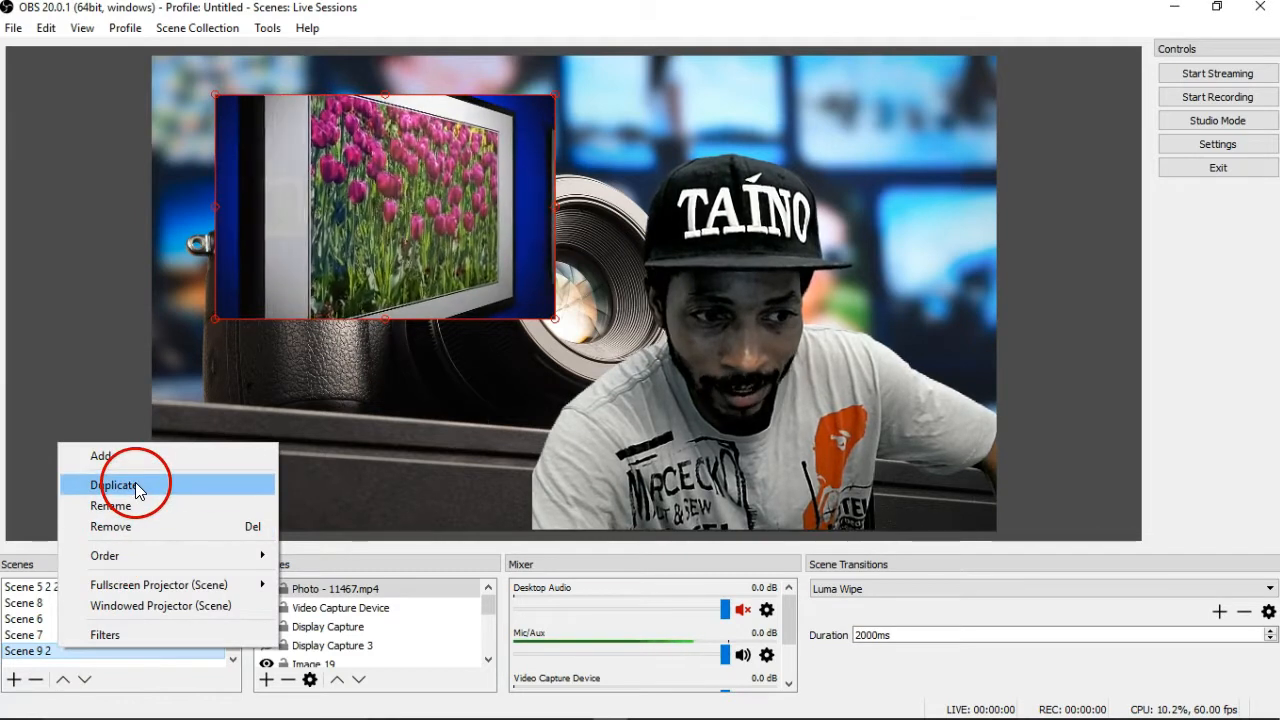
{"action": "left_click", "coordinate": [79, 651]}
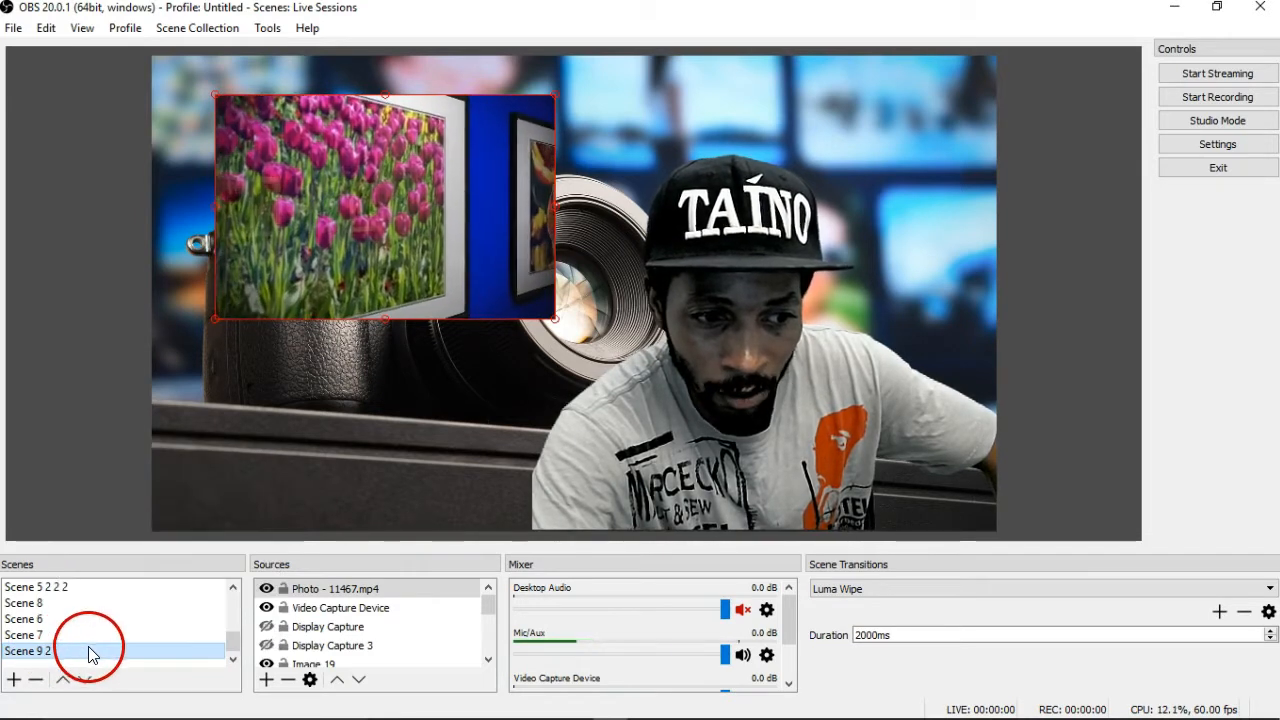
{"action": "right_click", "coordinate": [88, 650]}
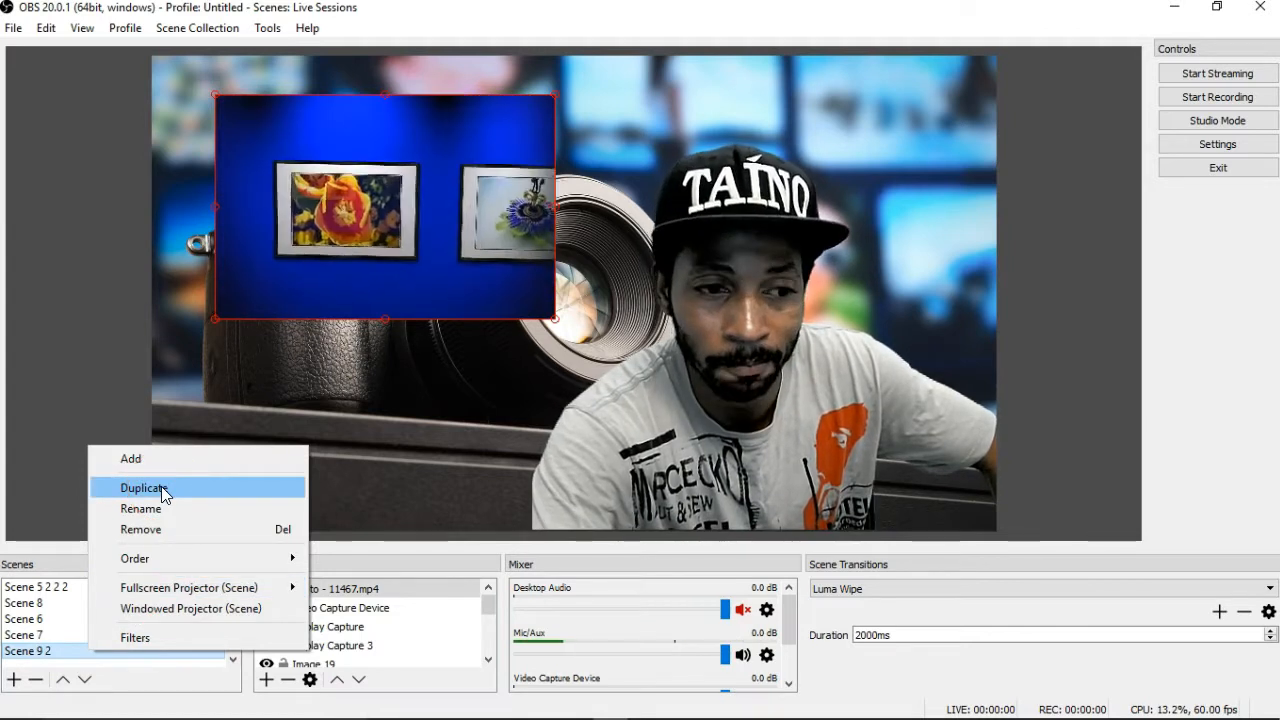
{"action": "left_click", "coordinate": [161, 487]}
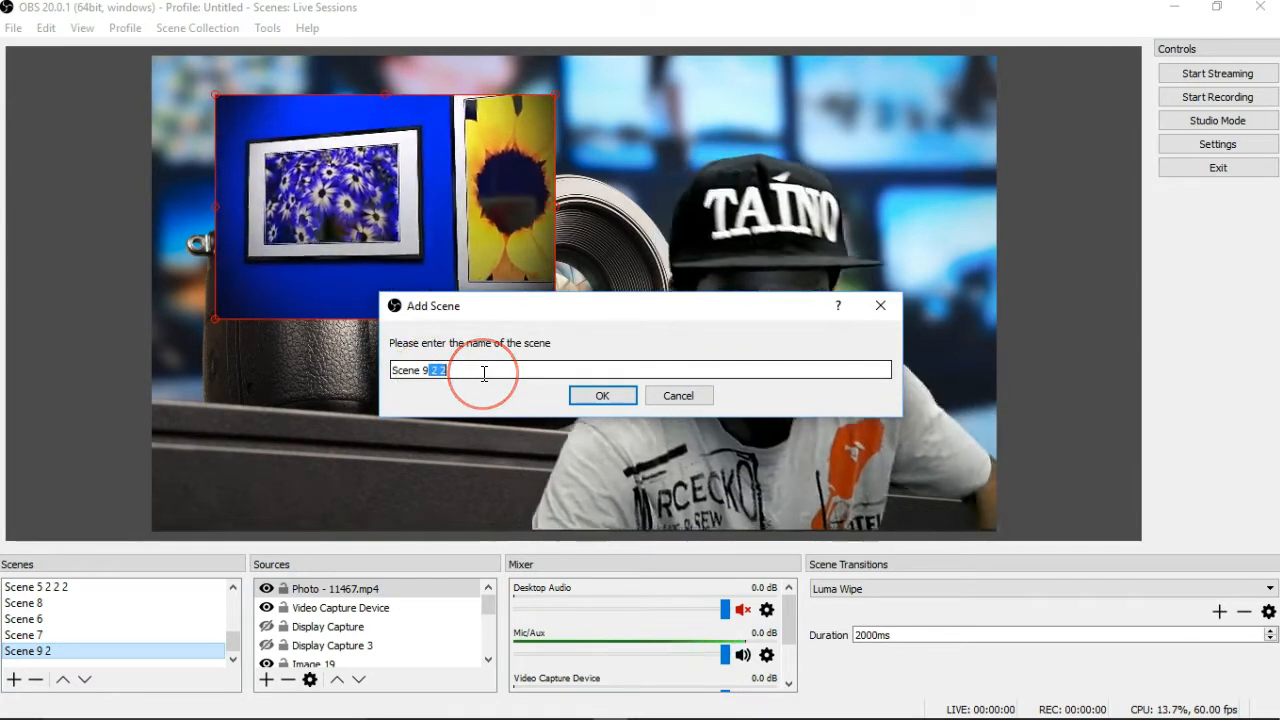
{"action": "type", "text": "Dup"}
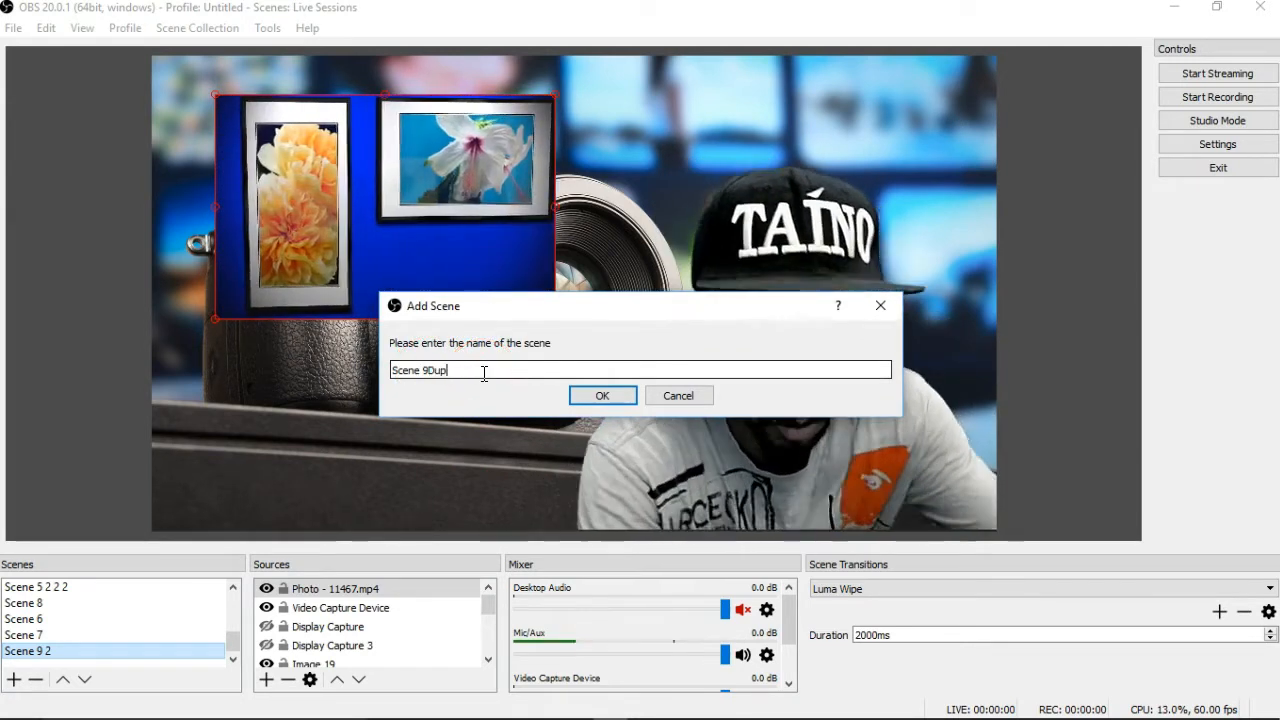
{"action": "left_click", "coordinate": [600, 394]}
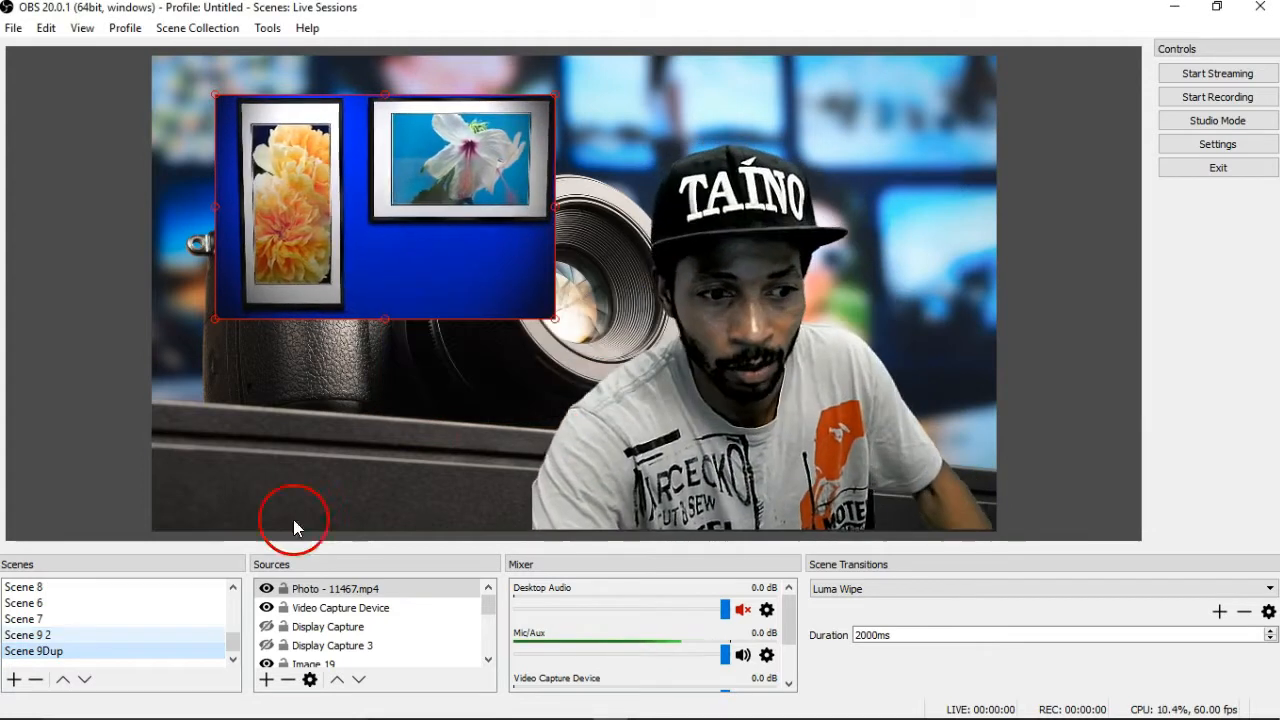
Preview the 2000 ms Luma Wipe by switching back and forth between Scene 9 2 and Scene 9Dup
{"action": "left_click", "coordinate": [84, 638]}
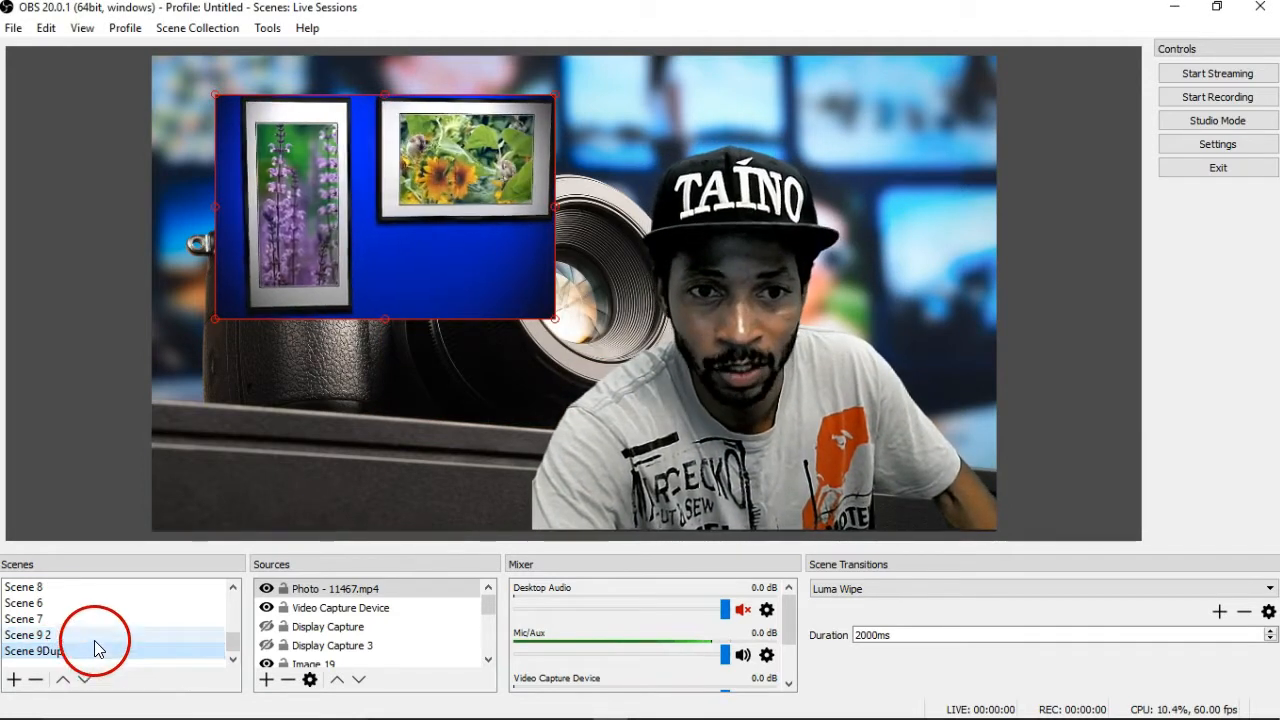
{"action": "left_click", "coordinate": [97, 655]}
{"action": "left_click", "coordinate": [94, 656]}
{"action": "left_click", "coordinate": [93, 637]}
{"action": "left_click", "coordinate": [90, 652]}
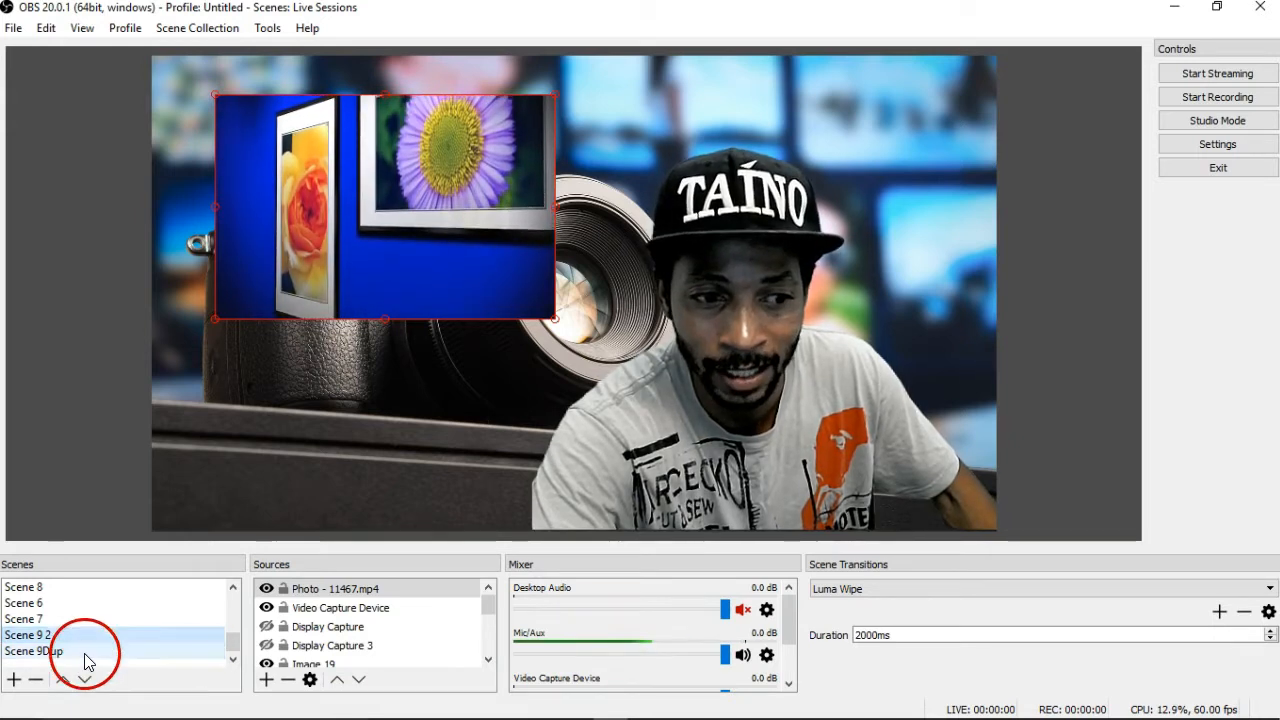
{"action": "left_click", "coordinate": [90, 637]}
{"action": "left_click", "coordinate": [92, 653]}
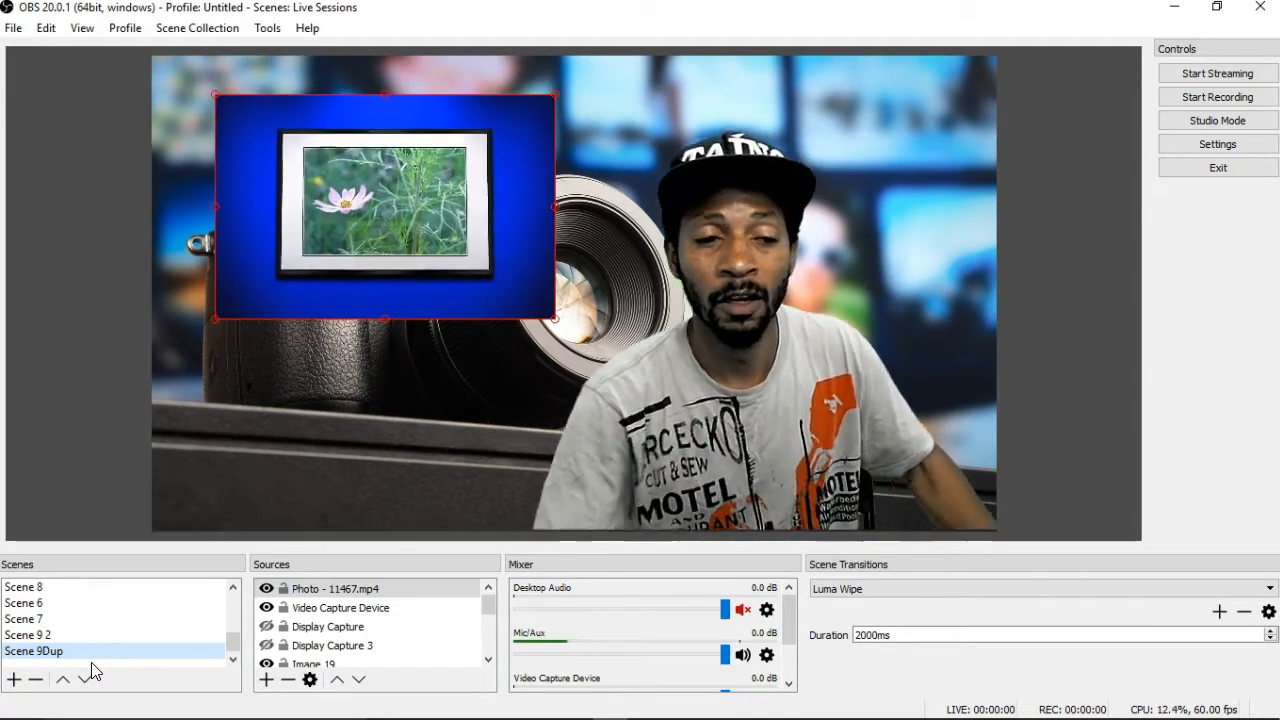
{"action": "left_click", "coordinate": [56, 651]}
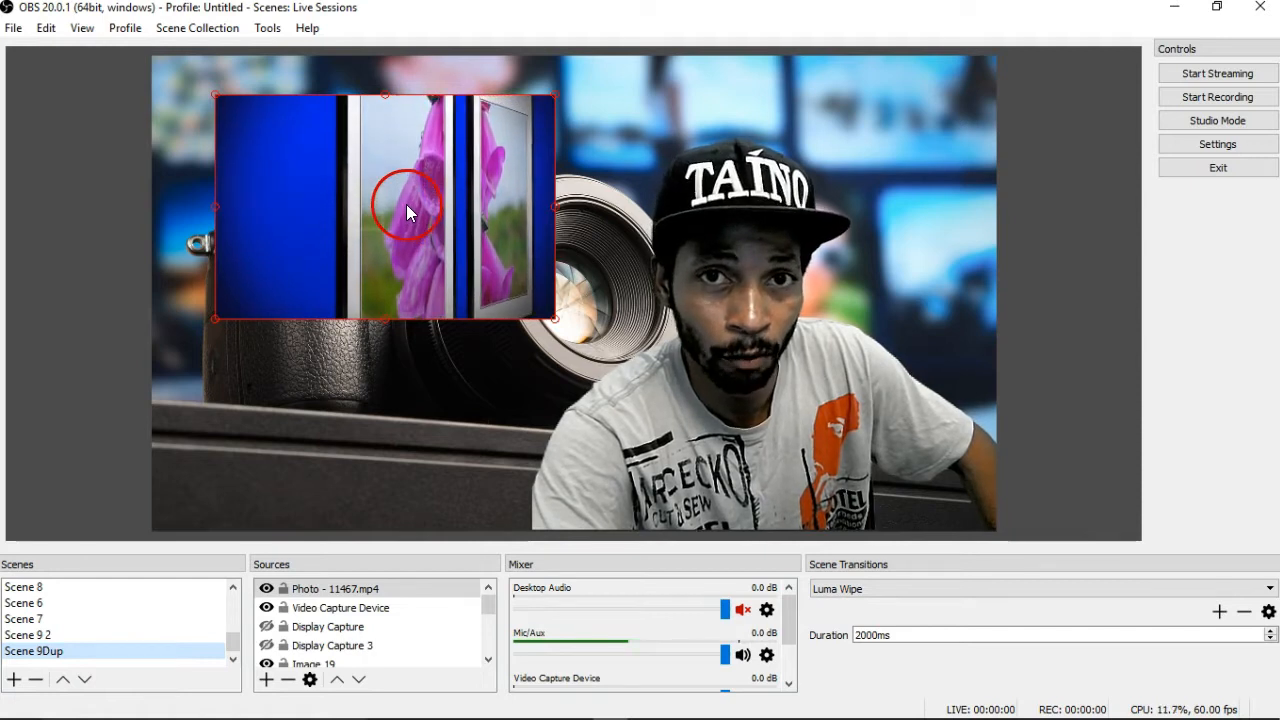
Hide the Video Capture Device source in Scene 9 2
{"action": "left_click", "coordinate": [150, 636]}
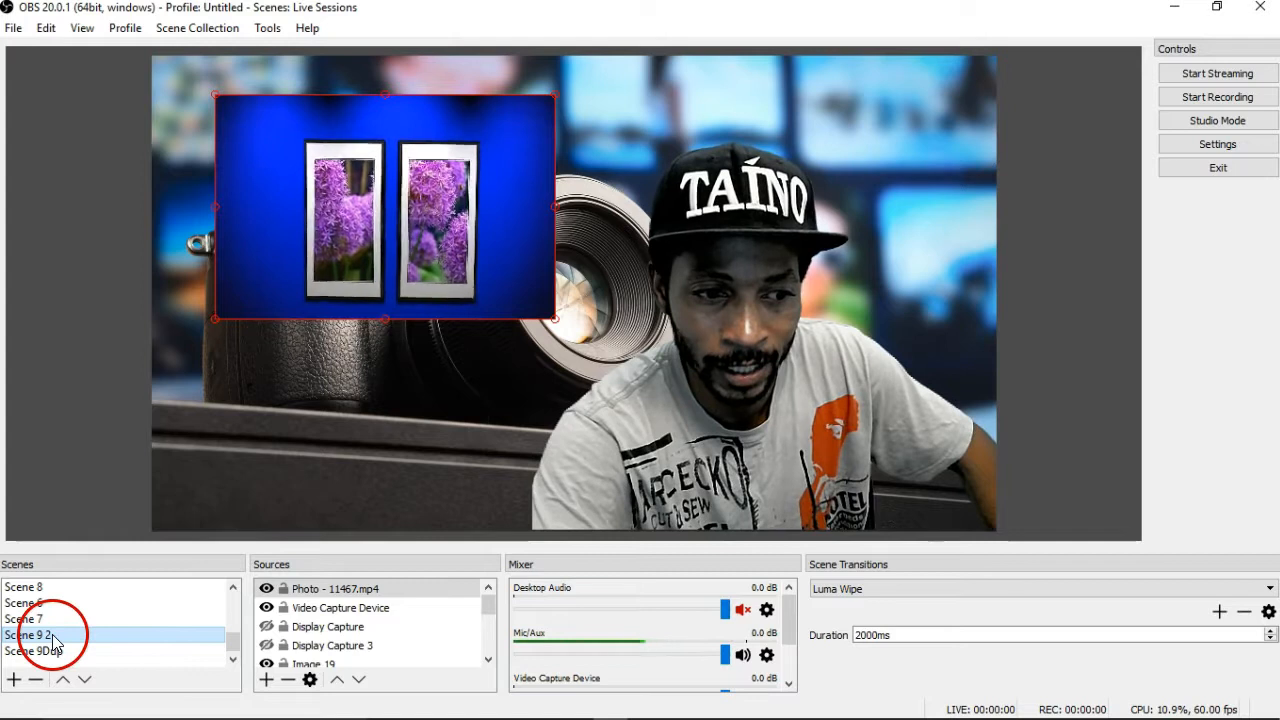
{"action": "left_click", "coordinate": [266, 609]}
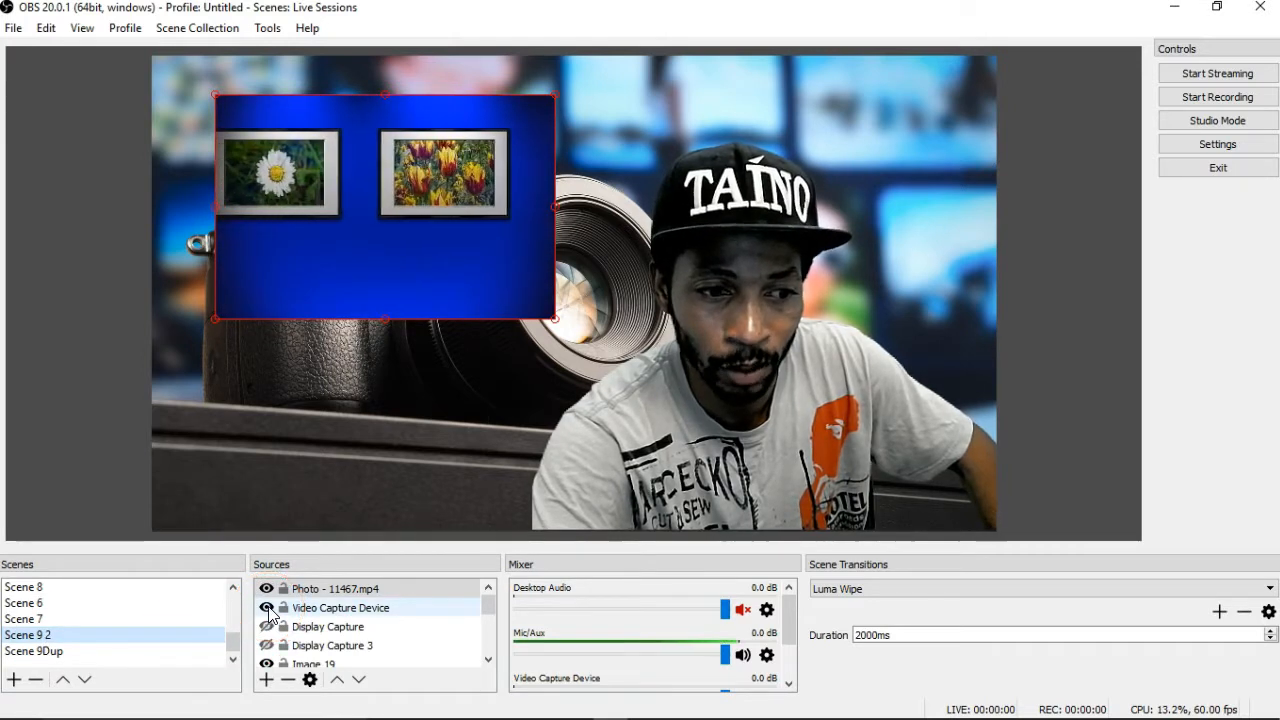
{"action": "left_click", "coordinate": [266, 608]}
Preview the webcam wiping in and out by switching between Scene 9 2 and Scene 9Dup
{"action": "left_click", "coordinate": [111, 642]}
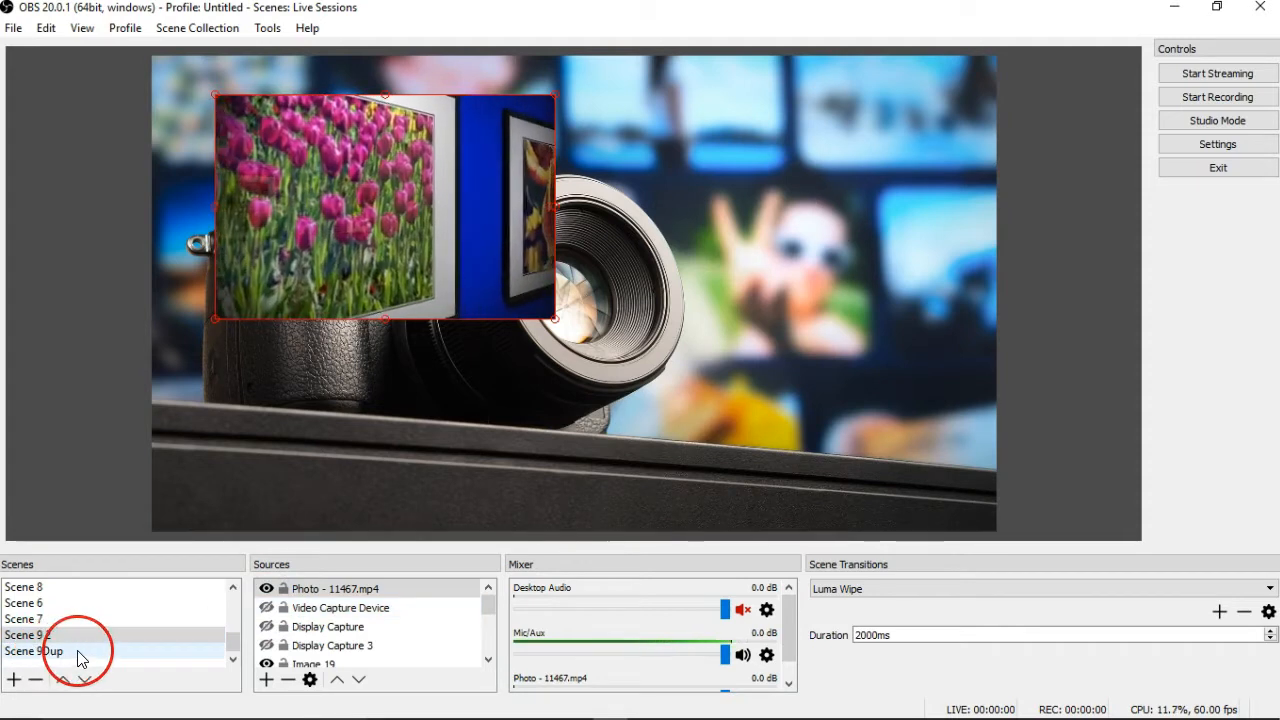
{"action": "left_click", "coordinate": [77, 655]}
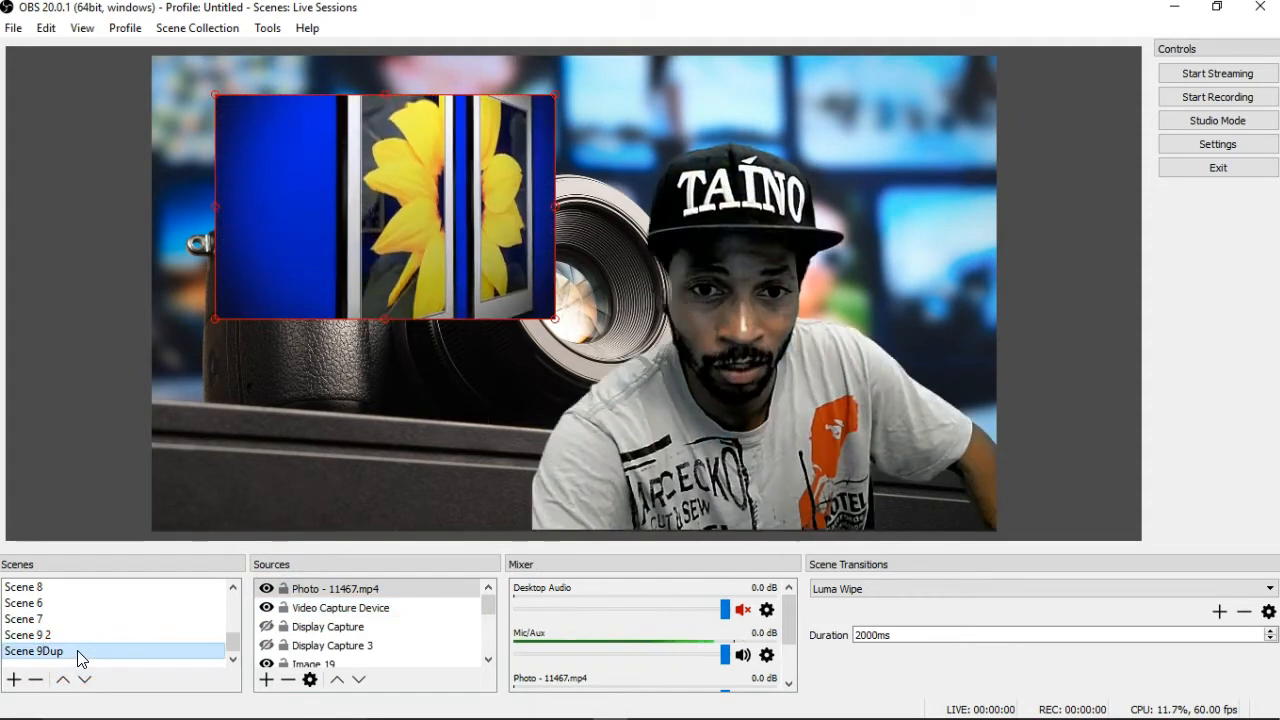
{"action": "left_click", "coordinate": [83, 638]}
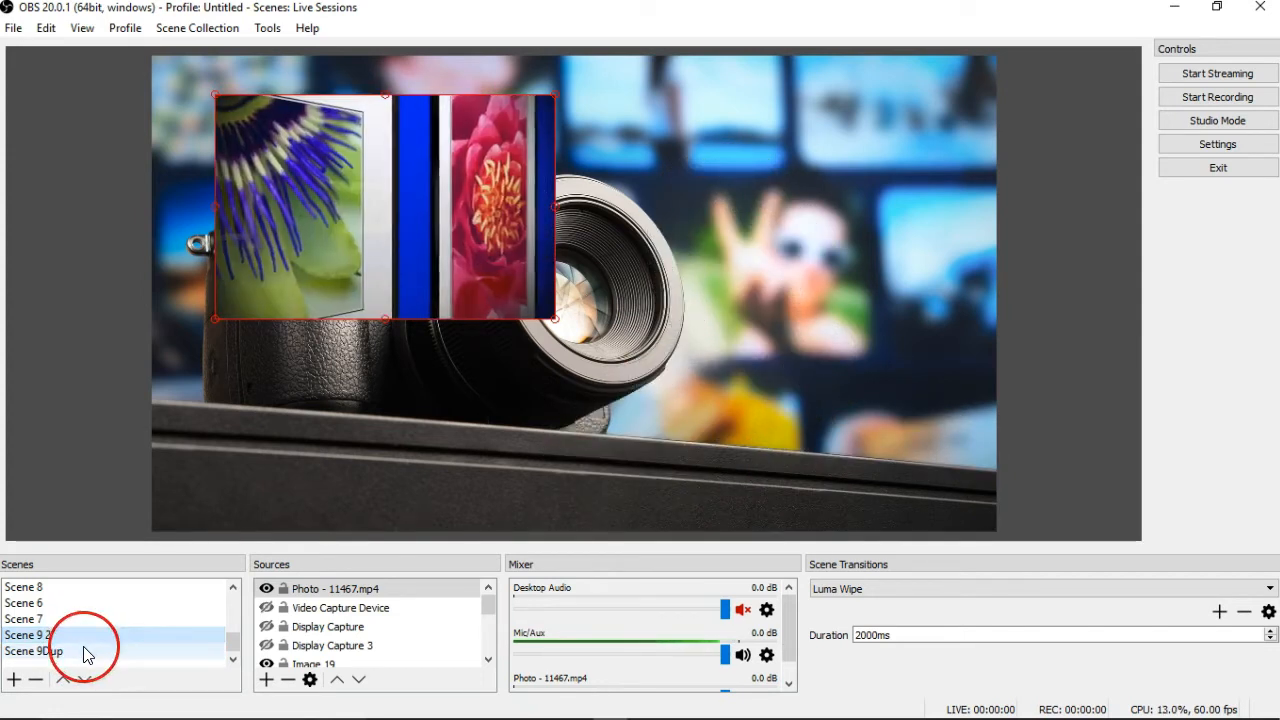
{"action": "left_click", "coordinate": [84, 652]}
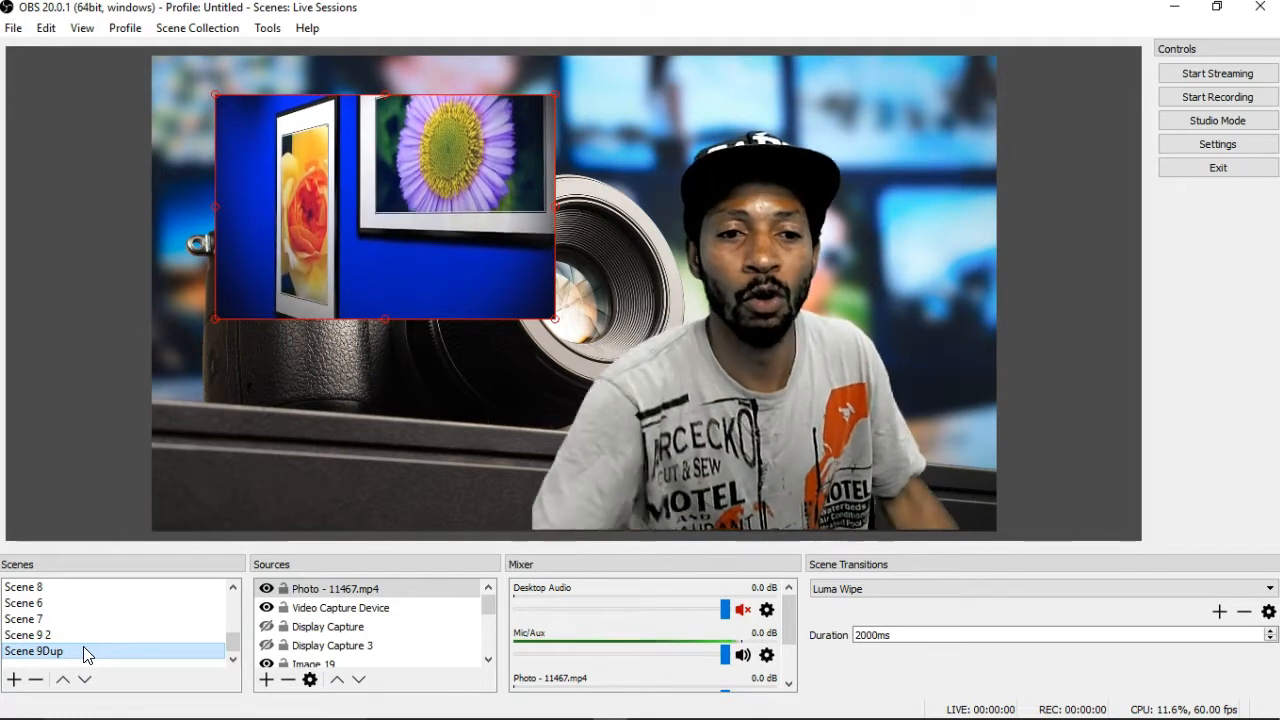
{"action": "left_click", "coordinate": [60, 652]}
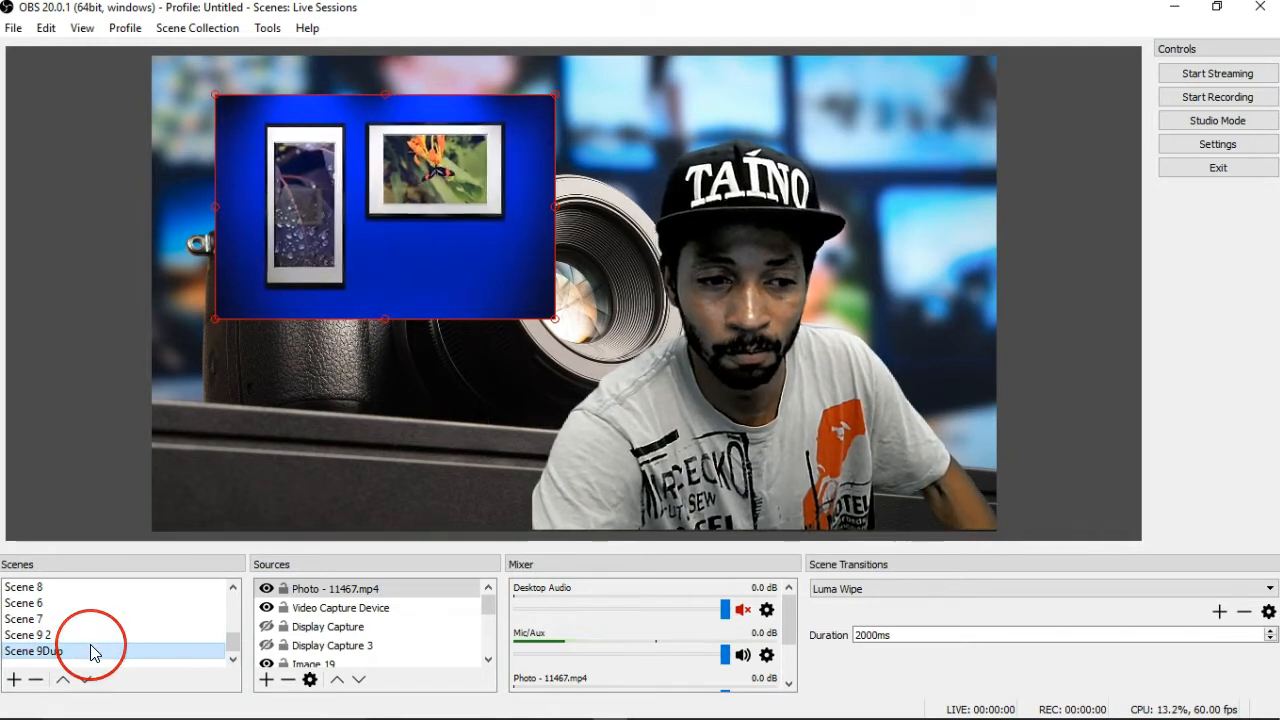
Keep Luma Wipe as the scene transition and set its image to Fractal
{"action": "left_click", "coordinate": [942, 592]}
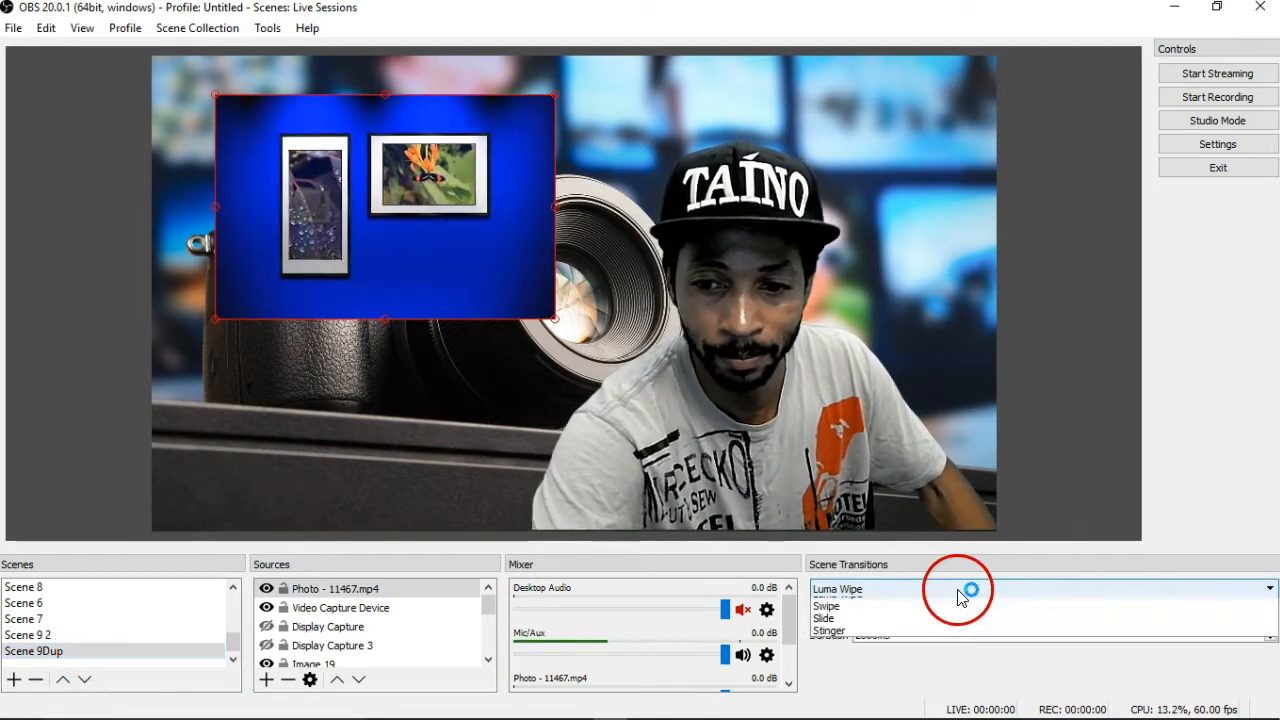
{"action": "left_click", "coordinate": [948, 626]}
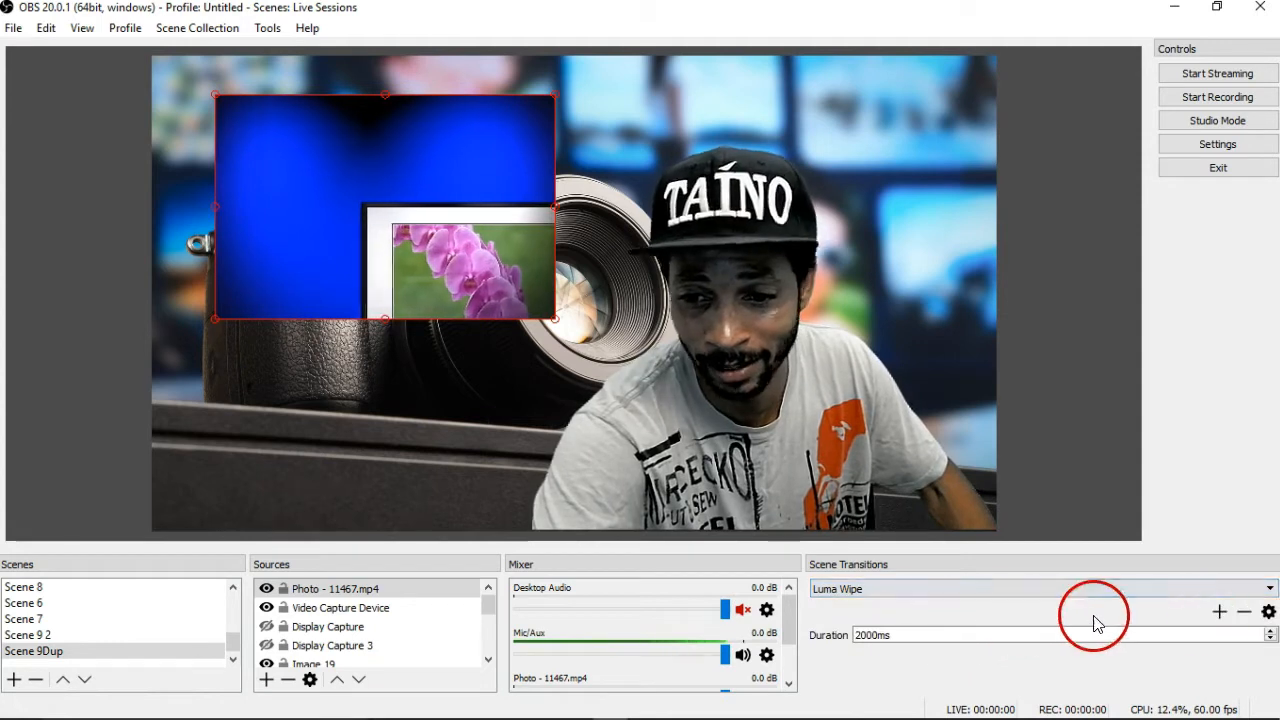
{"action": "left_click", "coordinate": [1268, 612]}
{"action": "left_click", "coordinate": [1225, 566]}
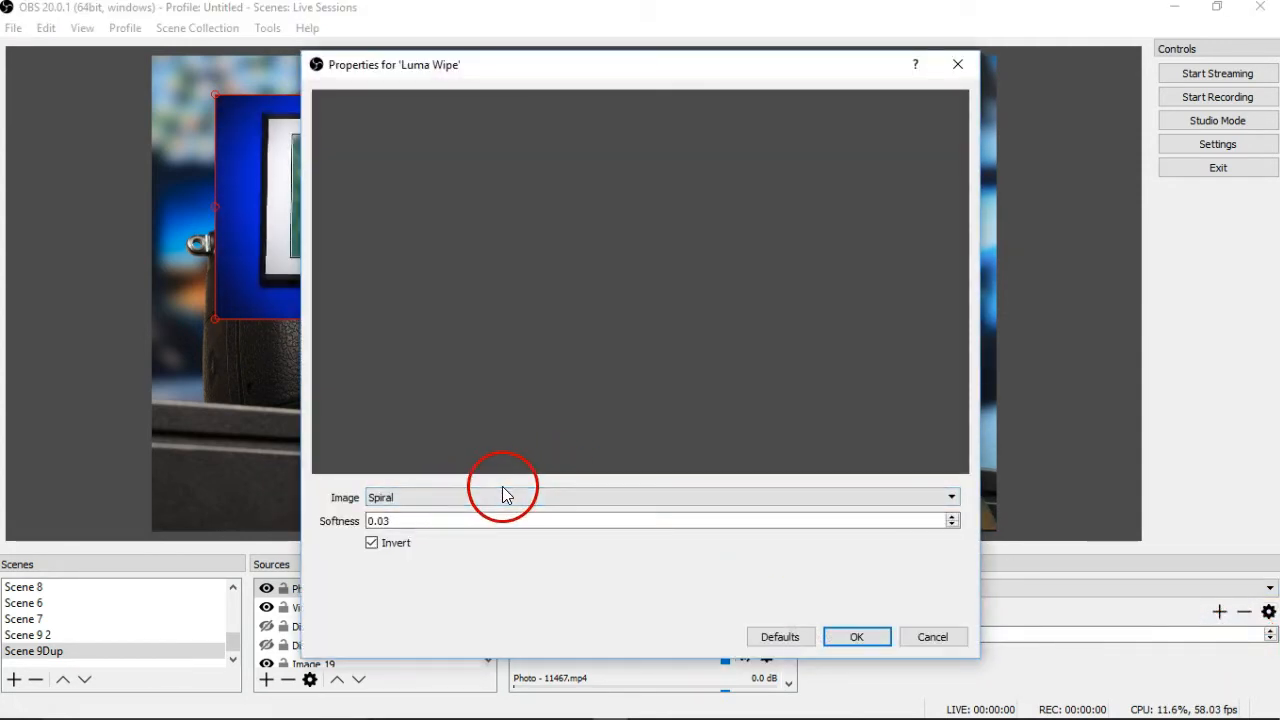
{"action": "left_click", "coordinate": [532, 496]}
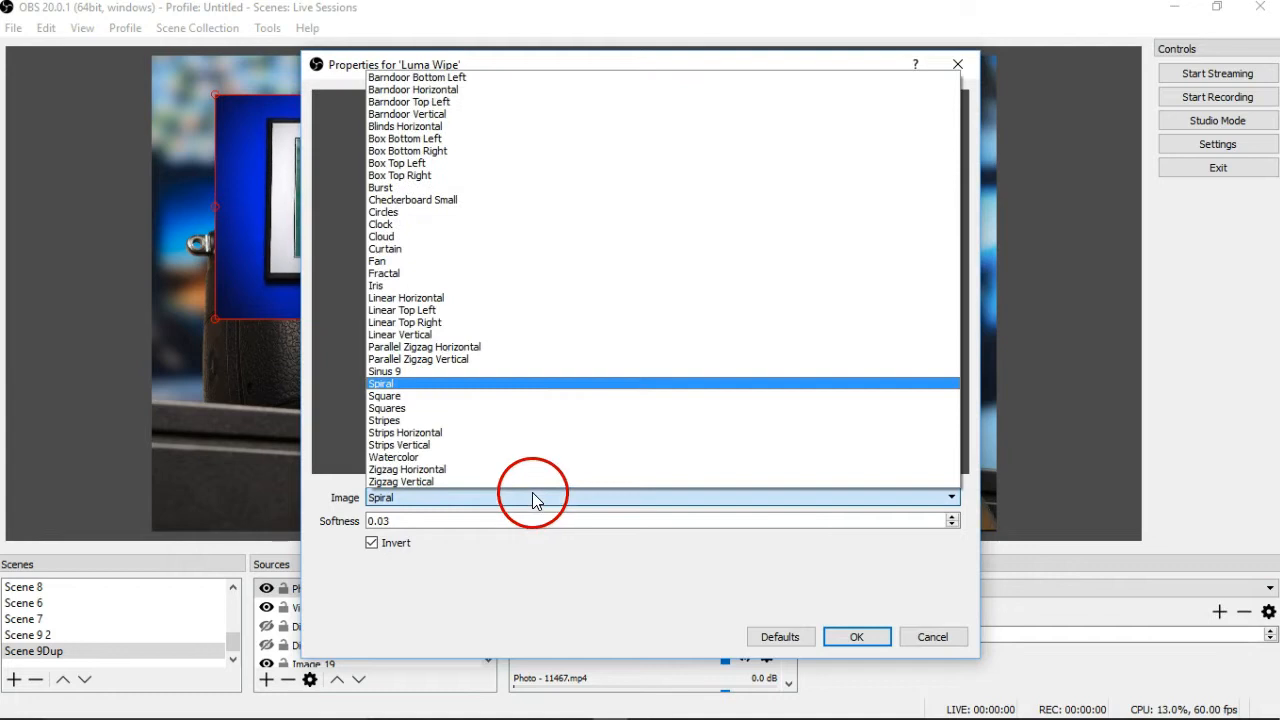
{"action": "left_click", "coordinate": [420, 273]}
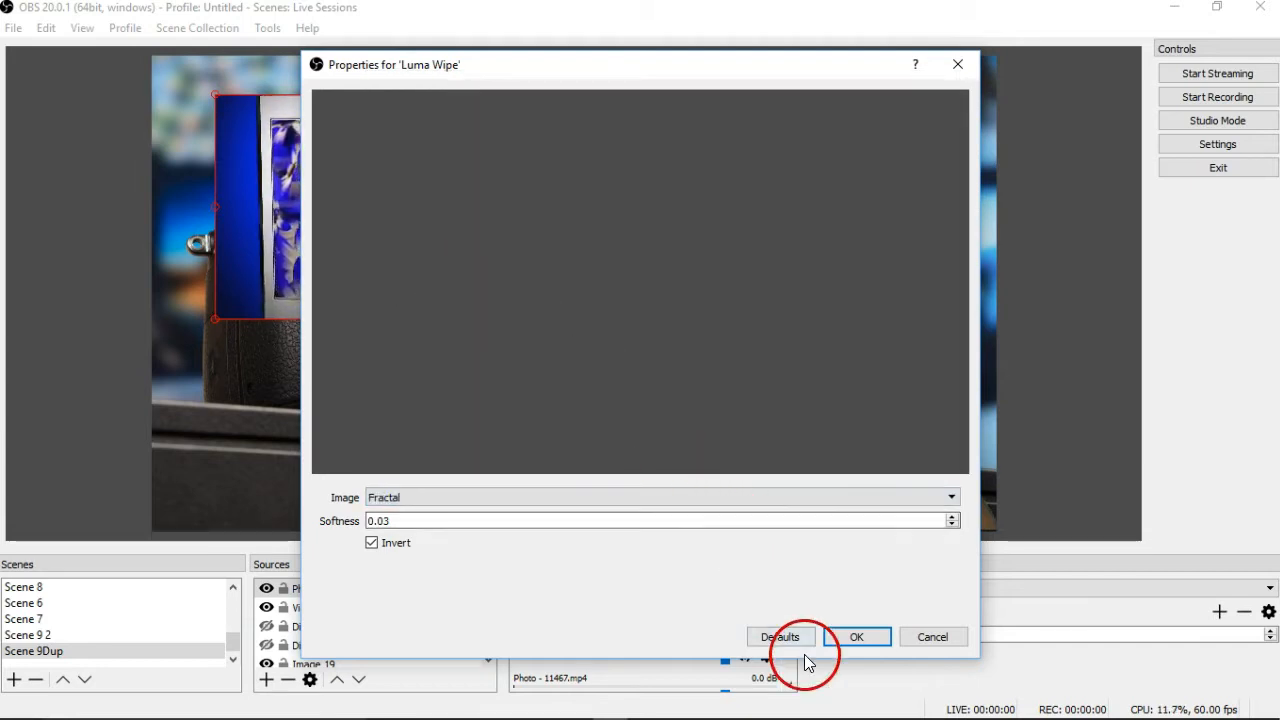
{"action": "left_click", "coordinate": [864, 644]}
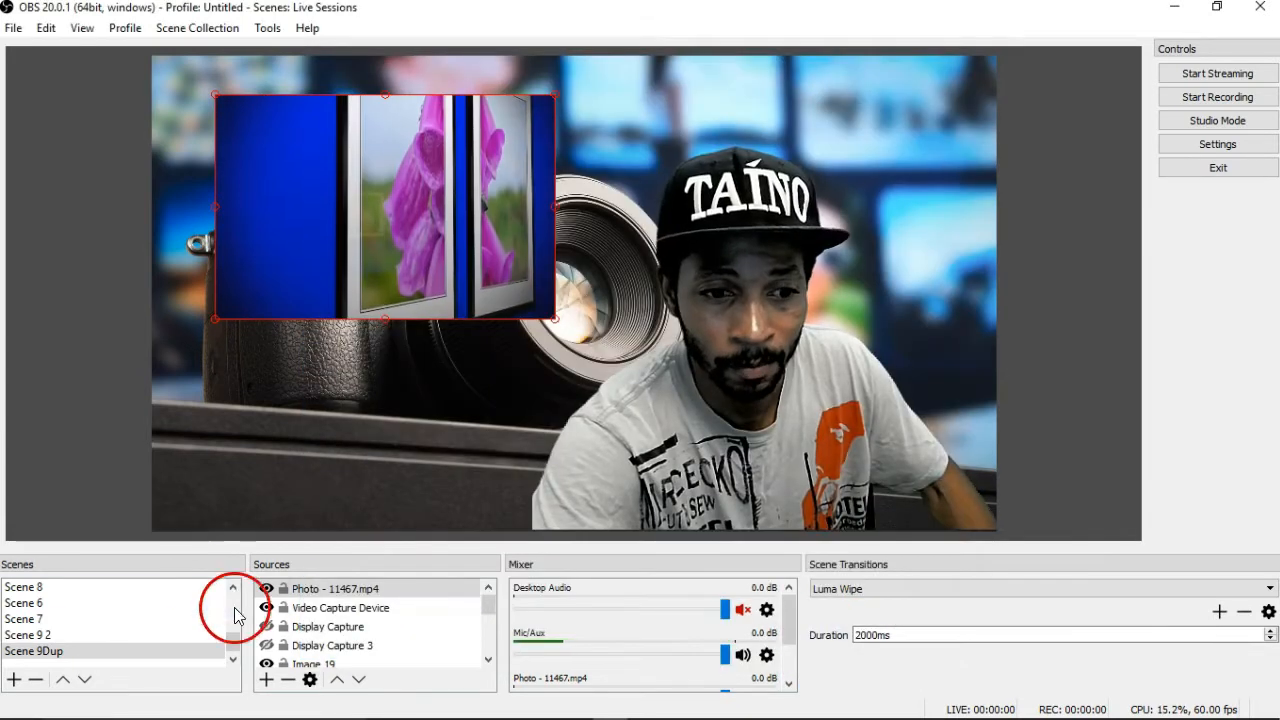
Preview the Fractal Luma Wipe by switching to Scene 9 2 and back to Scene 9Dup
{"action": "left_click", "coordinate": [135, 636]}
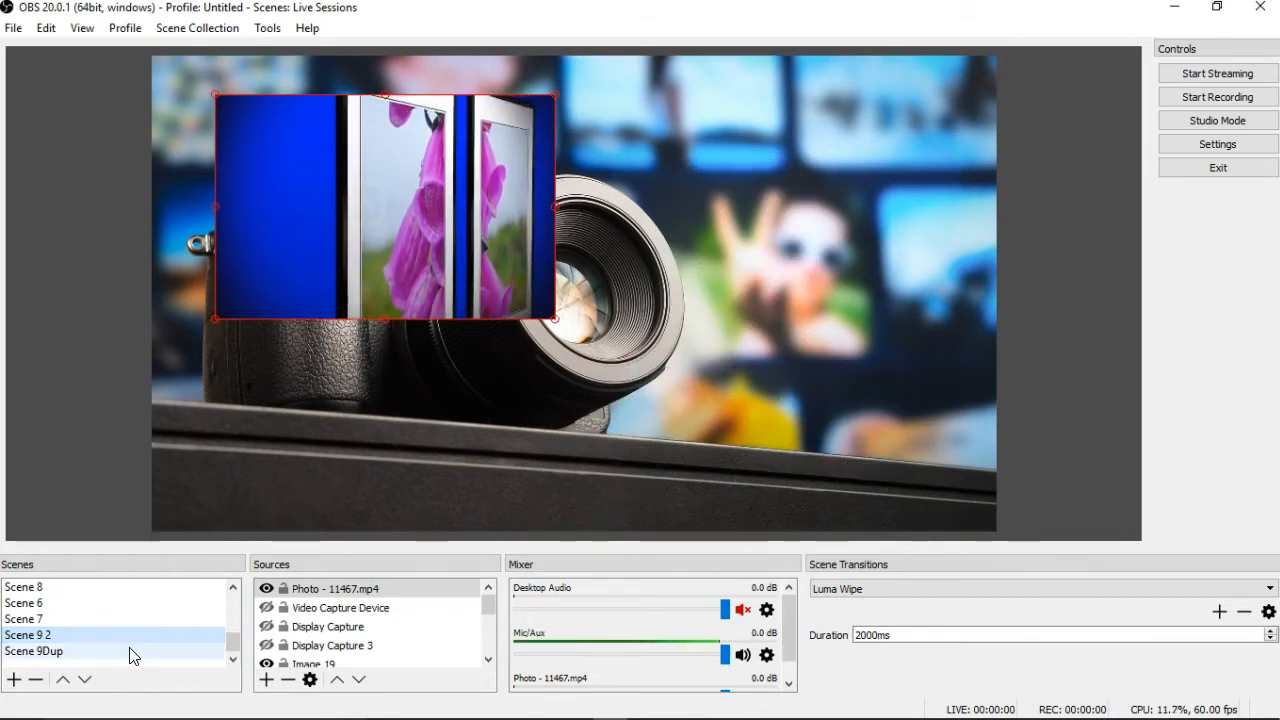
{"action": "left_click", "coordinate": [131, 652]}
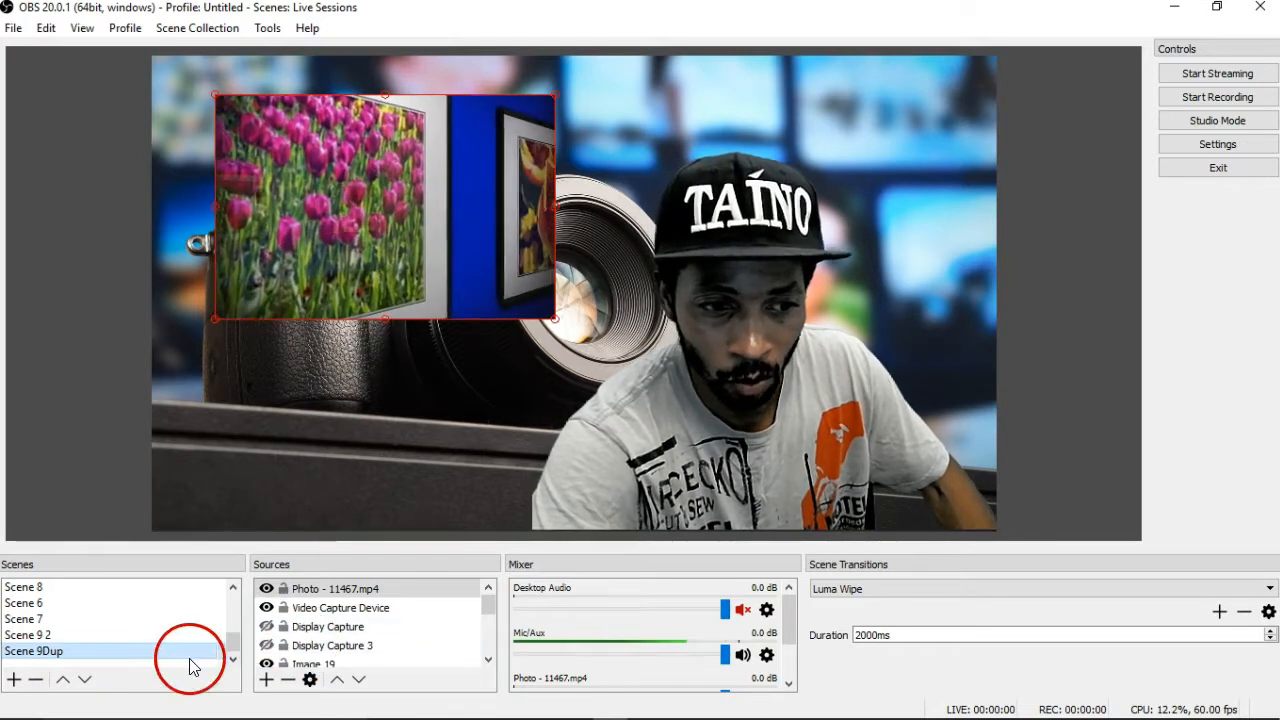
In Scene 9 2, show the Video Capture Device source again and hide Photo - 11467.mp4
{"action": "left_click", "coordinate": [166, 635]}
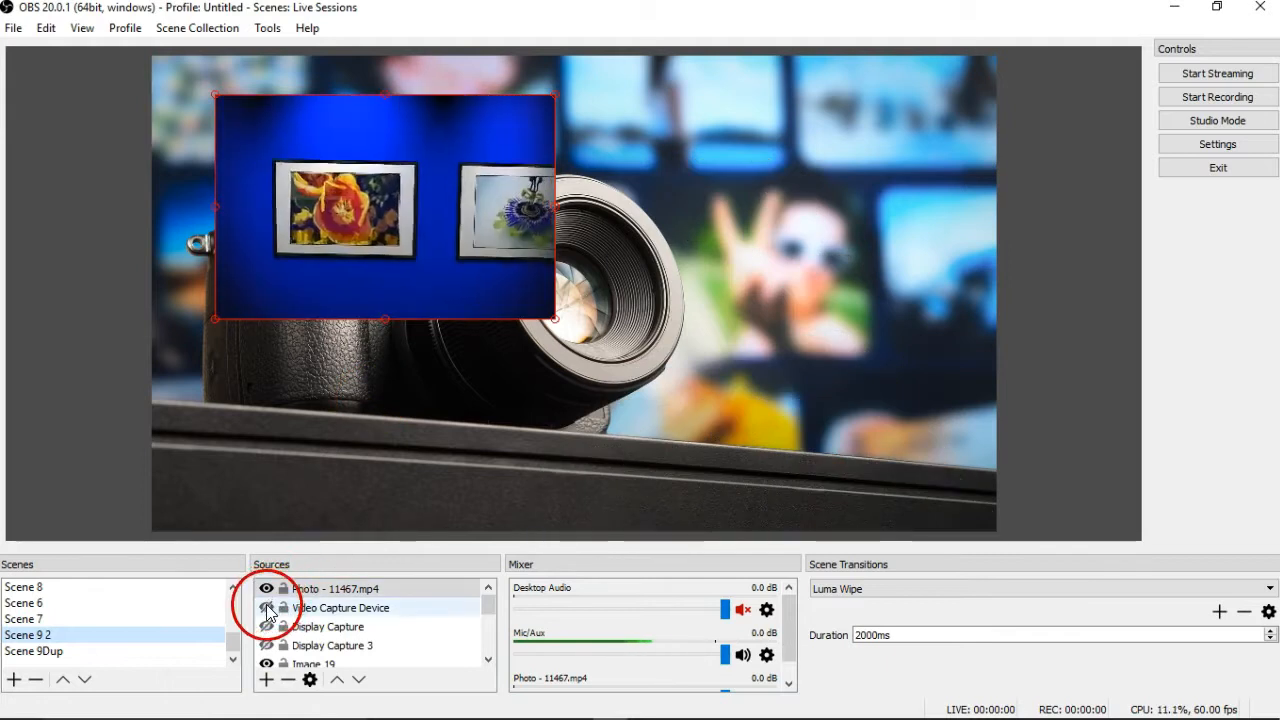
{"action": "left_click", "coordinate": [266, 608]}
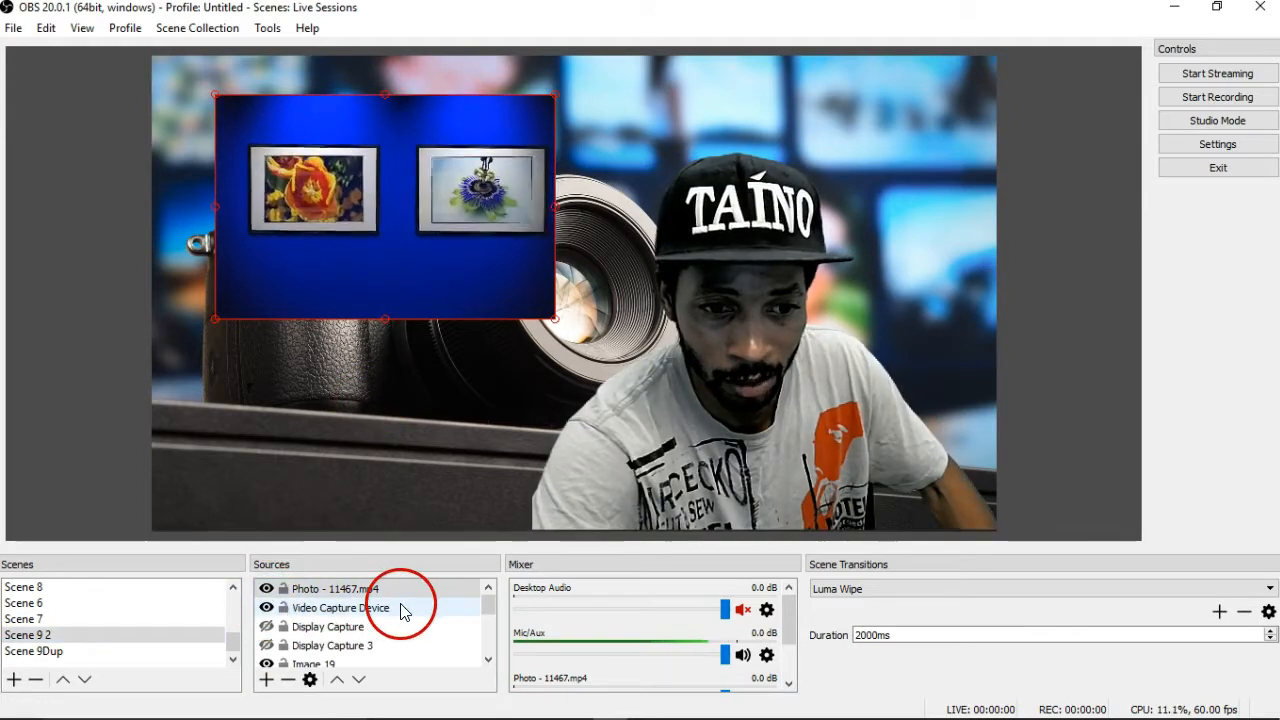
{"action": "left_click", "coordinate": [266, 589]}
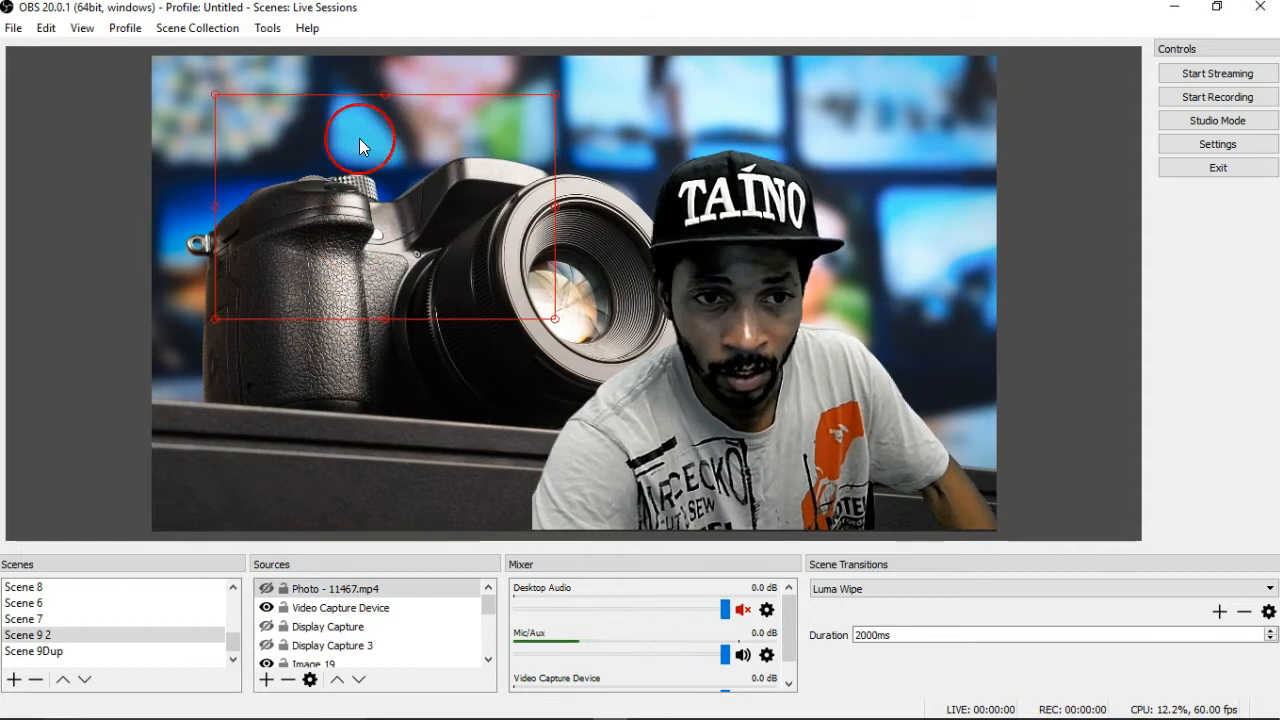
Preview the photo video wiping in and out by switching between Scene 9Dup and Scene 9 2
{"action": "left_click", "coordinate": [71, 652]}
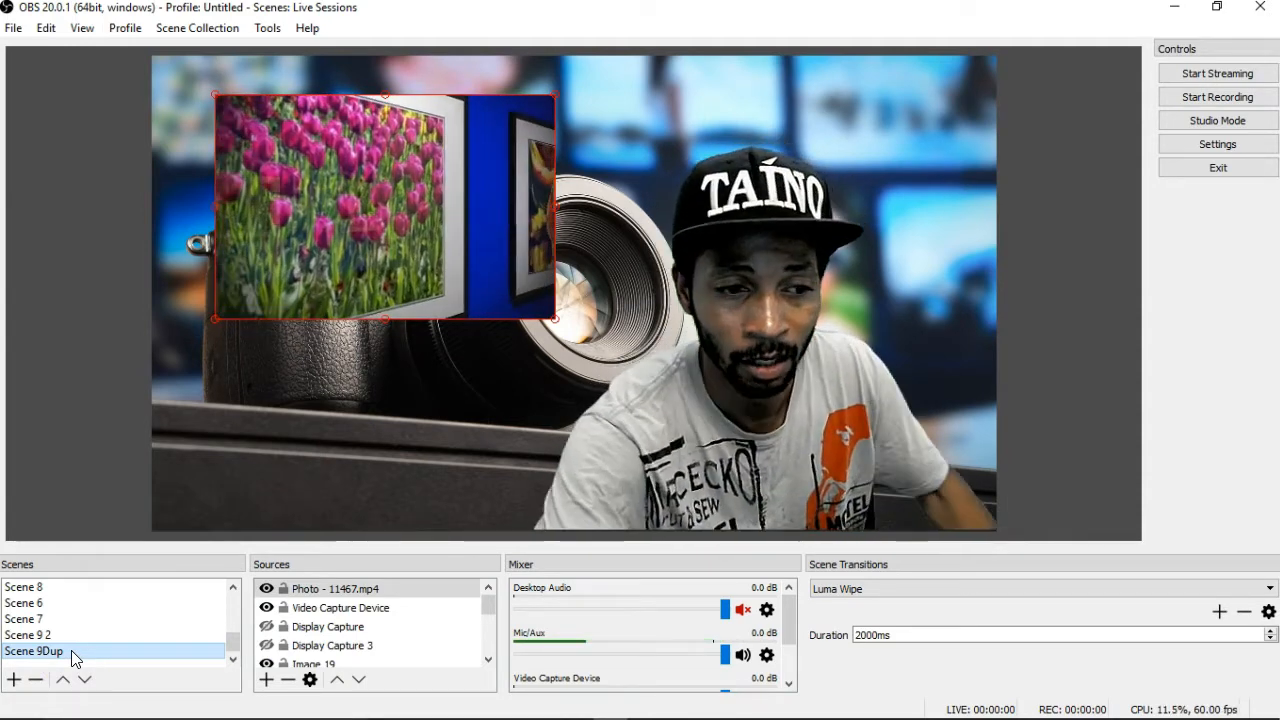
{"action": "left_click", "coordinate": [75, 635]}
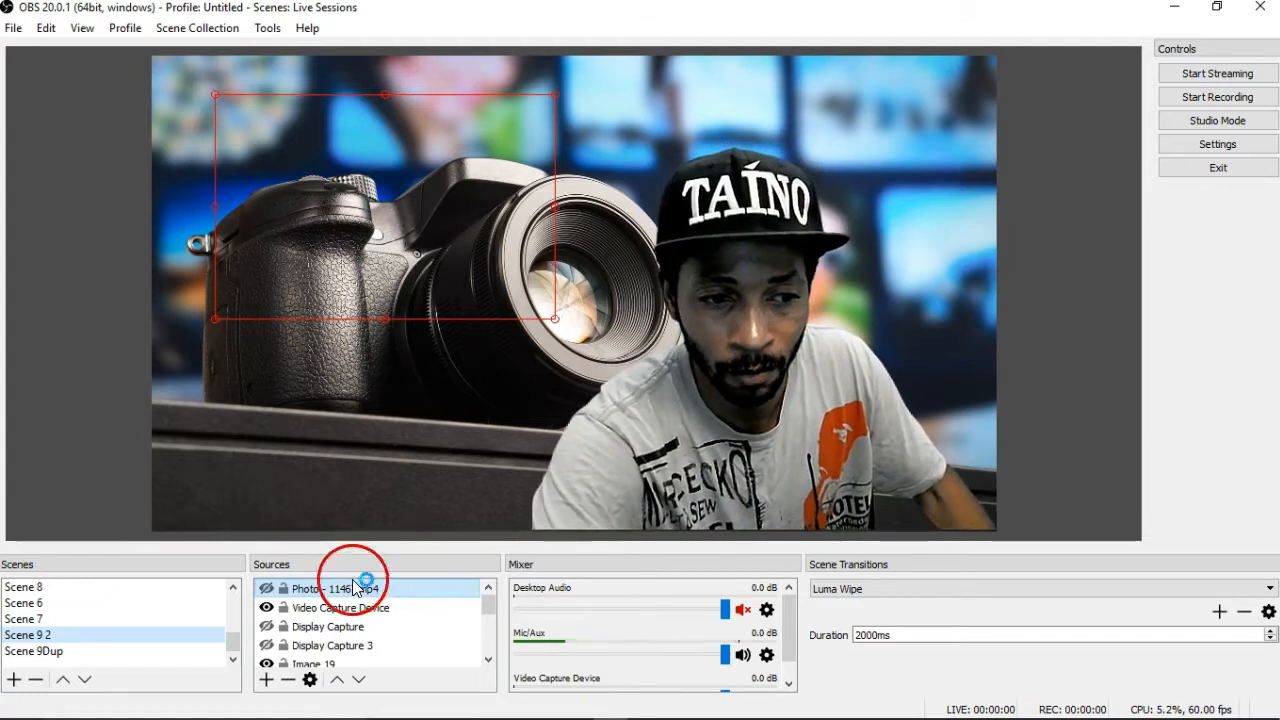
{"action": "left_click", "coordinate": [59, 656]}
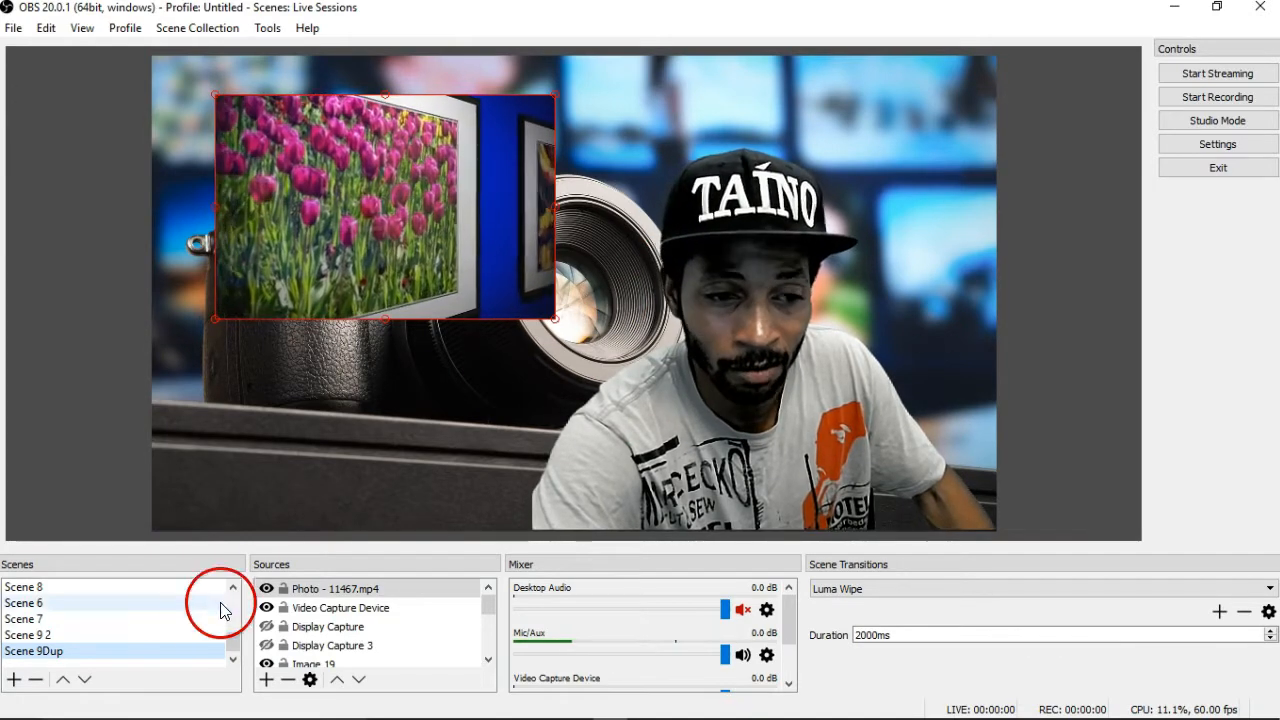
{"action": "left_click", "coordinate": [146, 649]}
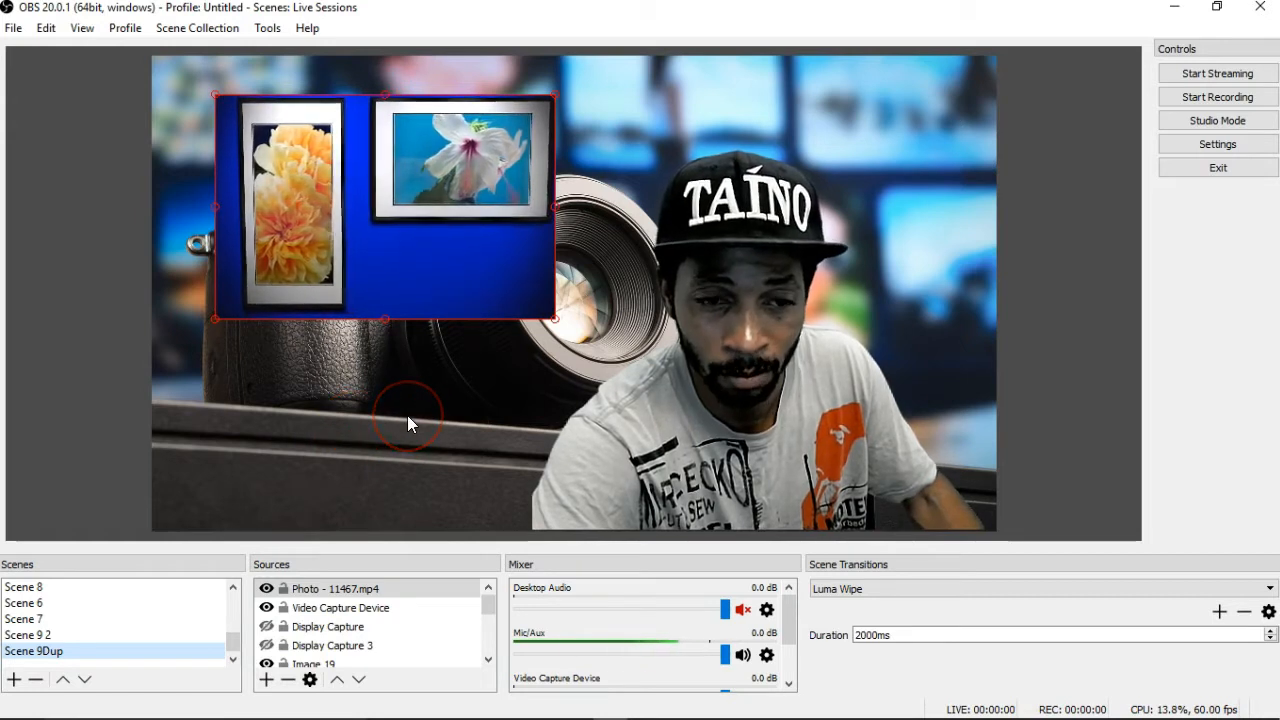
{"action": "left_click", "coordinate": [95, 652]}
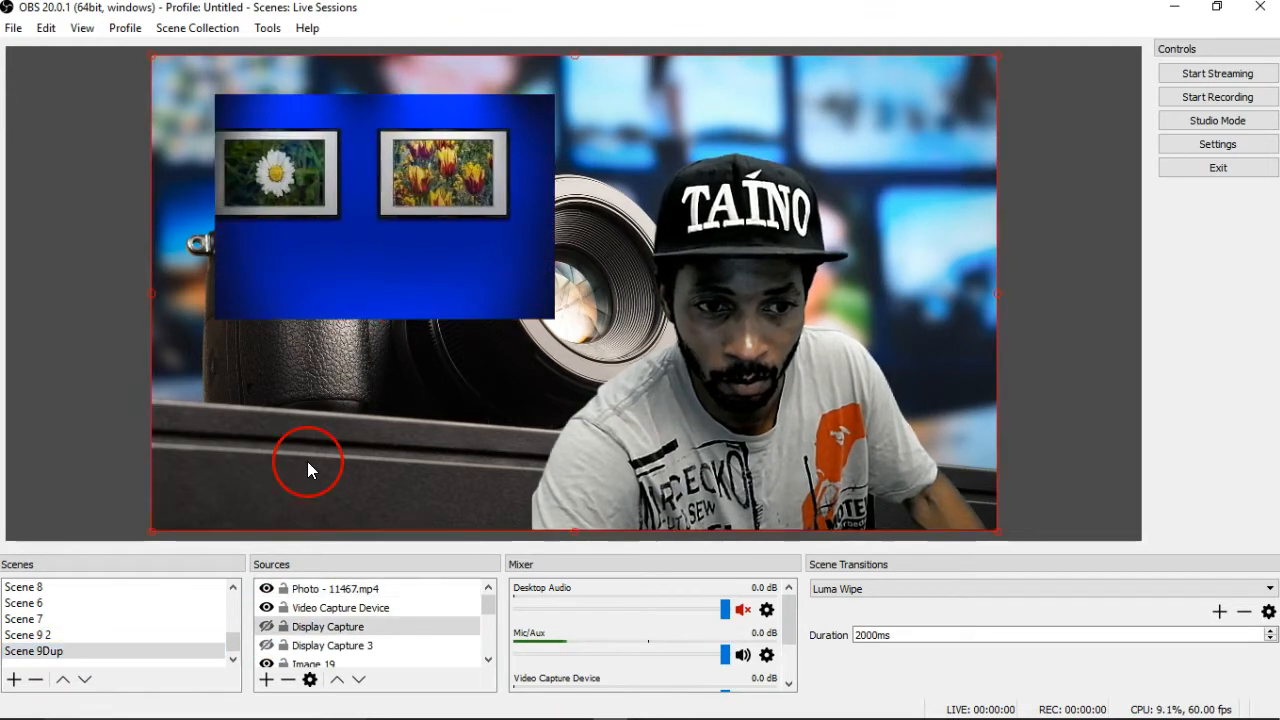
Hide the Image 19 background source in Scene 9Dup and show it again
{"action": "scroll", "coordinate": [298, 632], "scroll_direction": "down", "scroll_amount": 1}
{"action": "left_click", "coordinate": [303, 646]}
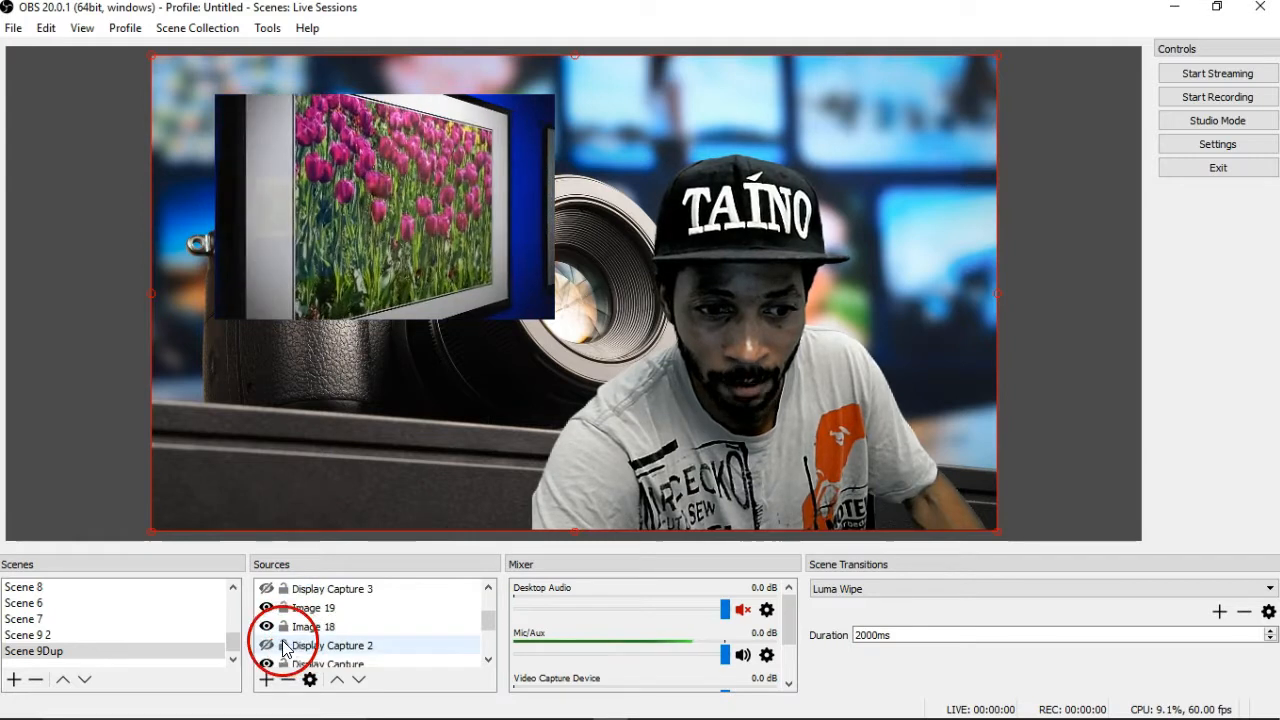
{"action": "left_click", "coordinate": [272, 611]}
{"action": "left_click", "coordinate": [267, 608]}
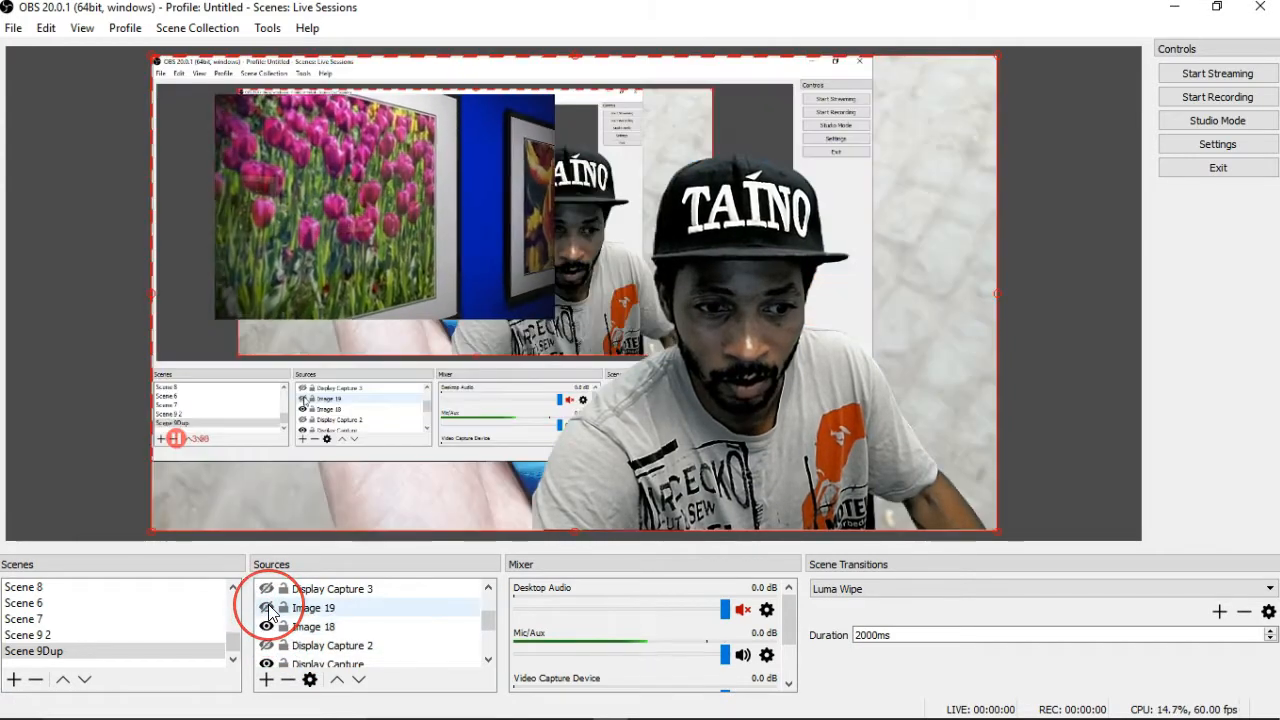
{"action": "left_click", "coordinate": [267, 607]}
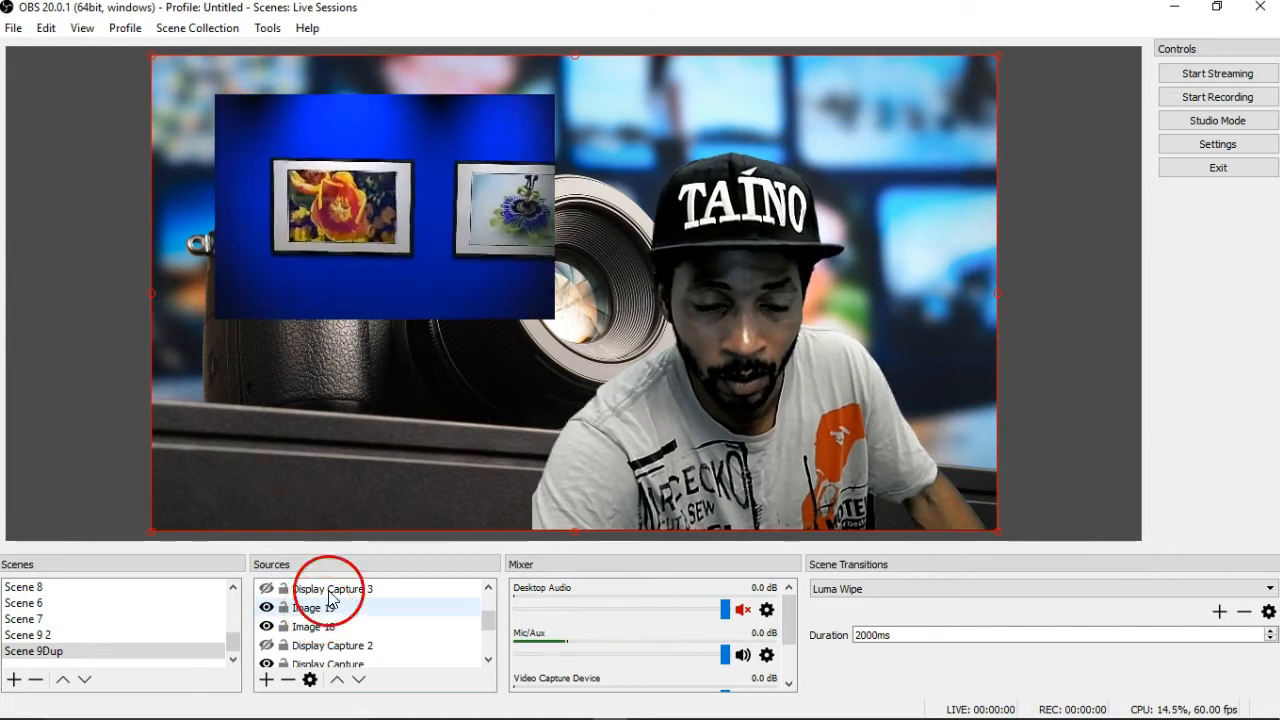
{"action": "left_click", "coordinate": [543, 288]}
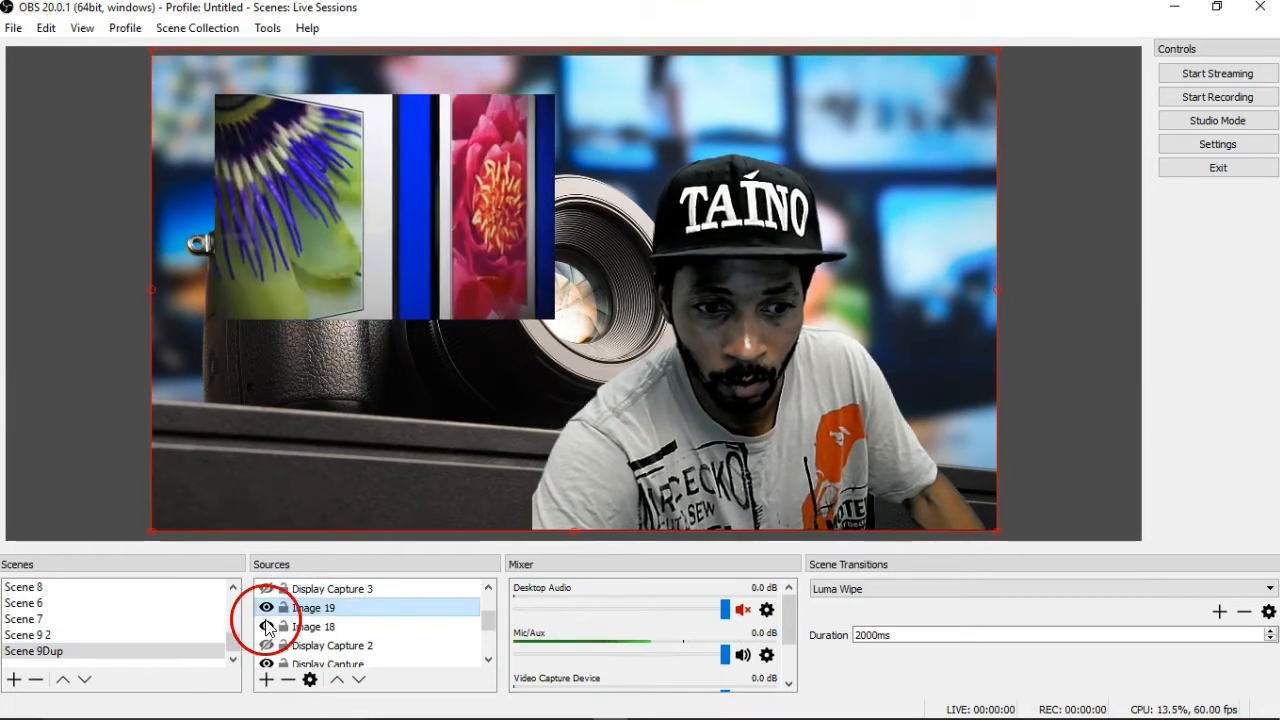
Enlarge the Photo - 11467.mp4 source in Scene 9Dup until it covers the whole canvas
{"action": "scroll", "coordinate": [290, 595], "scroll_direction": "up", "scroll_amount": 1}
{"action": "left_click", "coordinate": [309, 588]}
{"action": "left_click_drag", "start_coordinate": [562, 323], "coordinate": [1000, 537]}
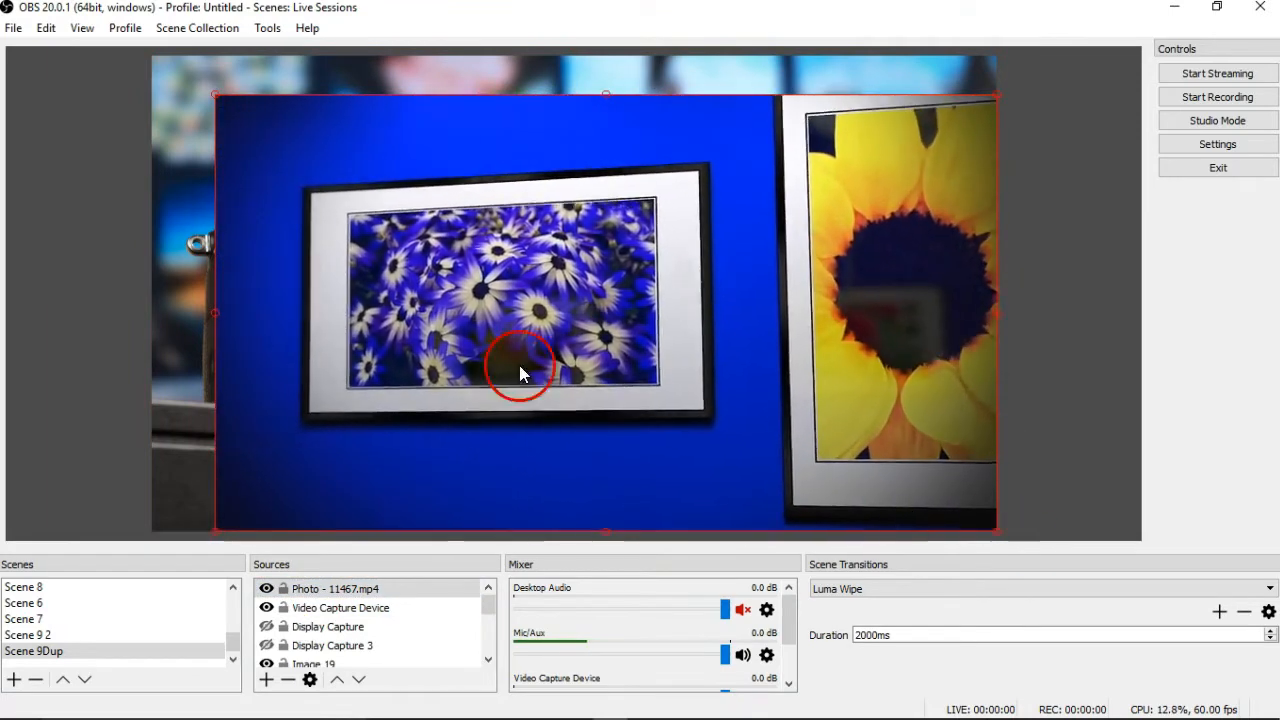
{"action": "left_click_drag", "start_coordinate": [215, 94], "coordinate": [135, 55]}
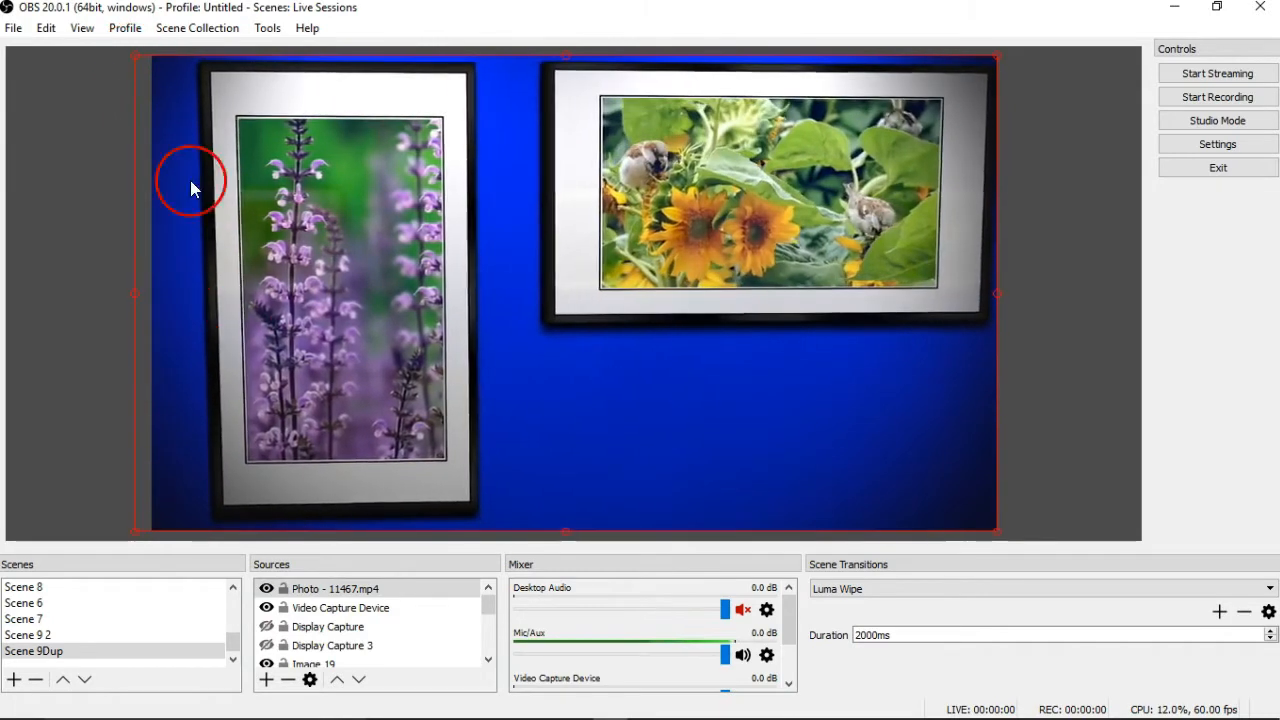
{"action": "mouse_move", "coordinate": [346, 712]}
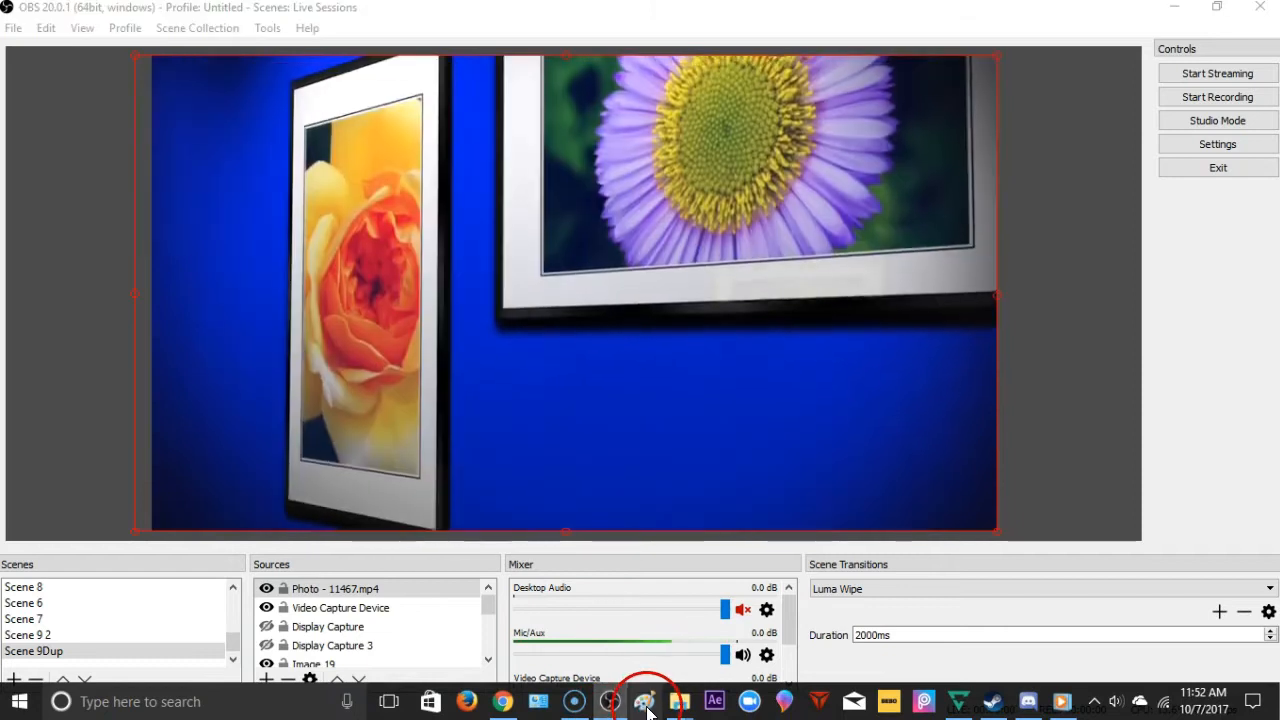
{"action": "left_click", "coordinate": [645, 702]}
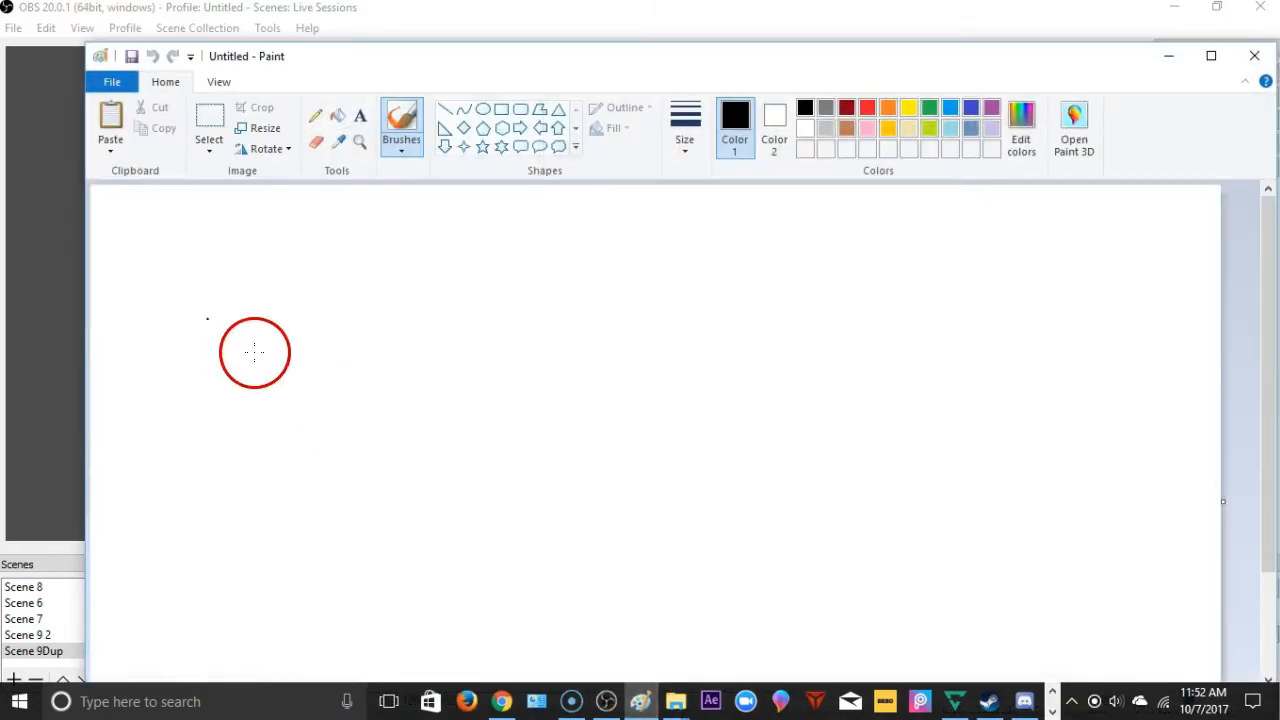
{"action": "left_click", "coordinate": [110, 113]}
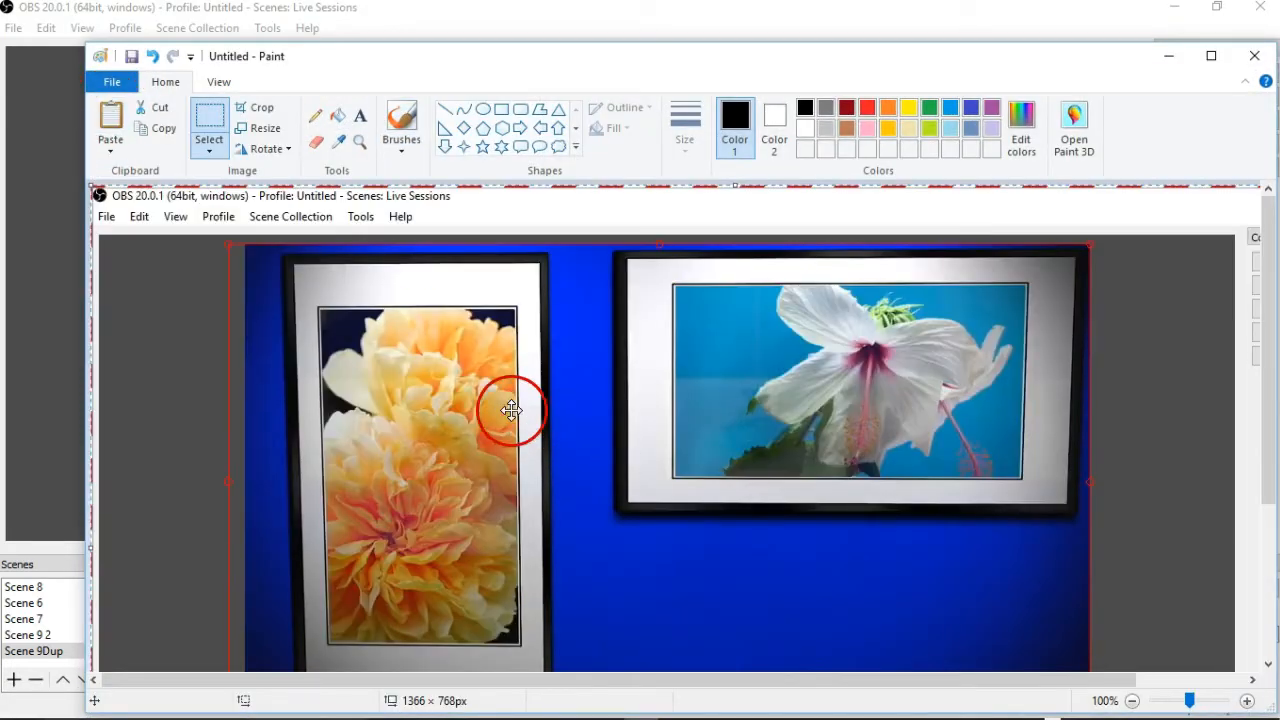
{"action": "left_click", "coordinate": [1174, 55]}
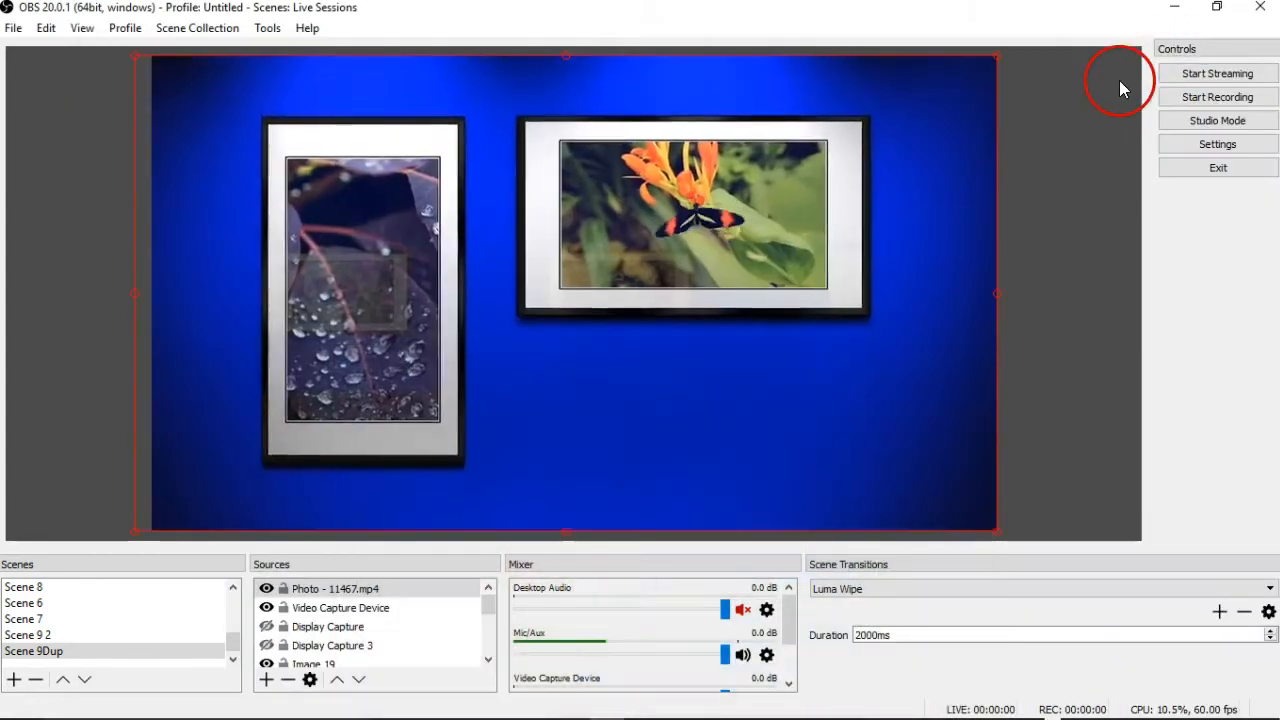
Deselect the video source in the preview, then switch to Paint and paste a screen capture of the framed pink flower
{"action": "left_click", "coordinate": [1064, 271]}
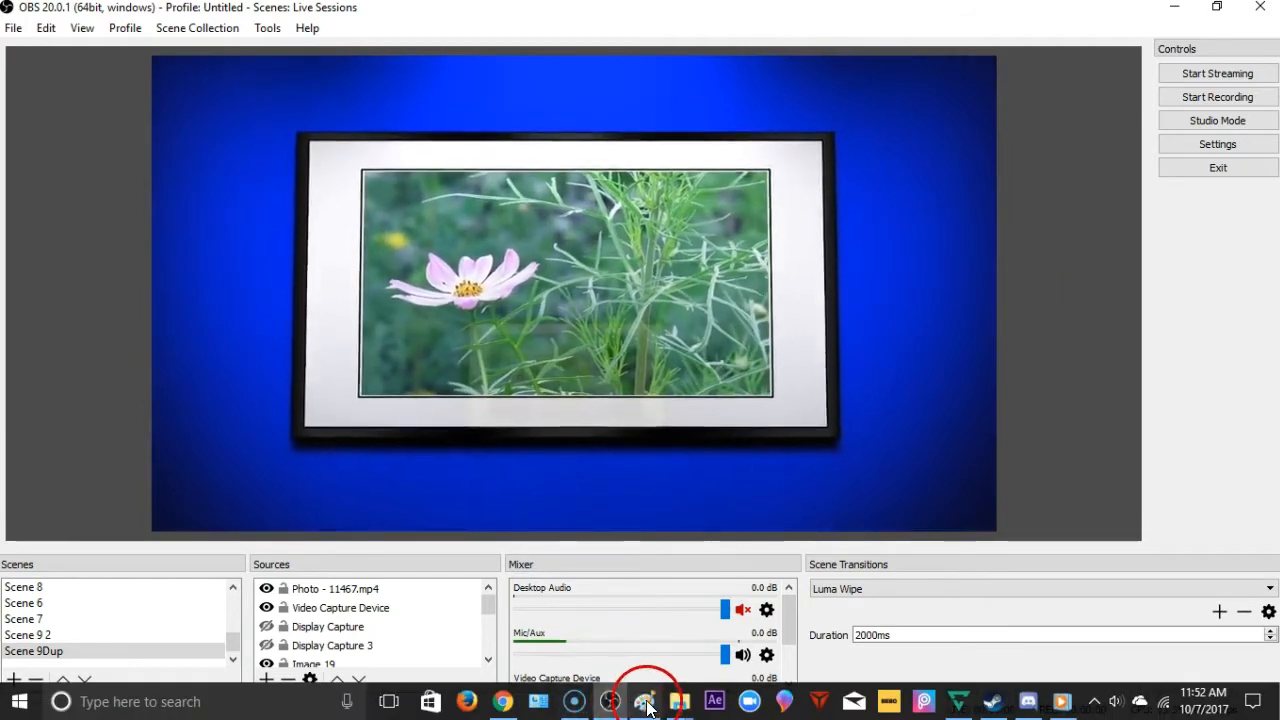
{"action": "left_click", "coordinate": [646, 704]}
{"action": "left_click", "coordinate": [112, 118]}
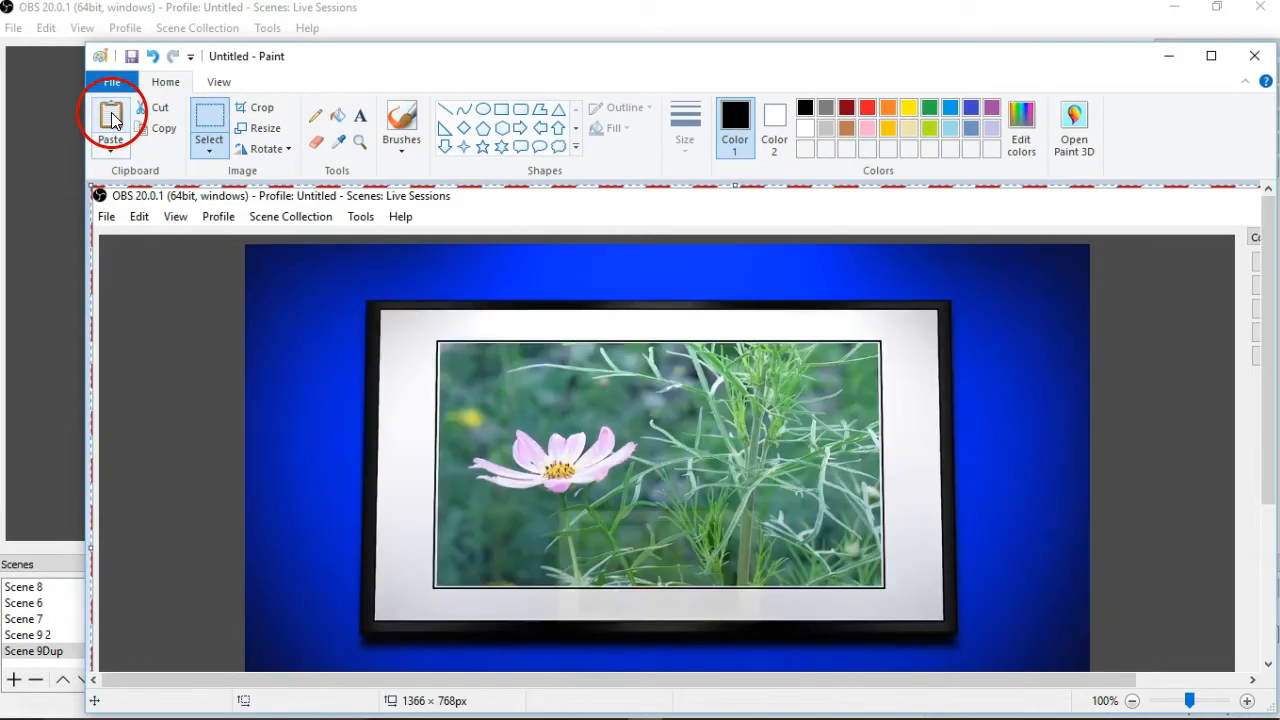
Shift the pasted capture so the preview picture meets the canvas's upper-left corner, and trim the canvas to 896 × 502 px
{"action": "left_click_drag", "start_coordinate": [620, 501], "coordinate": [465, 438]}
{"action": "scroll", "coordinate": [666, 518], "scroll_direction": "down", "scroll_amount": 3}
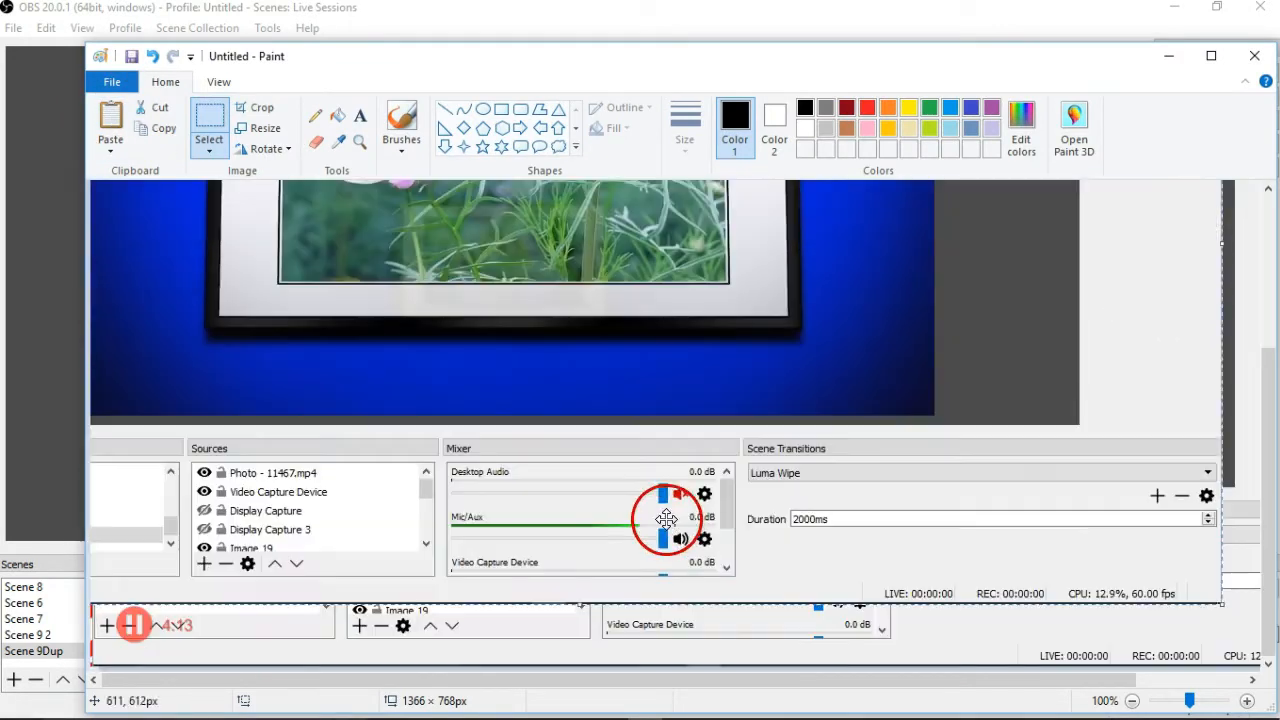
{"action": "left_click", "coordinate": [846, 660]}
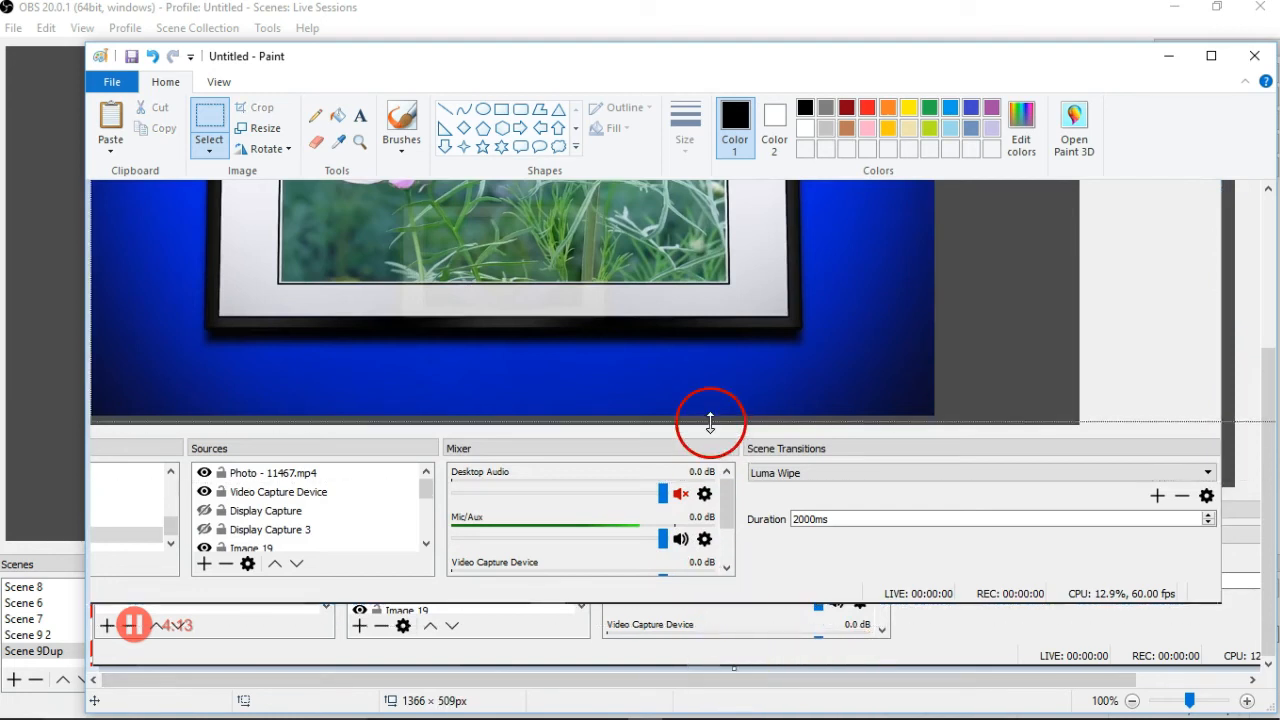
{"action": "left_click_drag", "start_coordinate": [709, 415], "coordinate": [709, 418]}
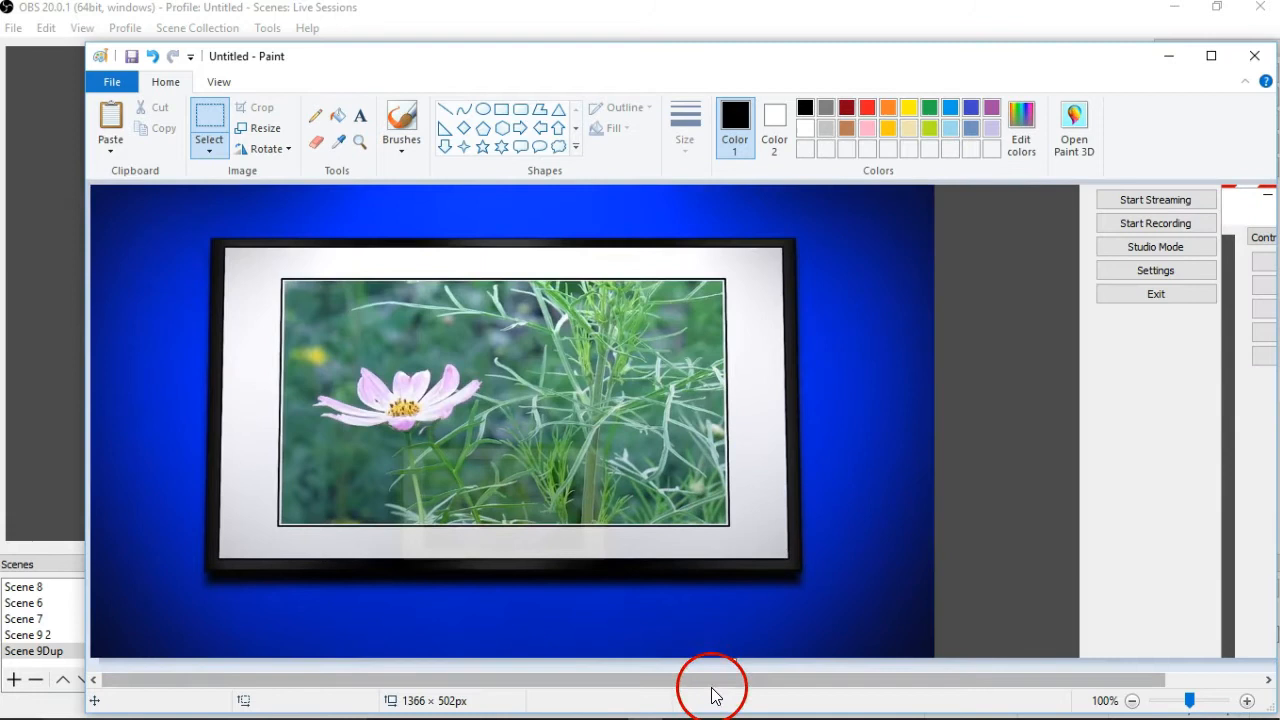
{"action": "left_click_drag", "start_coordinate": [711, 680], "coordinate": [912, 680]}
{"action": "mouse_move", "coordinate": [1266, 428]}
{"action": "left_mouse_down"}
{"action": "mouse_move", "coordinate": [860, 429]}
{"action": "mouse_move", "coordinate": [1276, 436]}
{"action": "left_mouse_up"}
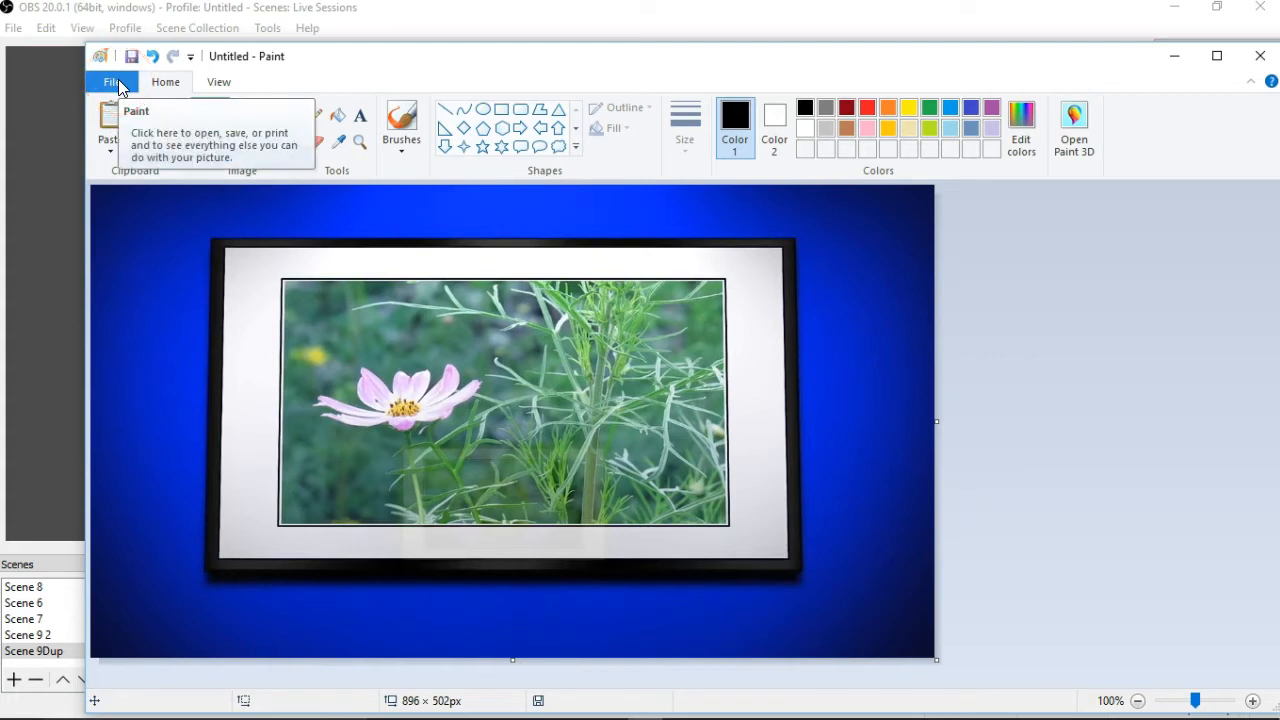
Save the trimmed picture as a JPEG named flower in the Virtual Set folder inside YouTube Thumbnails
{"action": "left_click", "coordinate": [112, 82]}
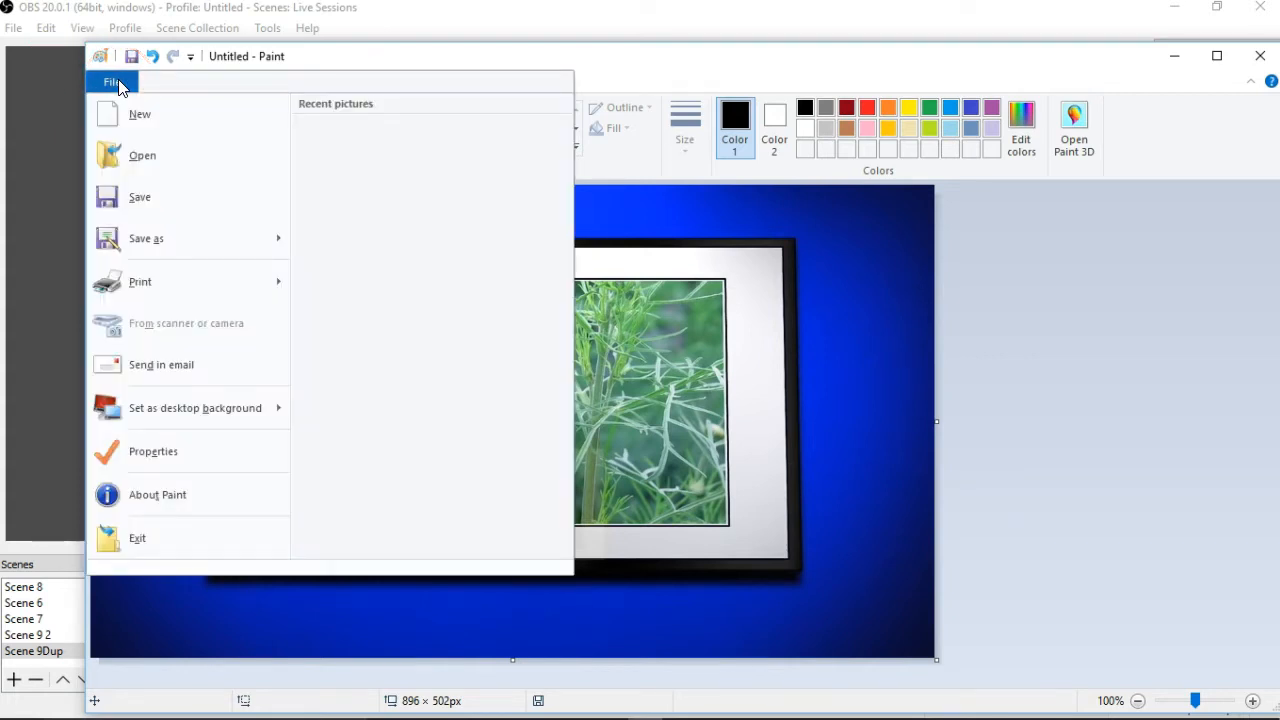
{"action": "mouse_move", "coordinate": [147, 250]}
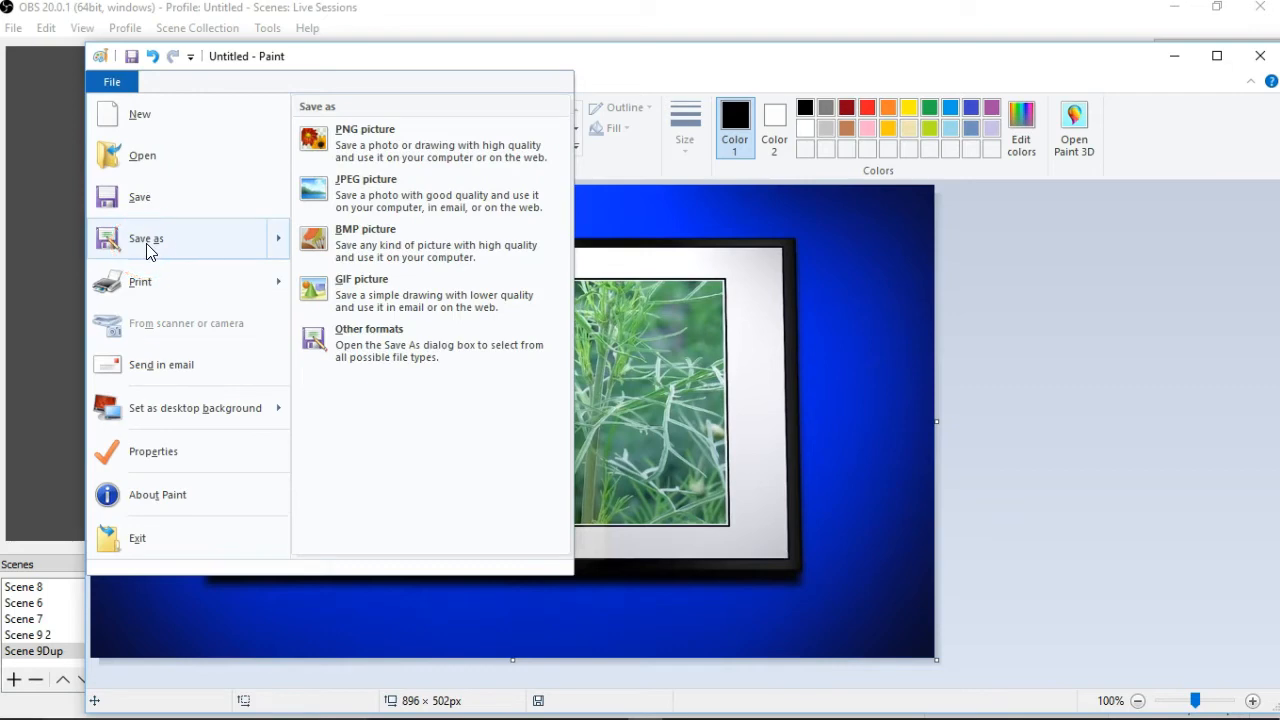
{"action": "left_click", "coordinate": [381, 197]}
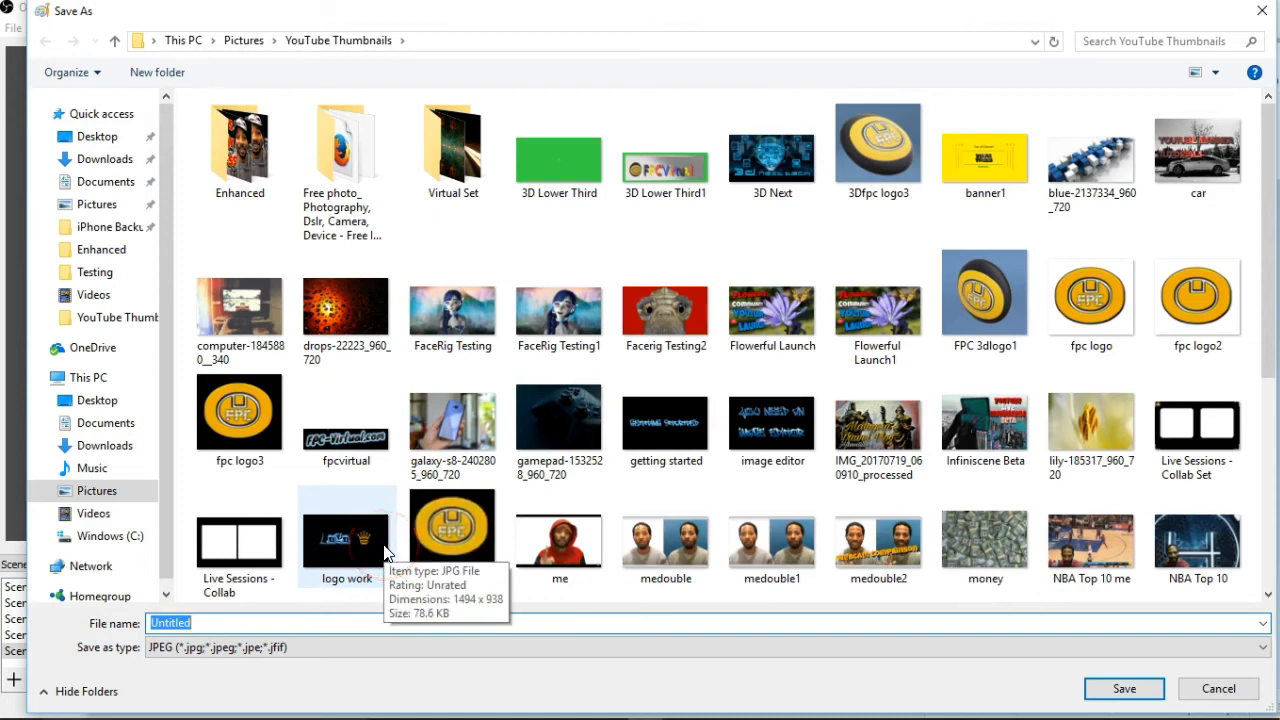
{"action": "left_click", "coordinate": [499, 146]}
{"action": "double_click", "coordinate": [478, 146]}
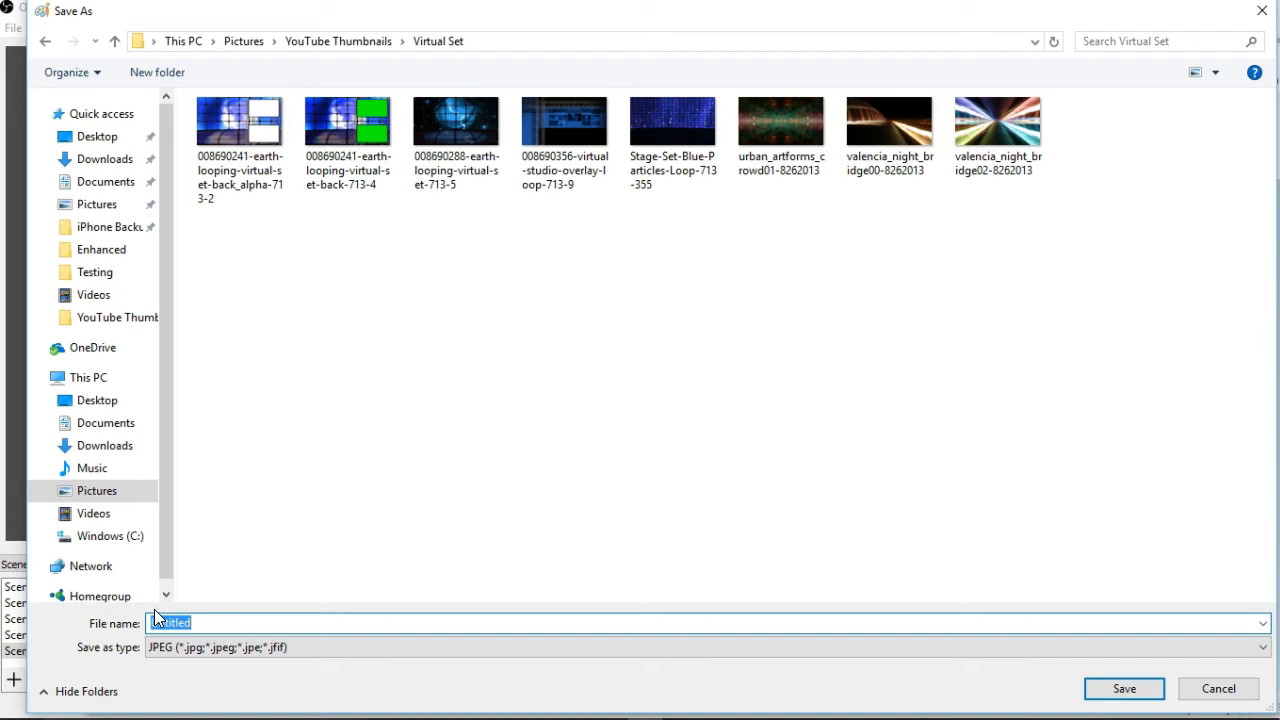
{"action": "type", "text": "flower"}
{"action": "left_click", "coordinate": [1125, 689]}
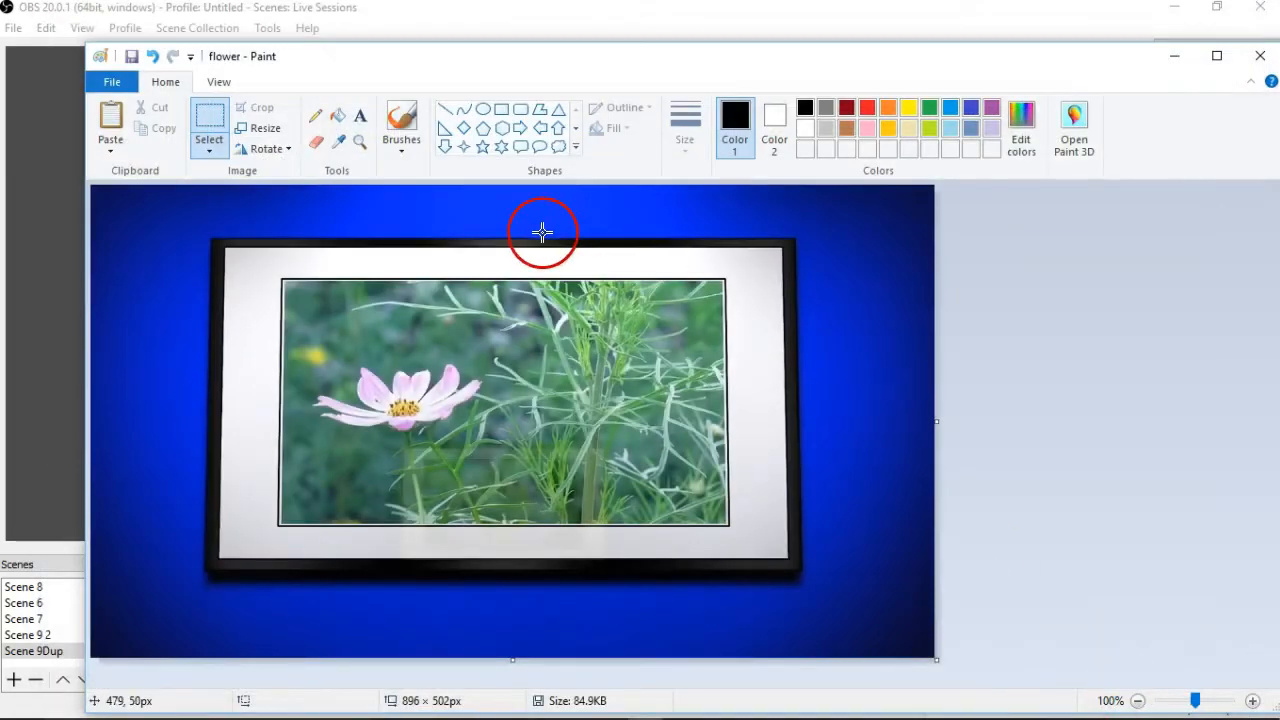
Switch to File Explorer and open the Virtual Set folder in Pictures > YouTube Thumbnails
{"action": "mouse_move", "coordinate": [686, 702]}
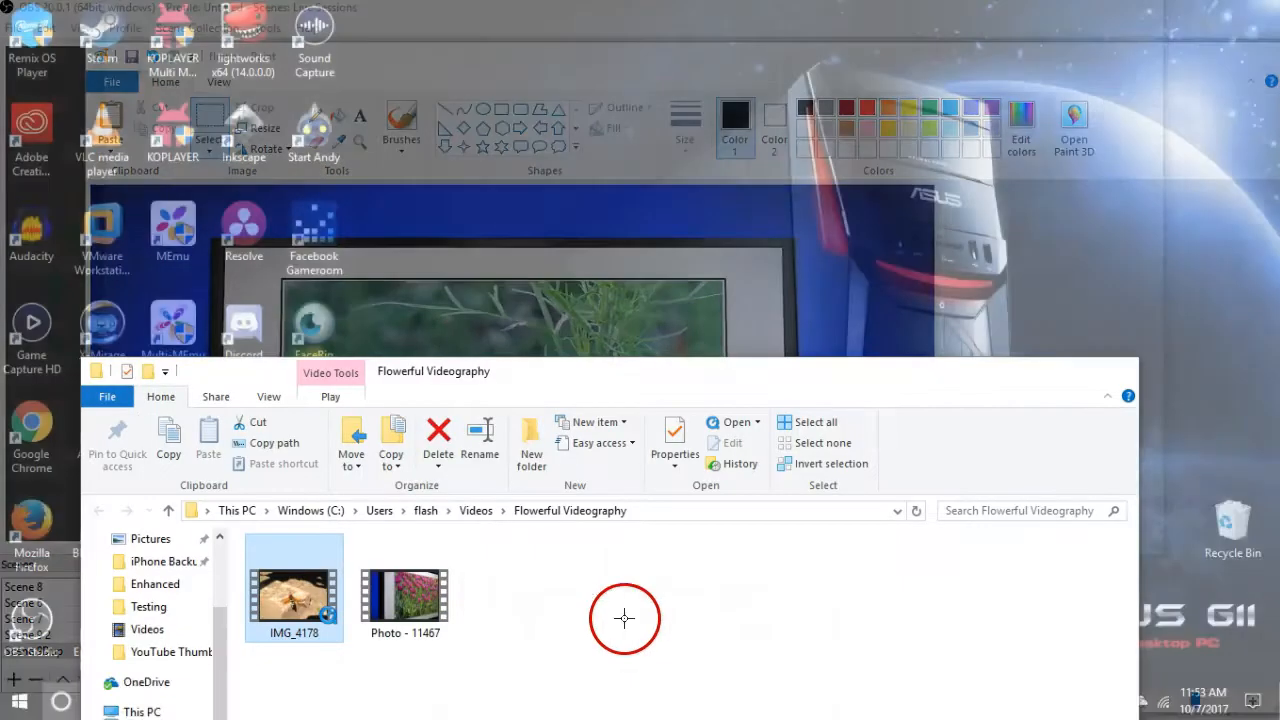
{"action": "left_click", "coordinate": [623, 540]}
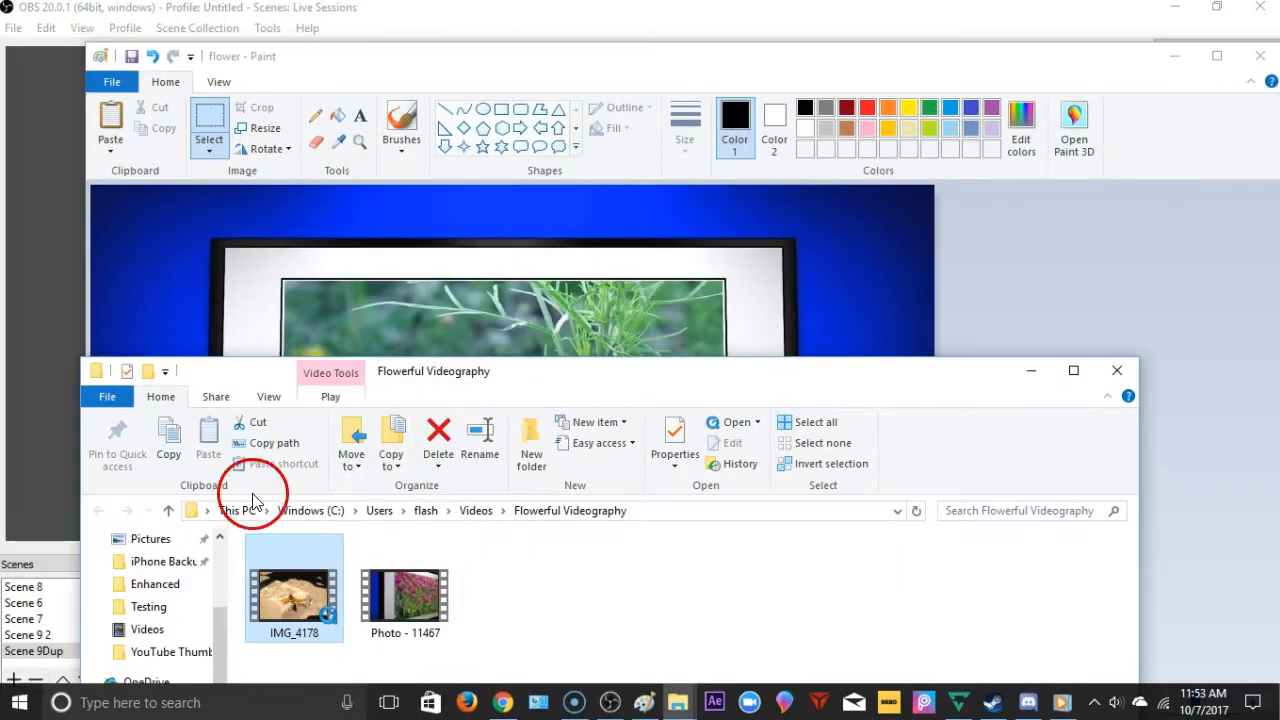
{"action": "left_click", "coordinate": [152, 539]}
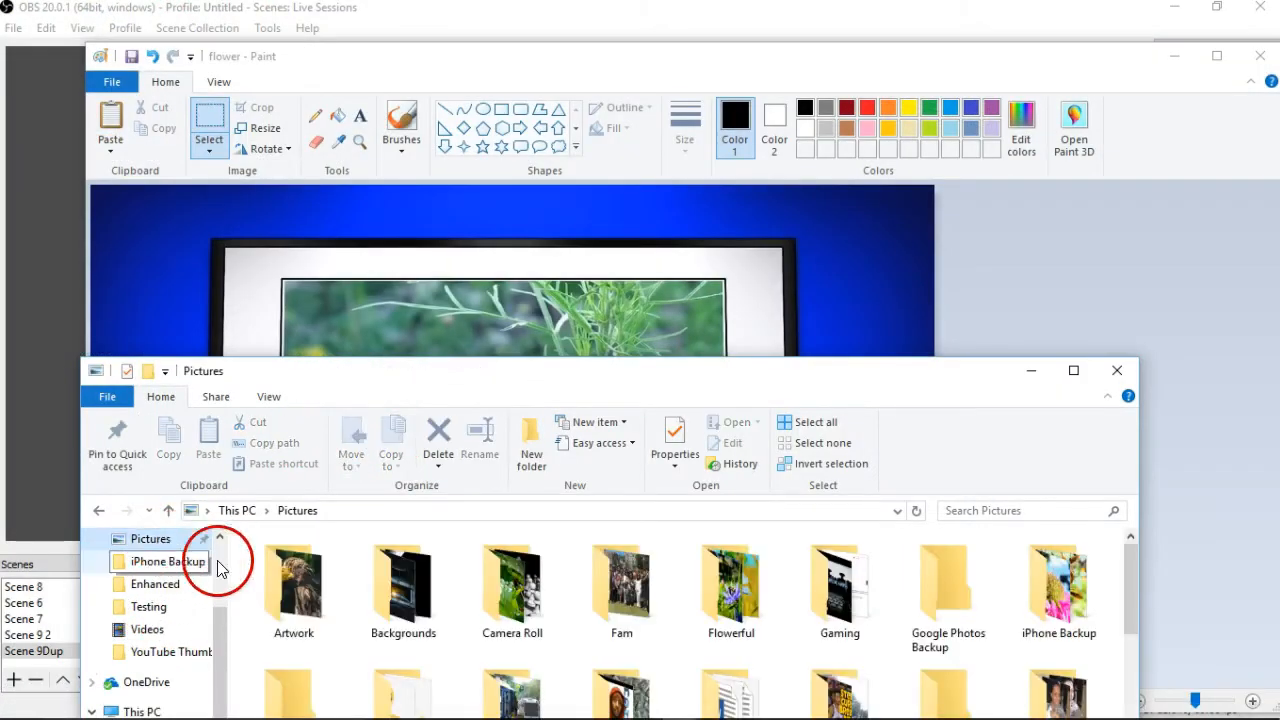
{"action": "scroll", "coordinate": [615, 614], "scroll_direction": "down", "scroll_amount": 3}
{"action": "scroll", "coordinate": [754, 607], "scroll_direction": "down", "scroll_amount": 3}
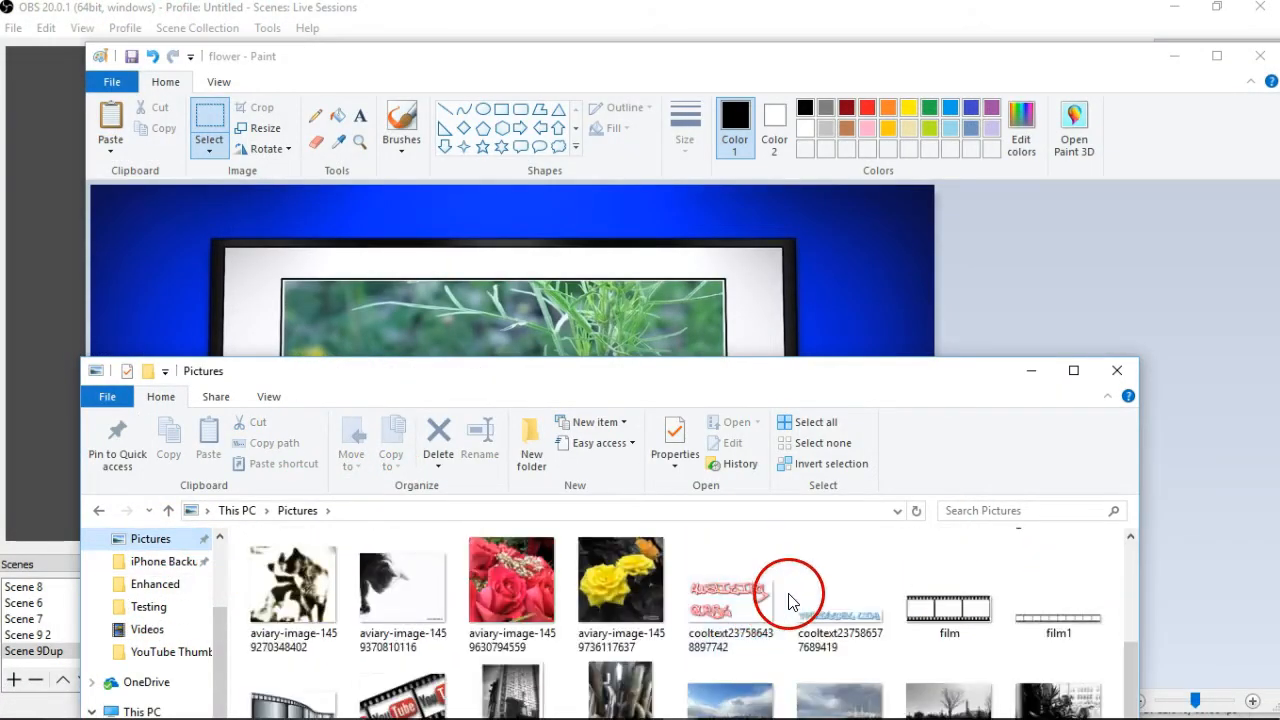
{"action": "scroll", "coordinate": [790, 603], "scroll_direction": "up", "scroll_amount": 2}
{"action": "left_click", "coordinate": [725, 601]}
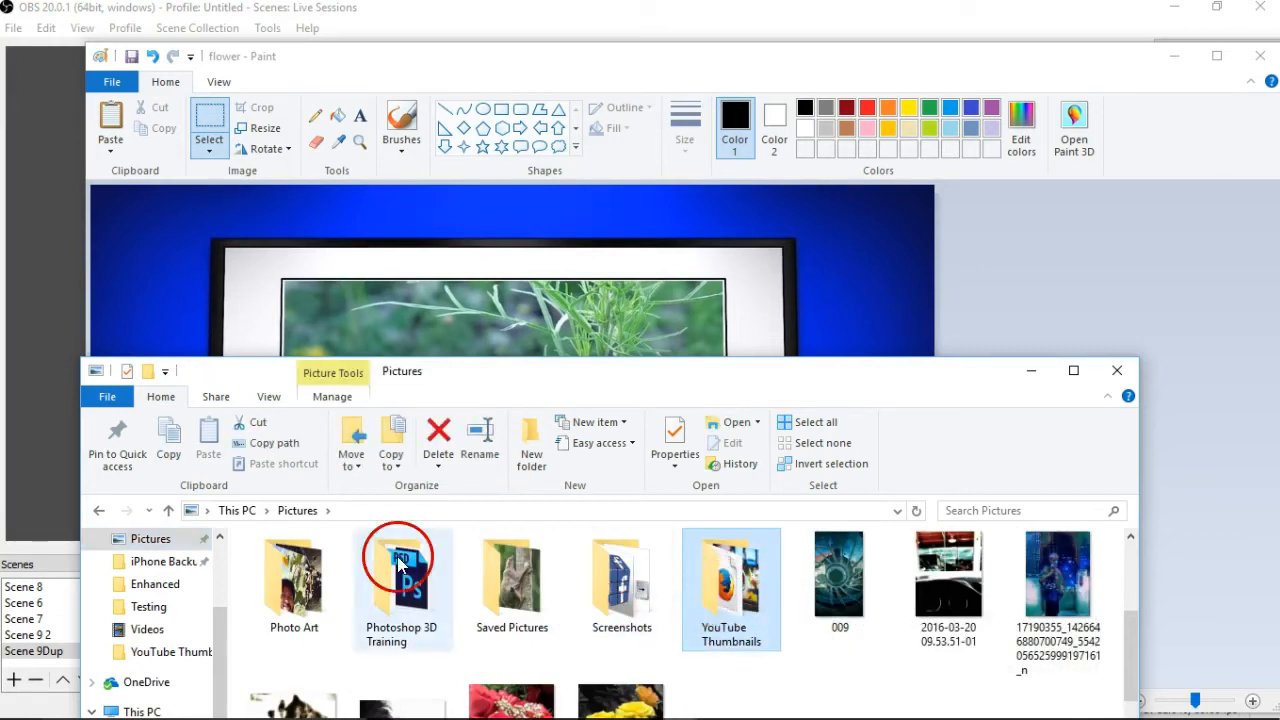
{"action": "key", "text": "Return"}
{"action": "double_click", "coordinate": [505, 570]}
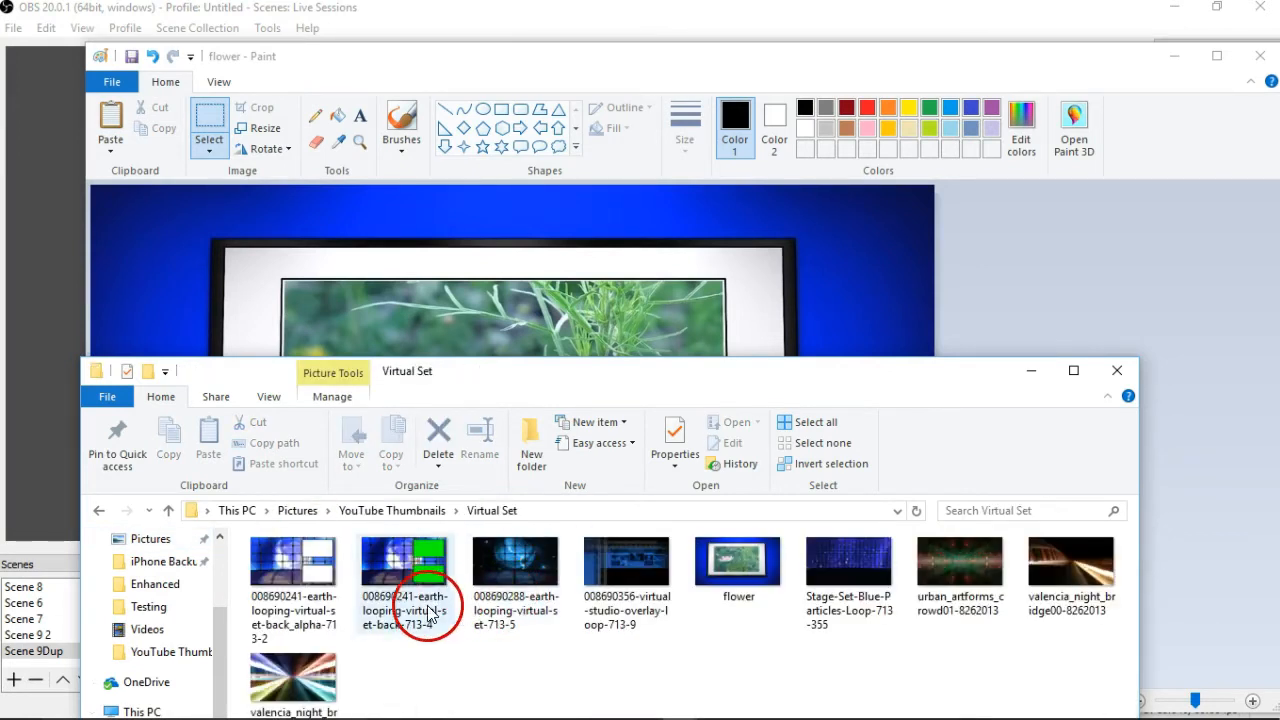
Add flower.jpg from the folder to Scene 9Dup in OBS and enlarge it until it covers the whole canvas
{"action": "left_click_drag", "start_coordinate": [756, 573], "coordinate": [518, 712]}
{"action": "left_click_drag", "start_coordinate": [597, 714], "coordinate": [511, 348]}
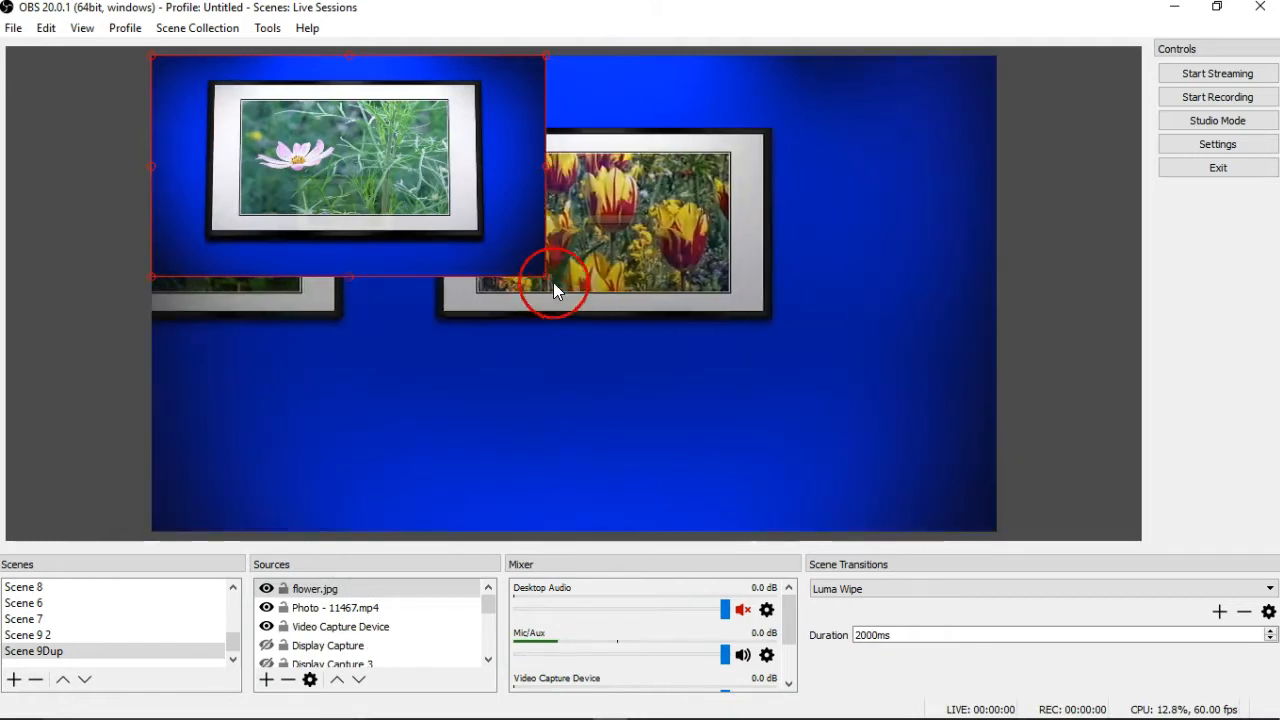
{"action": "mouse_move", "coordinate": [466, 249]}
{"action": "left_mouse_down"}
{"action": "mouse_move", "coordinate": [495, 364]}
{"action": "mouse_move", "coordinate": [464, 252]}
{"action": "left_mouse_up"}
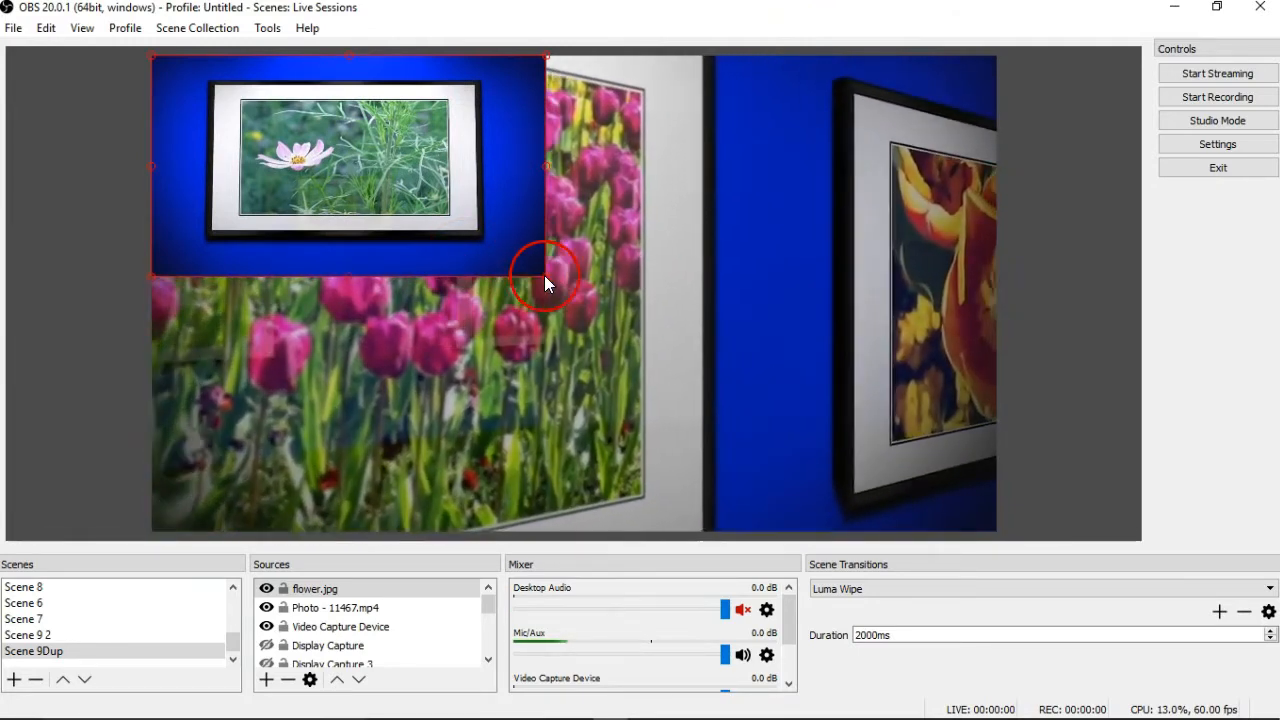
{"action": "left_click_drag", "start_coordinate": [546, 276], "coordinate": [838, 541]}
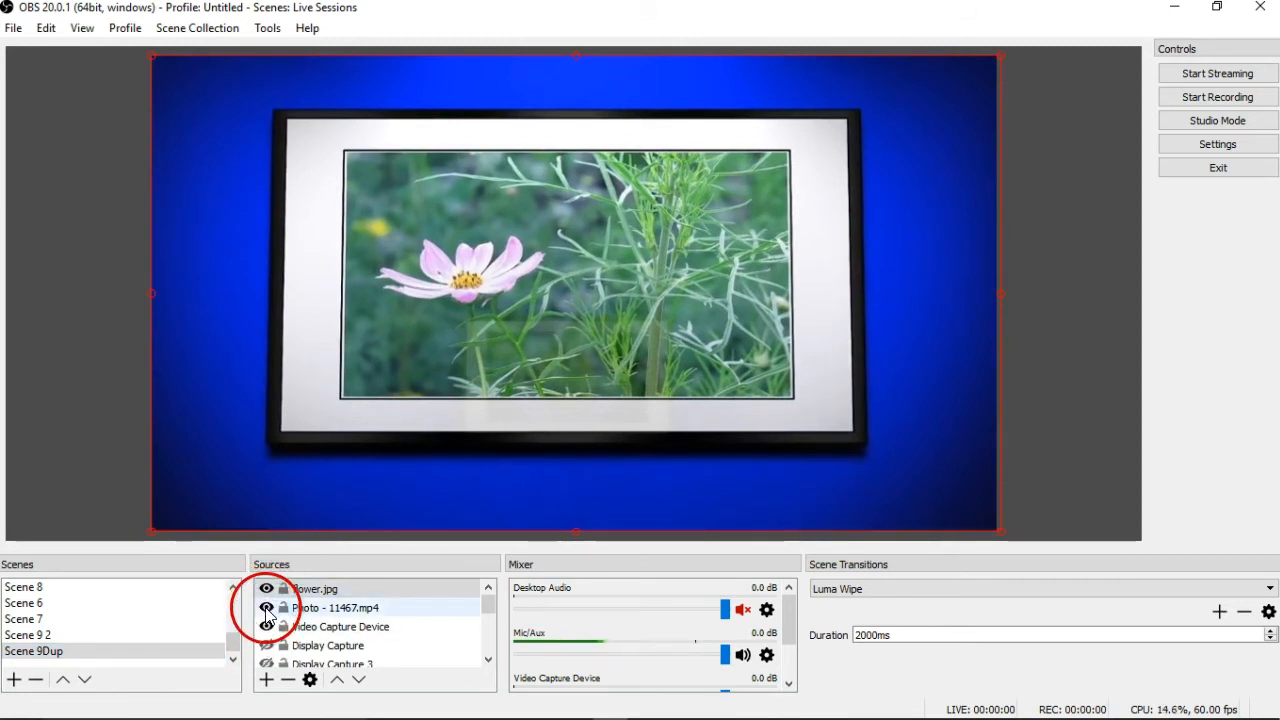
In Scene 9 2, show the Photo - 11467.mp4 source and stretch it to the screen
{"action": "left_click", "coordinate": [149, 637]}
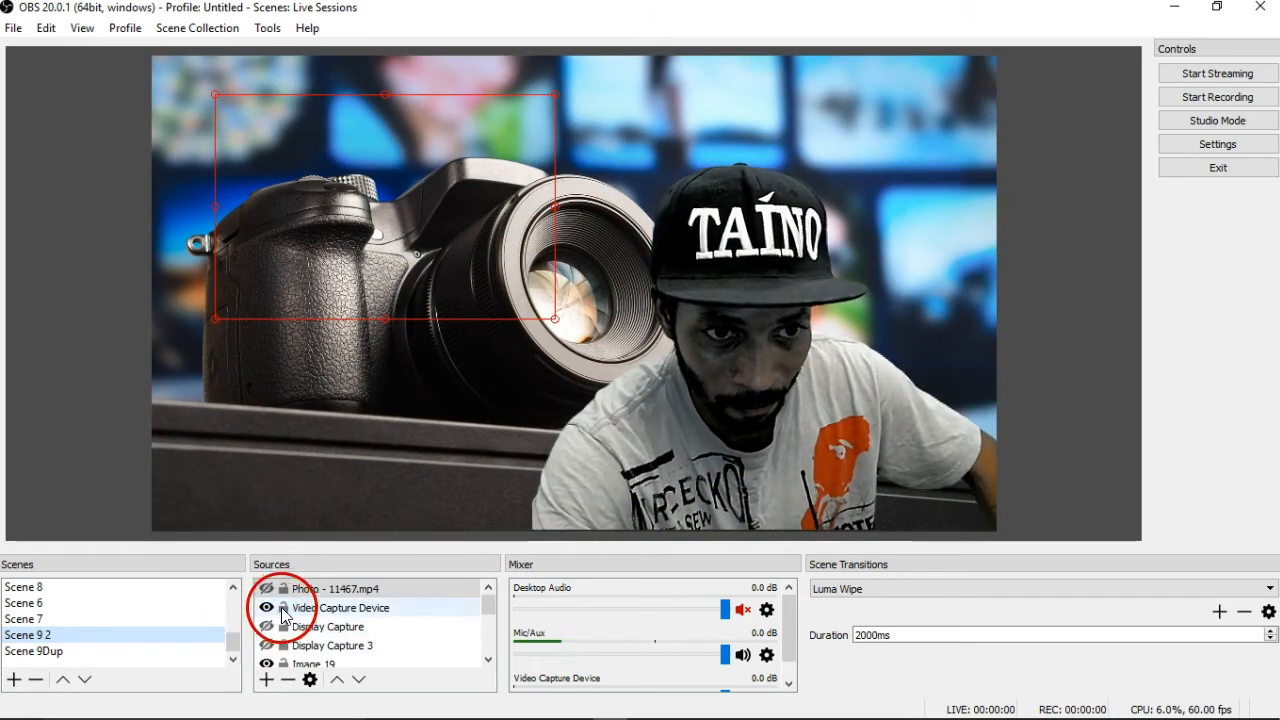
{"action": "left_click", "coordinate": [267, 592]}
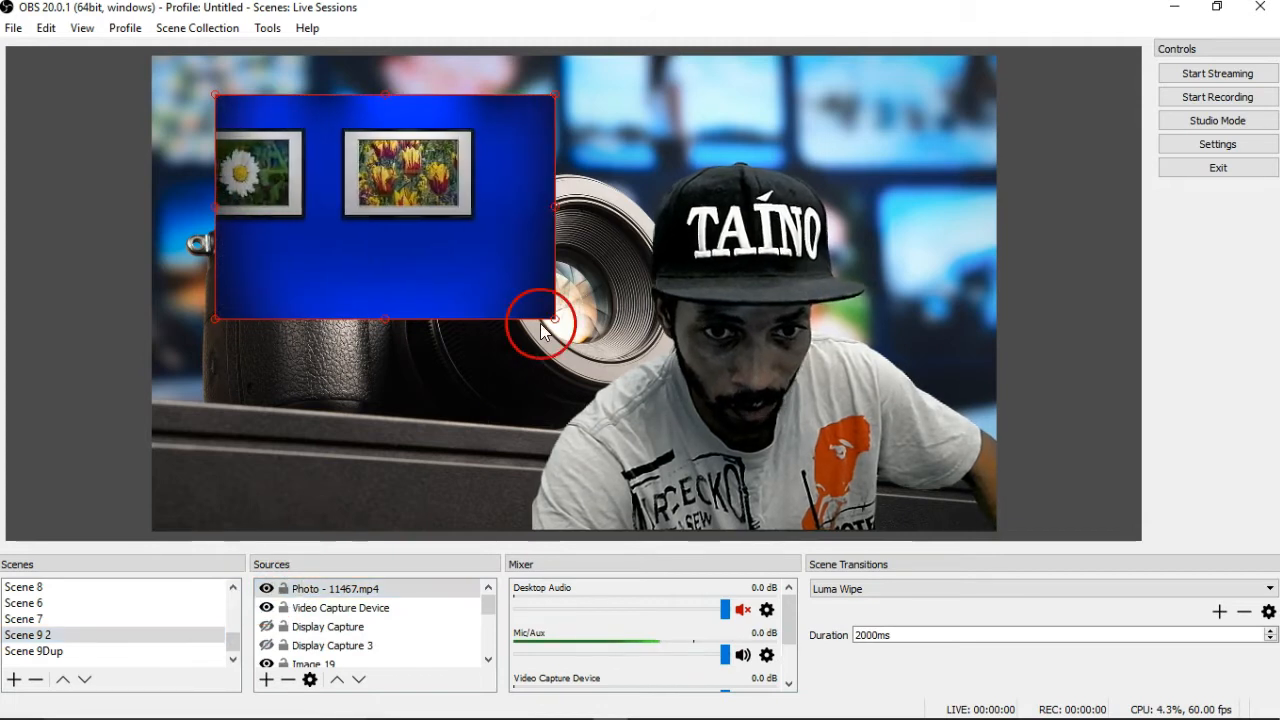
{"action": "right_click", "coordinate": [494, 260]}
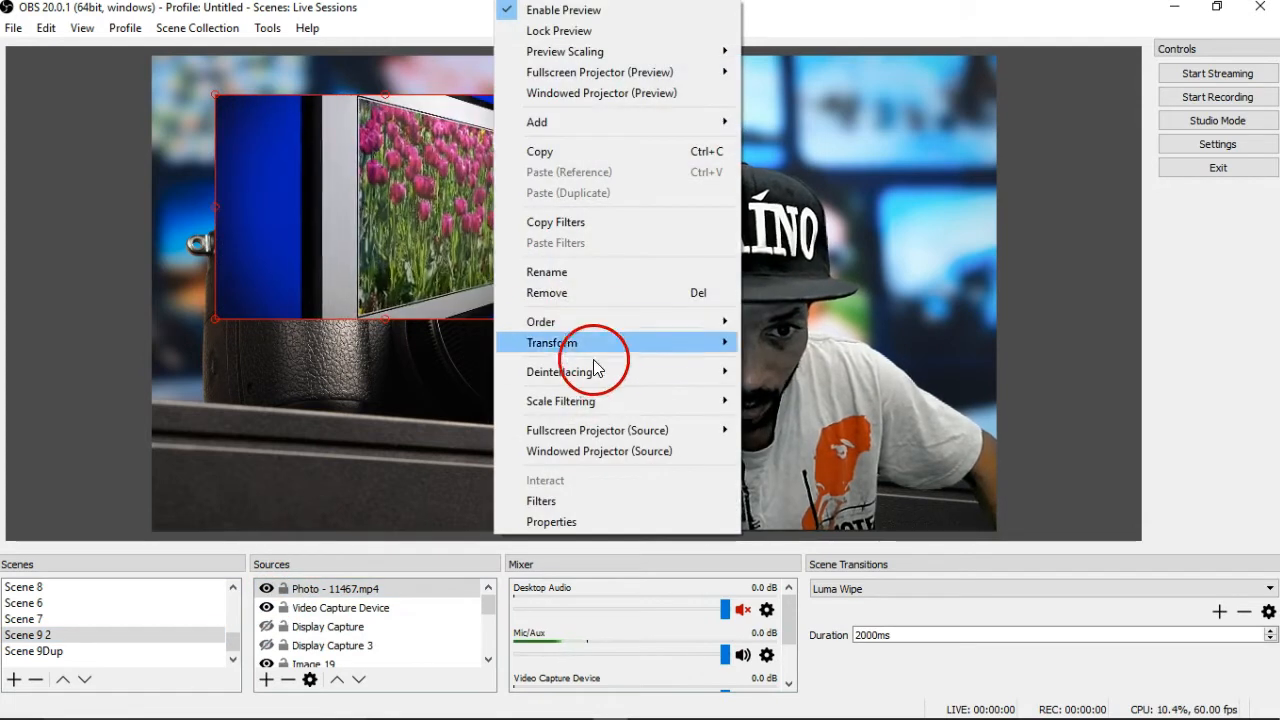
{"action": "mouse_move", "coordinate": [599, 344]}
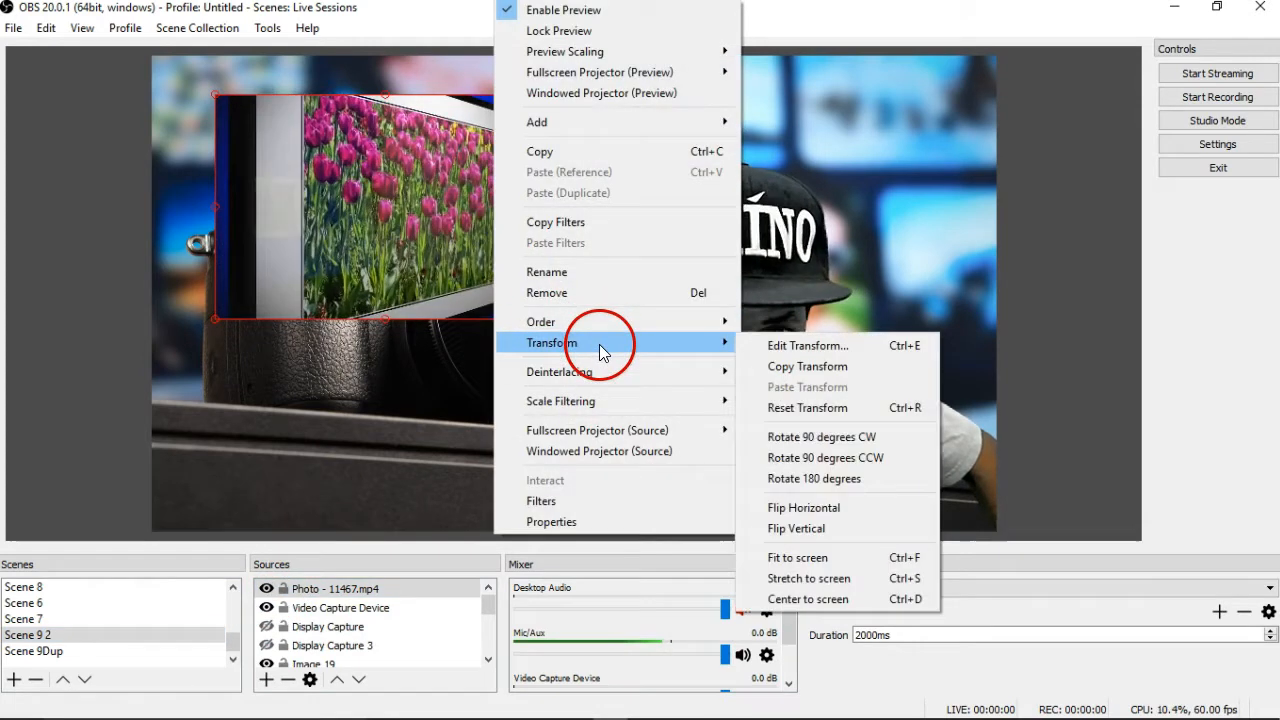
{"action": "left_click", "coordinate": [838, 580]}
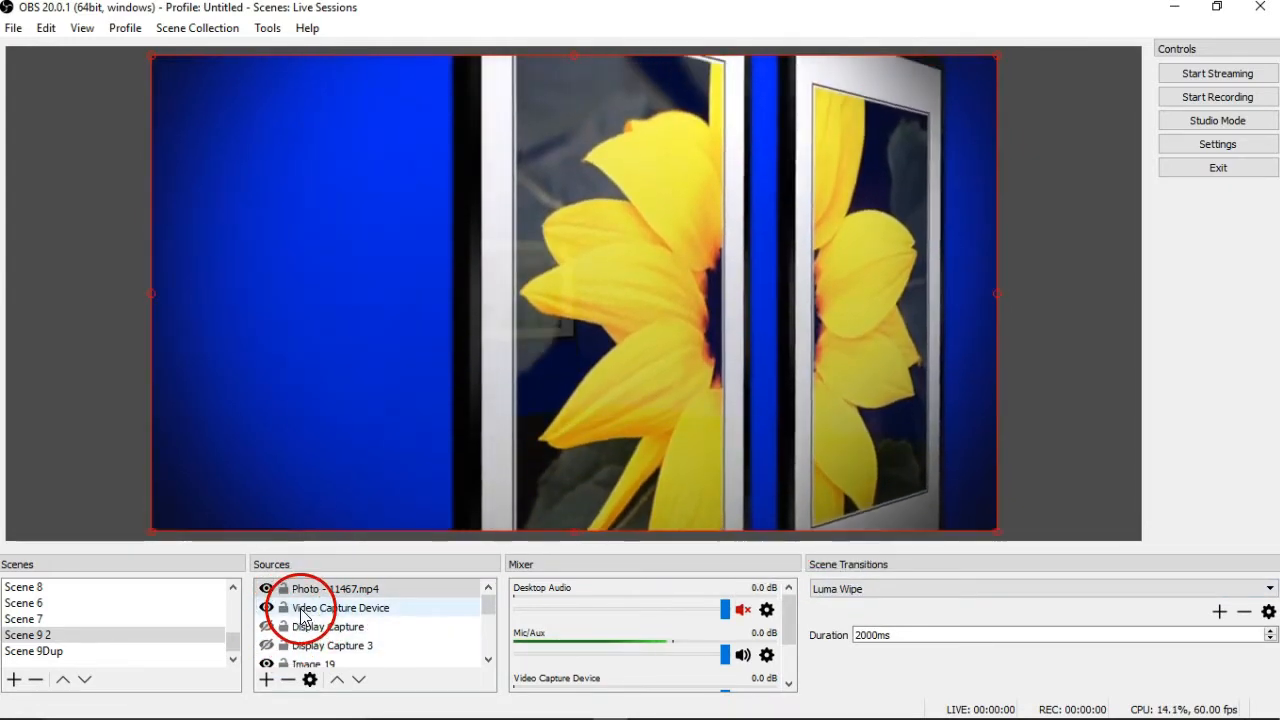
Move Video Capture Device above Photo - 11467.mp4 in Scene 9 2 and hide the webcam source there
{"action": "left_click_drag", "start_coordinate": [302, 610], "coordinate": [303, 580]}
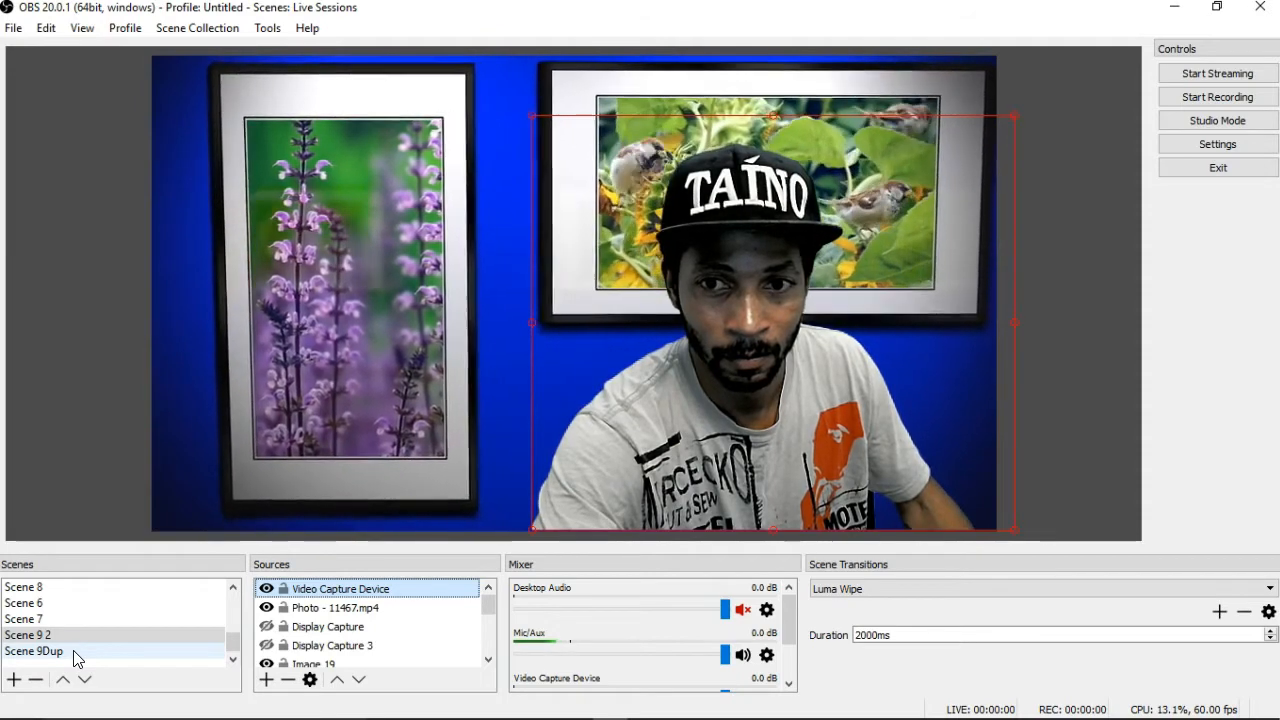
{"action": "left_click", "coordinate": [135, 636]}
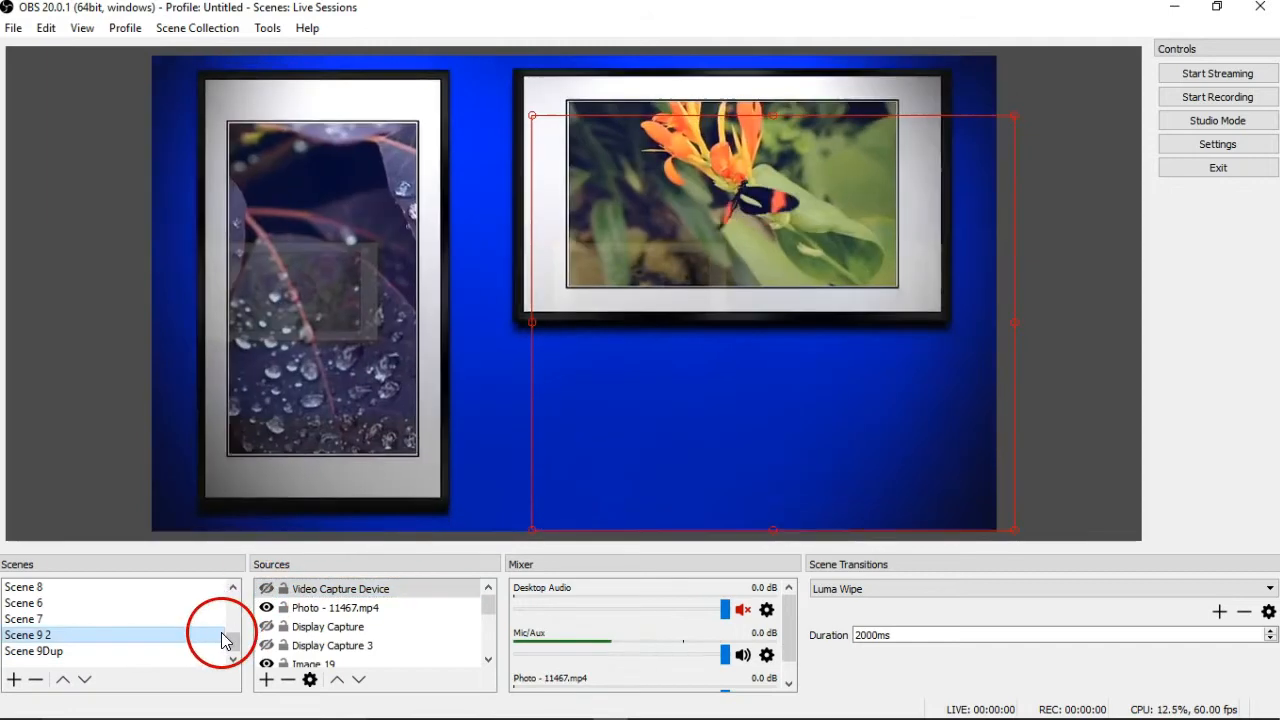
Preview the Luma Wipe from the still flower picture with webcam to the playing video by switching between Scene 9Dup and Scene 9 2
{"action": "left_click", "coordinate": [155, 652]}
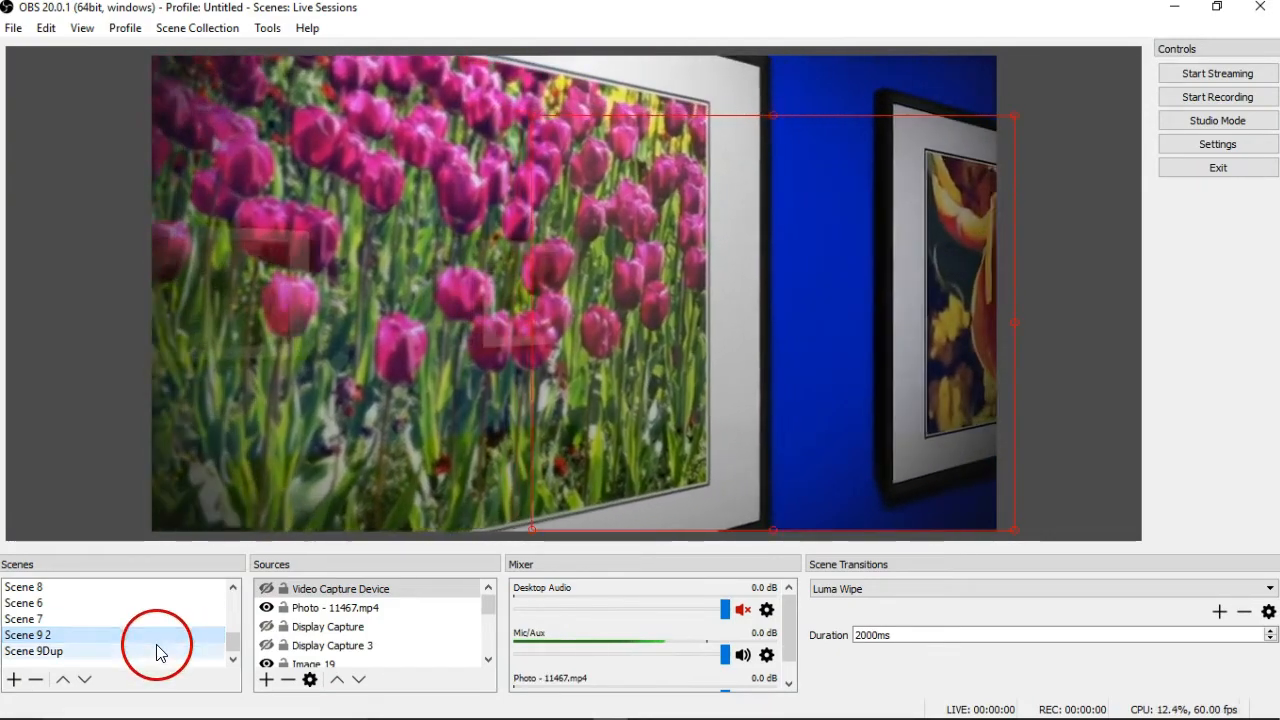
{"action": "left_click", "coordinate": [156, 651]}
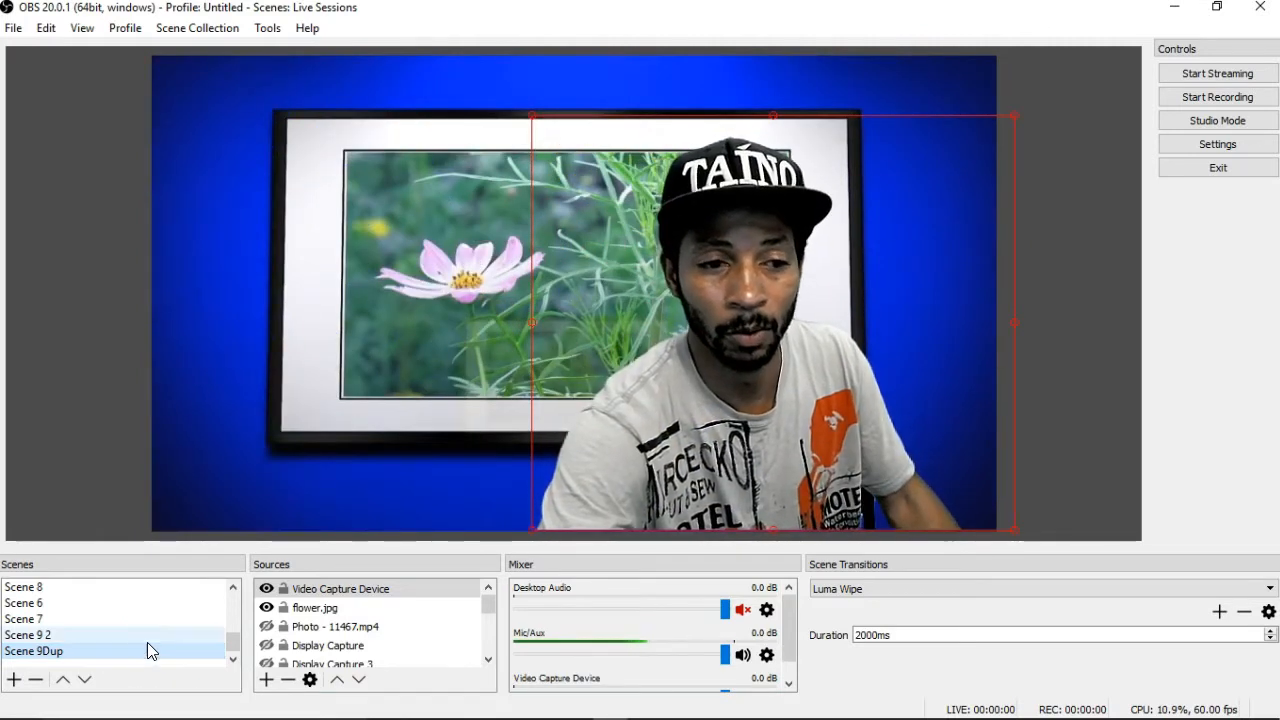
{"action": "left_click", "coordinate": [144, 636]}
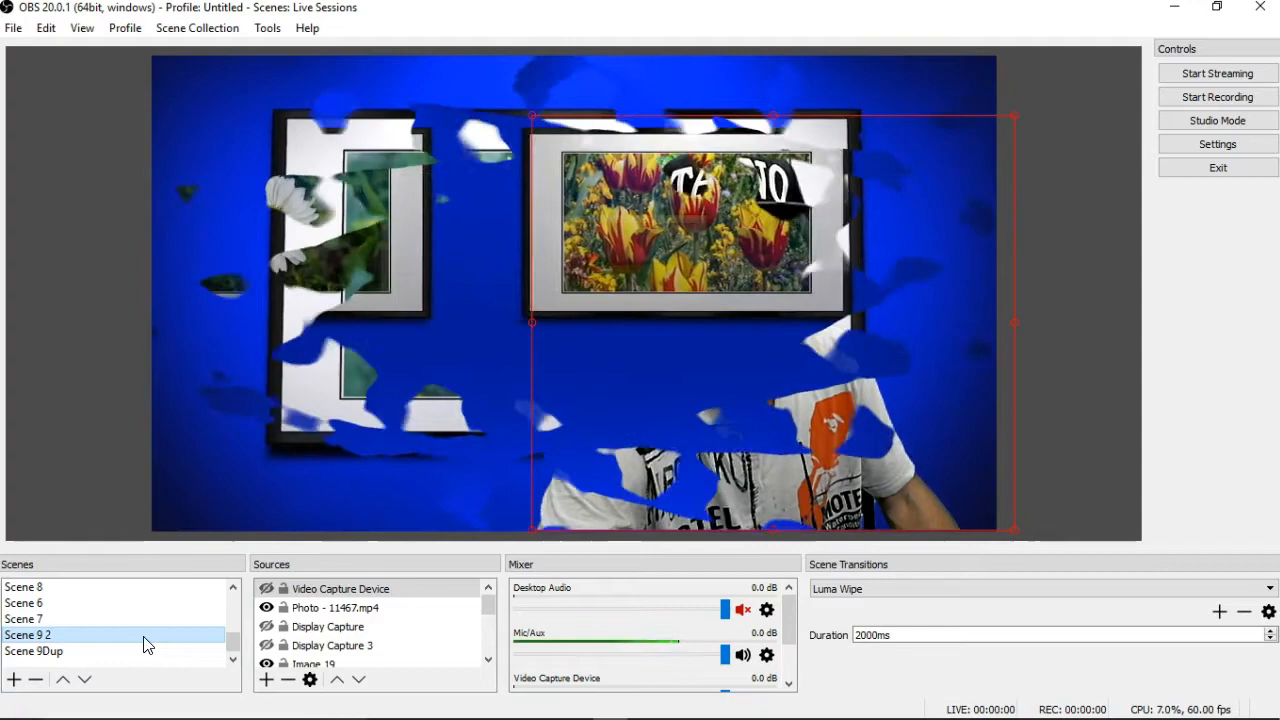
{"action": "left_click", "coordinate": [528, 342]}
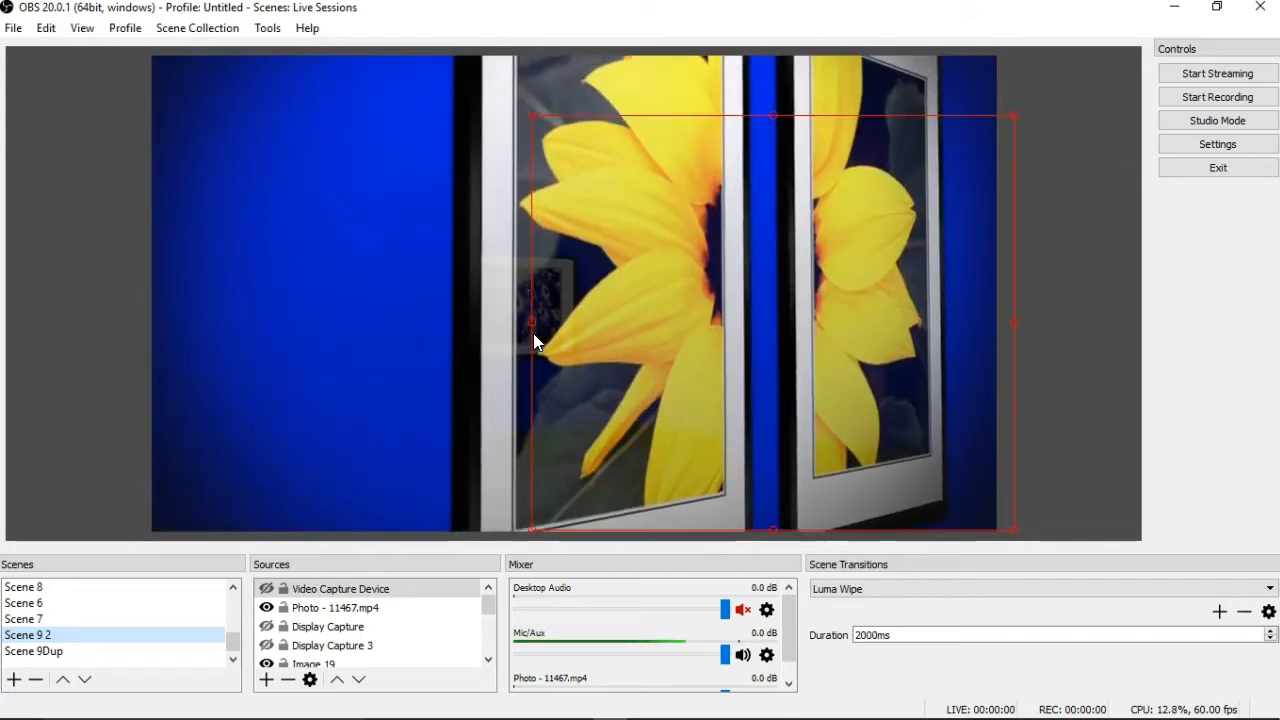
Enlarge flower.jpg in Scene 9Dup until its white picture mat fills the canvas, and preview the Luma Wipe to Scene 9 2
{"action": "left_click", "coordinate": [519, 341]}
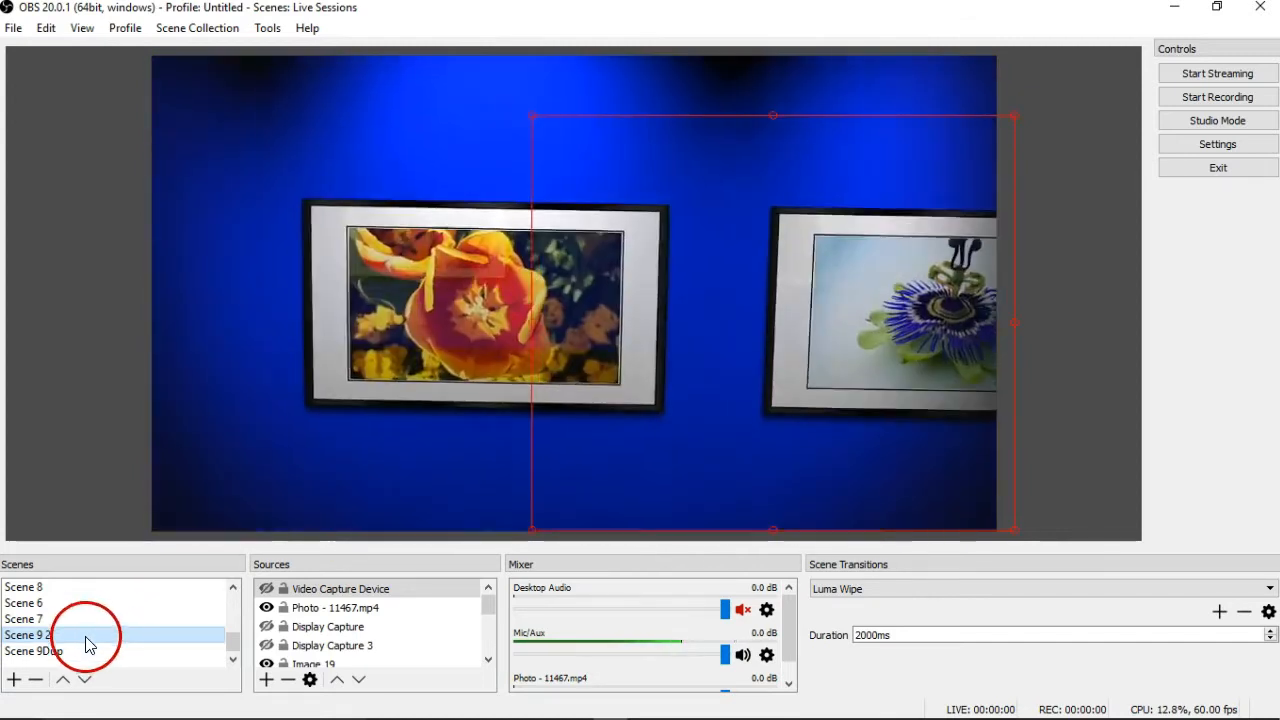
{"action": "left_click", "coordinate": [60, 651]}
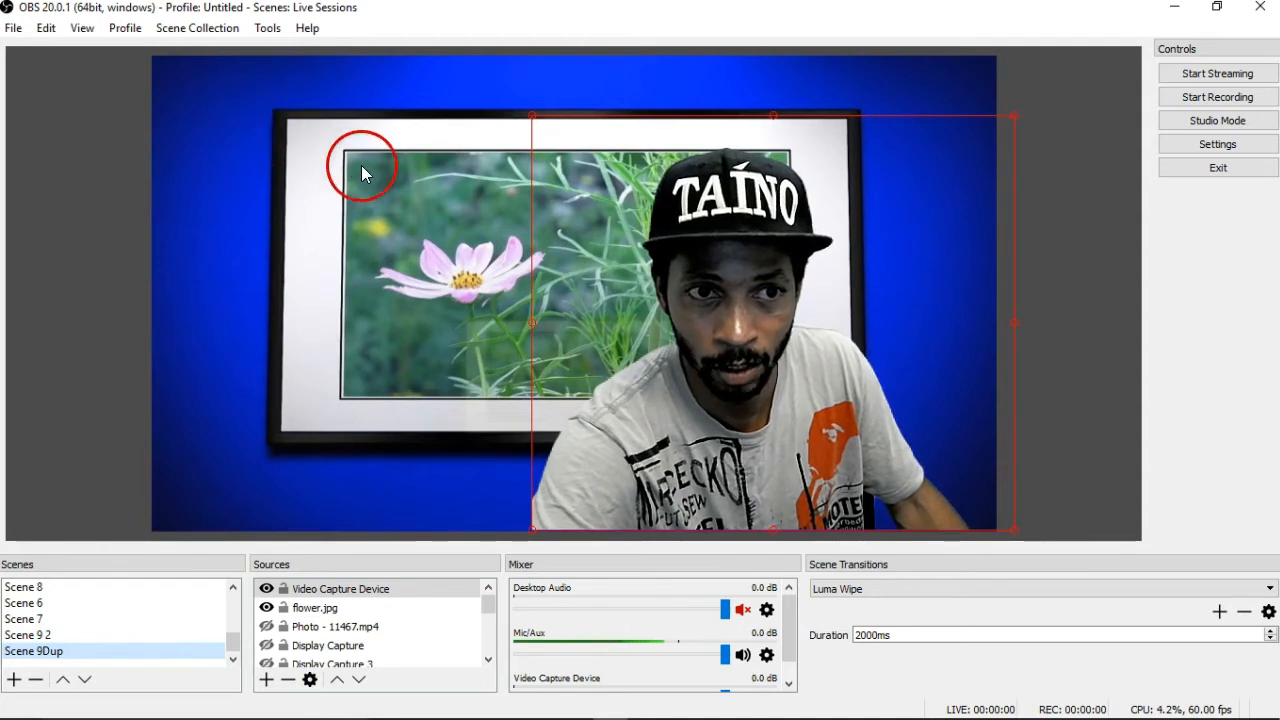
{"action": "left_click", "coordinate": [343, 232]}
{"action": "left_click_drag", "start_coordinate": [151, 57], "coordinate": [18, 46]}
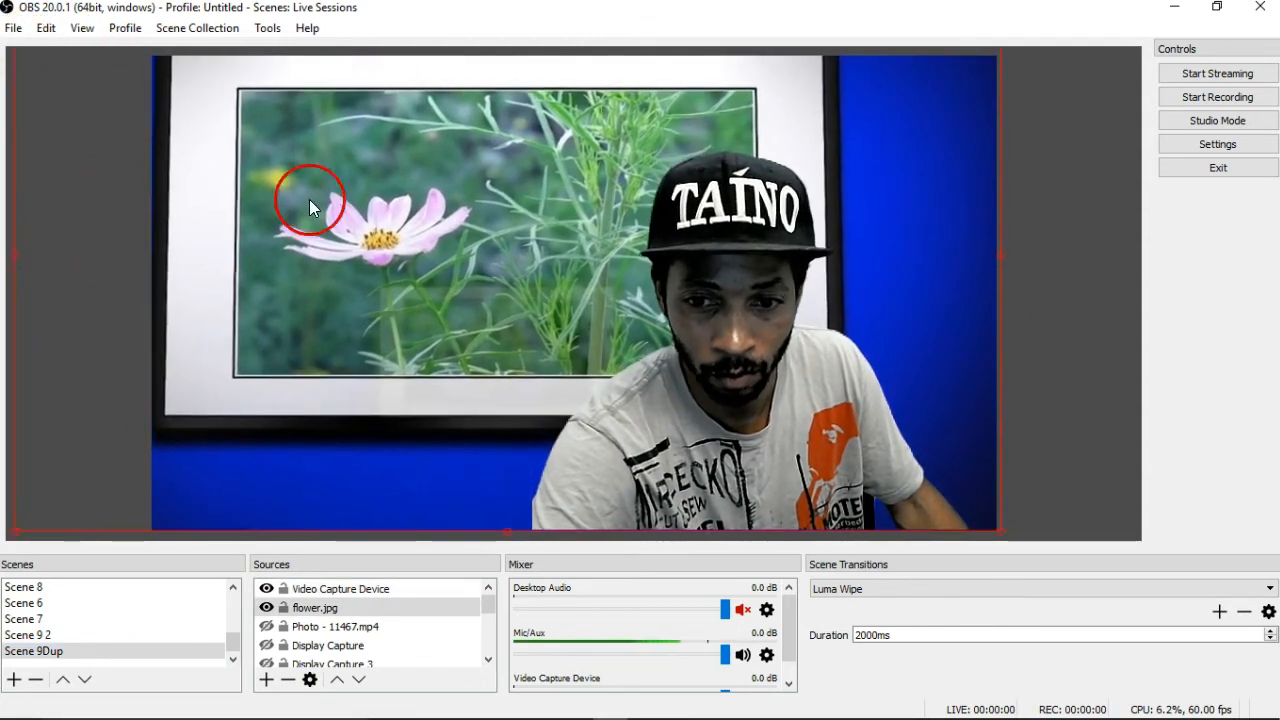
{"action": "left_click_drag", "start_coordinate": [999, 523], "coordinate": [1082, 416]}
{"action": "left_click", "coordinate": [1110, 398]}
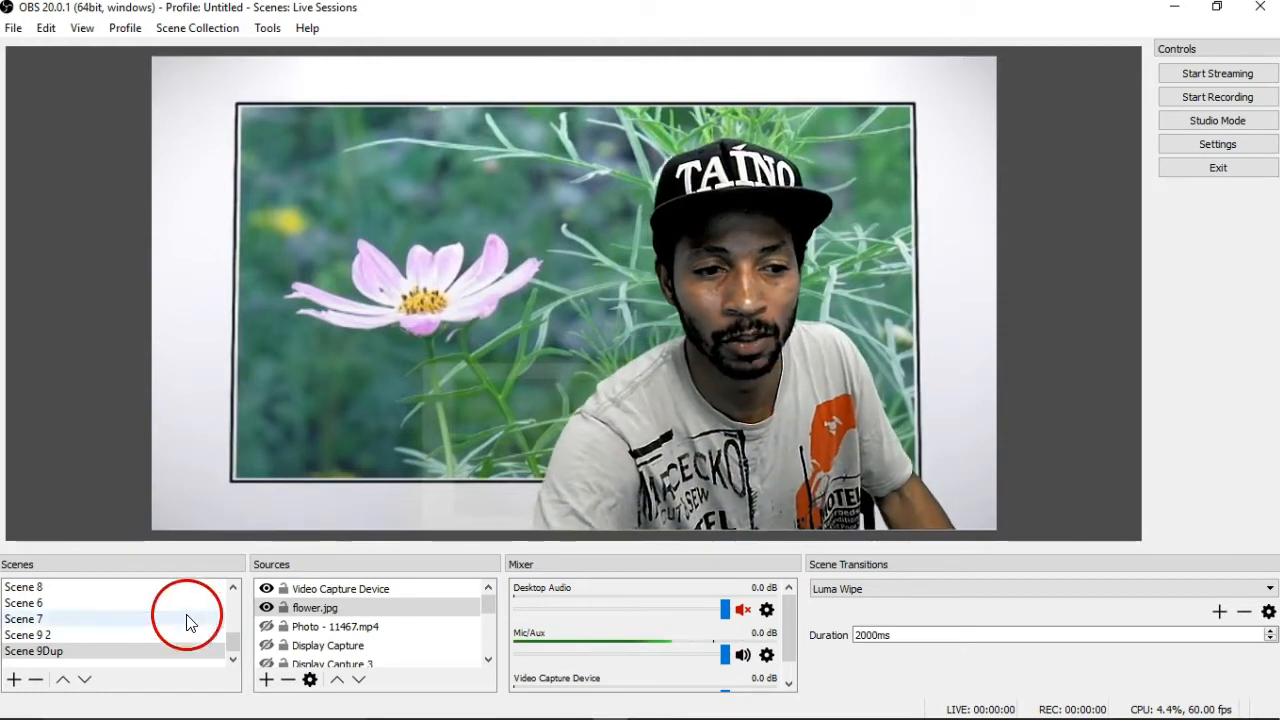
{"action": "left_click", "coordinate": [60, 635]}
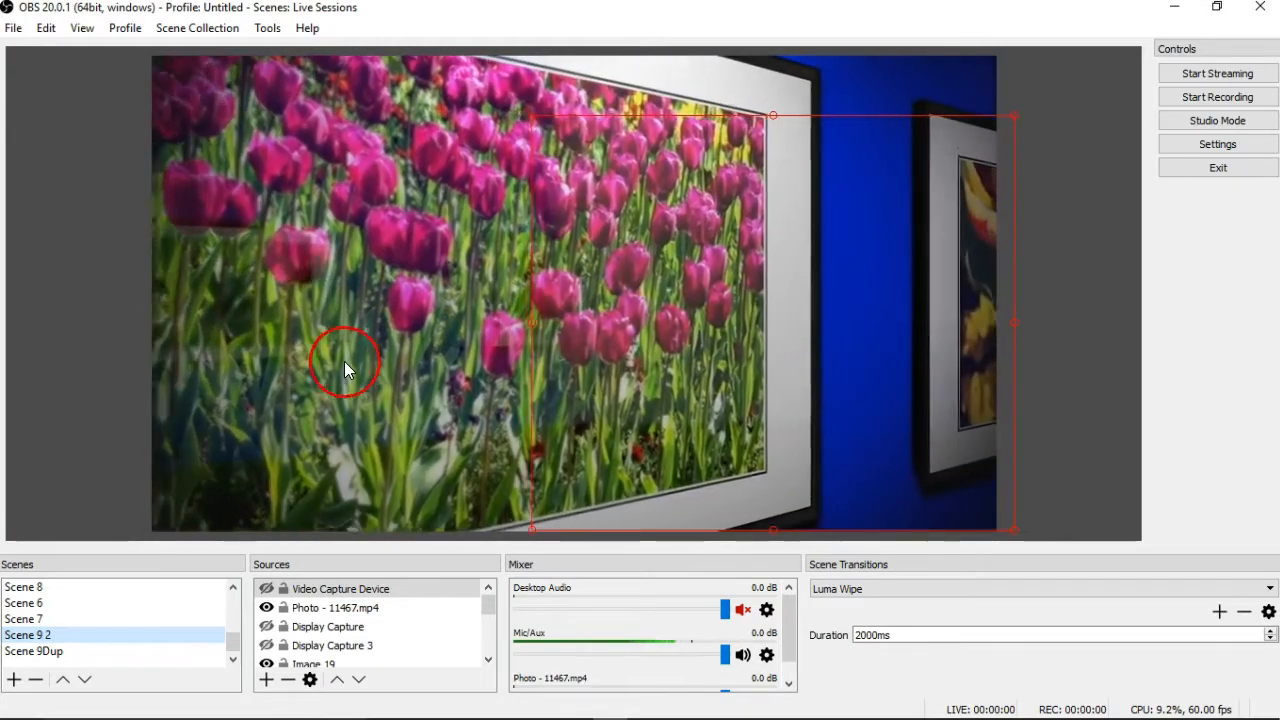
In Scene 7, show Display Capture 3 and shrink the webcam into the lower-right corner of the canvas
{"action": "left_click", "coordinate": [50, 620]}
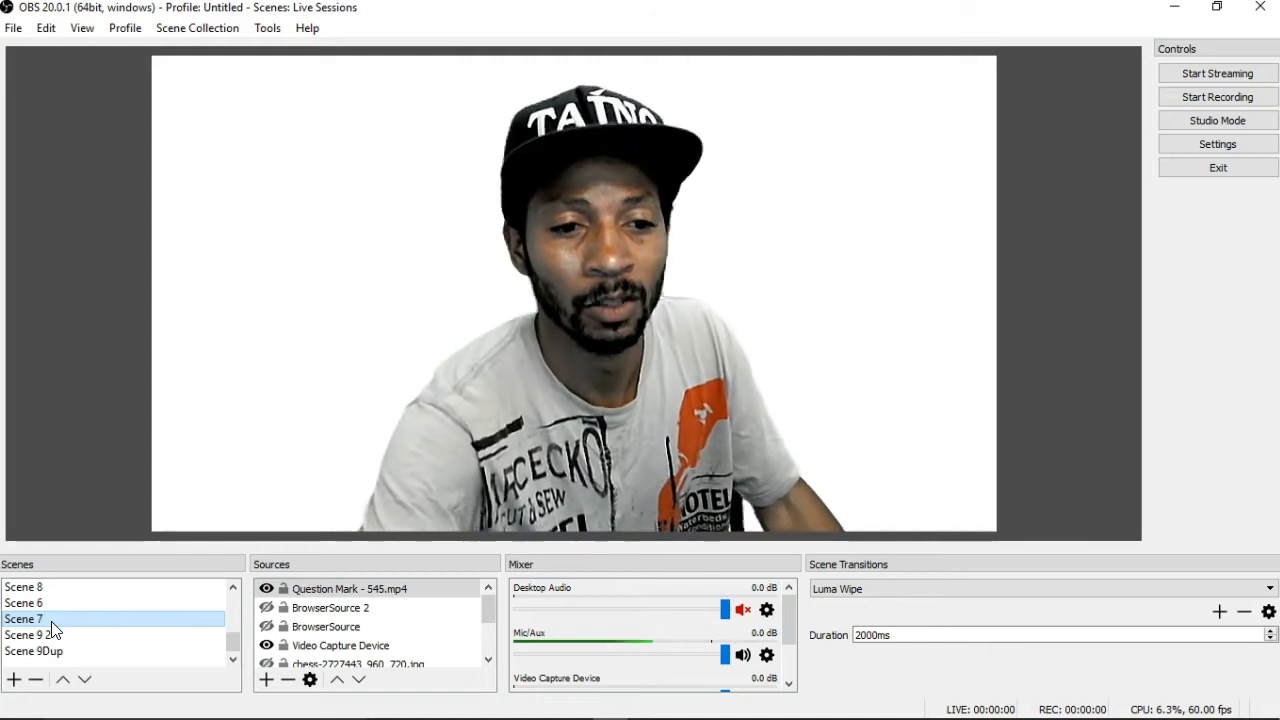
{"action": "left_click", "coordinate": [257, 647]}
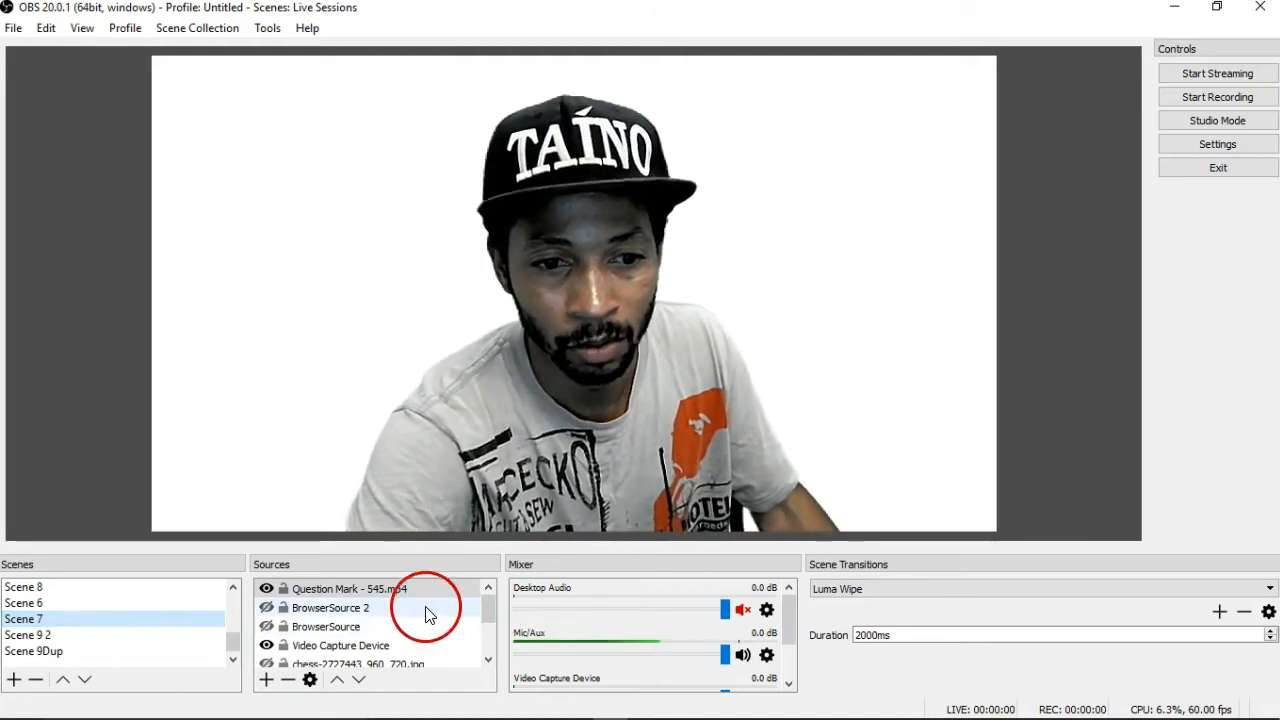
{"action": "left_click_drag", "start_coordinate": [490, 604], "coordinate": [487, 635]}
{"action": "left_click", "coordinate": [266, 607]}
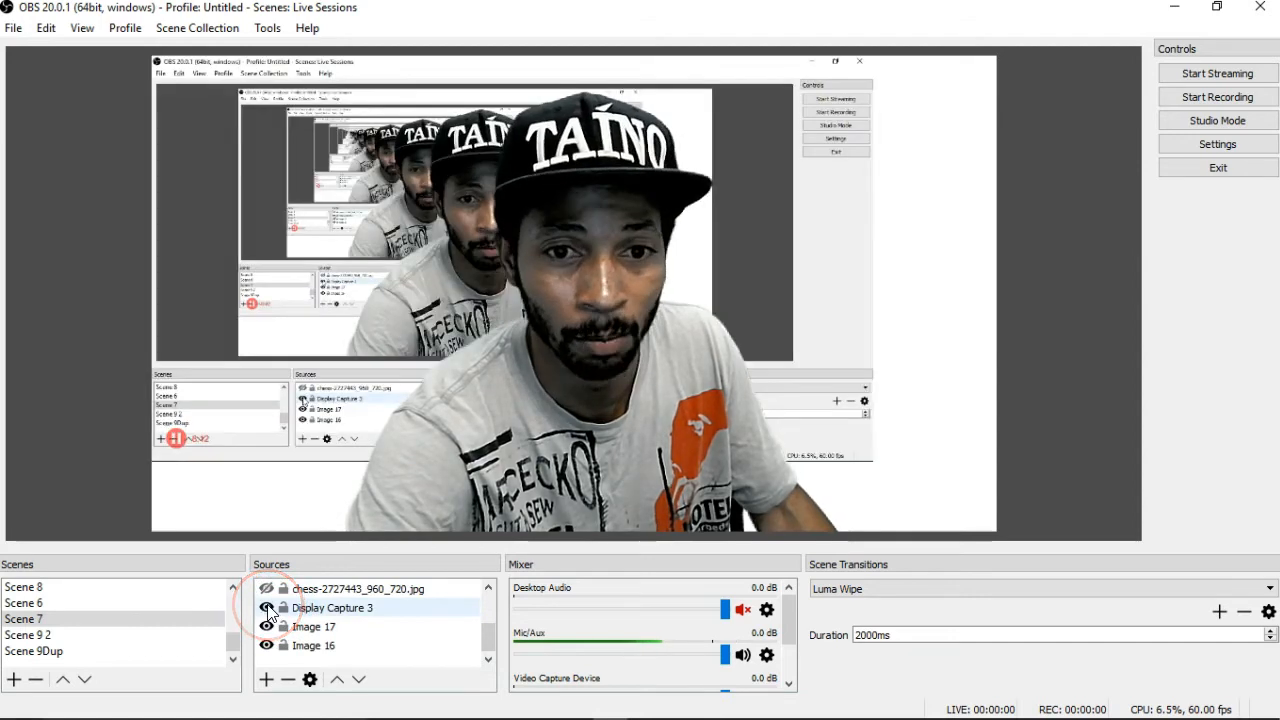
{"action": "left_click", "coordinate": [532, 387]}
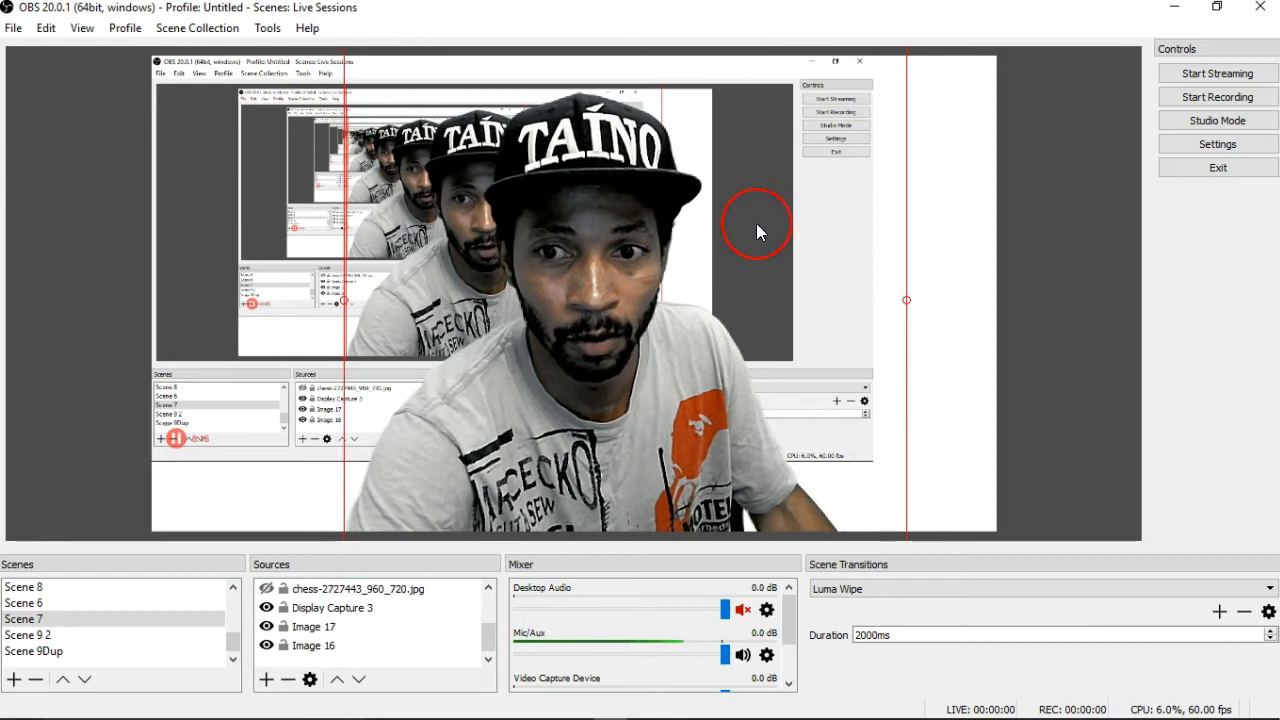
{"action": "left_click_drag", "start_coordinate": [900, 310], "coordinate": [946, 438]}
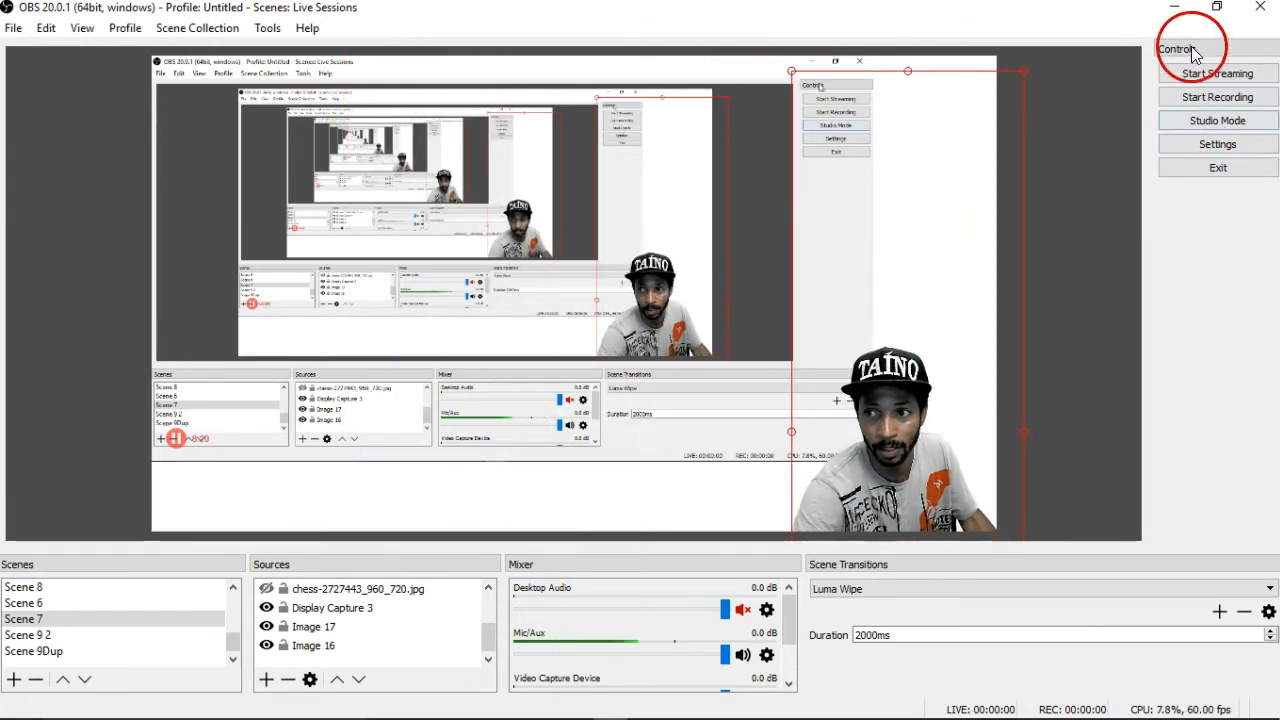
Switch to Chrome and look through the Pixabay tulip video page, including its sponsored and related videos
{"action": "left_click", "coordinate": [1175, 12]}
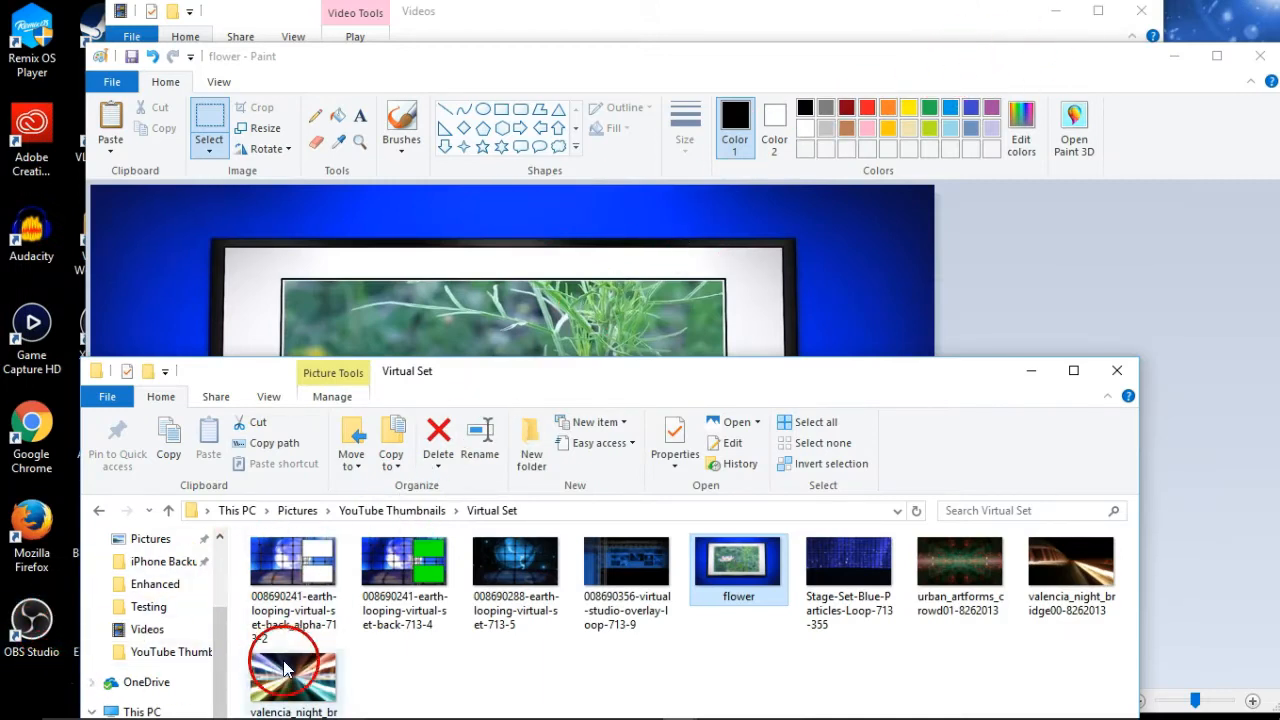
{"action": "mouse_move", "coordinate": [337, 712]}
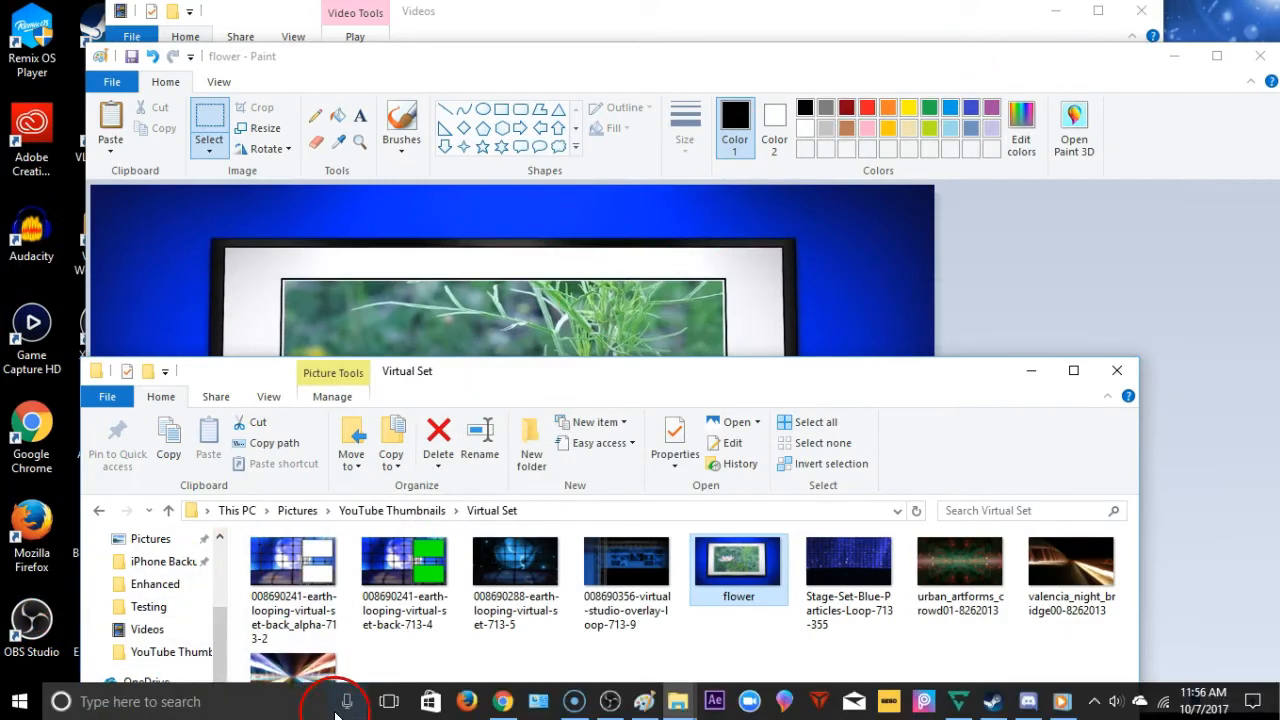
{"action": "left_click", "coordinate": [502, 697]}
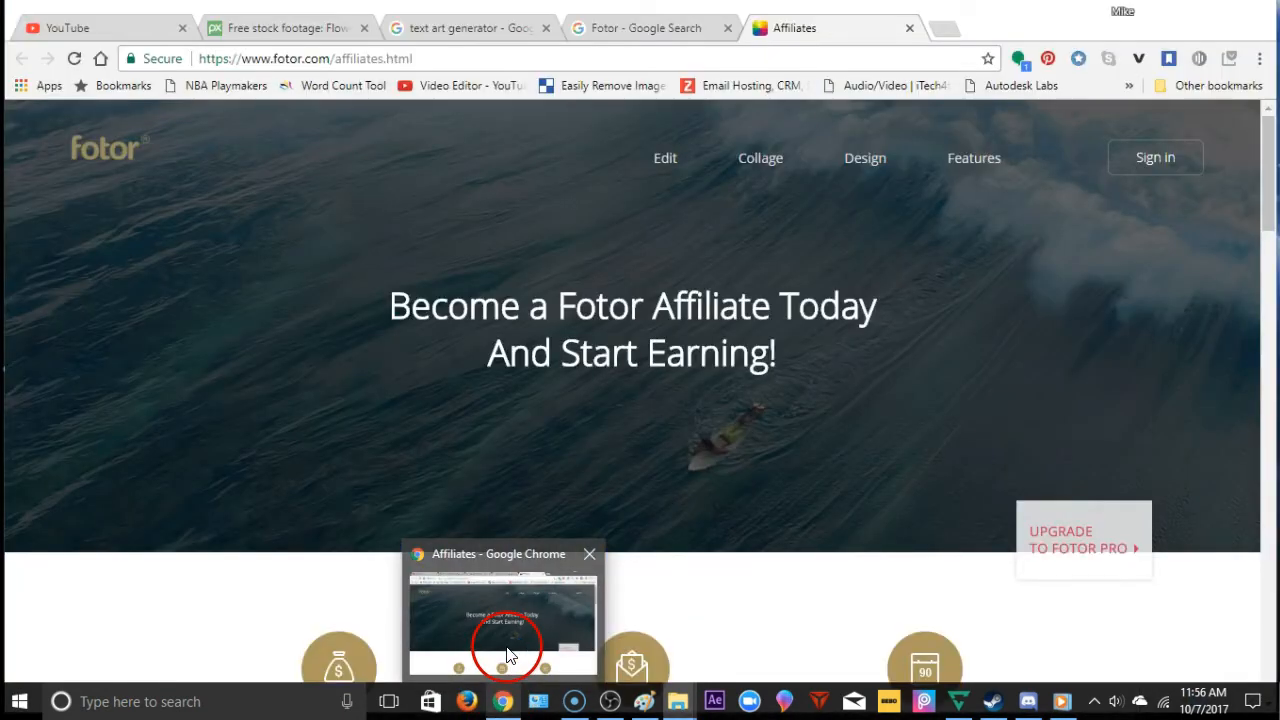
{"action": "left_click", "coordinate": [327, 40]}
{"action": "scroll", "coordinate": [407, 445], "scroll_direction": "down", "scroll_amount": 3}
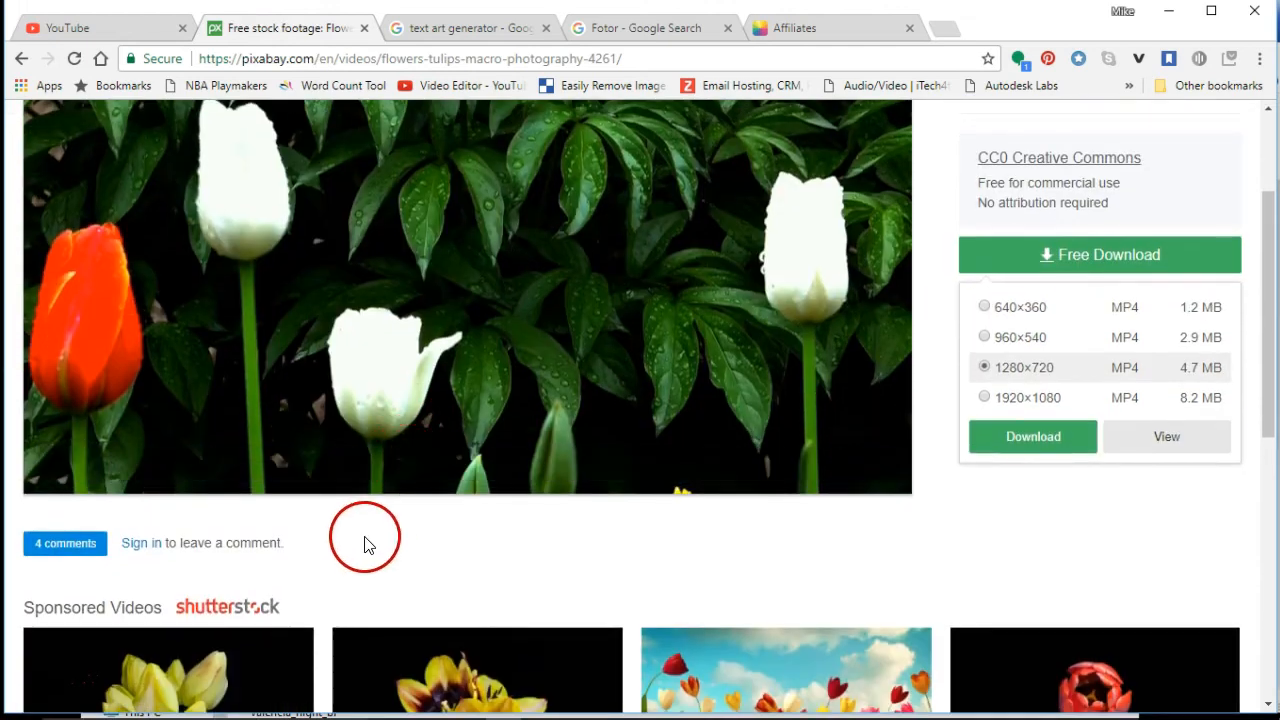
{"action": "scroll", "coordinate": [364, 543], "scroll_direction": "down", "scroll_amount": 5}
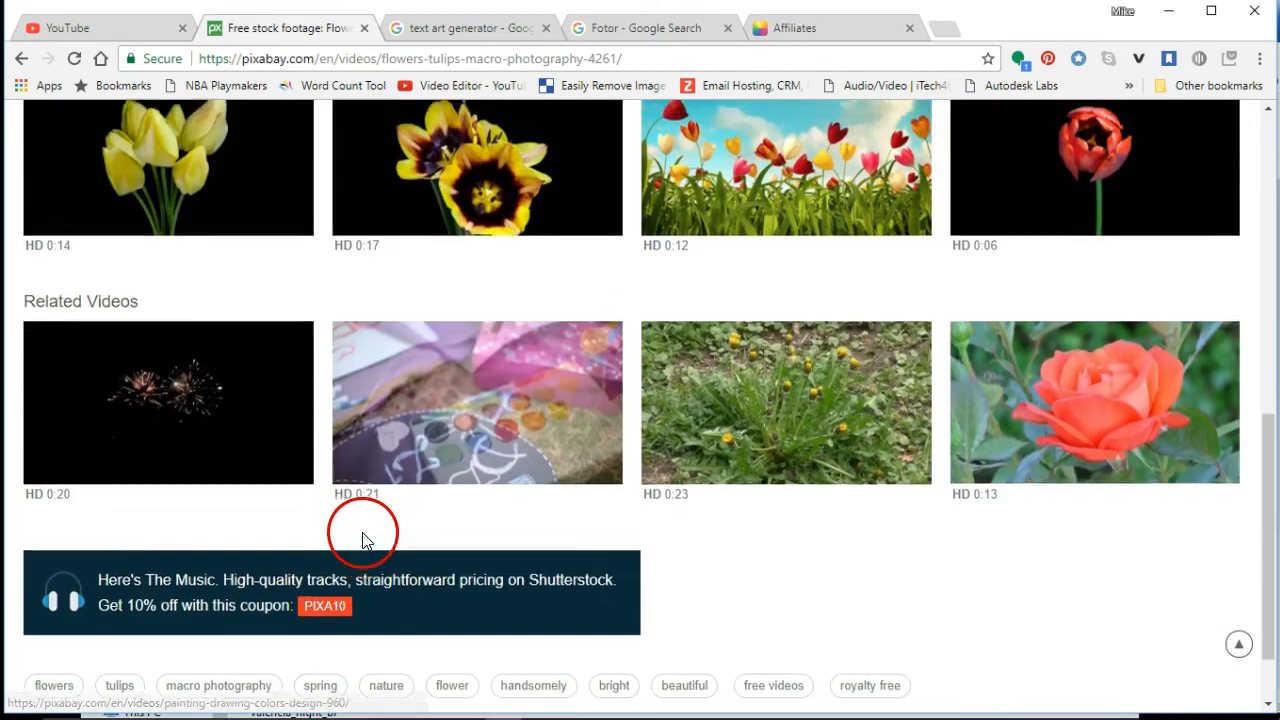
{"action": "scroll", "coordinate": [363, 540], "scroll_direction": "up", "scroll_amount": 3}
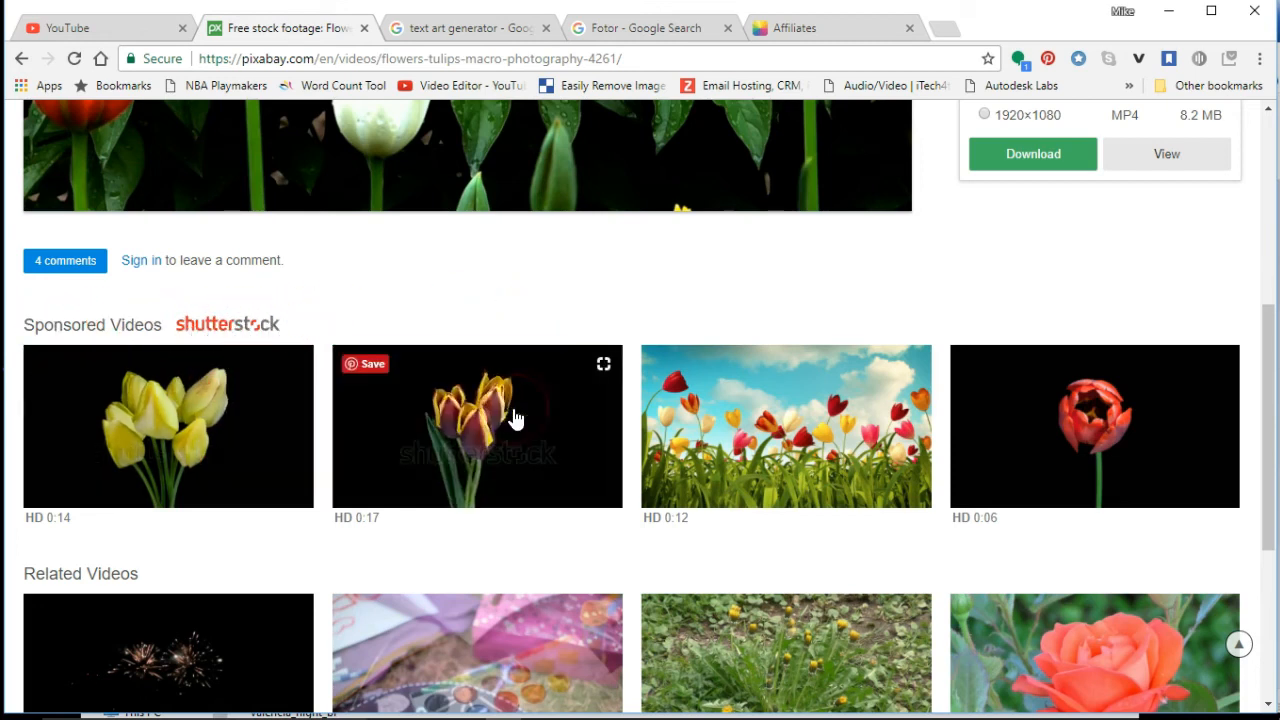
{"action": "scroll", "coordinate": [735, 503], "scroll_direction": "down", "scroll_amount": 3}
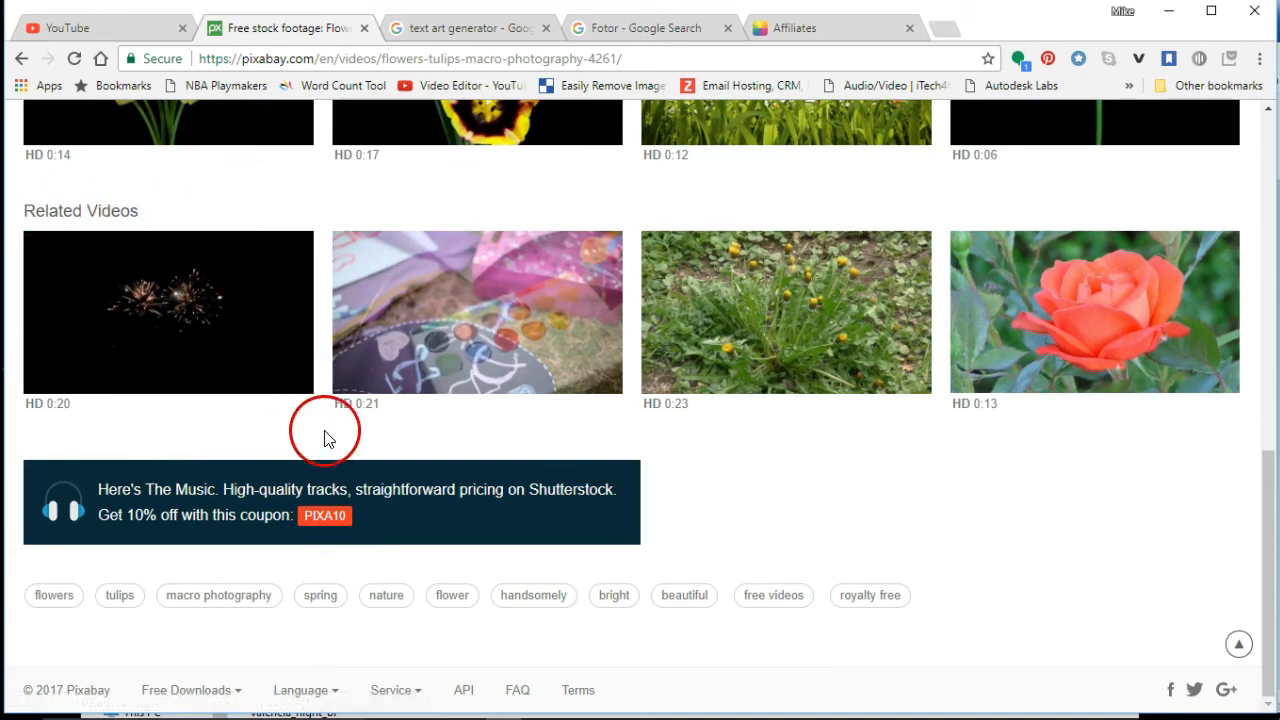
{"action": "scroll", "coordinate": [325, 438], "scroll_direction": "up", "scroll_amount": 15}
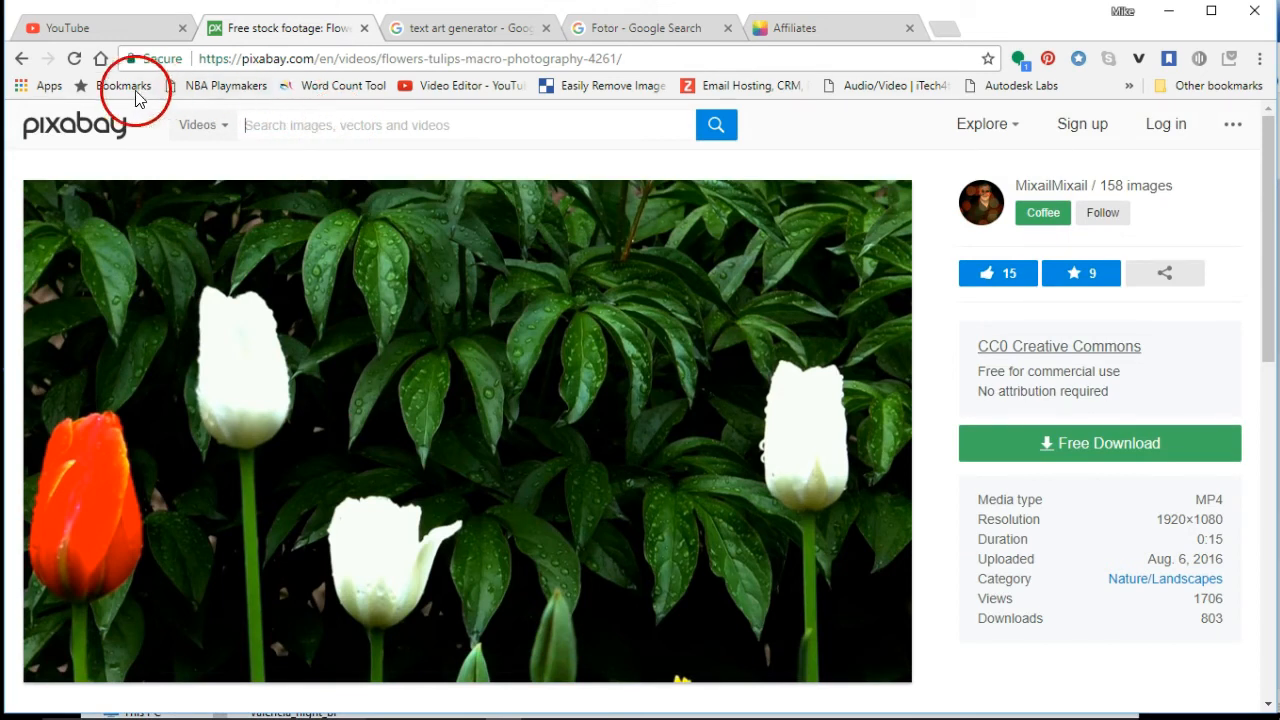
Go back to Pixabay's flower photography video results, look over them, and return to the Pixabay home page
{"action": "left_click", "coordinate": [22, 60]}
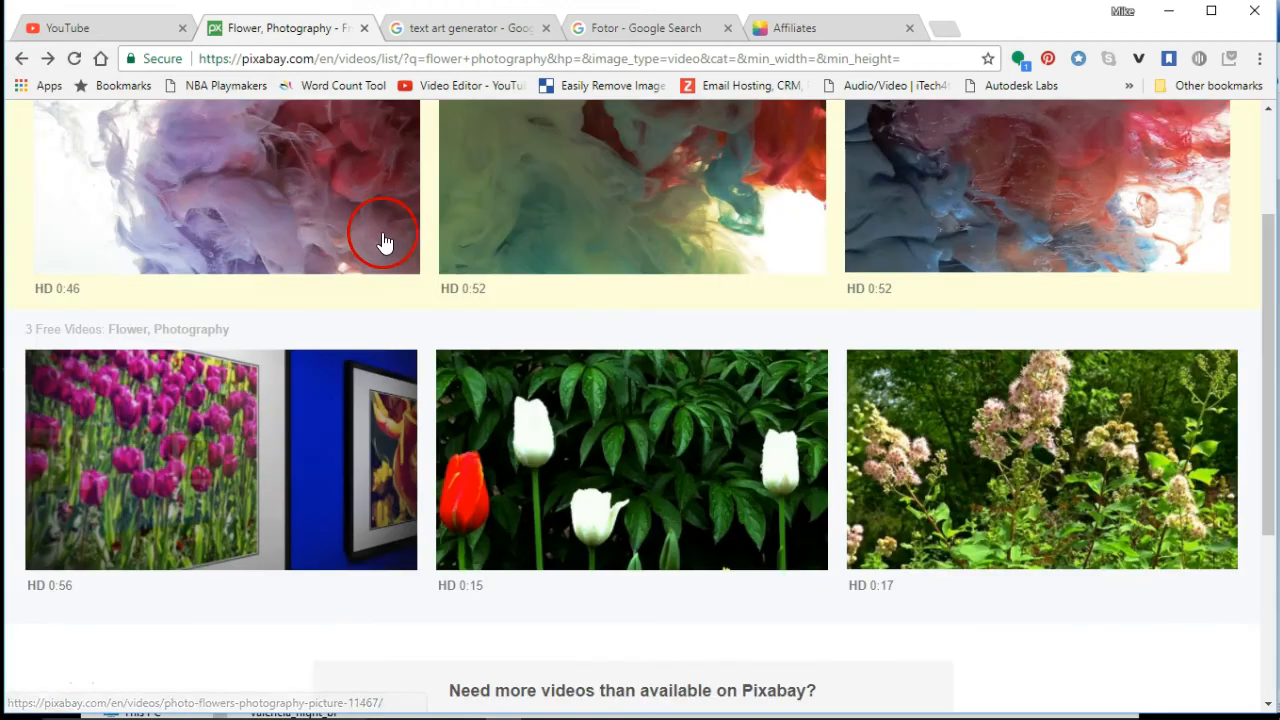
{"action": "scroll", "coordinate": [543, 372], "scroll_direction": "up", "scroll_amount": 2}
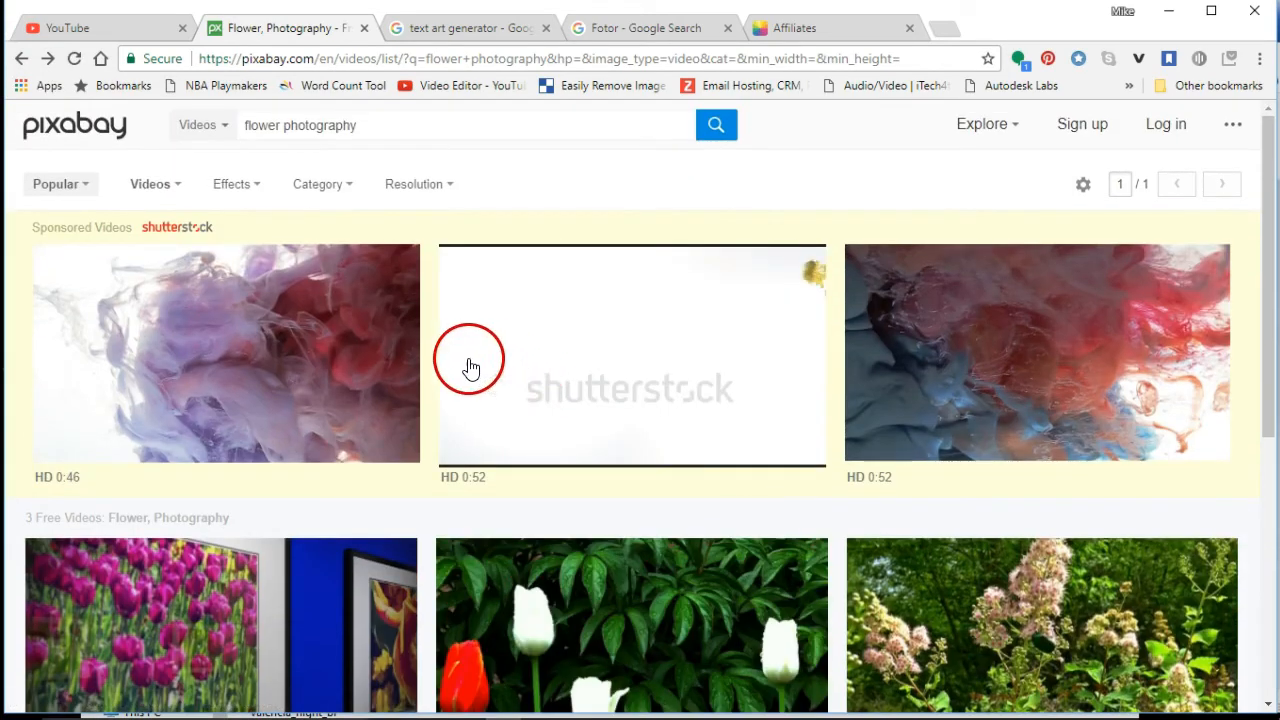
{"action": "scroll", "coordinate": [462, 400], "scroll_direction": "down", "scroll_amount": 4}
{"action": "scroll", "coordinate": [360, 335], "scroll_direction": "up", "scroll_amount": 4}
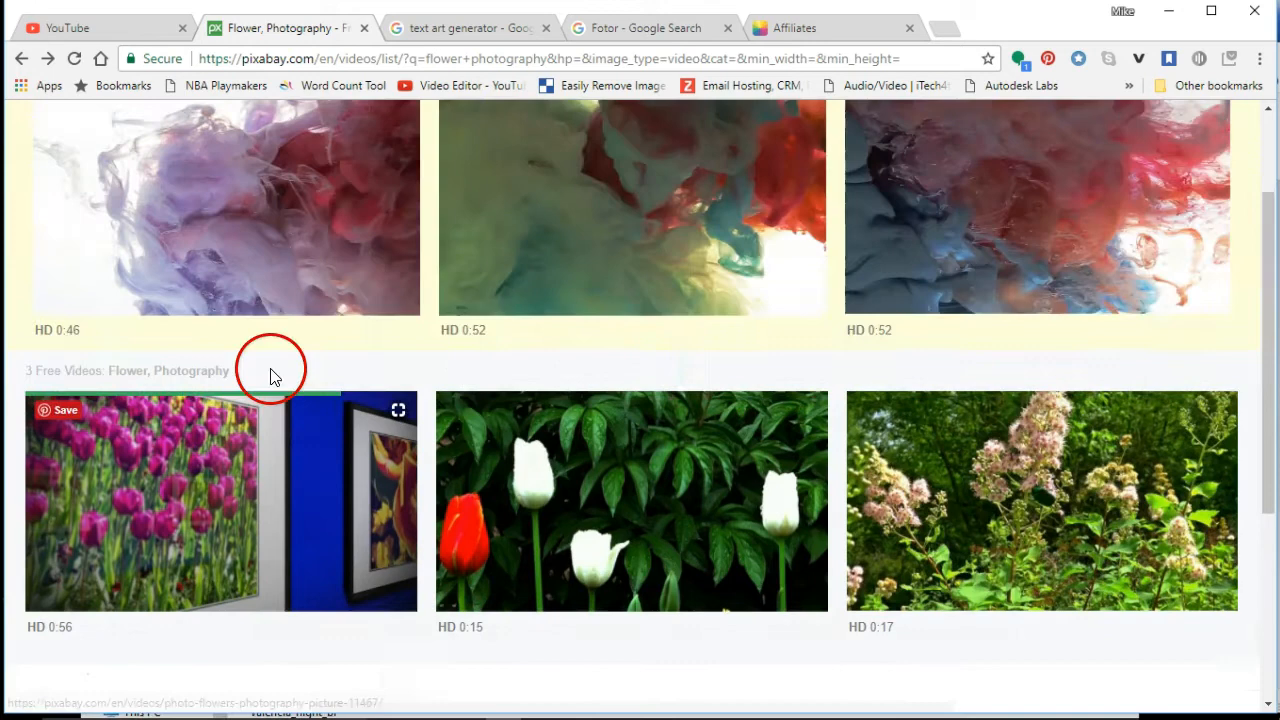
{"action": "left_click", "coordinate": [22, 60]}
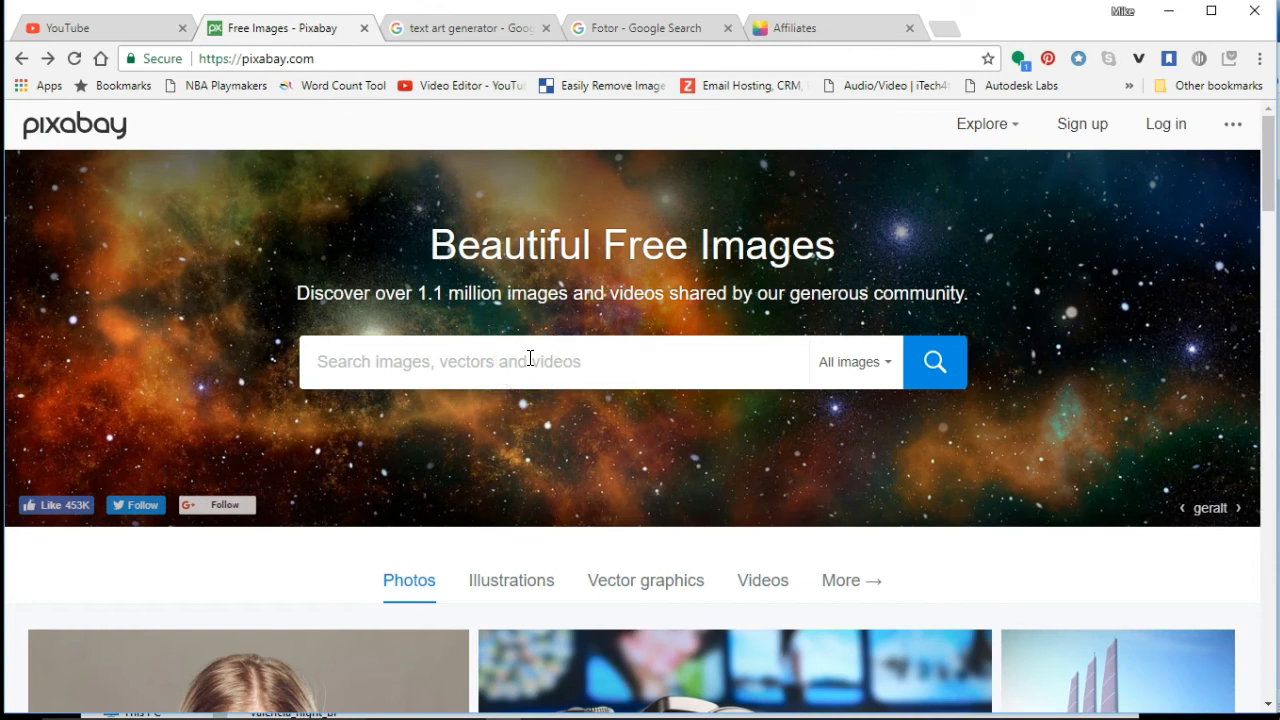
{"action": "mouse_move", "coordinate": [519, 706]}
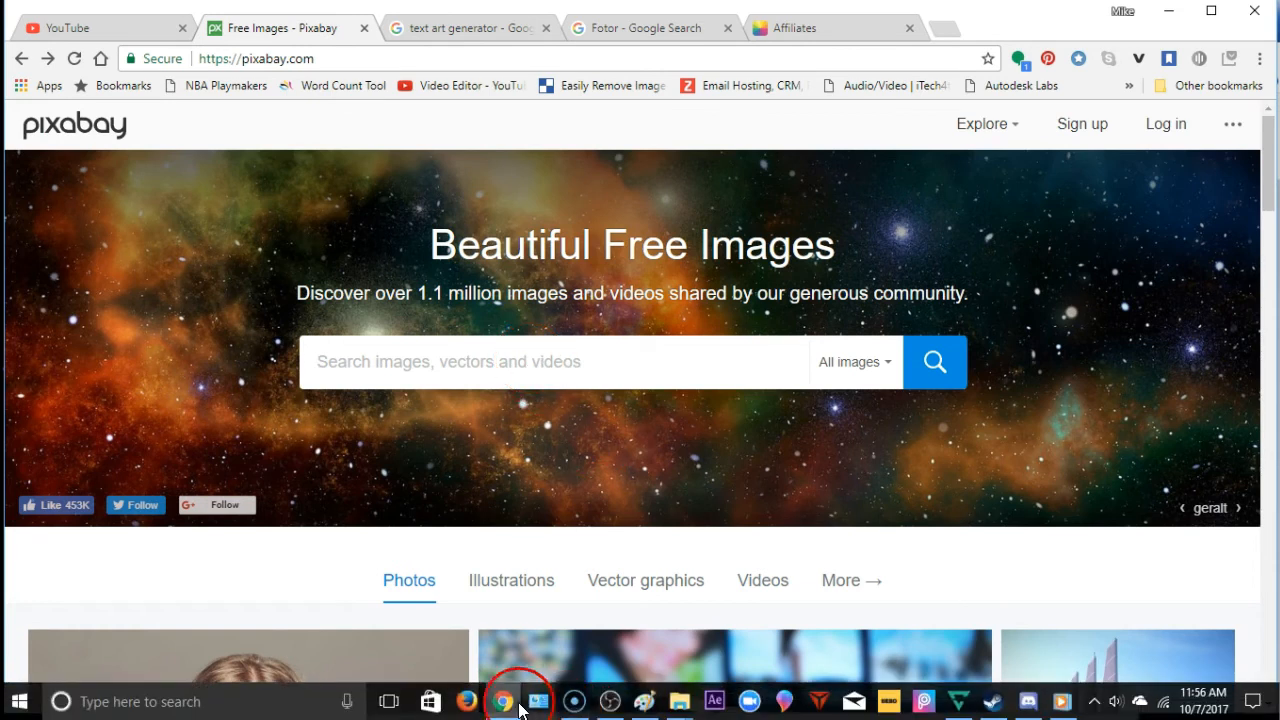
Return to OBS, enlarge the webcam across the right half of Scene 7's canvas, and hide Display Capture 3
{"action": "left_click", "coordinate": [605, 708]}
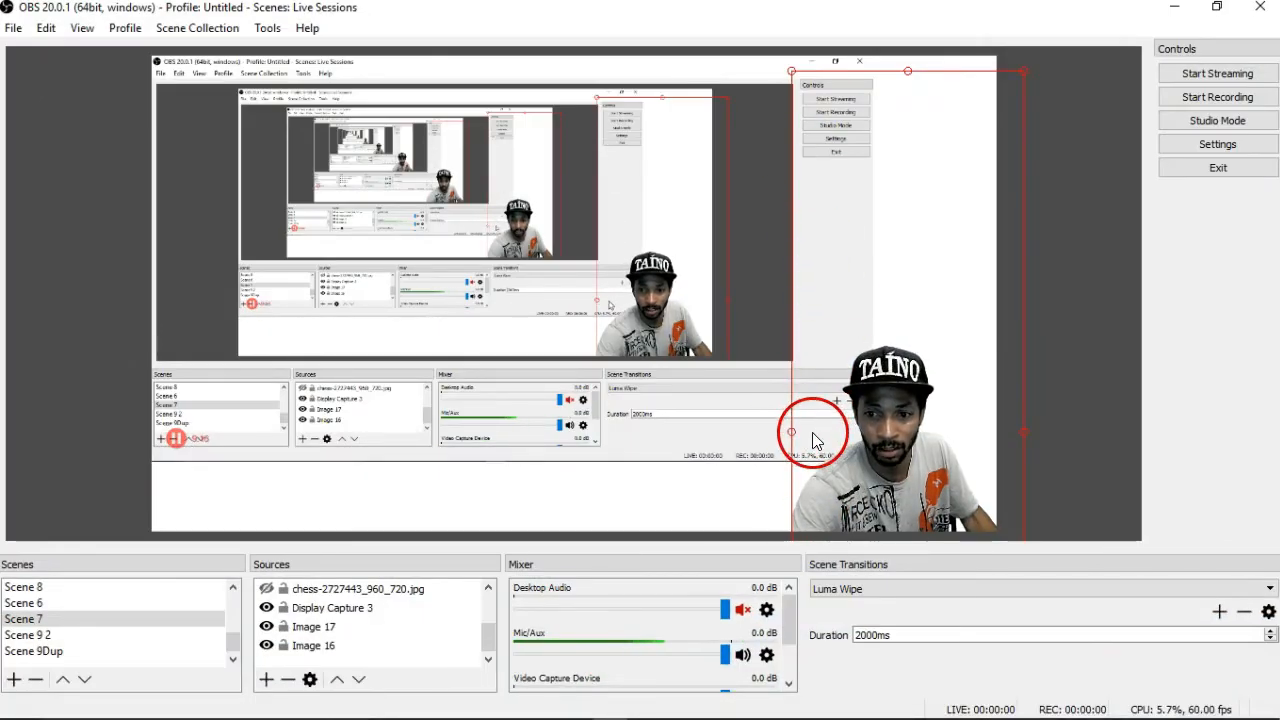
{"action": "left_click", "coordinate": [815, 437]}
{"action": "left_click", "coordinate": [830, 434]}
{"action": "left_click", "coordinate": [913, 457]}
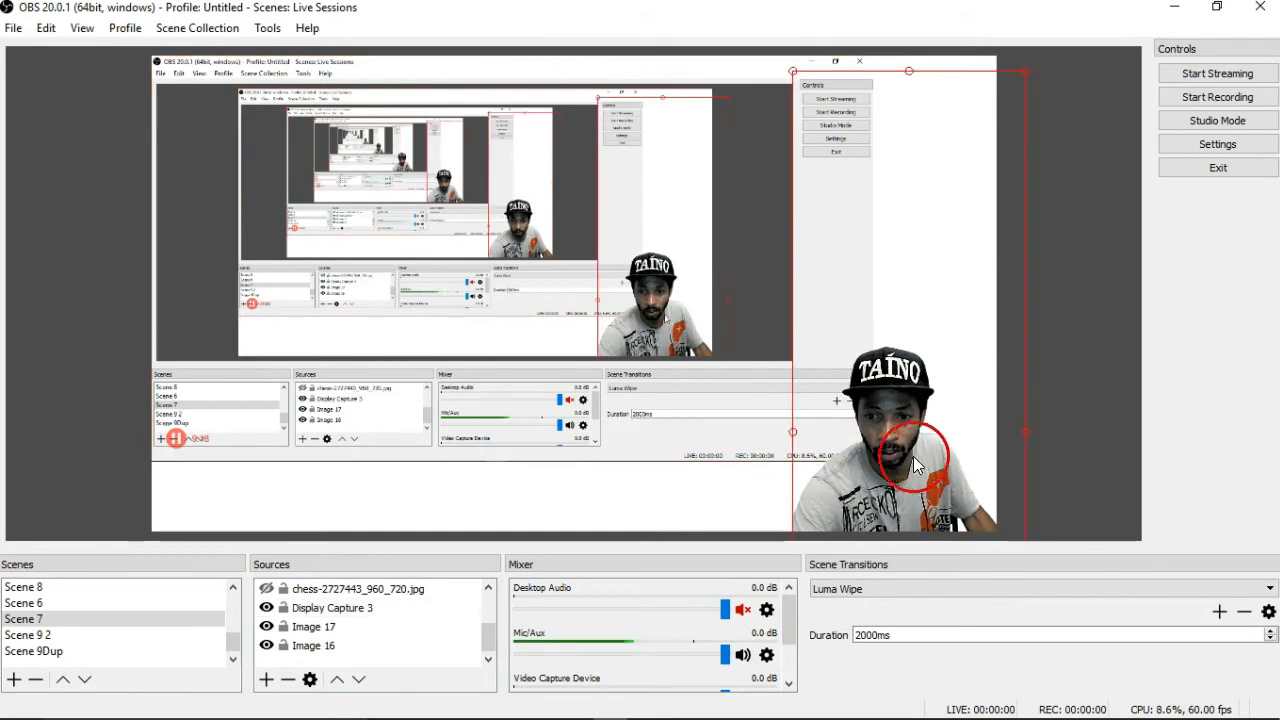
{"action": "left_click_drag", "start_coordinate": [794, 438], "coordinate": [753, 314]}
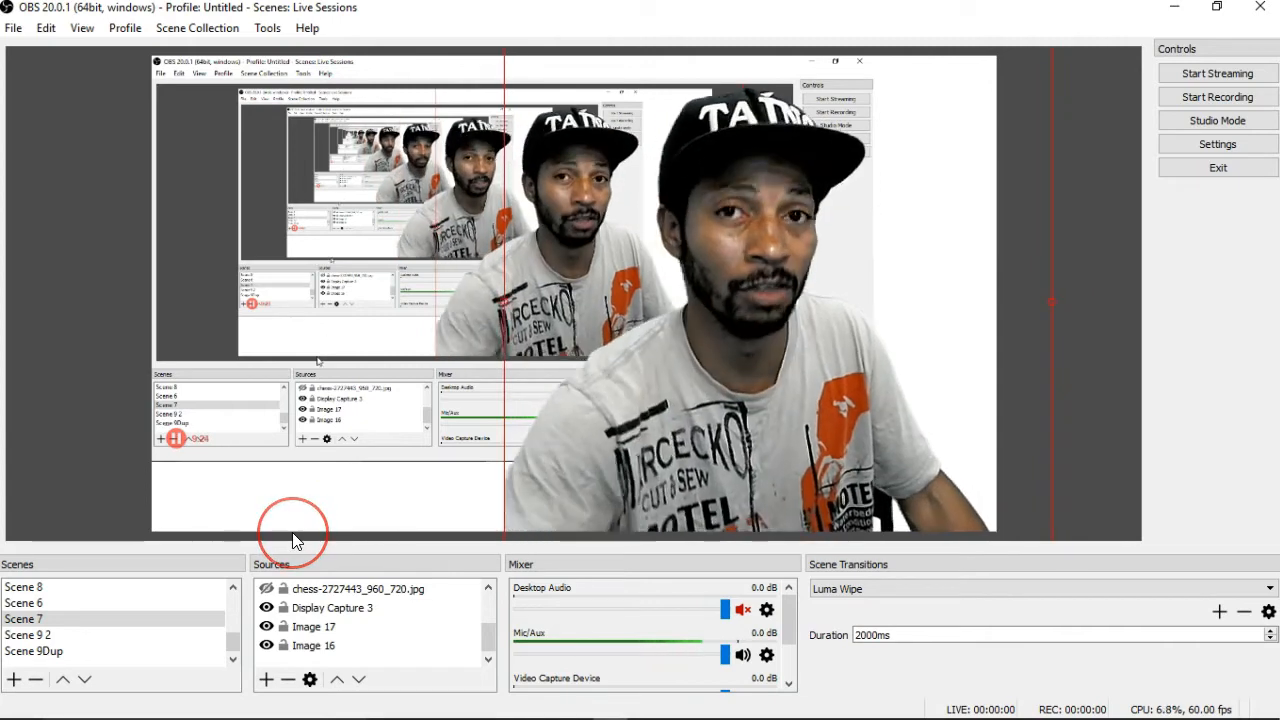
{"action": "left_click", "coordinate": [266, 607]}
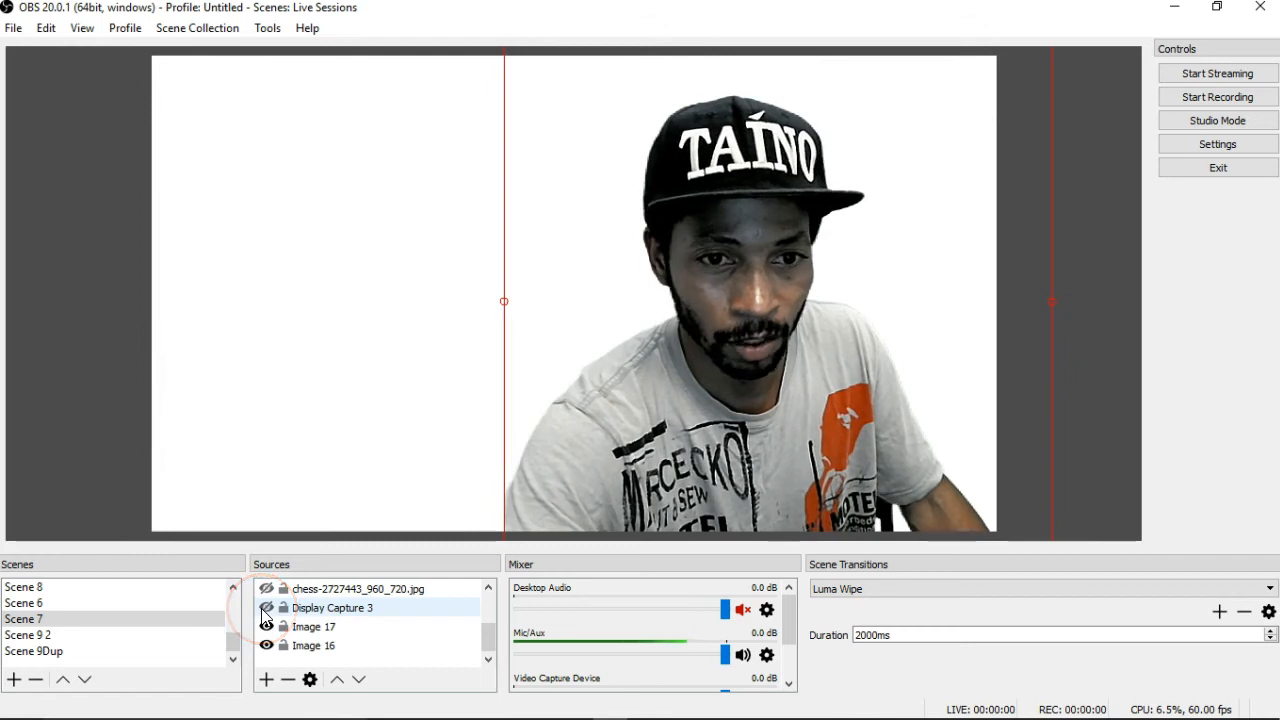
{"action": "left_click", "coordinate": [110, 366]}
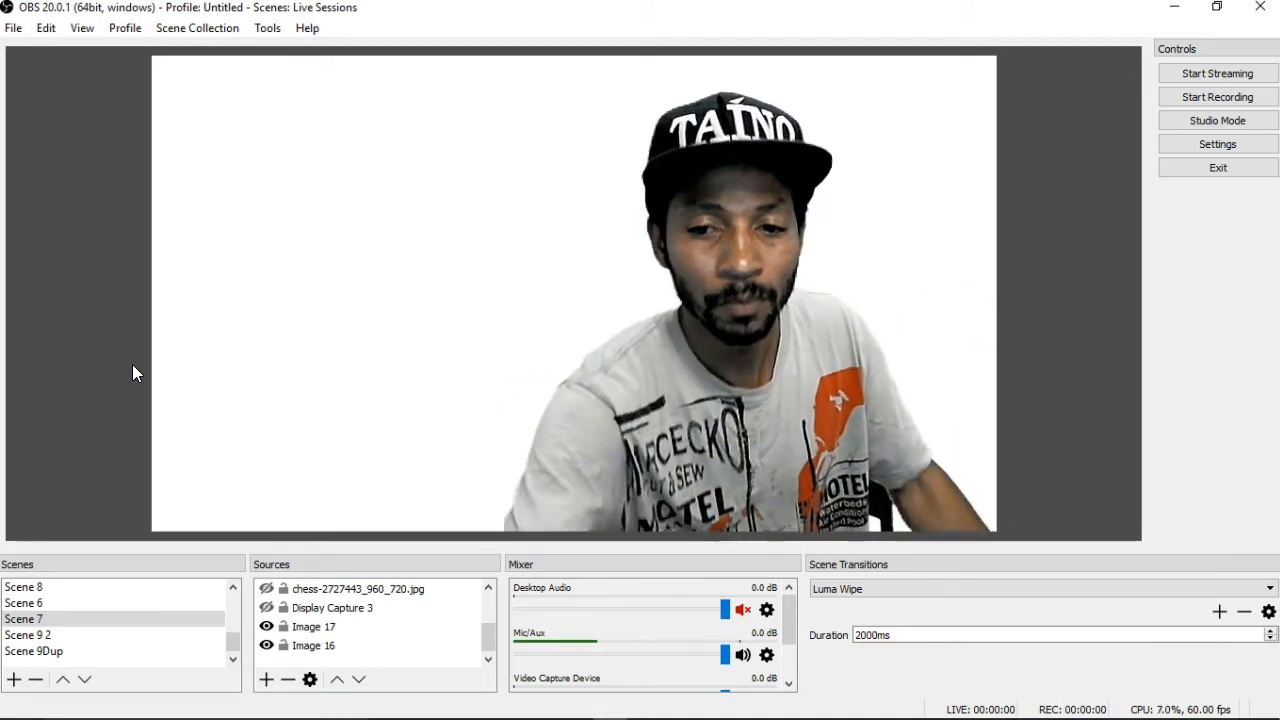
{"action": "left_click", "coordinate": [14, 33]}
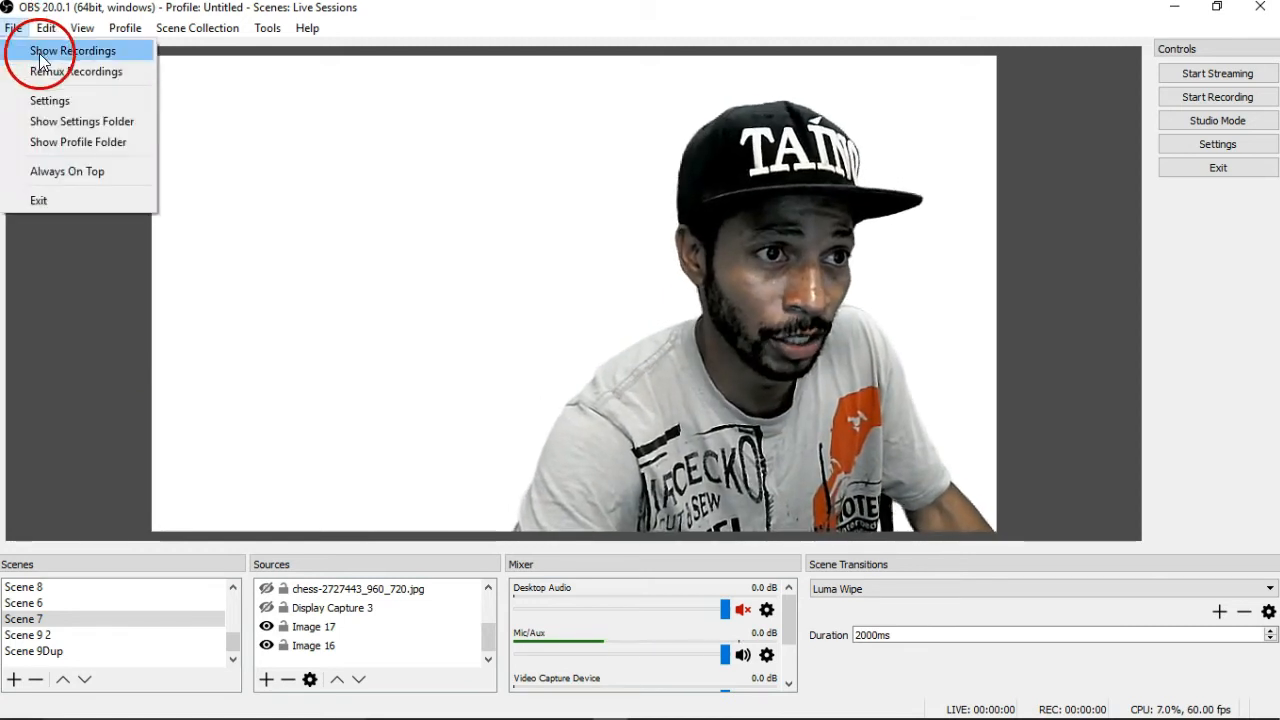
{"action": "left_click", "coordinate": [85, 101]}
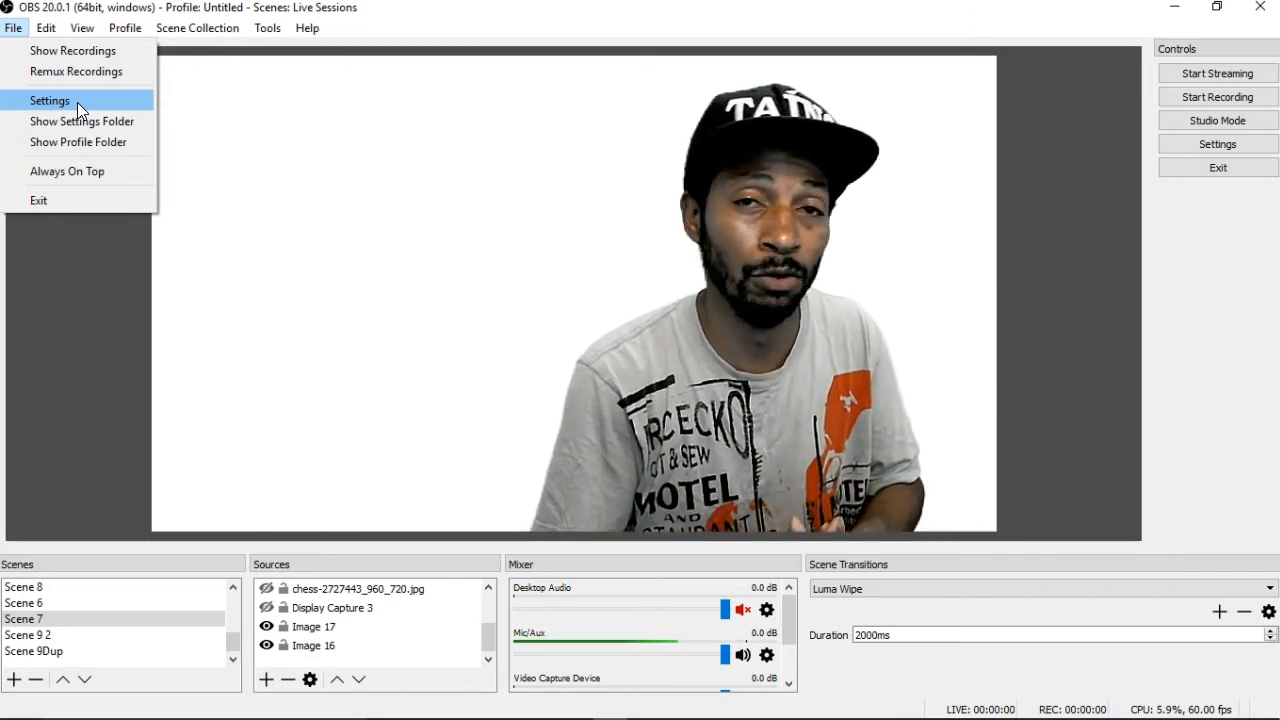
{"action": "left_click", "coordinate": [80, 120]}
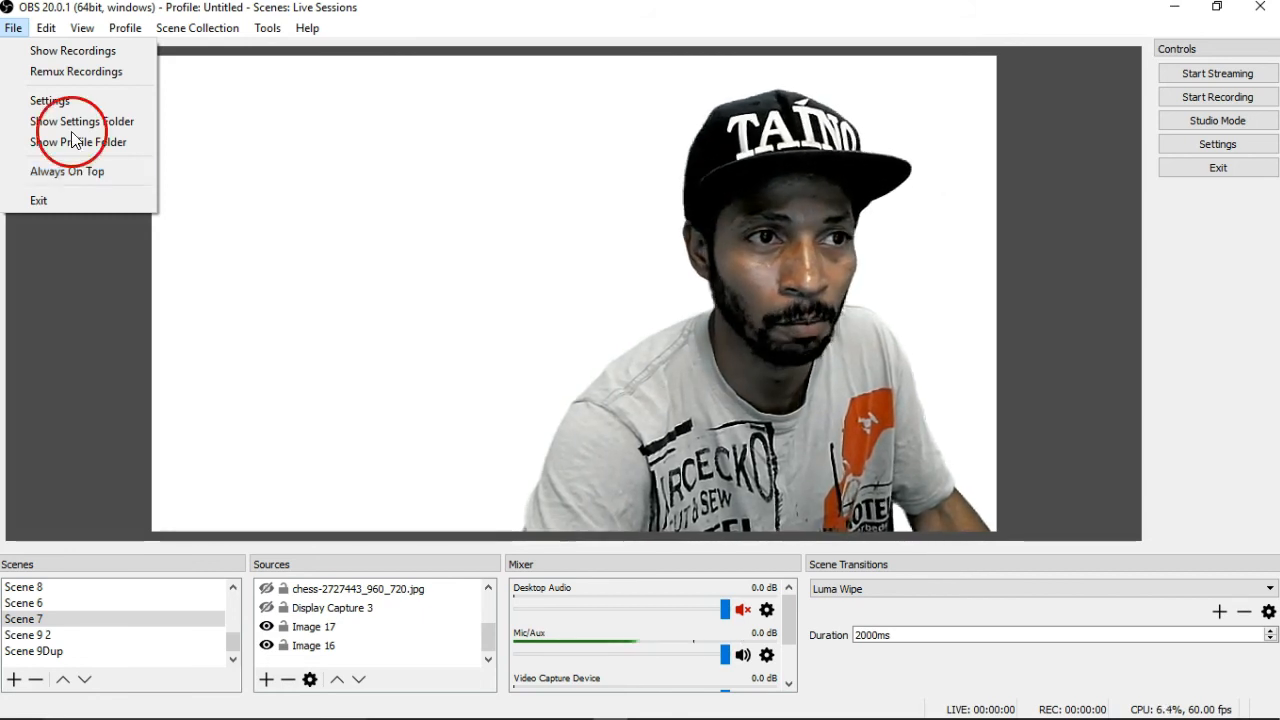
{"action": "mouse_move", "coordinate": [55, 30]}
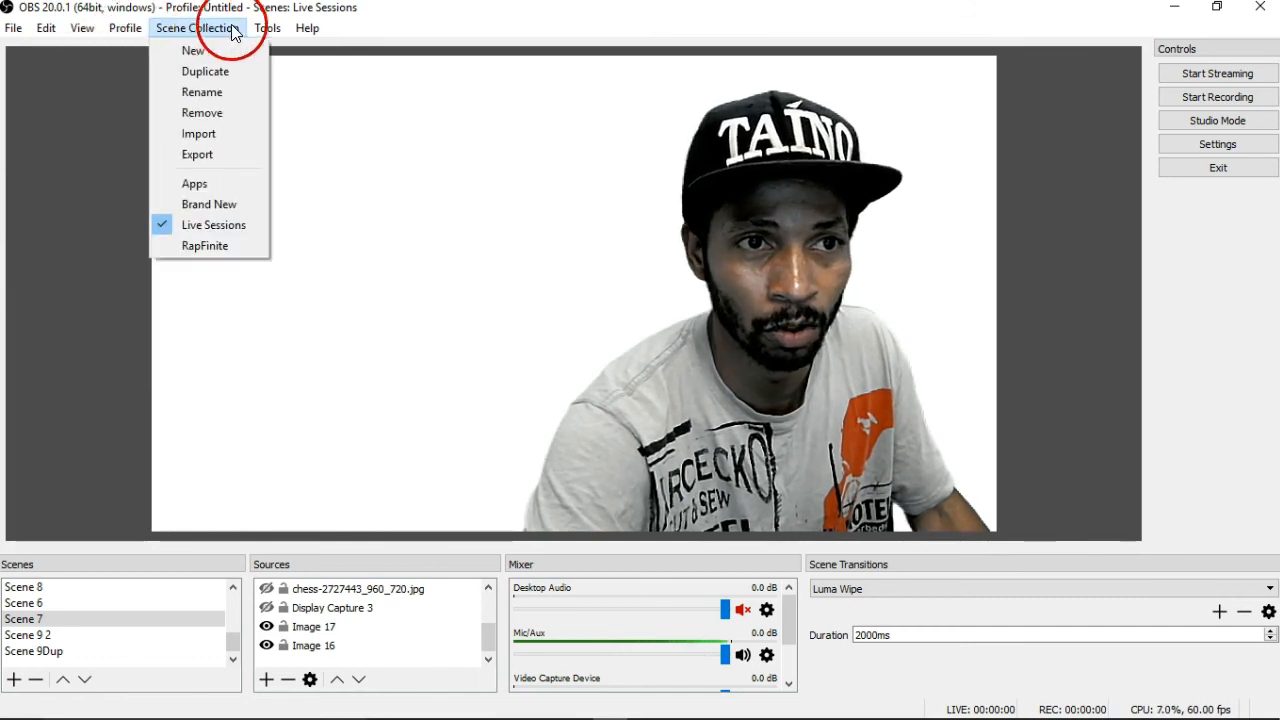
{"action": "mouse_move", "coordinate": [278, 33]}
{"action": "mouse_move", "coordinate": [97, 33]}
{"action": "mouse_move", "coordinate": [197, 30]}
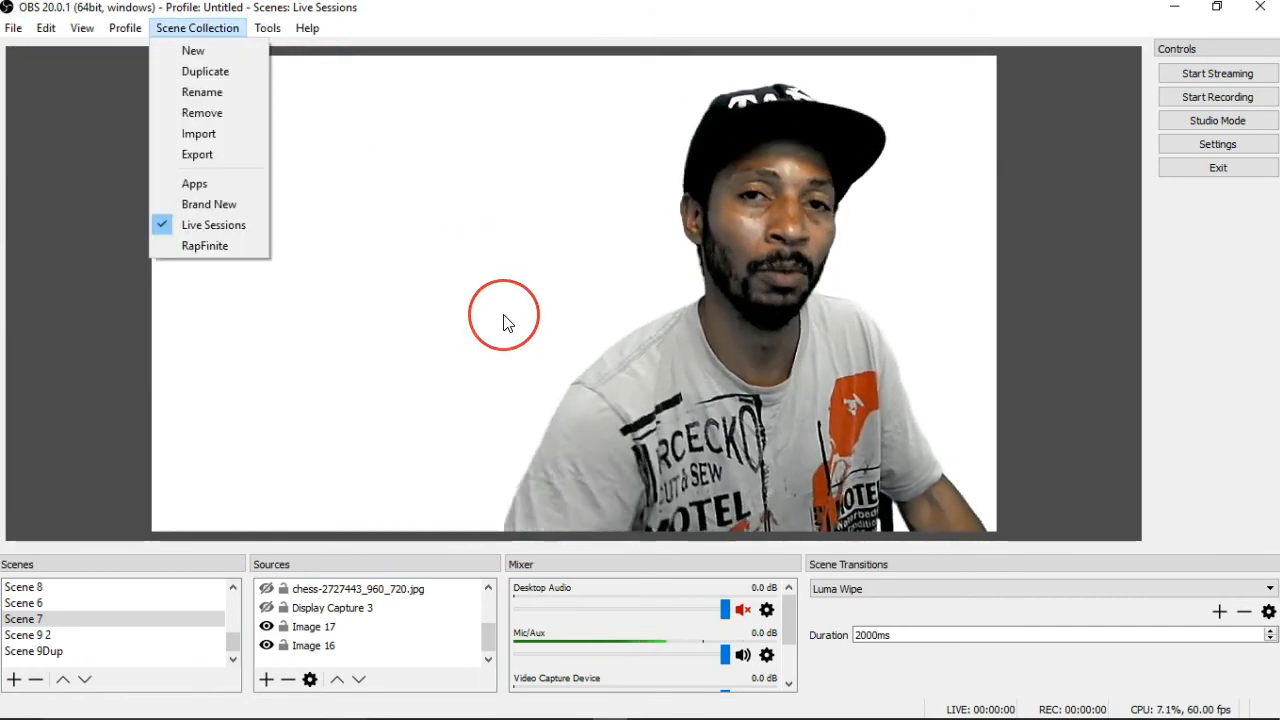